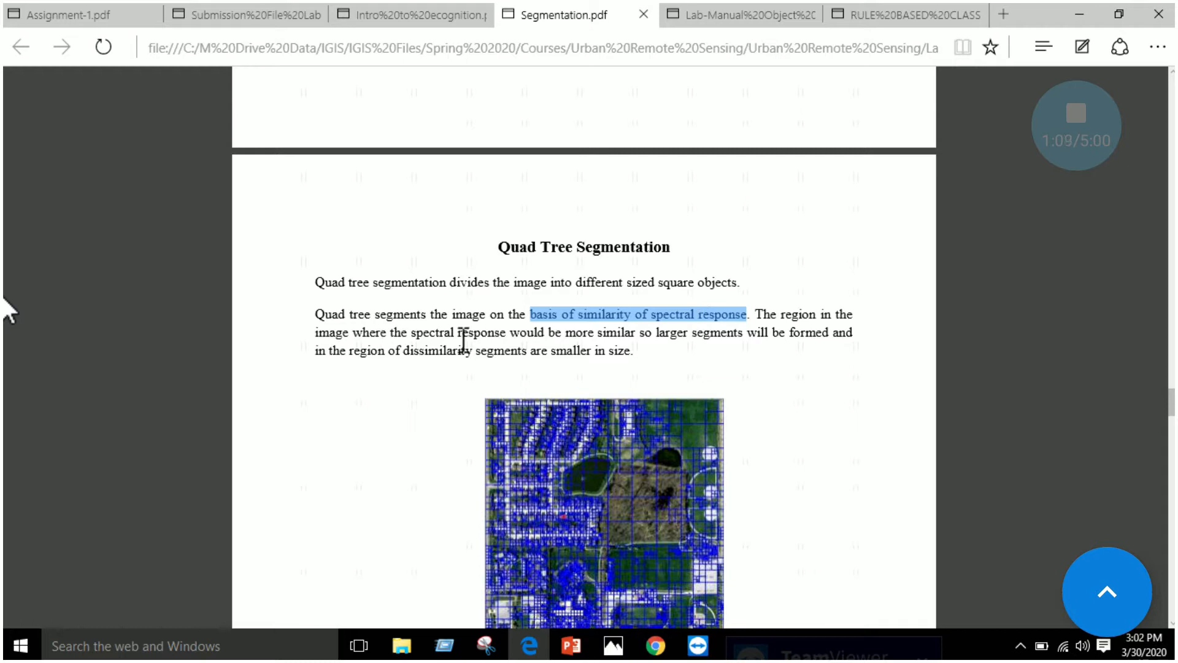
Review the Quad Tree Segmentation section, its example image and the Scale setting in the Edit Process figure
left_click(770, 390)
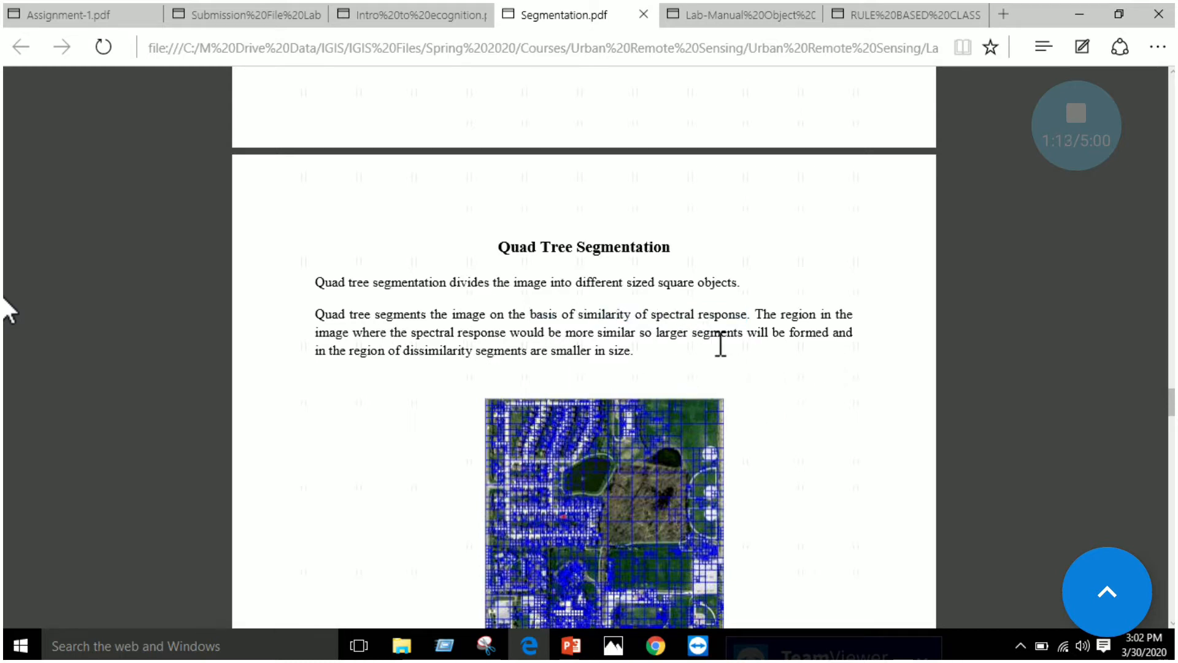
scroll(720, 344, "down", 1)
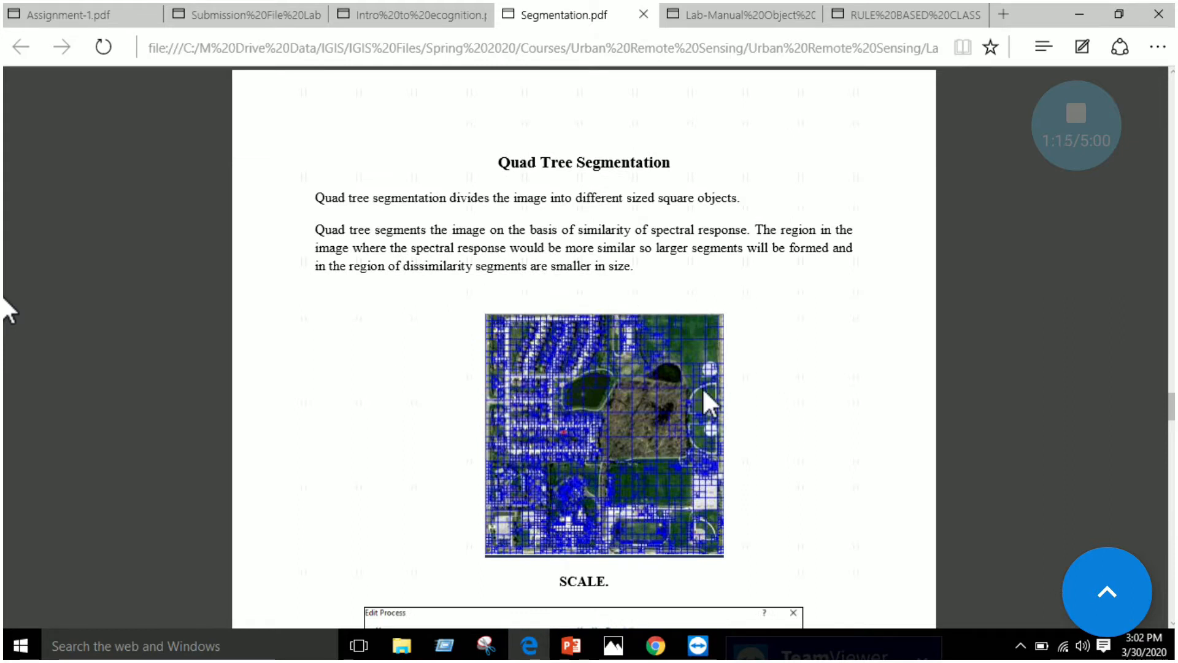
scroll(634, 406, "down", 2)
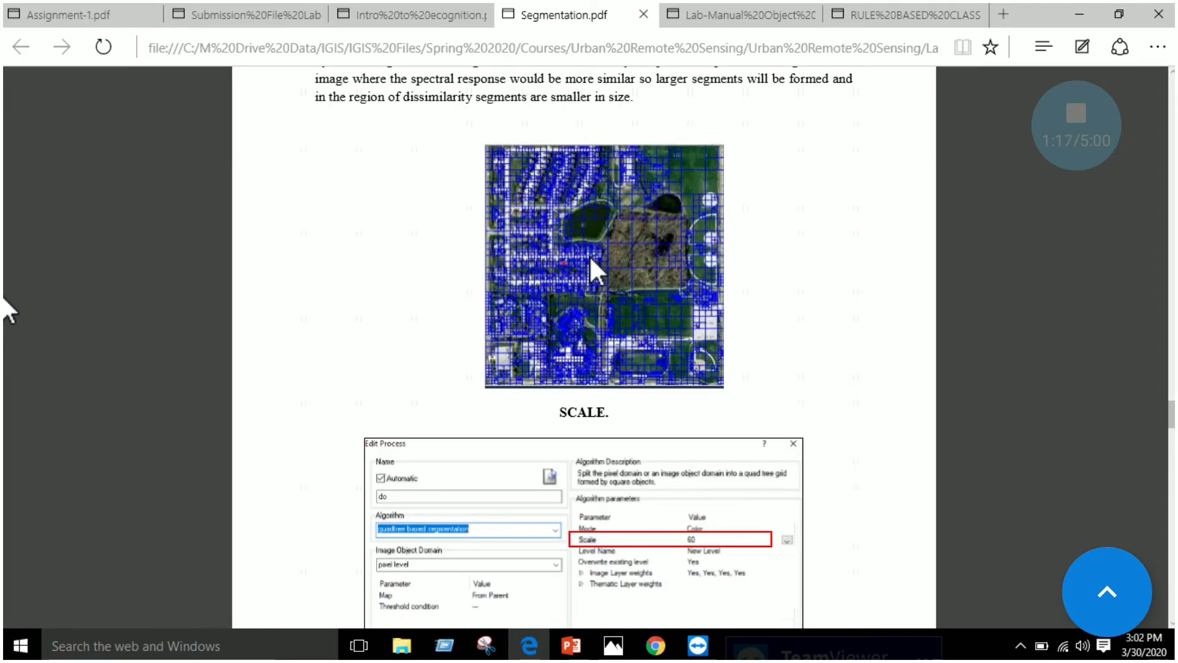
scroll(592, 257, "down", 1)
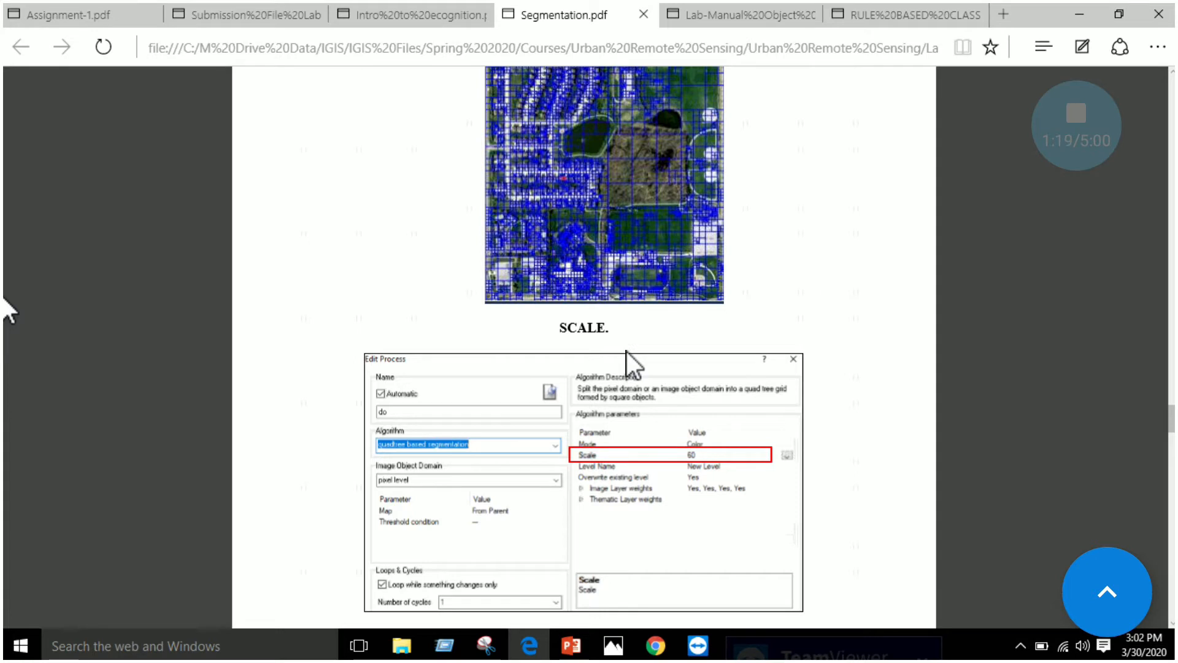
scroll(627, 351, "down", 1)
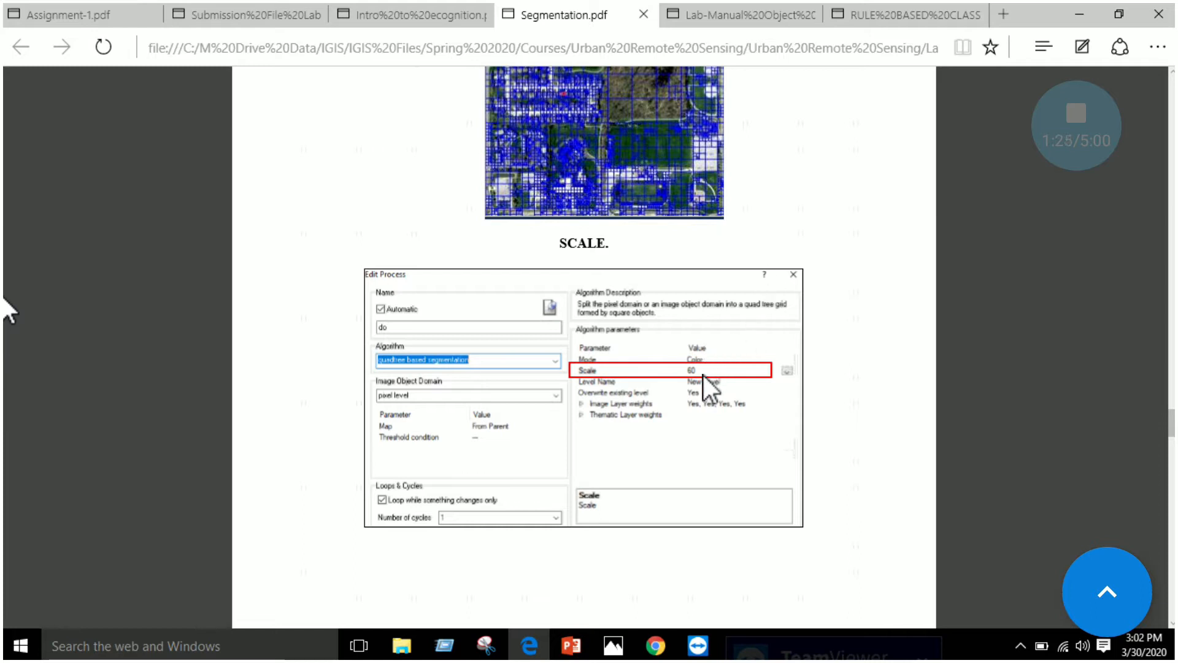
Read the explanation of the Scale parameter and compare the example images for scale values 60 and 250
scroll(703, 375, "down", 4)
scroll(611, 264, "down", 1)
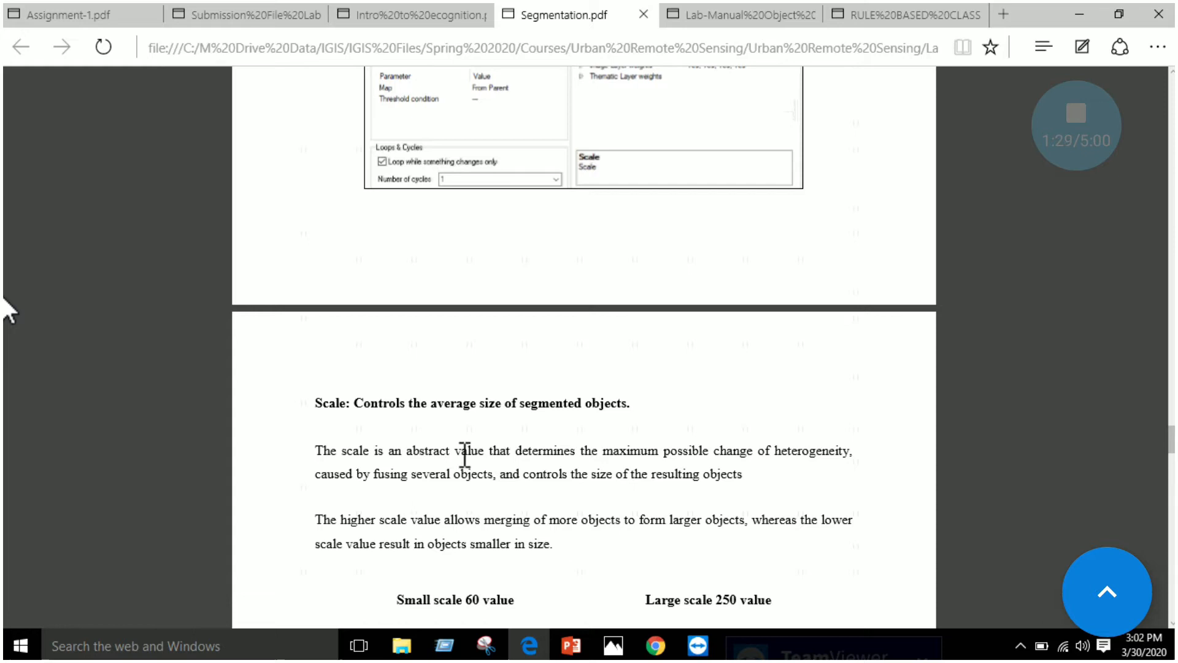
scroll(513, 455, "down", 1)
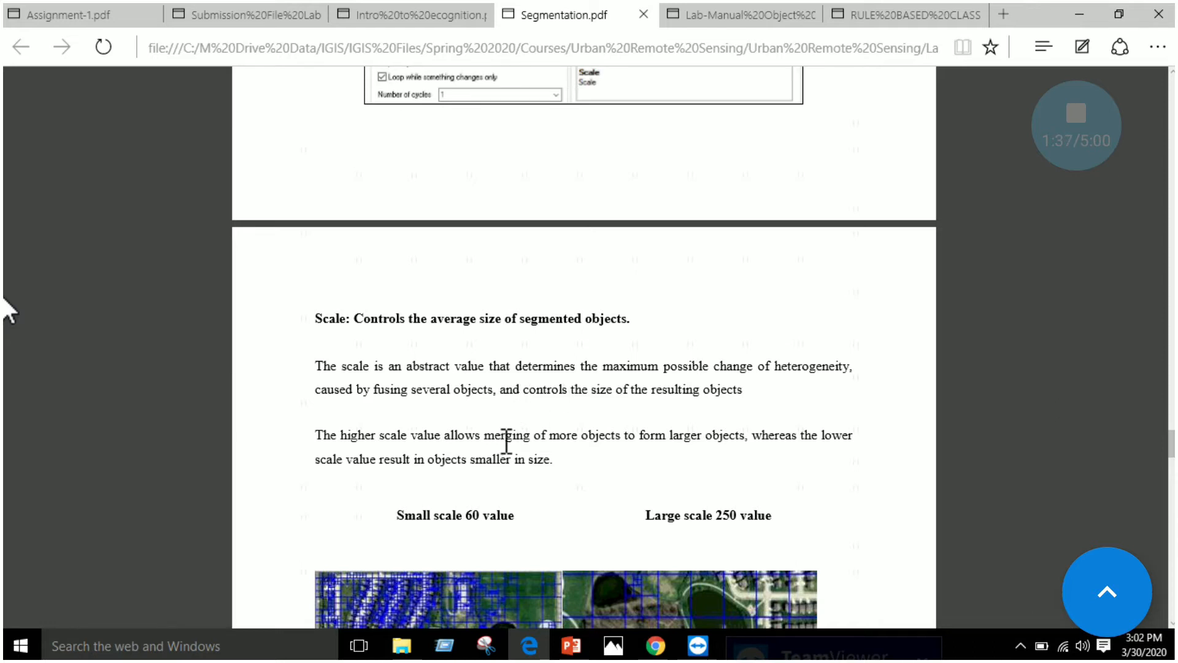
scroll(504, 441, "down", 3)
scroll(481, 316, "up", 1)
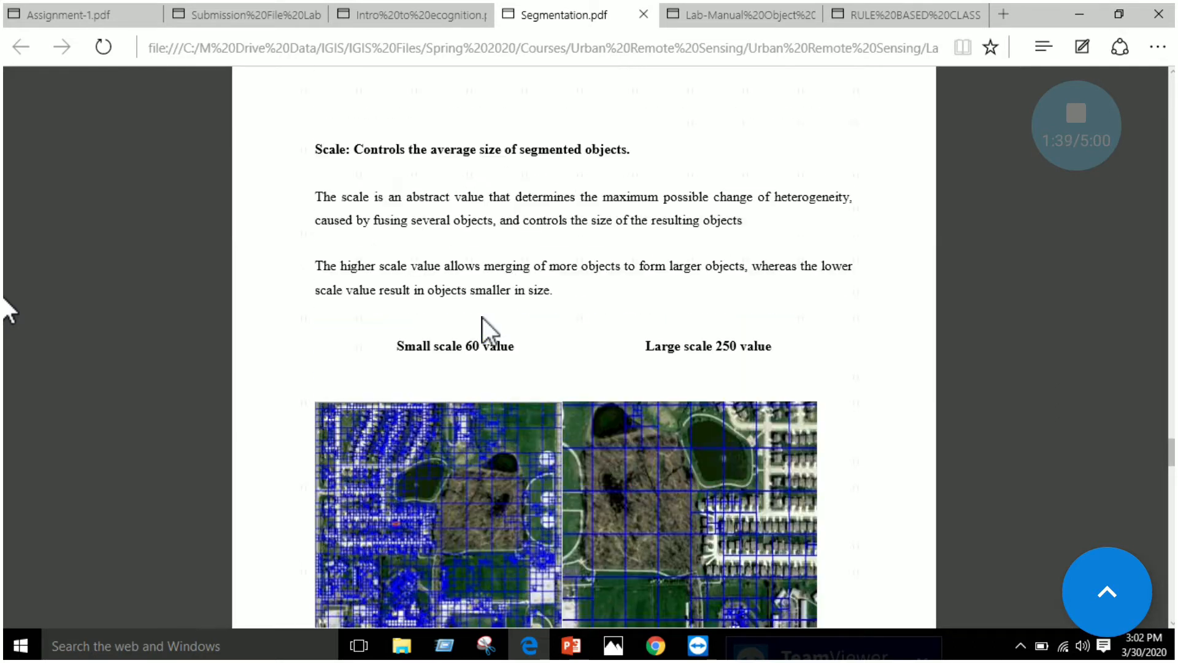
scroll(745, 338, "down", 1)
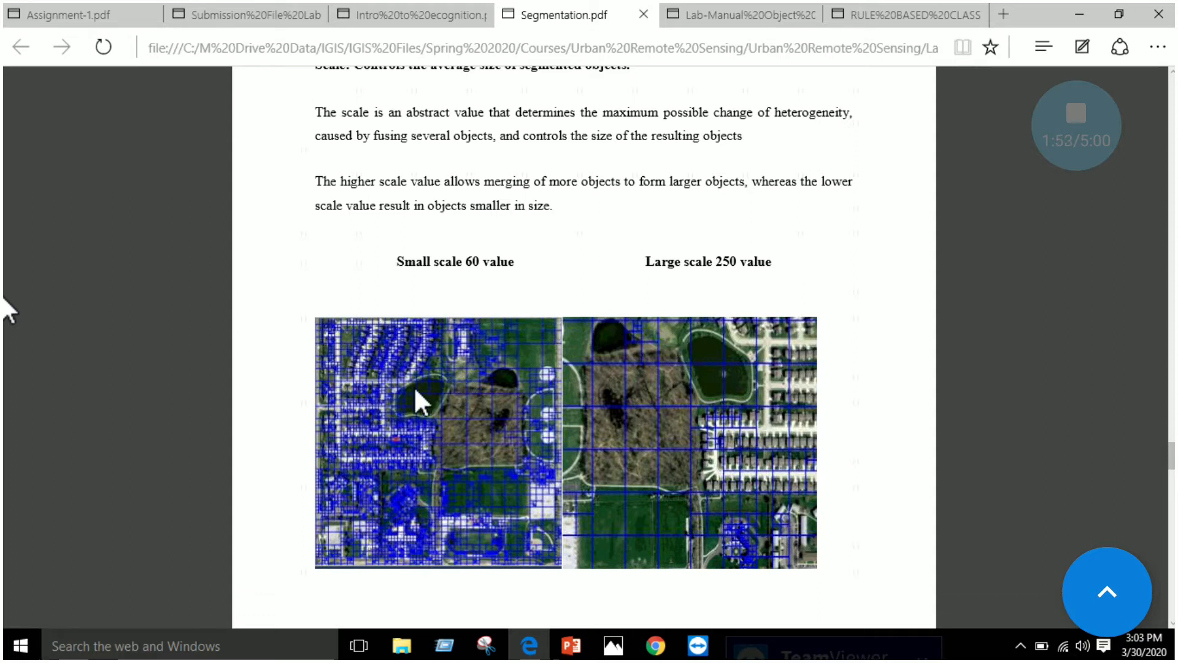
scroll(429, 372, "down", 1)
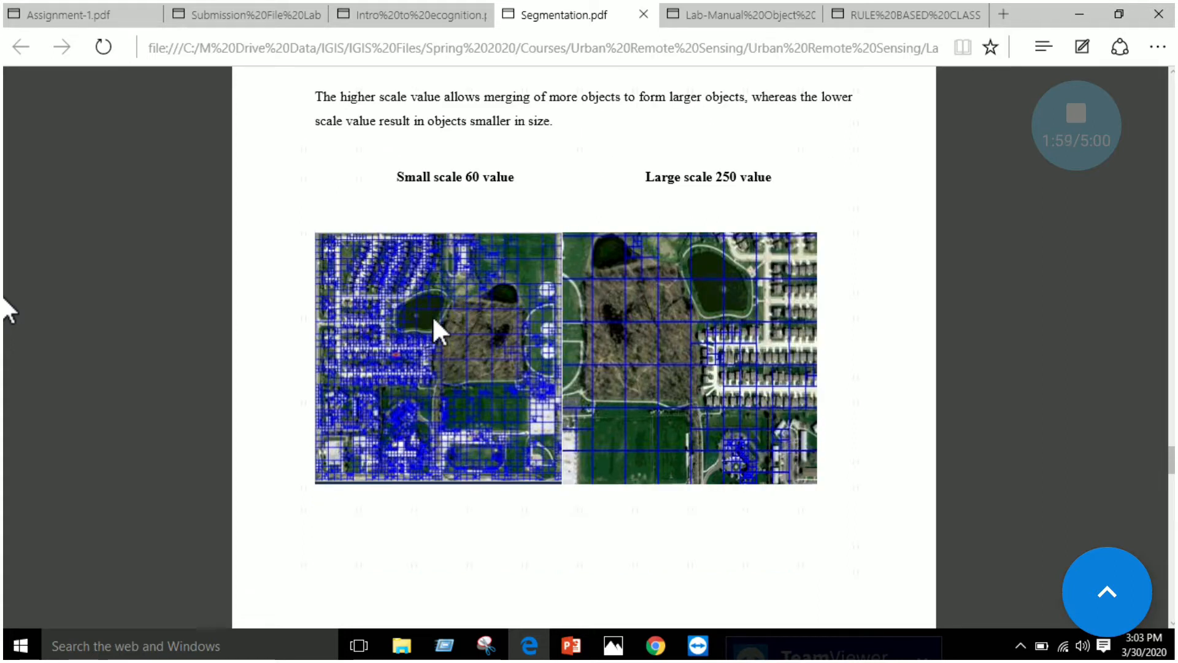
Review the Multi Resolution segmentation section, highlighting the Shape weight, Scale value and Compactness value labels in turn
scroll(432, 316, "down", 5)
scroll(433, 318, "down", 3)
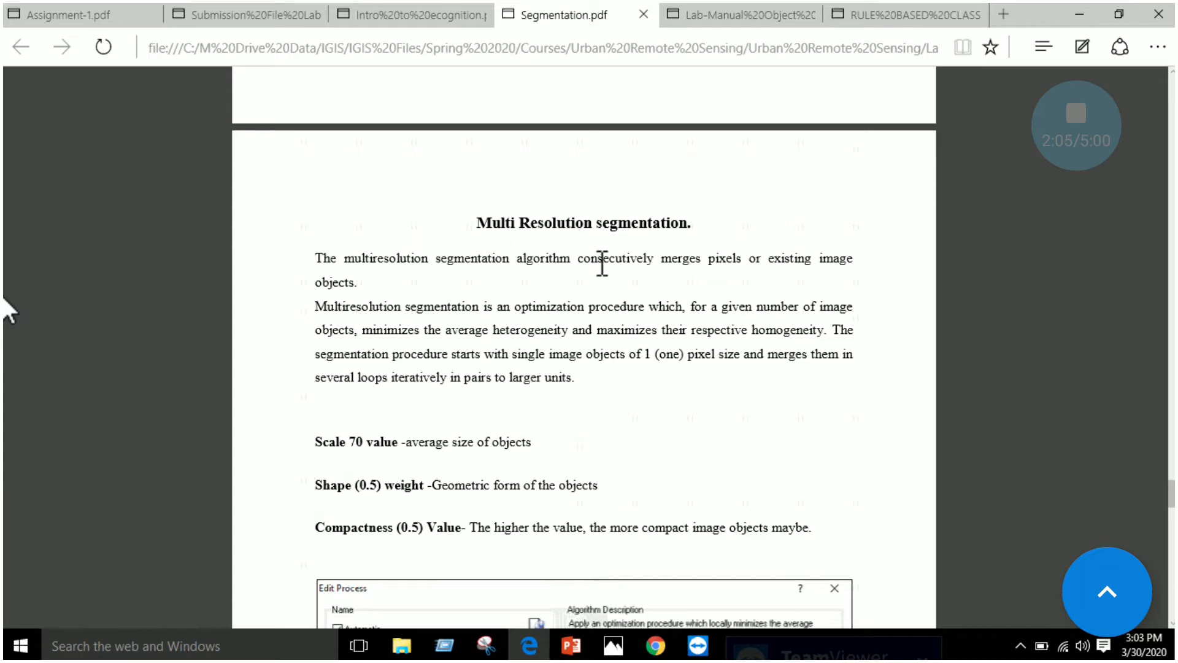
scroll(620, 307, "down", 3)
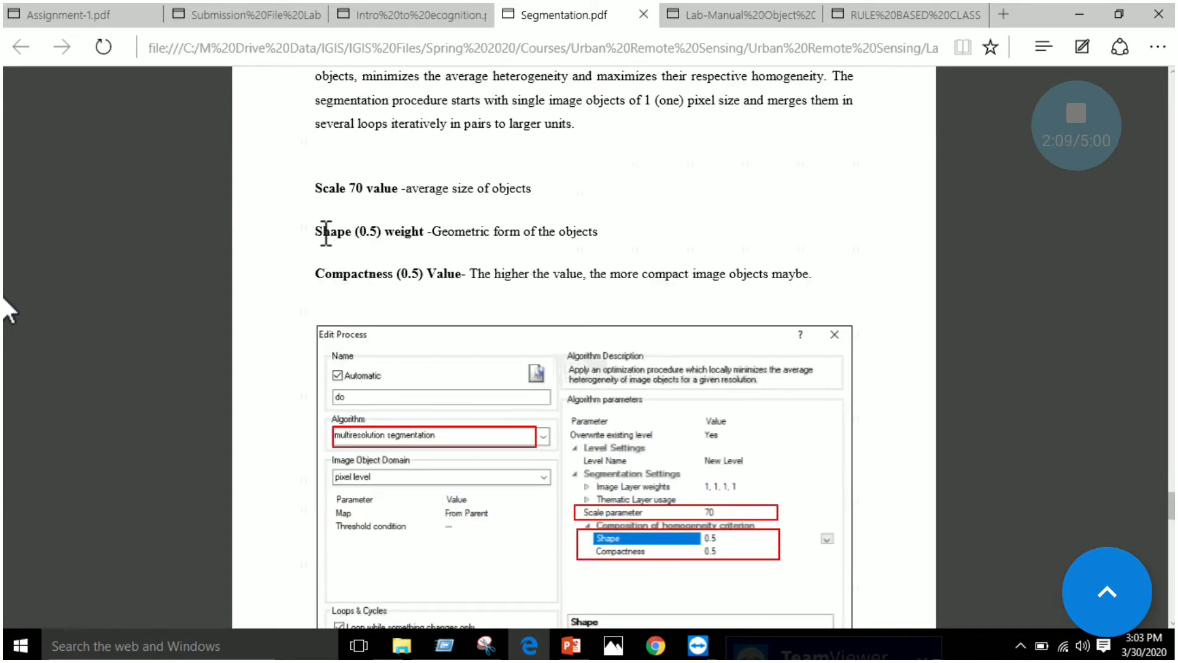
left_click_drag(321, 232, 423, 232)
left_click_drag(324, 188, 399, 190)
left_click_drag(316, 274, 432, 274)
left_click(678, 226)
Examine the Spectral difference segmentation section, including its maximum spectral difference setting, merging explanation and example result images
scroll(749, 231, "down", 2)
scroll(749, 238, "down", 10)
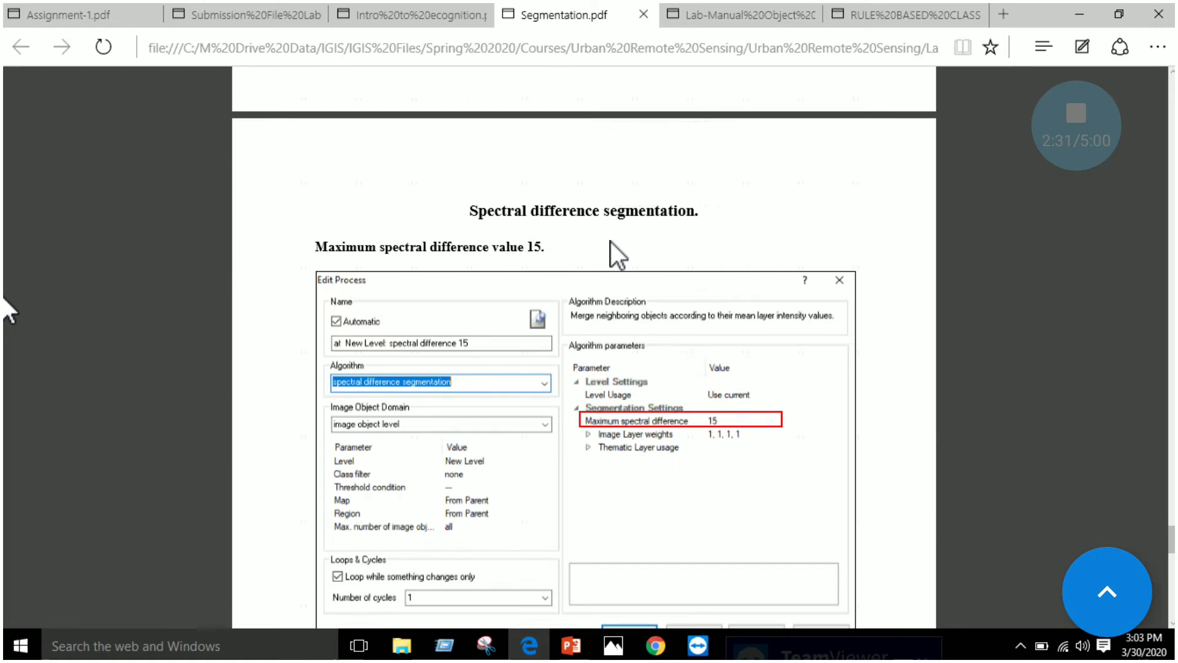
scroll(609, 242, "down", 2)
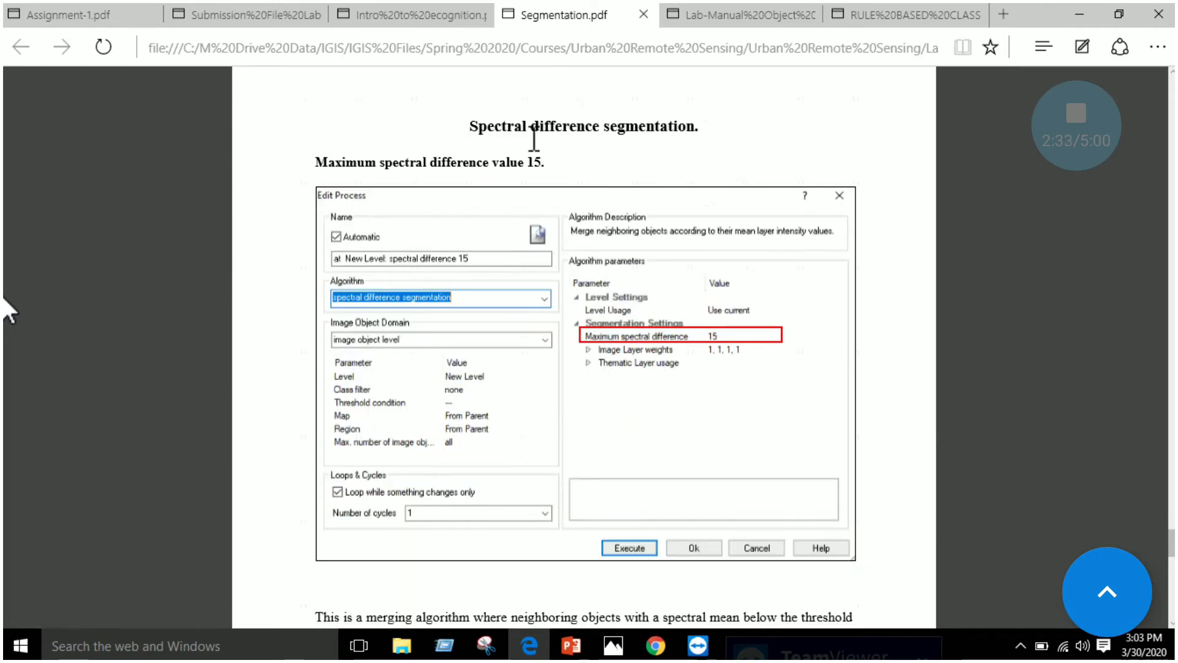
scroll(632, 128, "down", 2)
scroll(632, 128, "down", 2)
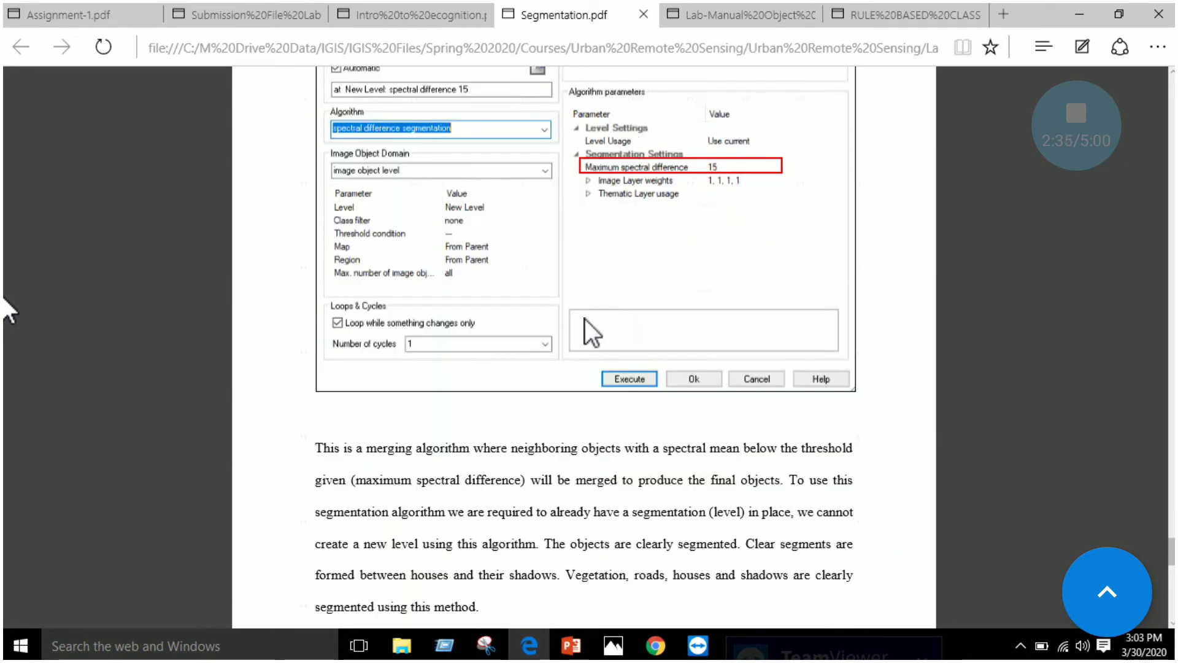
scroll(539, 433, "down", 2)
scroll(544, 410, "down", 2)
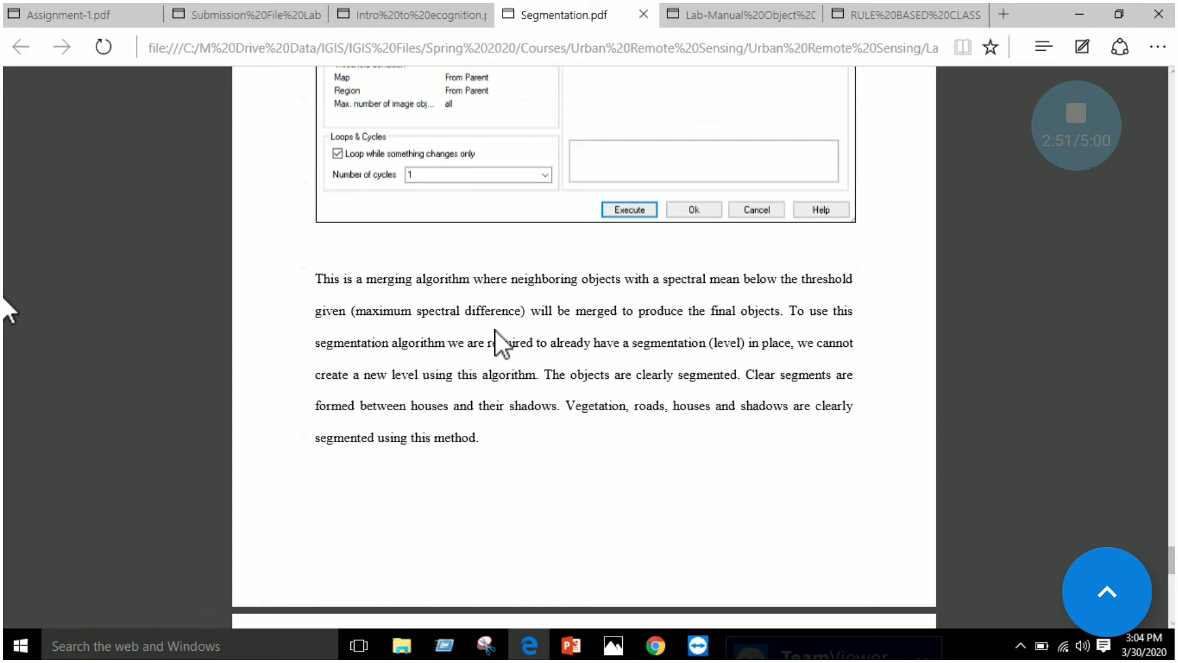
scroll(641, 350, "down", 6)
scroll(640, 348, "down", 7)
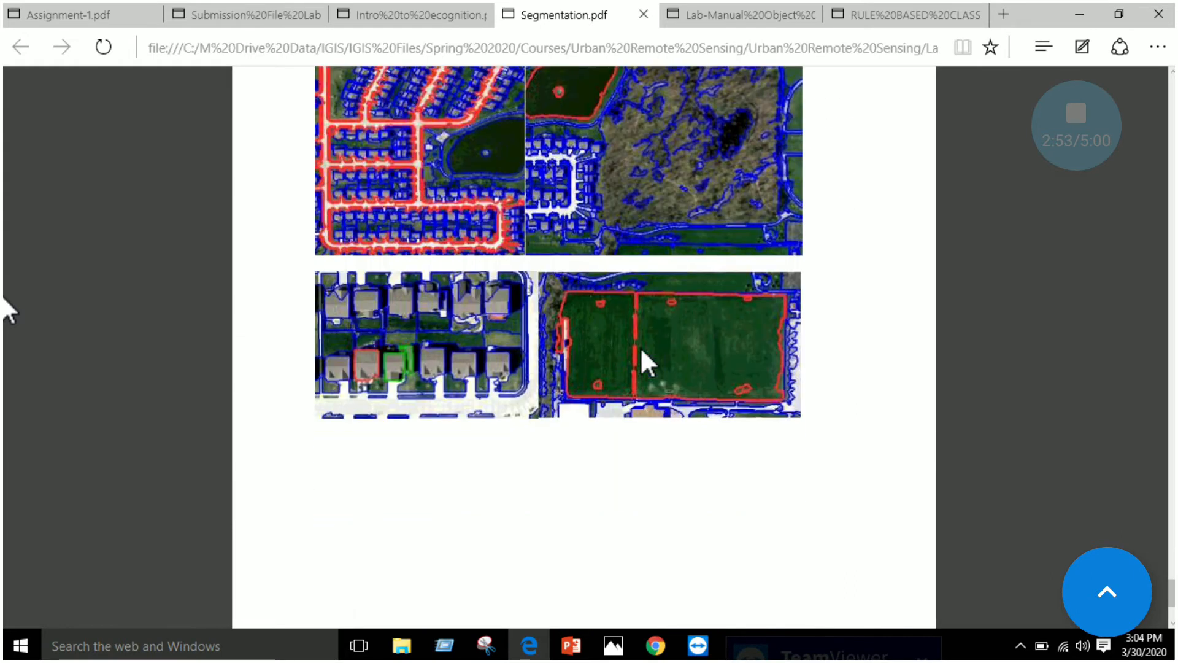
scroll(640, 349, "up", 6)
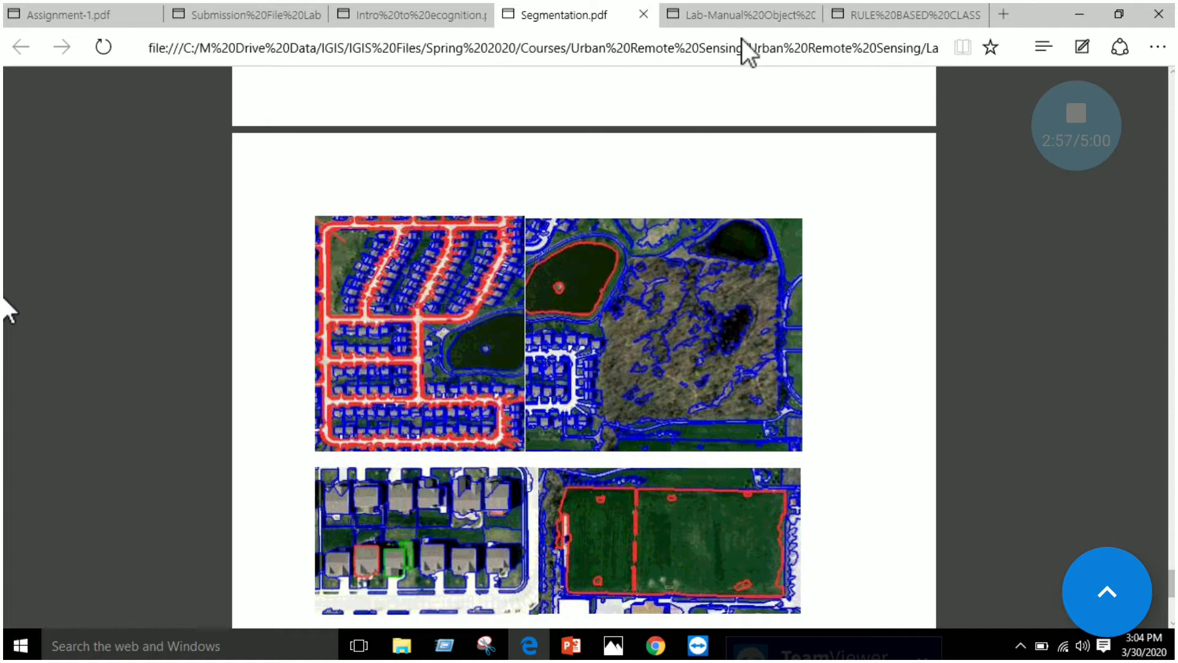
Switch to the object-based classification lab manual and review opening the study area image and running segmentation in the Process Tree
left_click(737, 9)
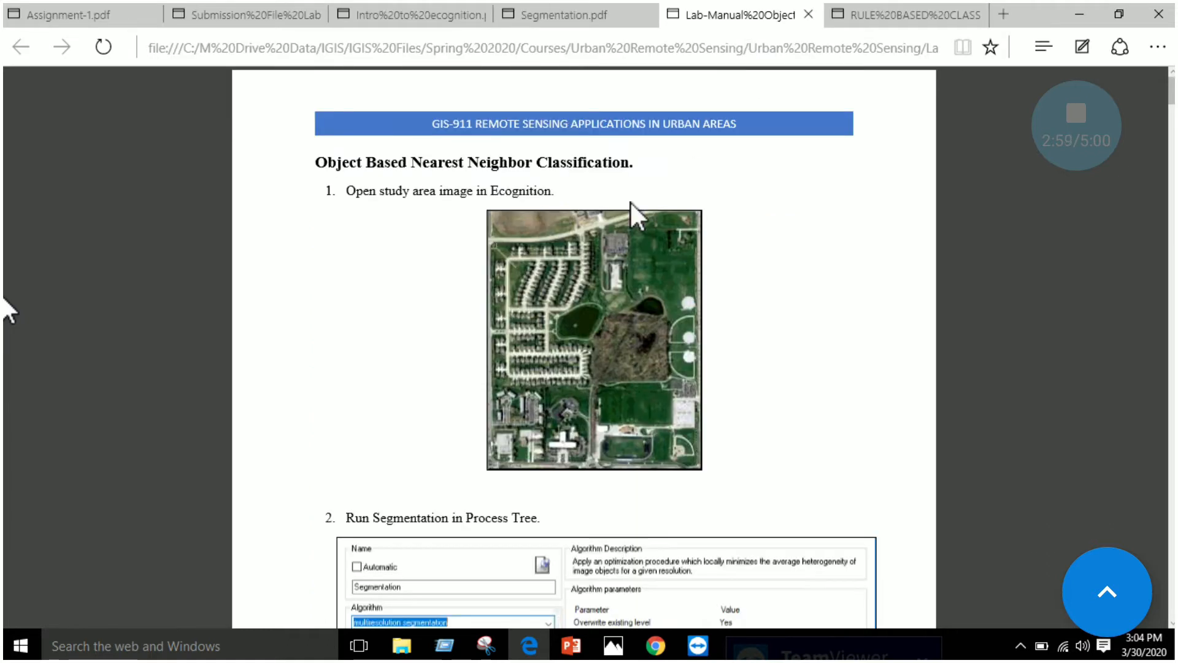
left_click_drag(392, 164, 547, 166)
left_click(637, 163)
scroll(621, 271, "down", 3)
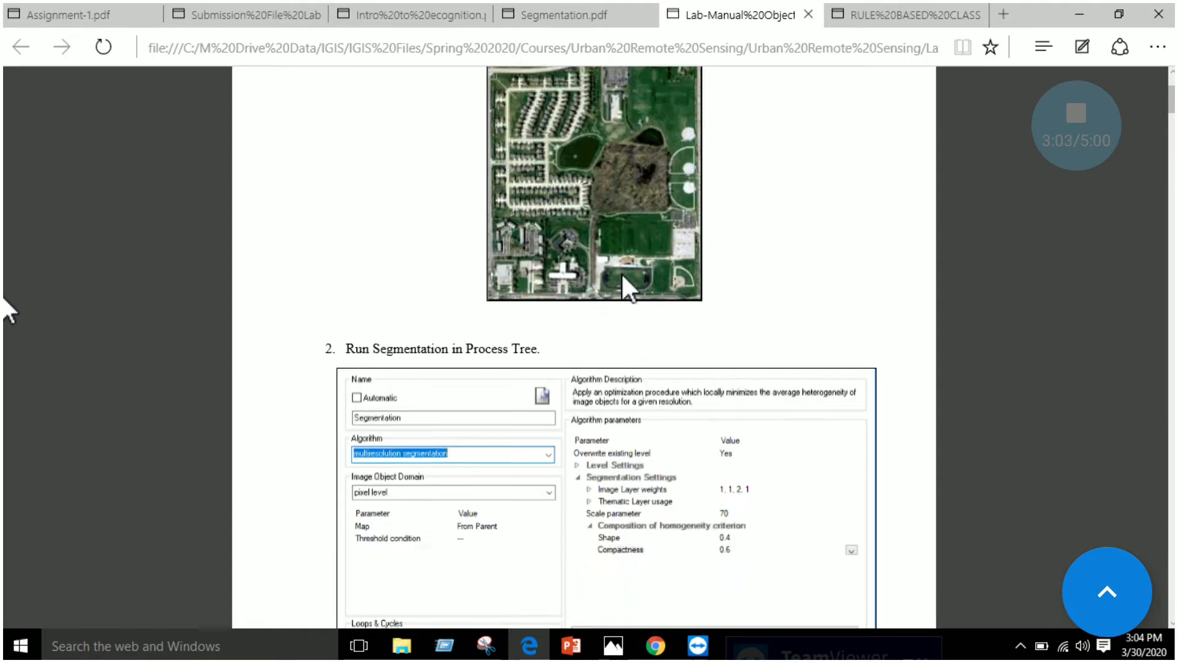
scroll(621, 274, "up", 2)
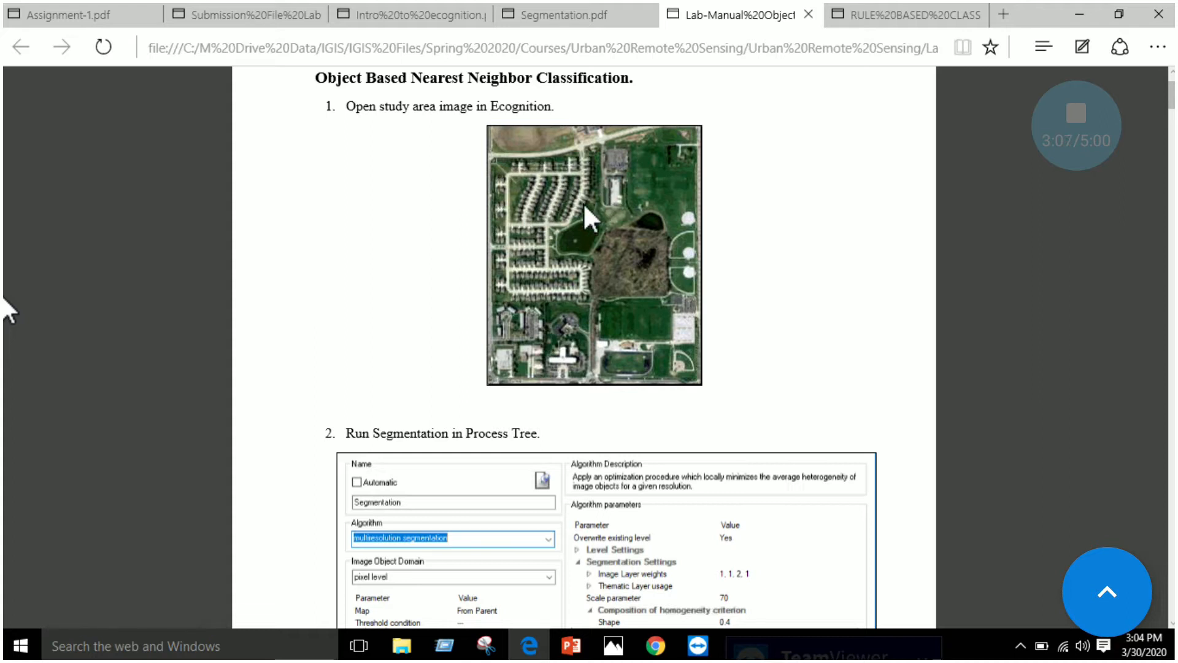
scroll(598, 209, "down", 4)
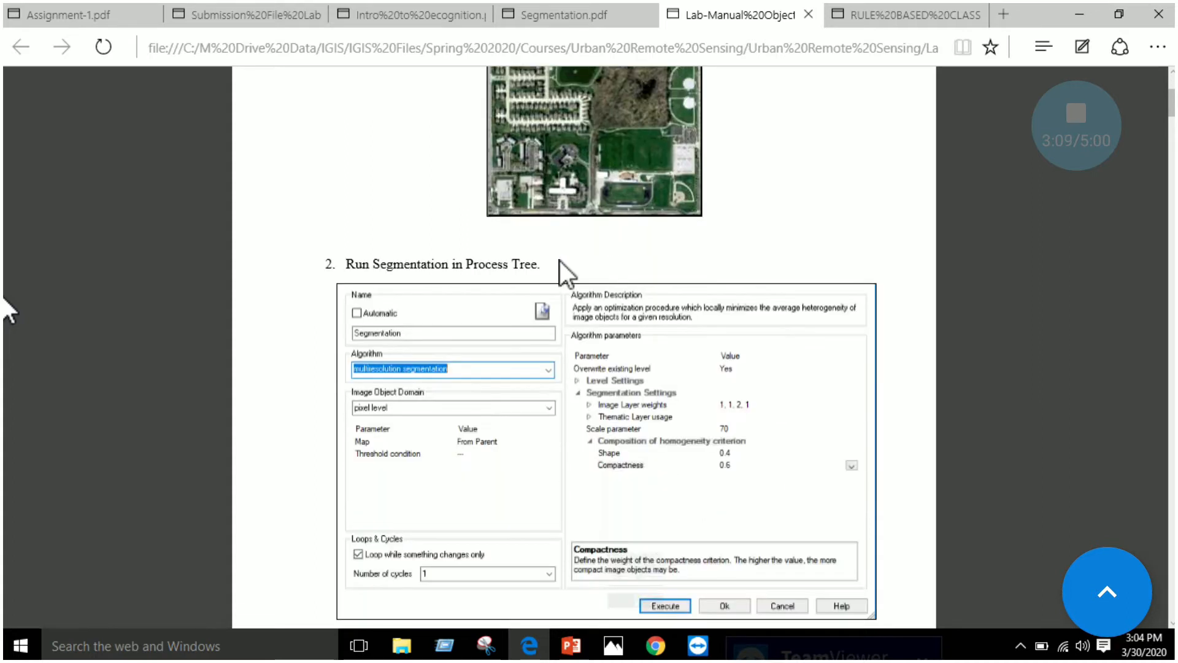
scroll(368, 268, "down", 2)
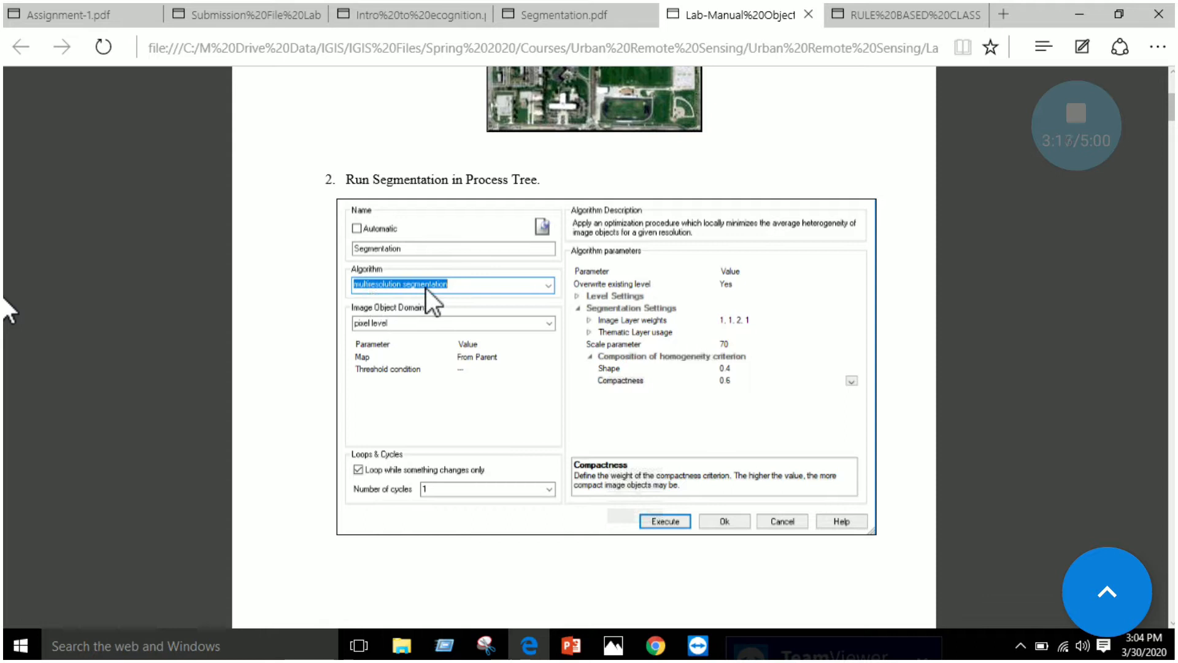
Review manual steps 3 to 7, covering the segmentation result, the class hierarchy and the samples toolbar with its sample editor
scroll(462, 270, "down", 10)
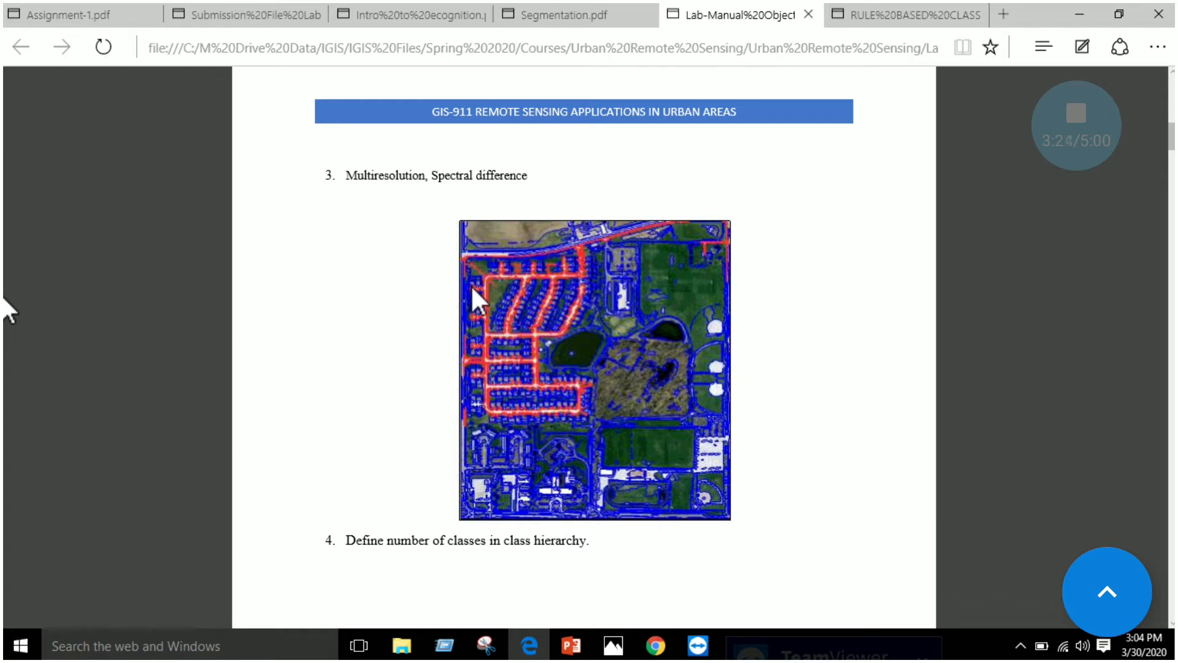
scroll(499, 257, "down", 10)
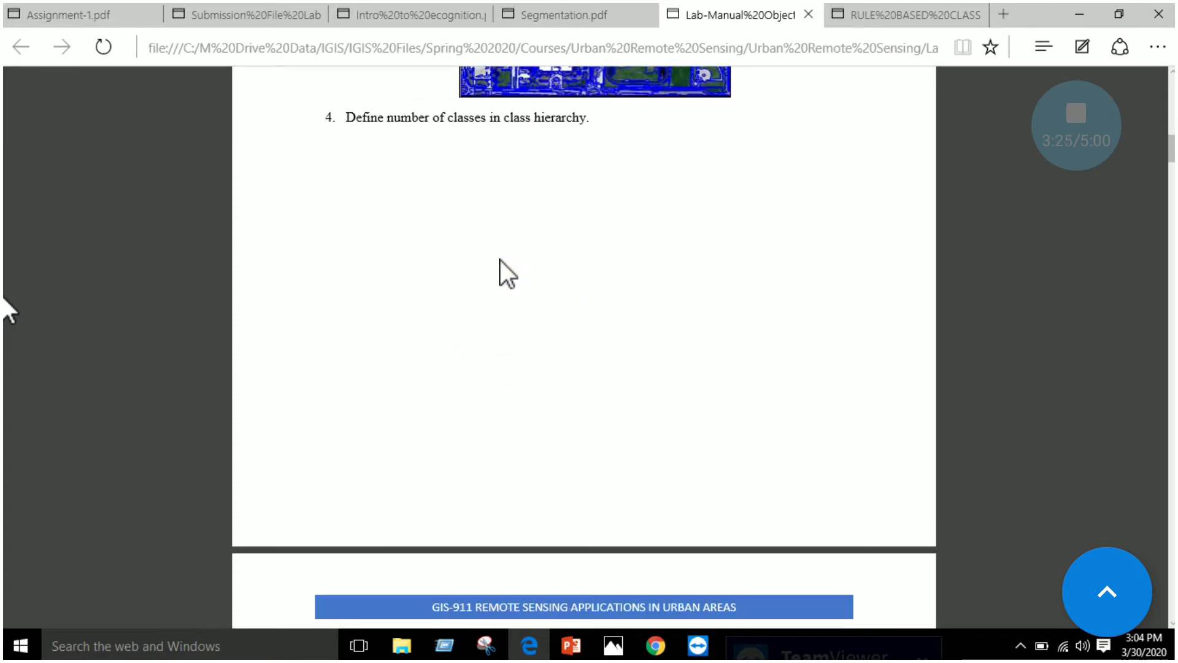
scroll(515, 270, "down", 4)
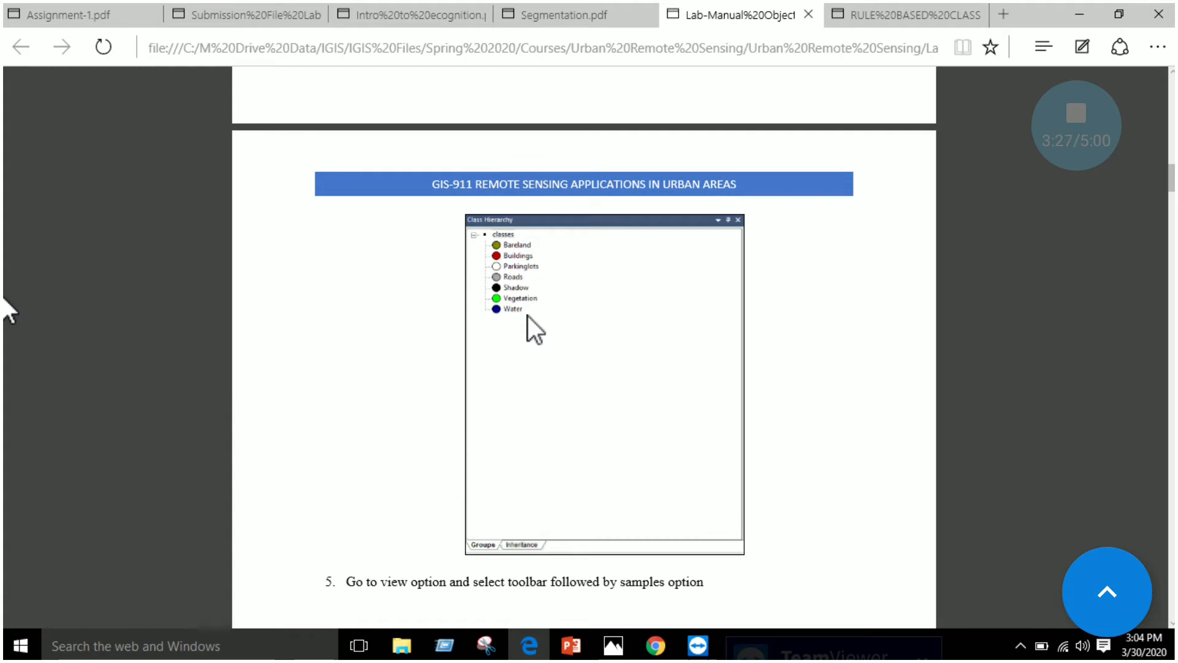
scroll(532, 321, "down", 10)
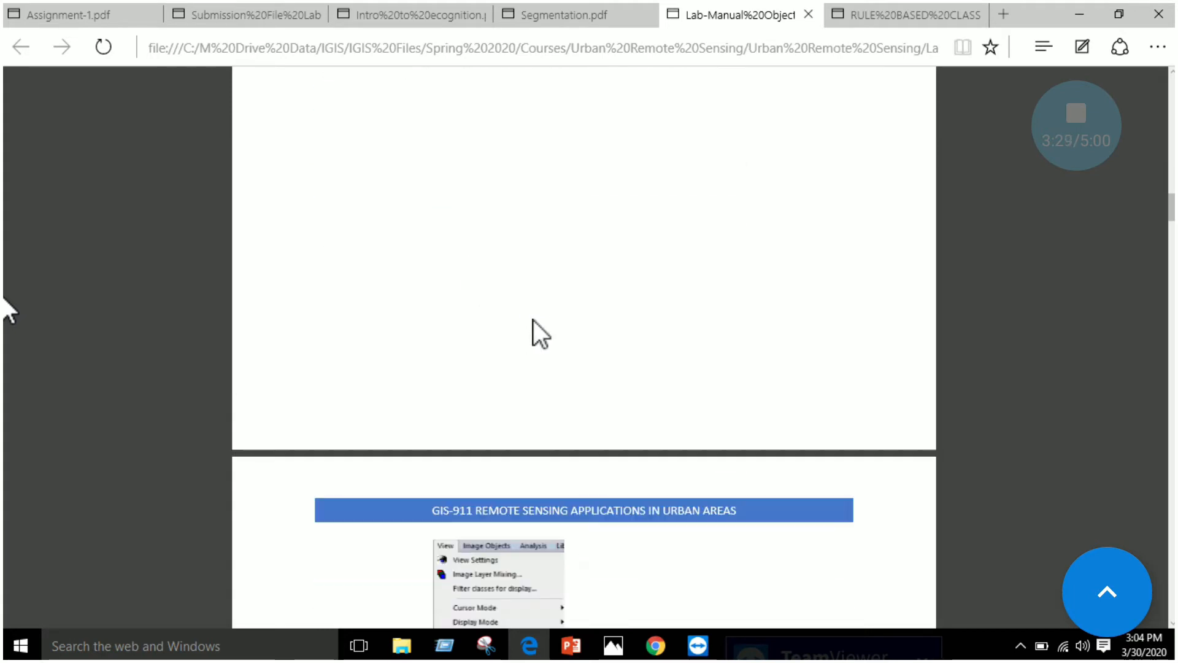
scroll(532, 321, "down", 10)
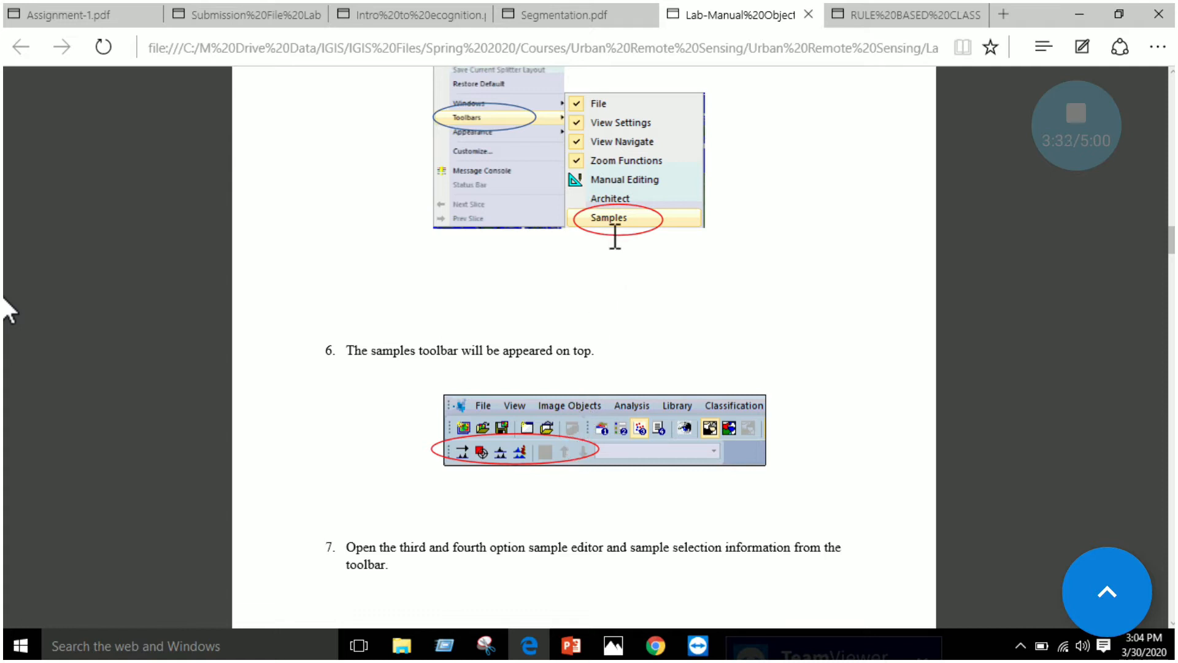
scroll(582, 359, "down", 10)
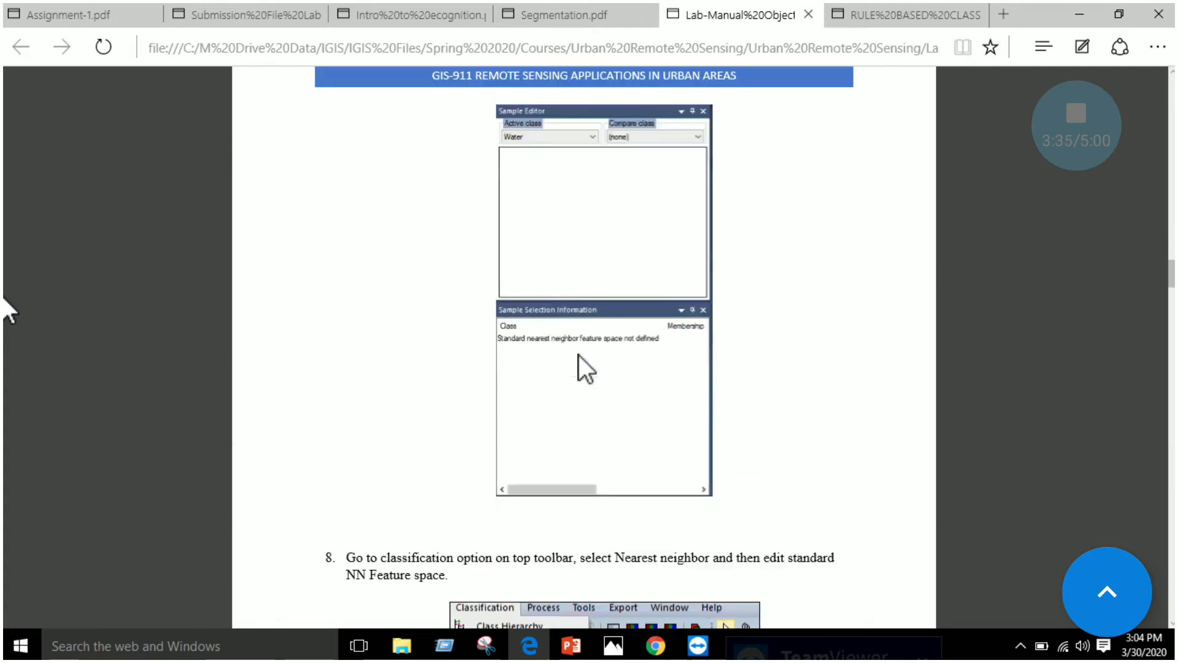
Examine manual steps 8 to 10 on editing the standard NN feature space, taking training samples and applying standard NN to classes
scroll(575, 265, "down", 5)
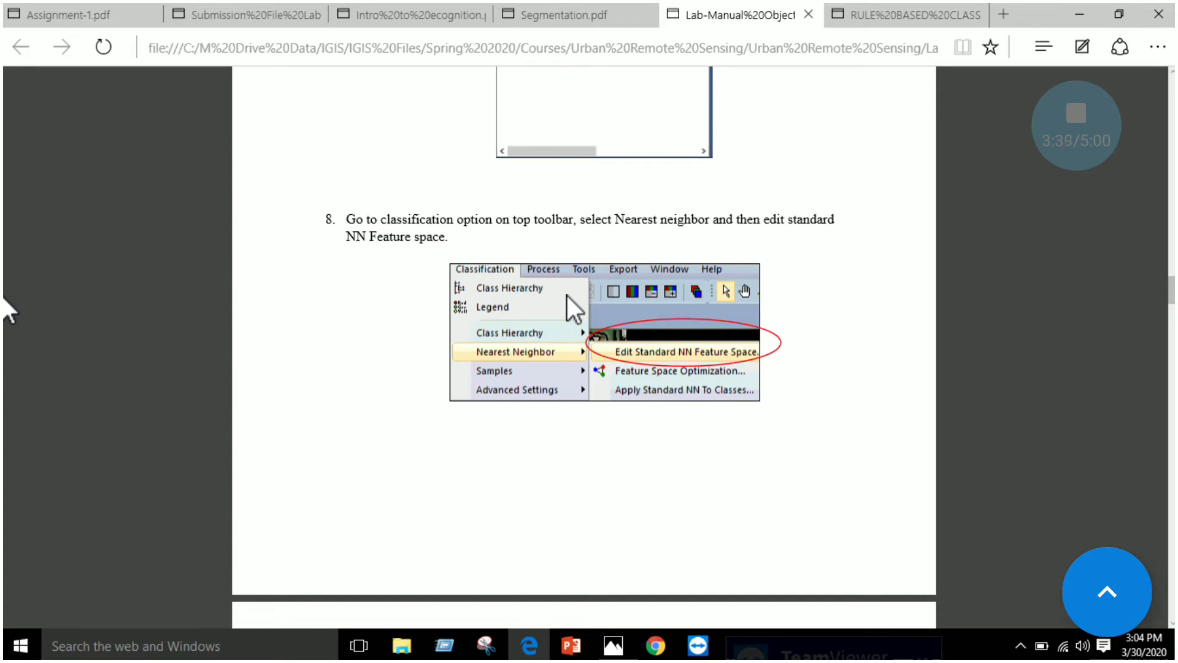
scroll(567, 296, "down", 5)
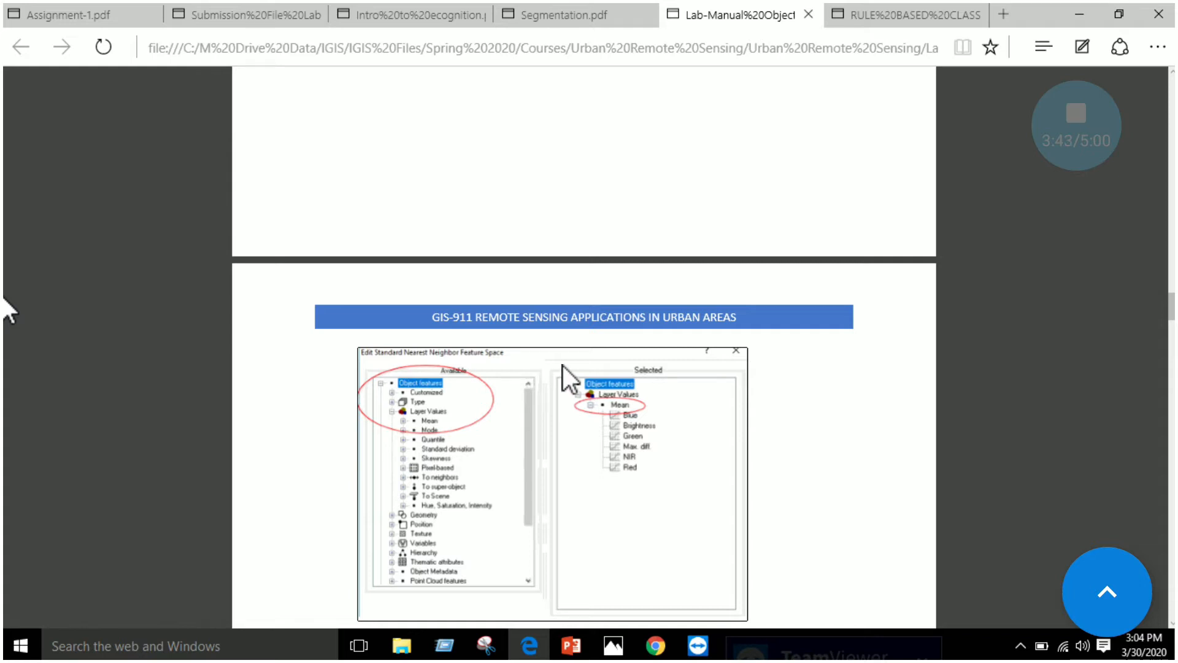
scroll(9, 309, "down", 6)
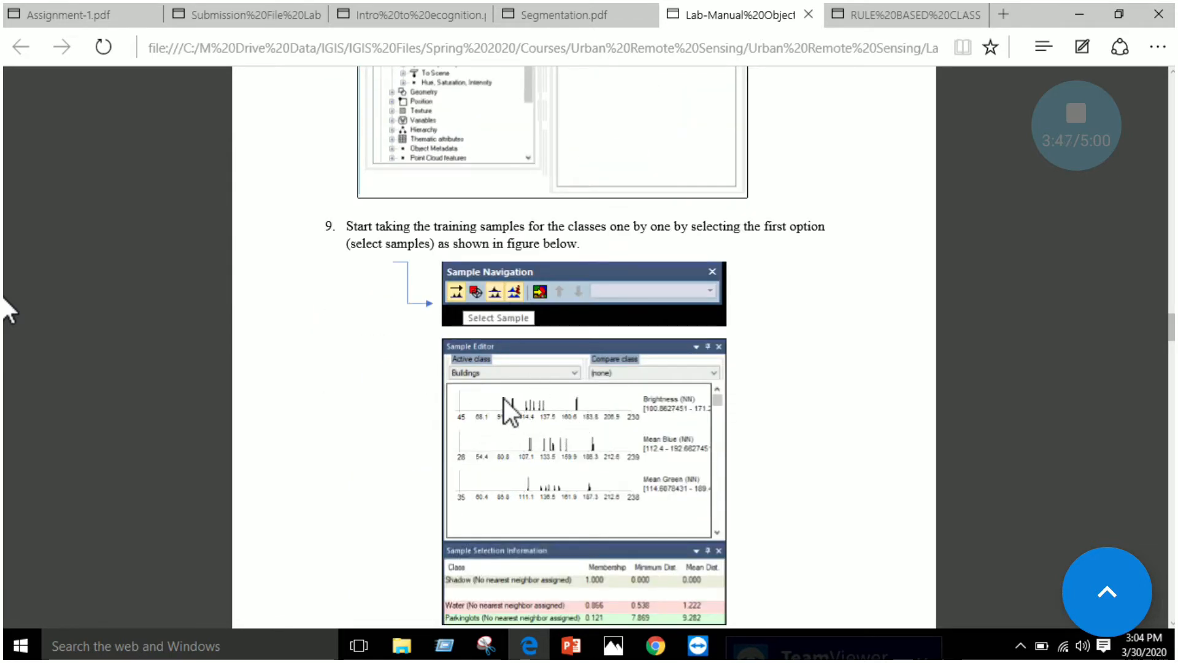
scroll(513, 374, "down", 2)
scroll(522, 370, "down", 2)
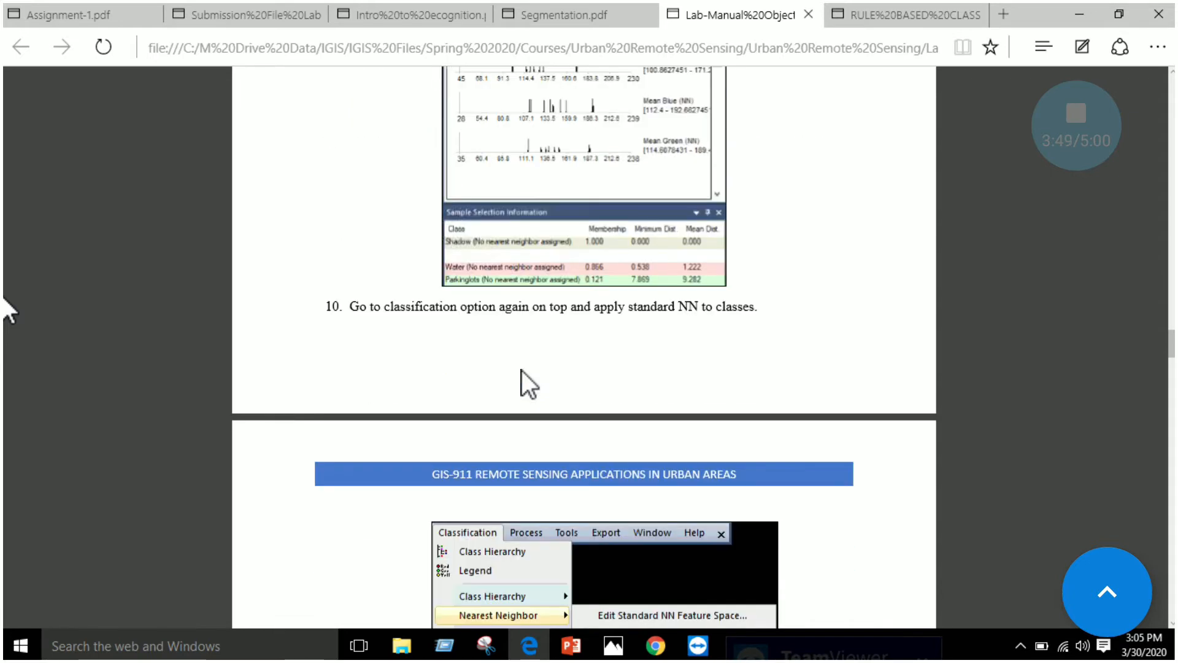
scroll(540, 333, "down", 1)
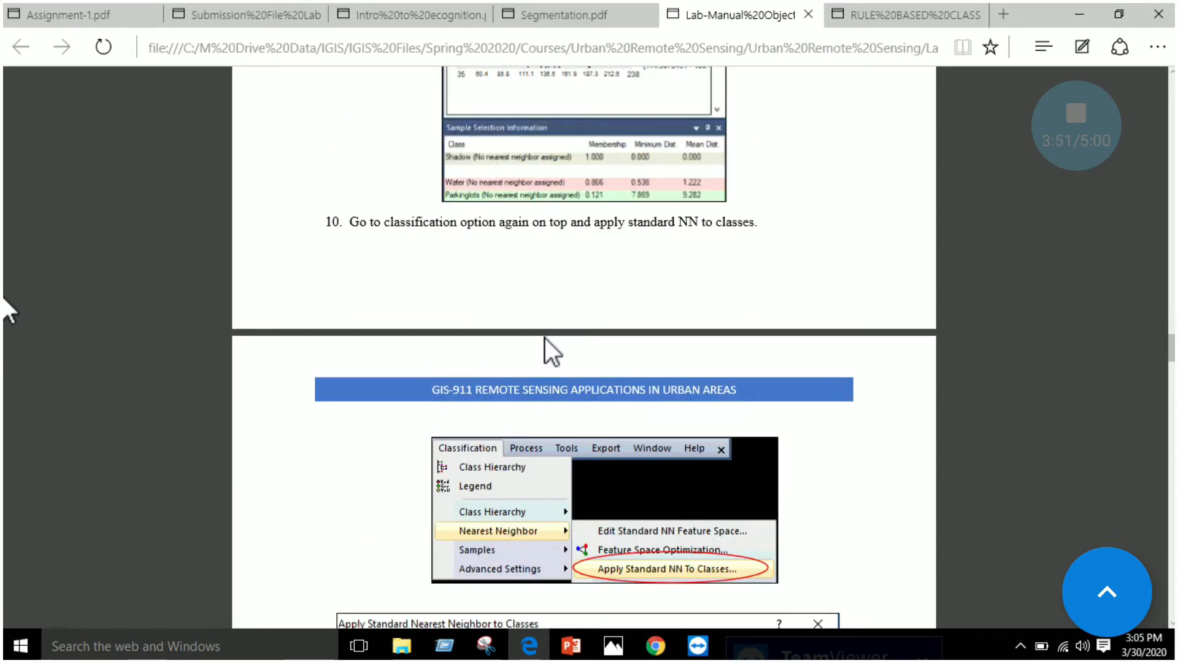
scroll(689, 572, "down", 1)
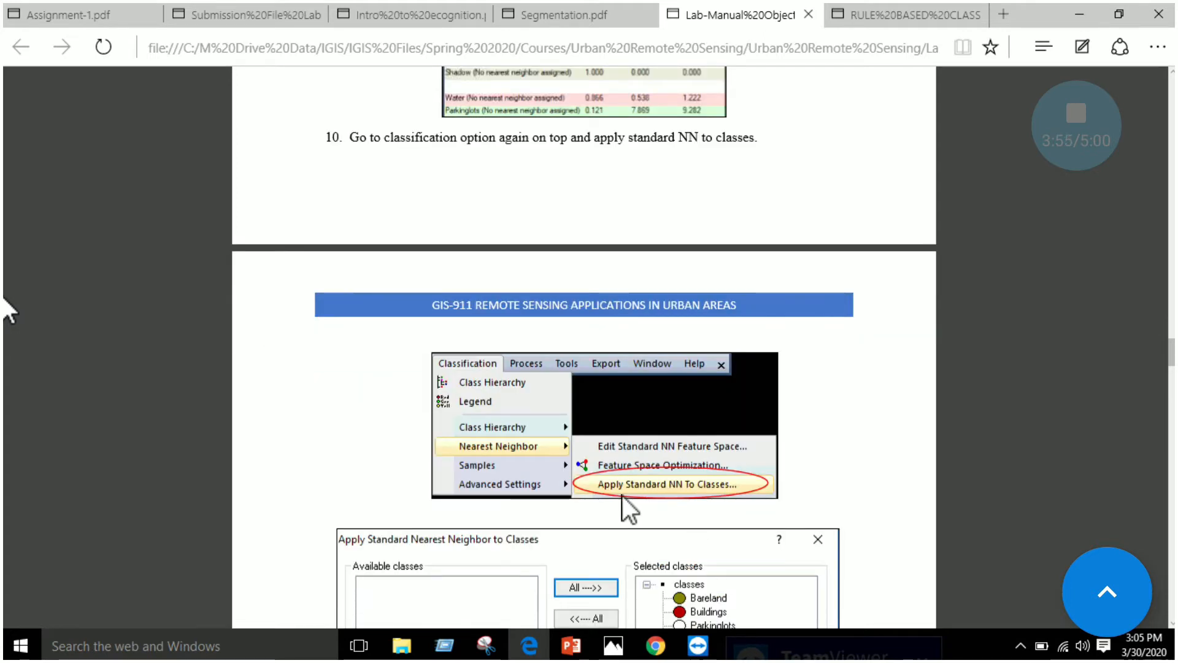
Examine the manual's Apply Standard NN to Classes dialog and the classification process settings with the active classes selected
scroll(689, 490, "down", 2)
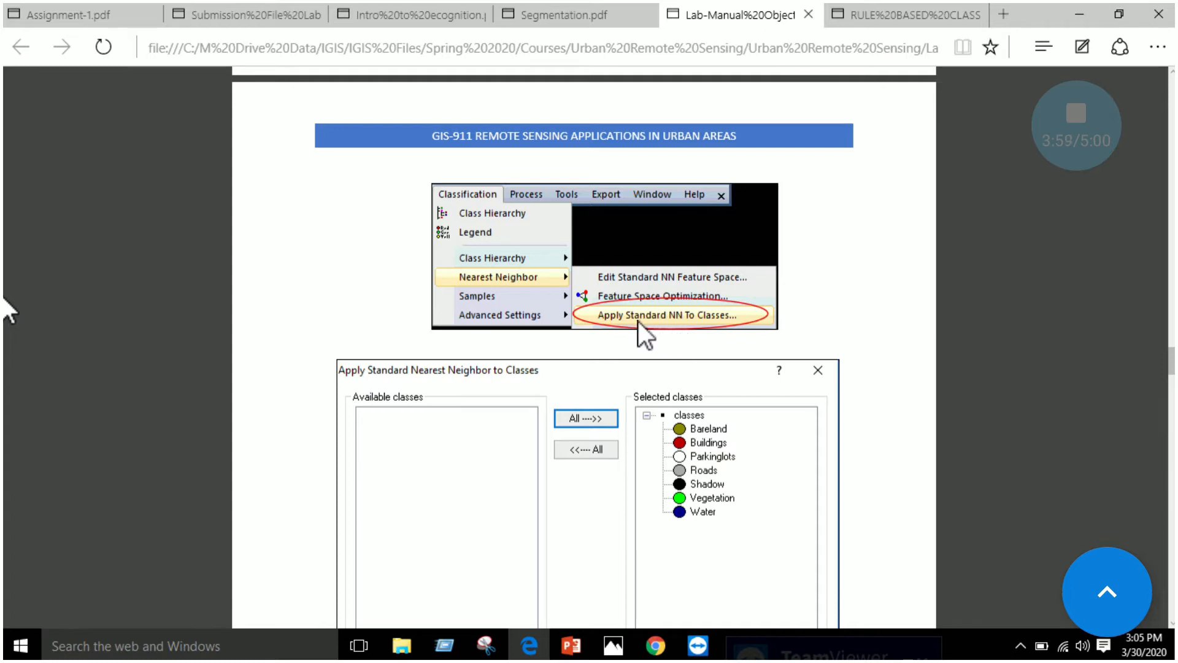
scroll(686, 319, "down", 5)
scroll(686, 319, "down", 5)
scroll(615, 413, "down", 1)
scroll(615, 414, "down", 8)
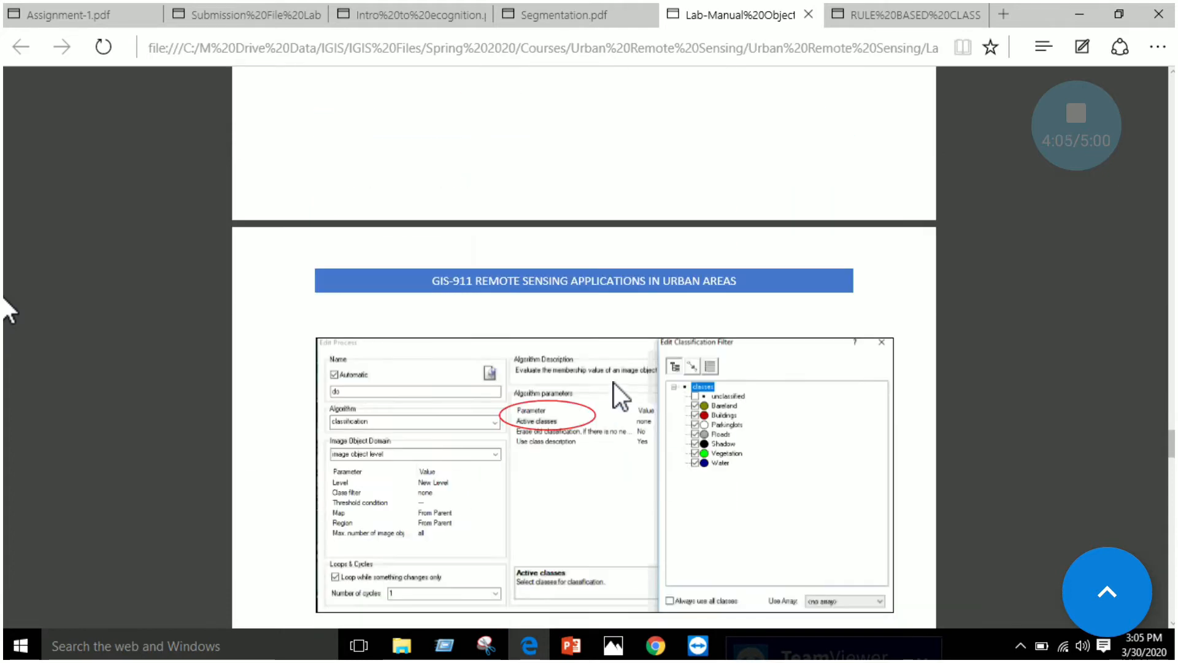
Review manual steps 13 to 16 on exporting the classes and features as a shapefile and opening the output in ArcMap
scroll(9, 310, "down", 5)
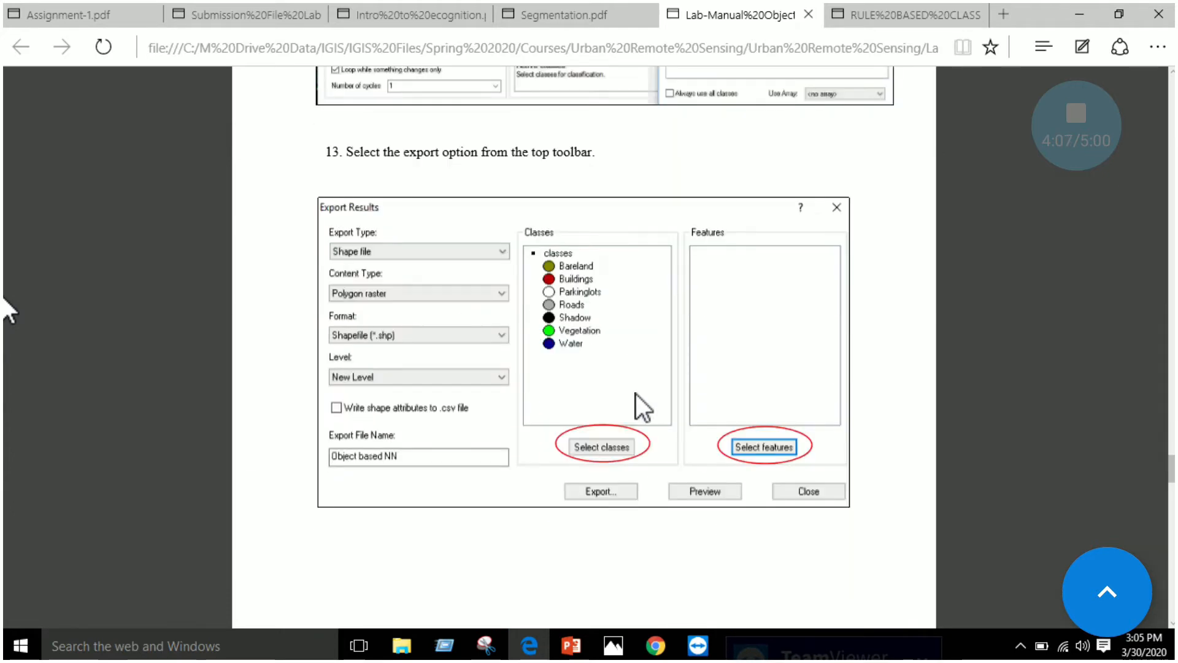
scroll(597, 308, "down", 6)
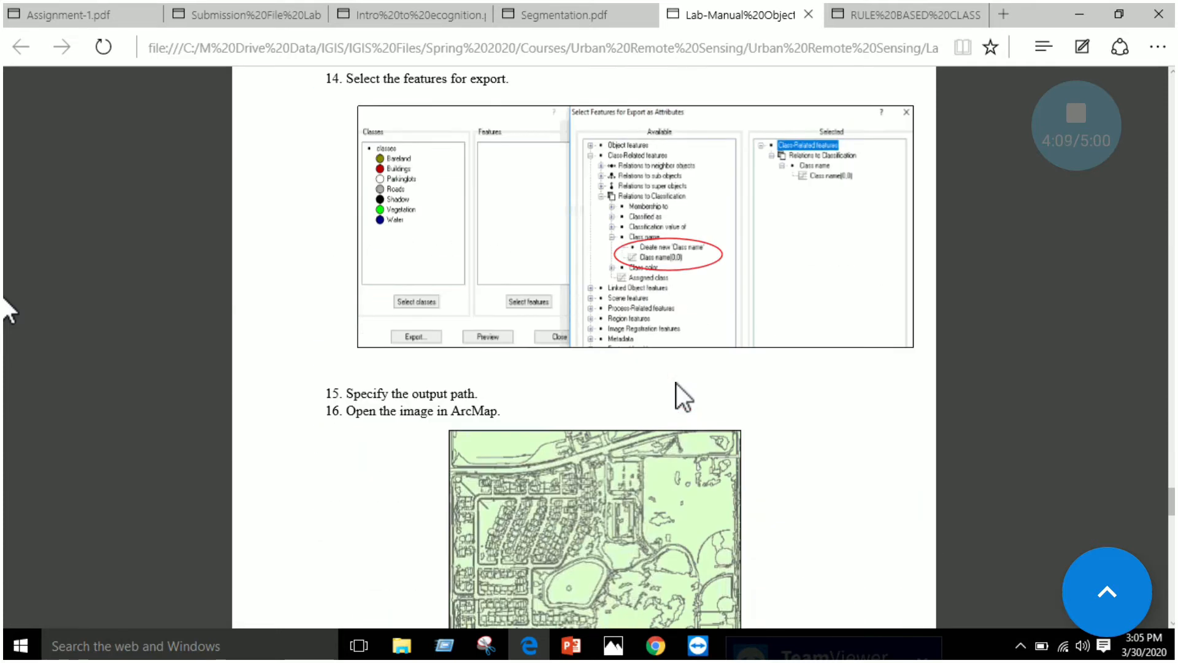
scroll(676, 383, "down", 2)
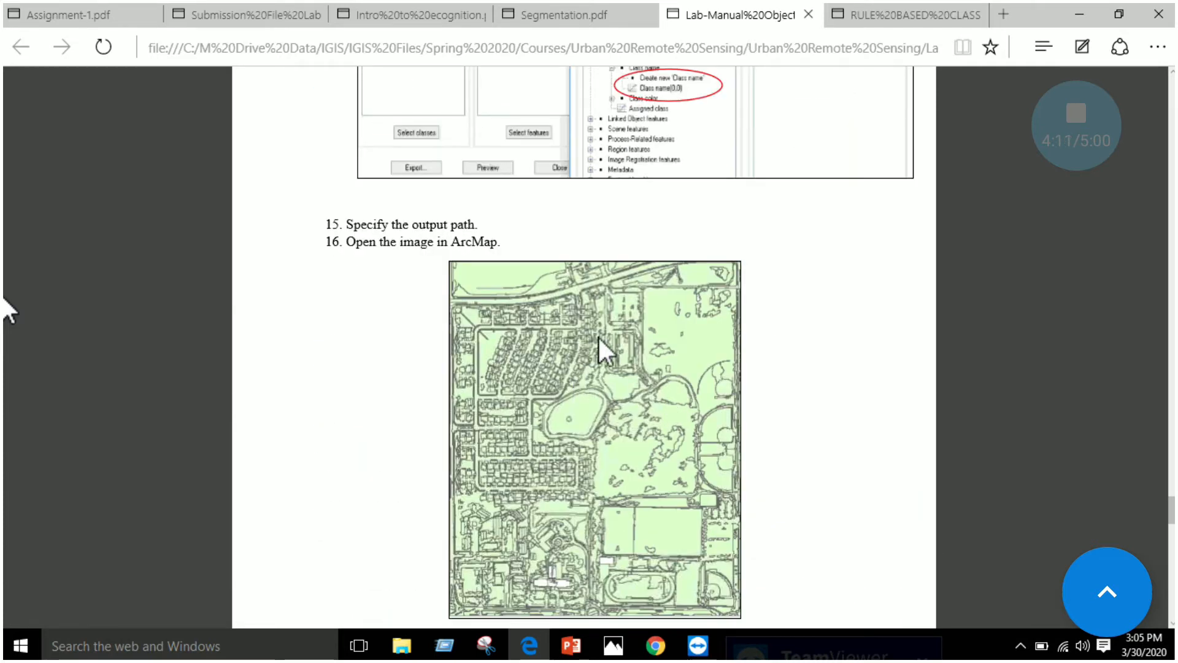
scroll(629, 337, "down", 2)
scroll(596, 295, "up", 1)
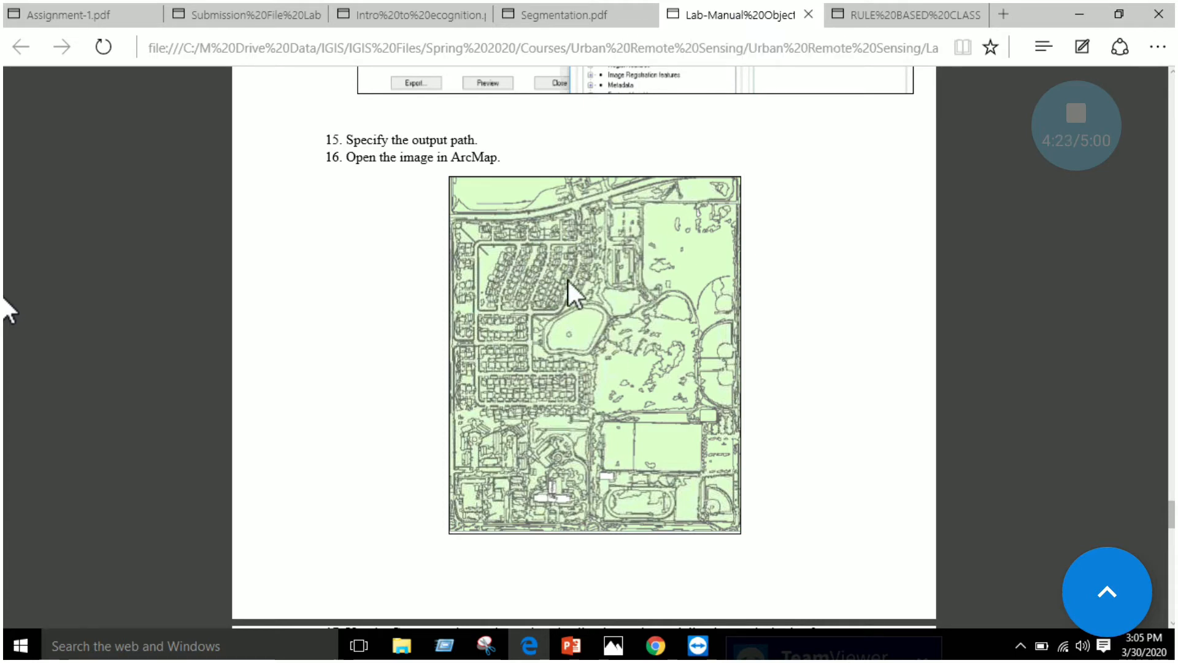
Examine manual steps 17 and 18 on dissolving by Class_name and adding all values in the categories symbology
scroll(583, 278, "down", 2)
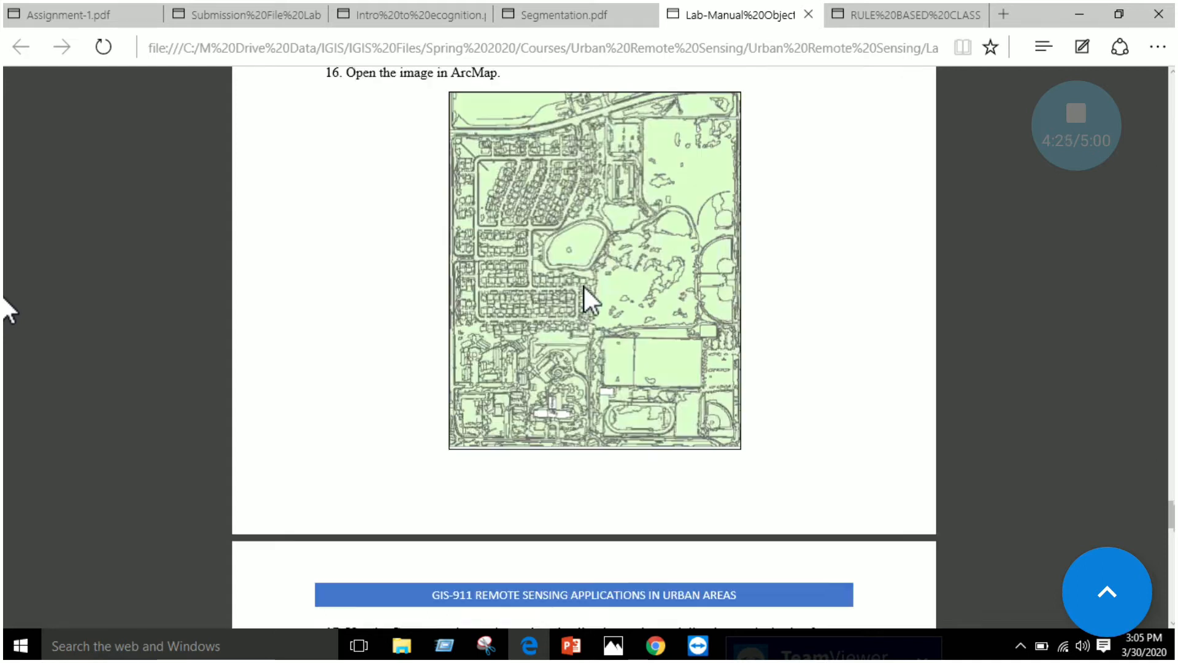
scroll(584, 286, "down", 10)
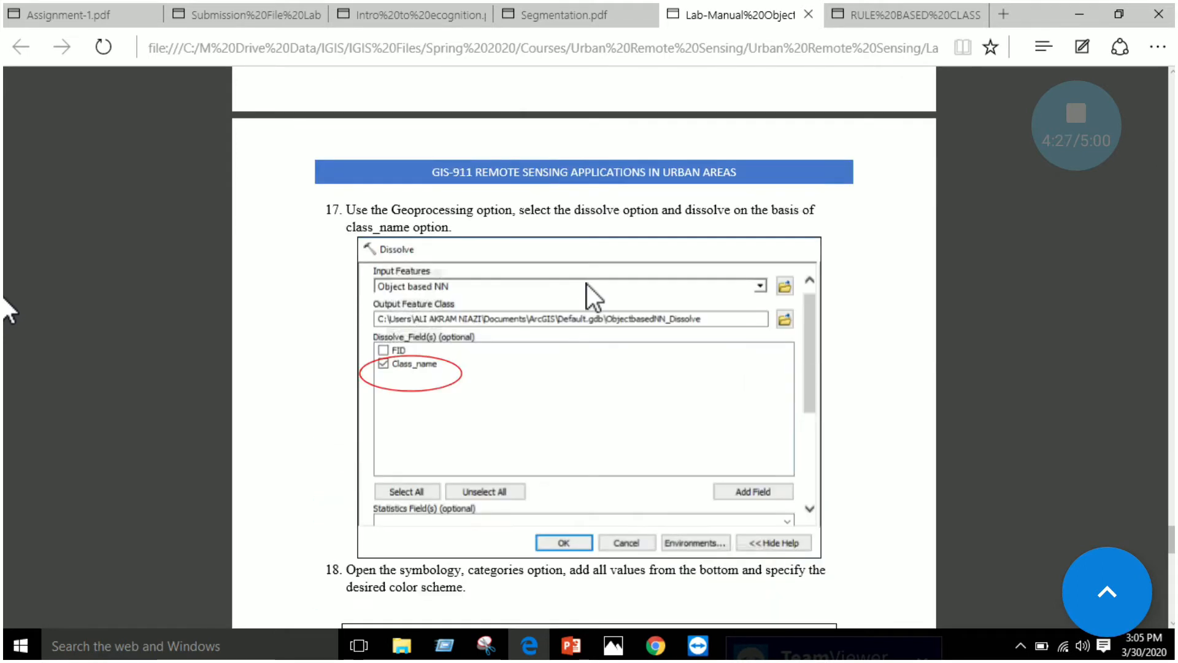
scroll(588, 281, "up", 4)
scroll(463, 373, "down", 4)
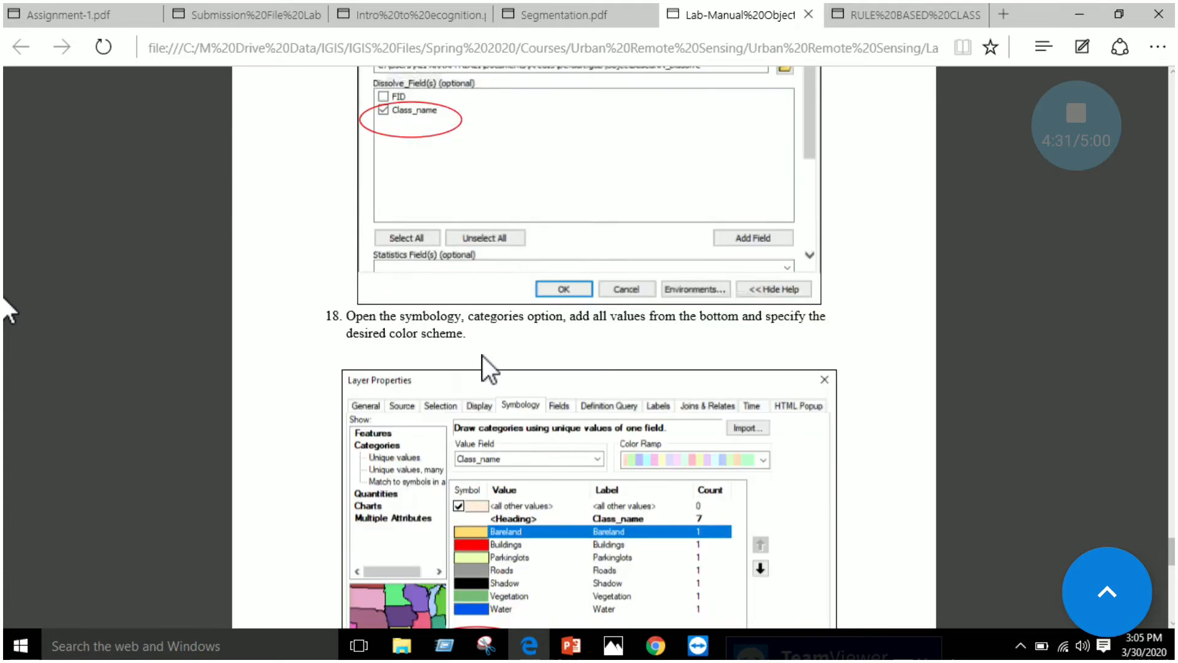
scroll(615, 284, "down", 1)
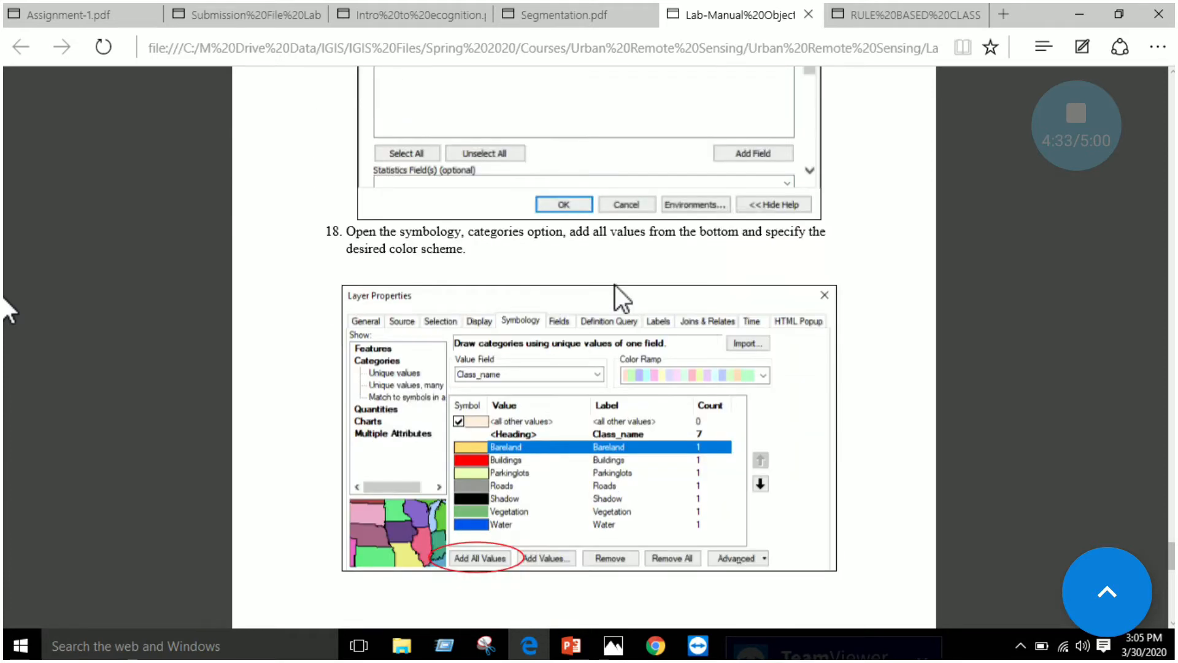
scroll(501, 454, "down", 2)
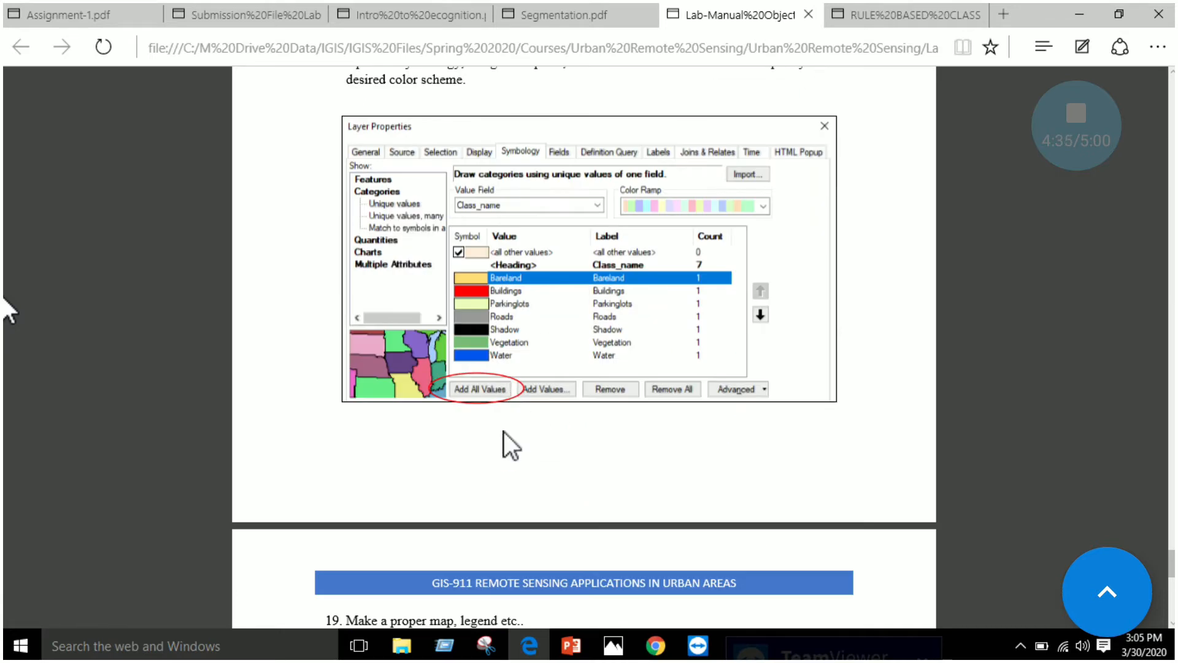
Read manual steps 19 and 20 on making the map and comparing pixel-based with object-based NN classification
scroll(503, 432, "down", 2)
scroll(512, 385, "down", 1)
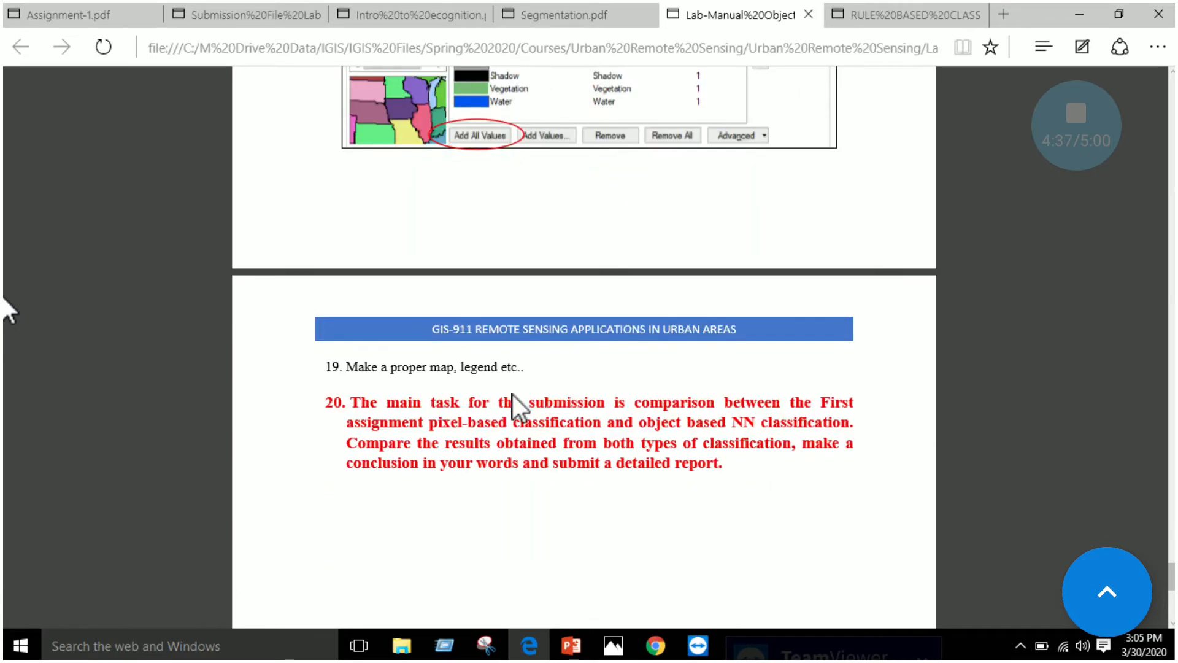
scroll(515, 399, "down", 5)
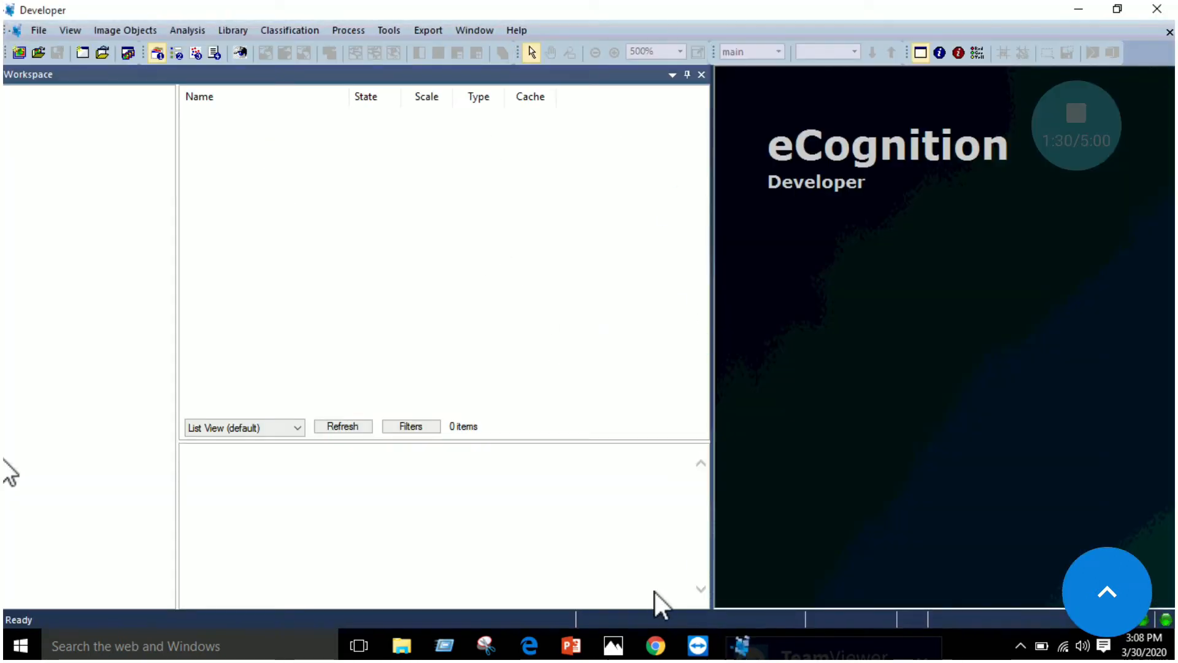
Switch to the Rule-based Classification document in the browser and review its steps on opening the study area image and running segmentation
left_click(657, 648)
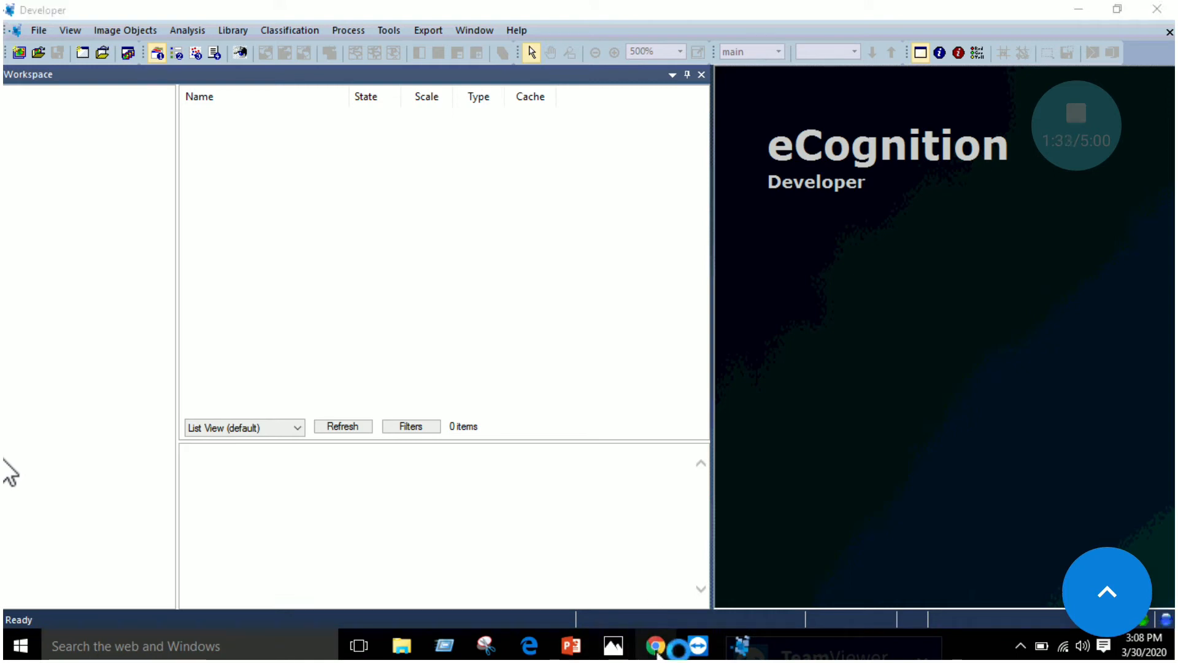
left_click(871, 51)
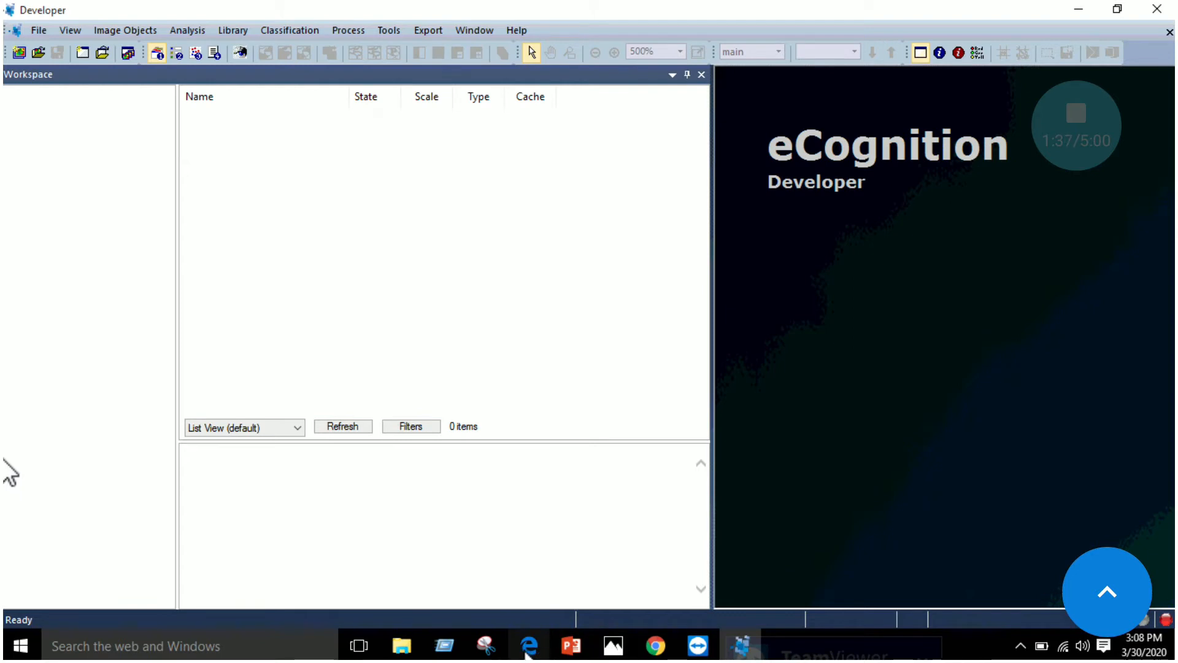
left_click(531, 650)
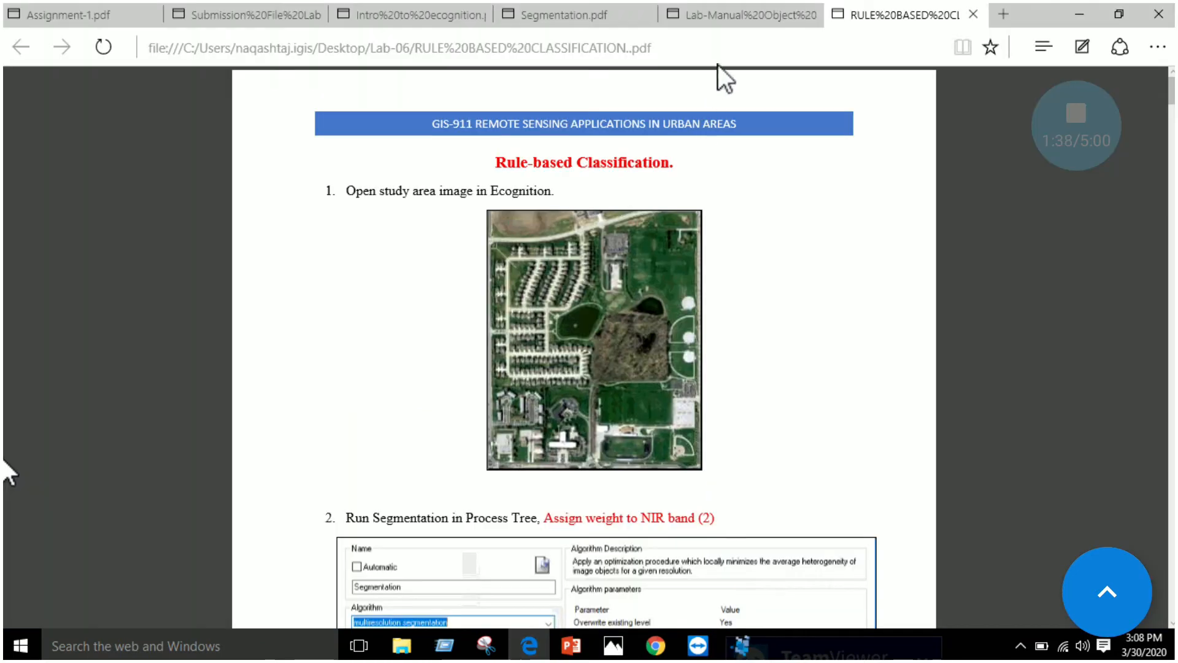
scroll(698, 270, "down", 2)
scroll(698, 271, "up", 2)
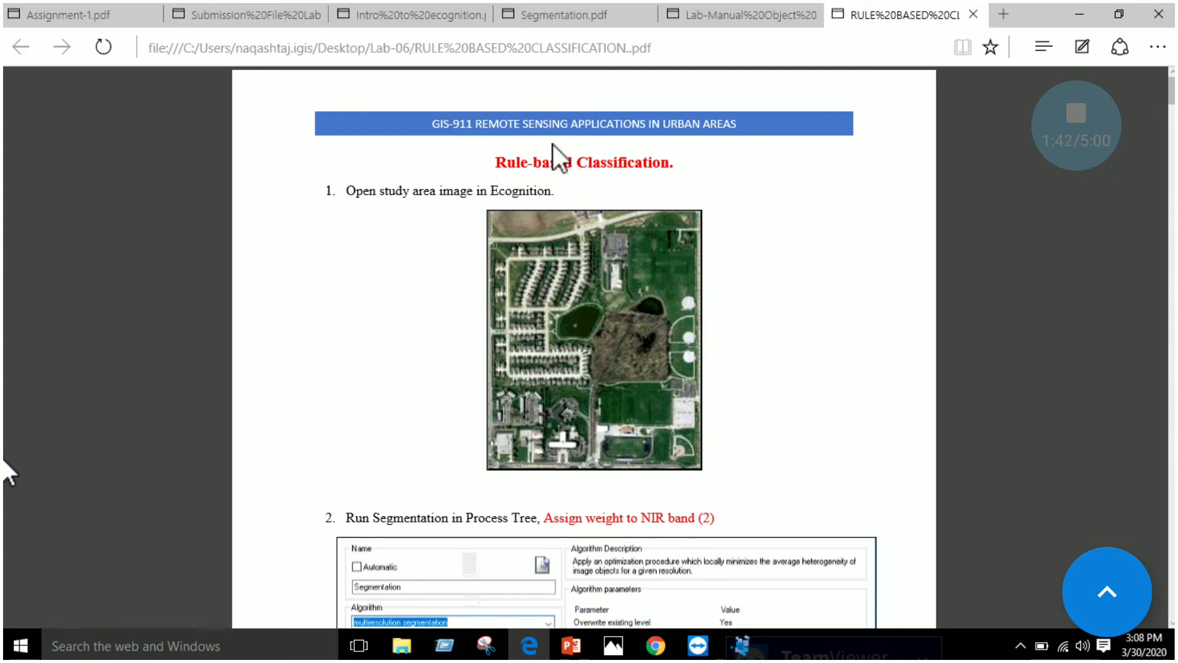
scroll(648, 165, "down", 2)
scroll(648, 165, "up", 2)
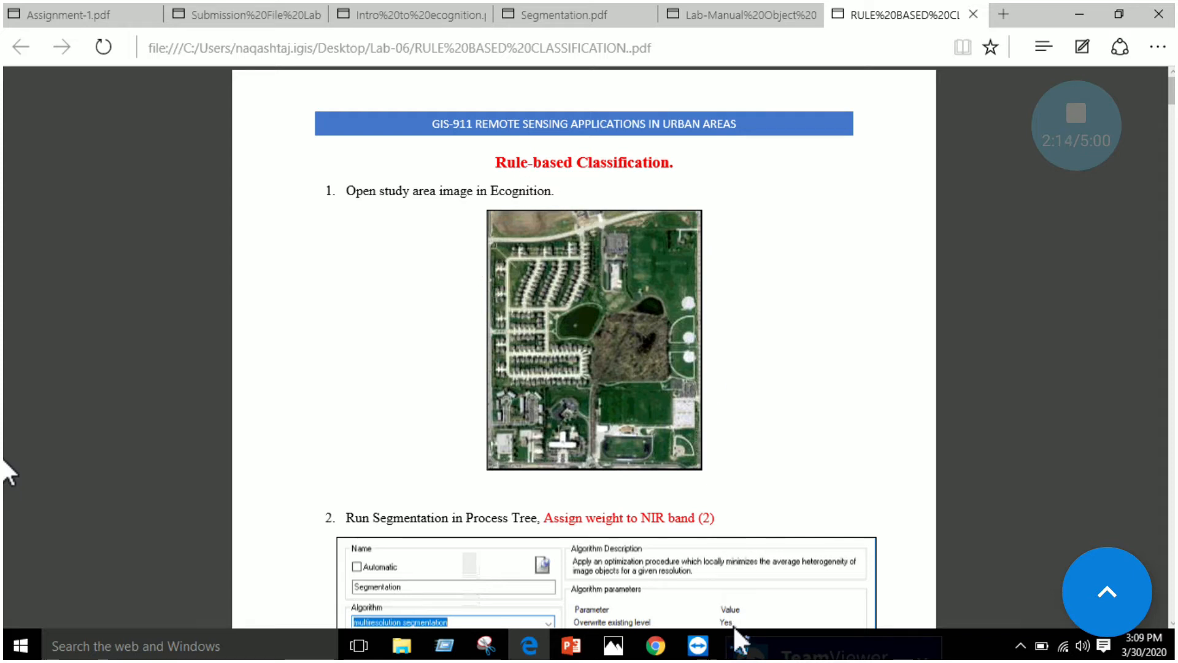
left_click(741, 644)
left_click(742, 650)
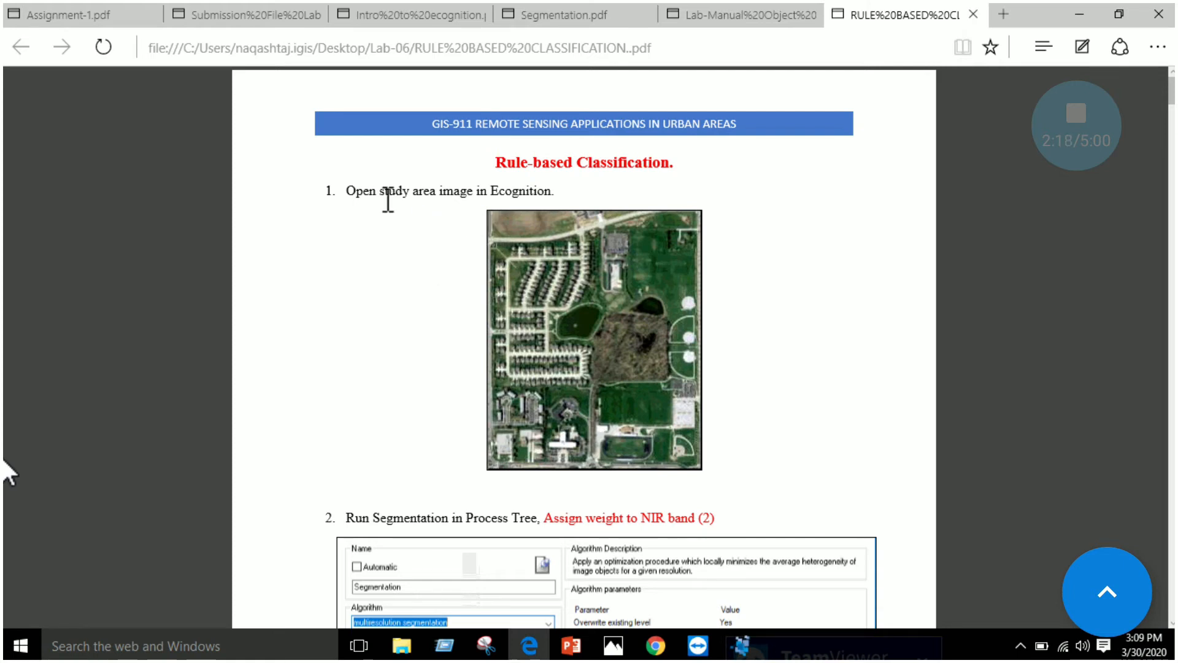
scroll(548, 259, "down", 2)
scroll(540, 238, "up", 2)
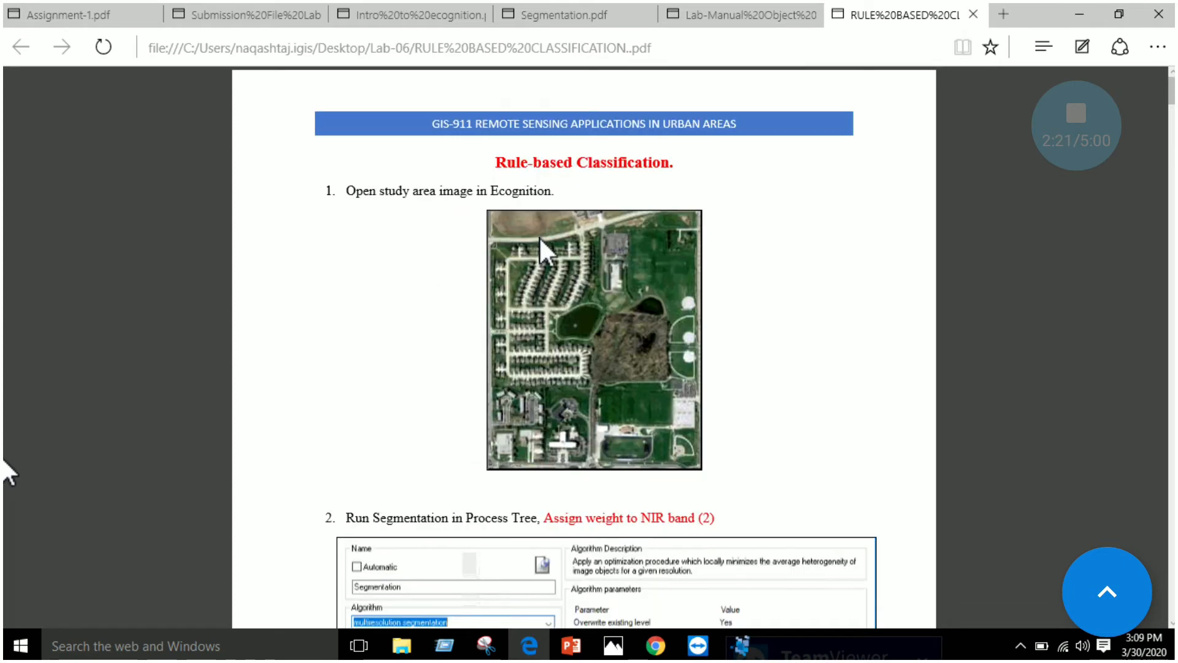
Switch to eCognition Developer, start a new project and import study area final.img as its image layers
left_click(743, 648)
left_click(20, 55)
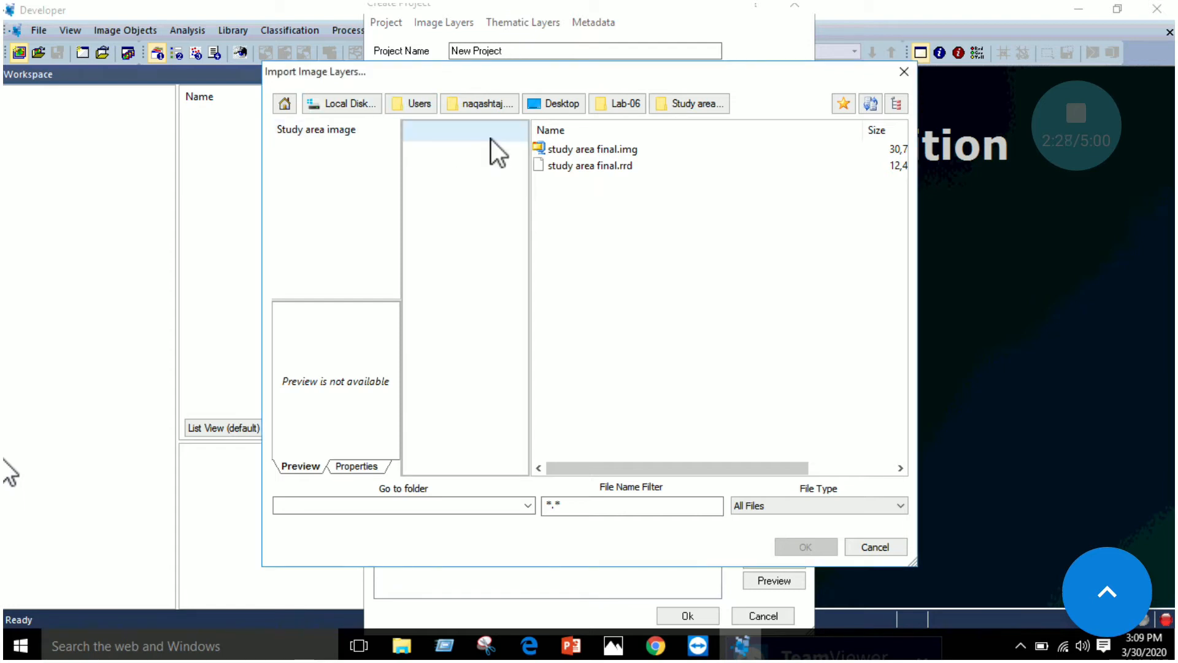
left_click(580, 149)
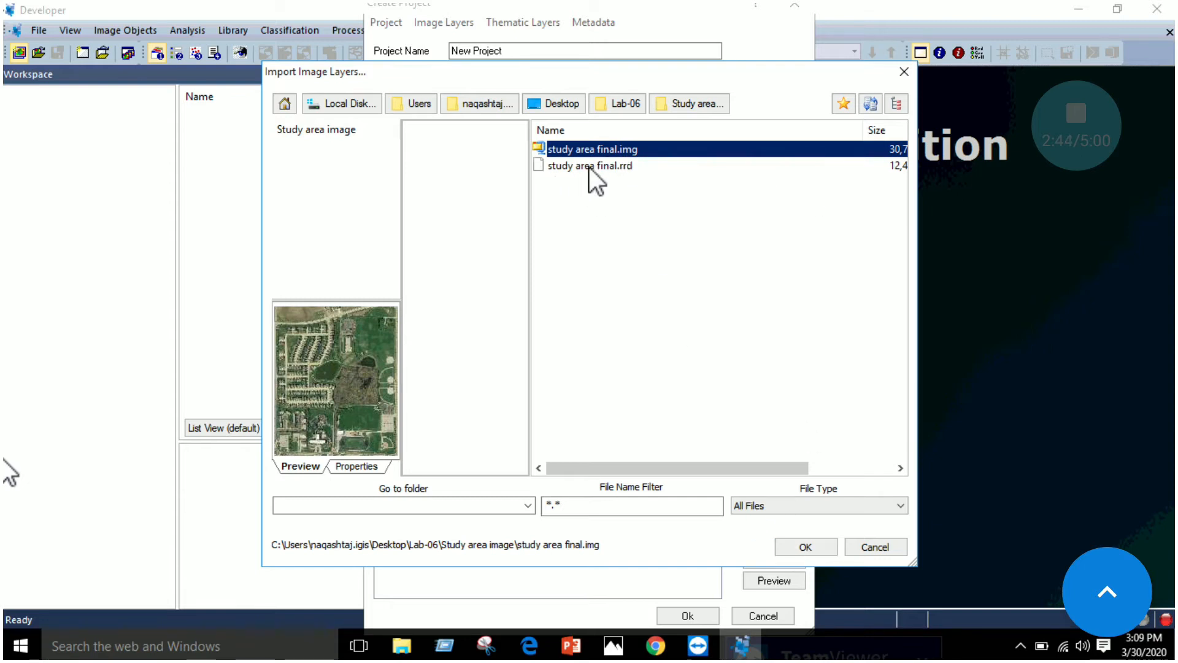
left_click(809, 547)
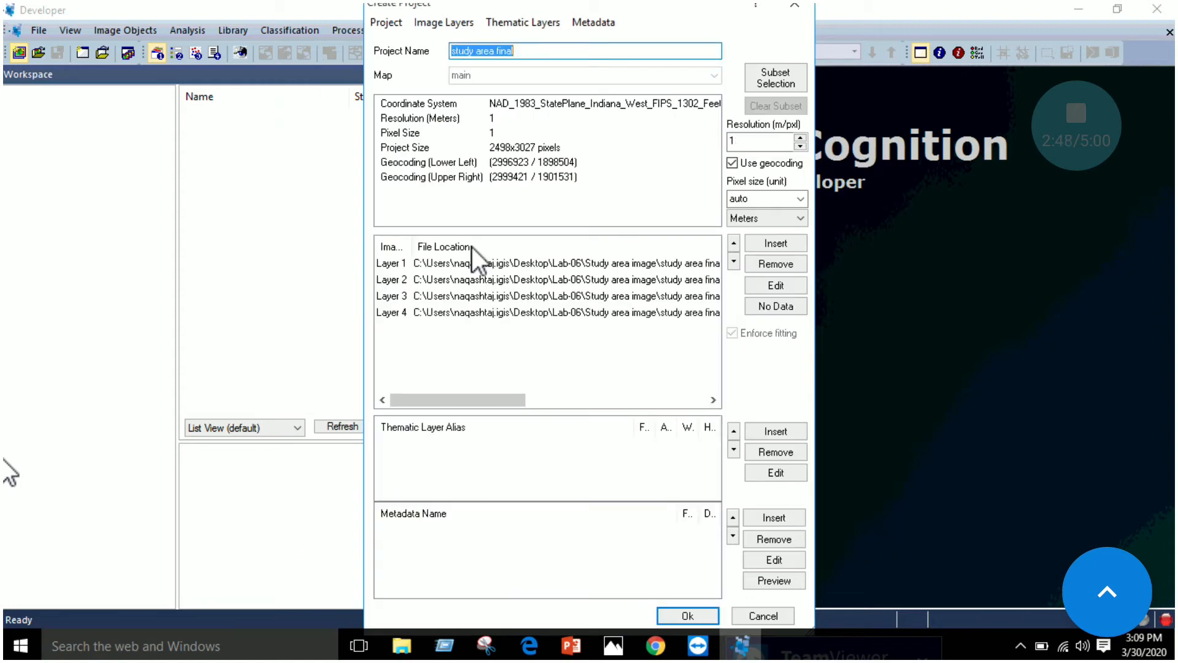
Look through the four imported image layers and set the alias of Layer 1 to Blue
left_click(399, 266)
left_click(400, 280)
left_click(397, 297)
left_click(396, 312)
left_click(401, 265)
right_click(401, 267)
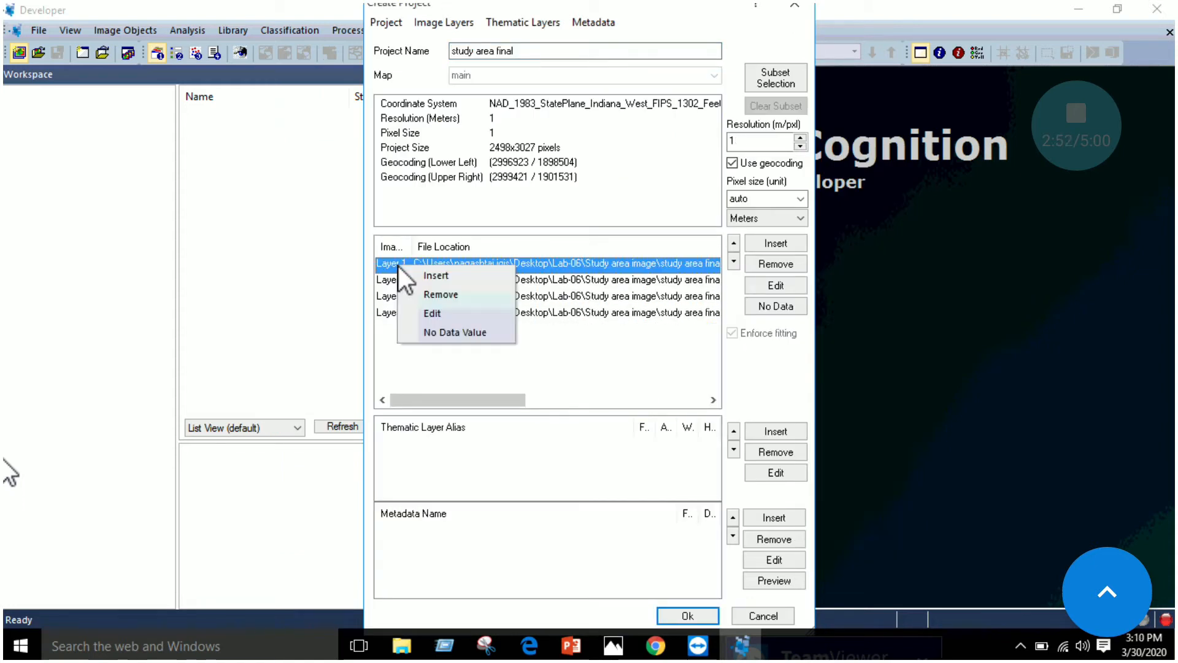
left_click(393, 267)
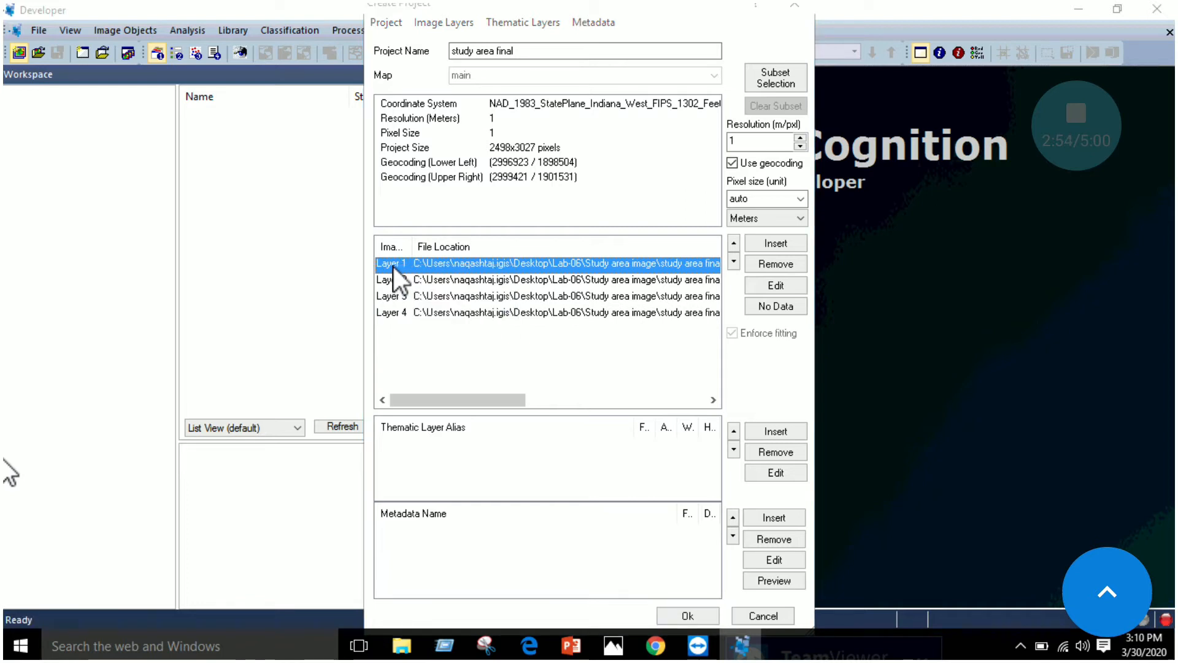
double_click(393, 266)
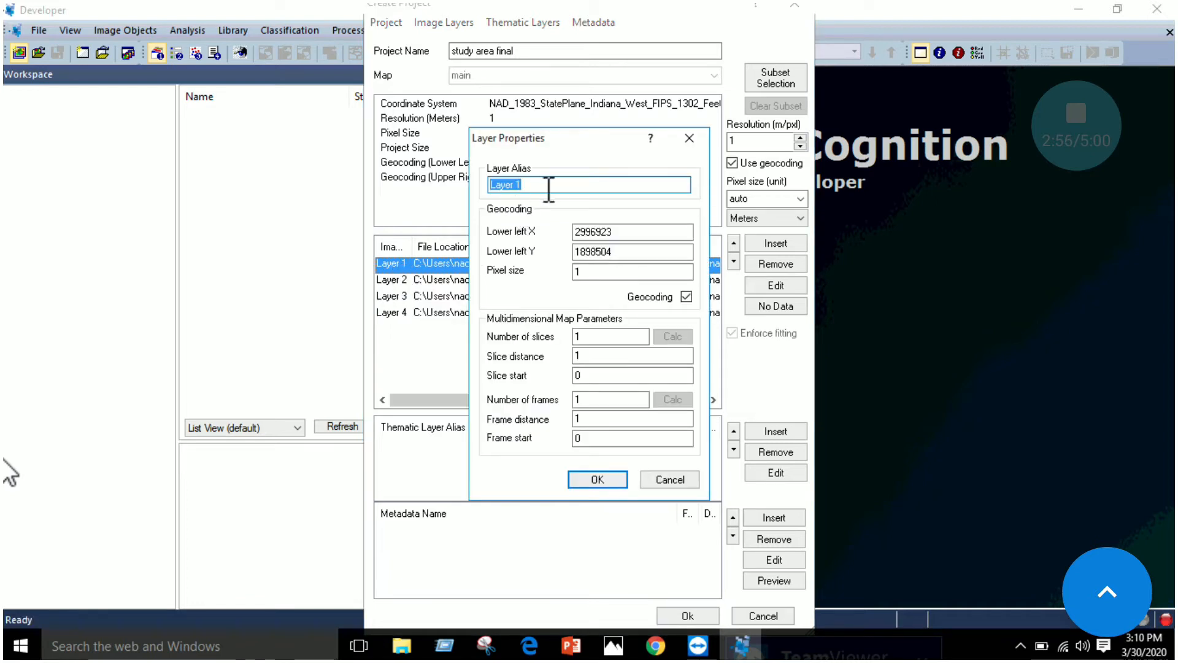
type("Blue")
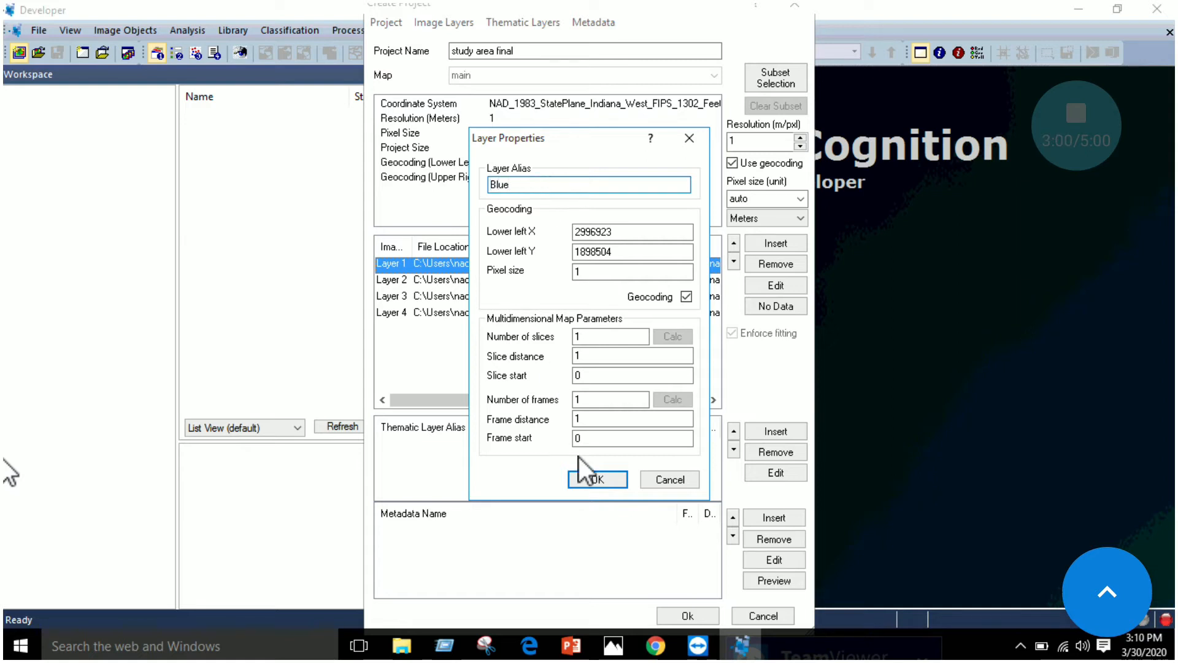
left_click(596, 480)
Set the alias of Layer 2 to Green and of Layer 3 to Red
double_click(384, 281)
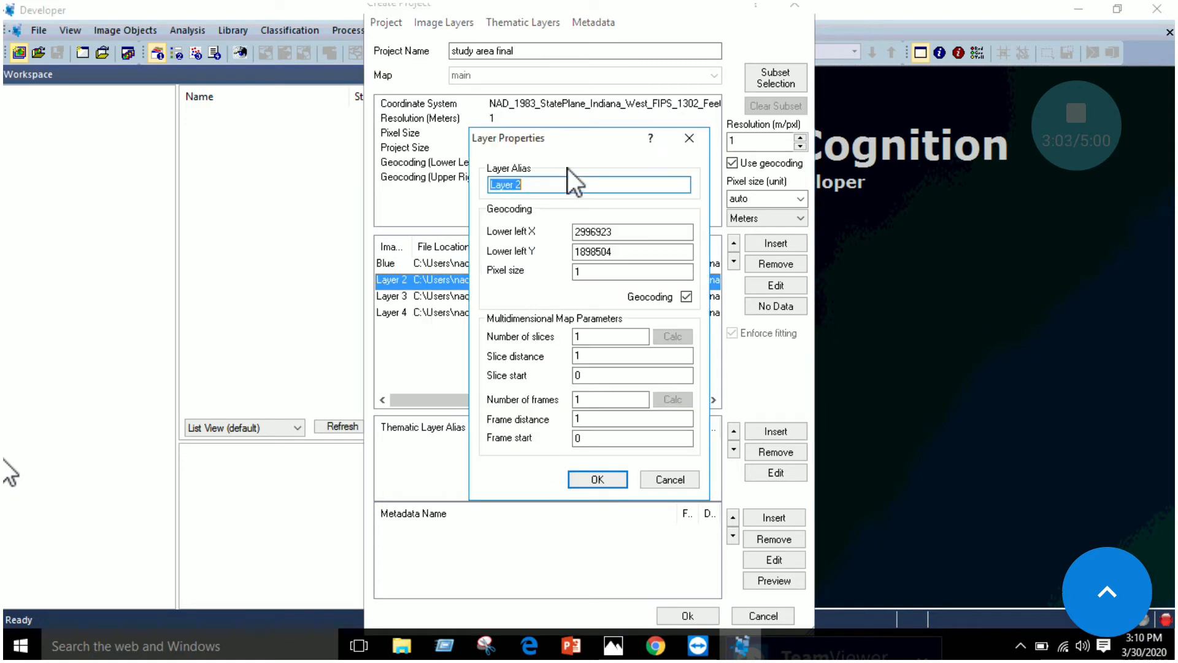
type("Green")
left_click(613, 475)
left_click(398, 298)
double_click(398, 298)
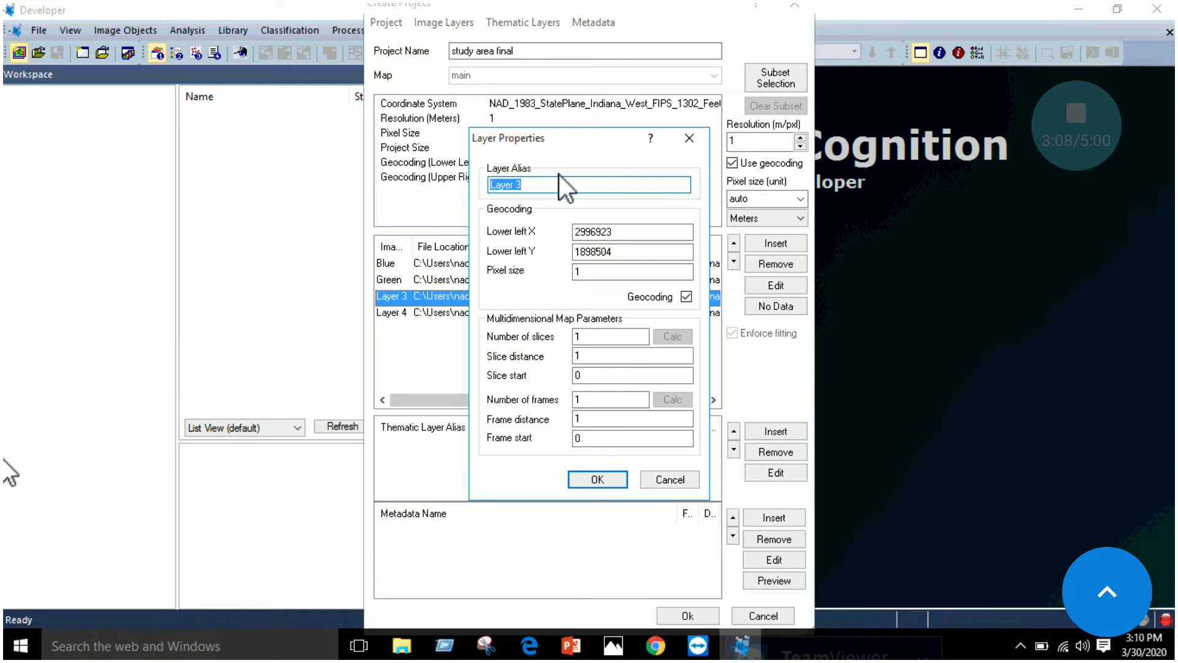
type("Red")
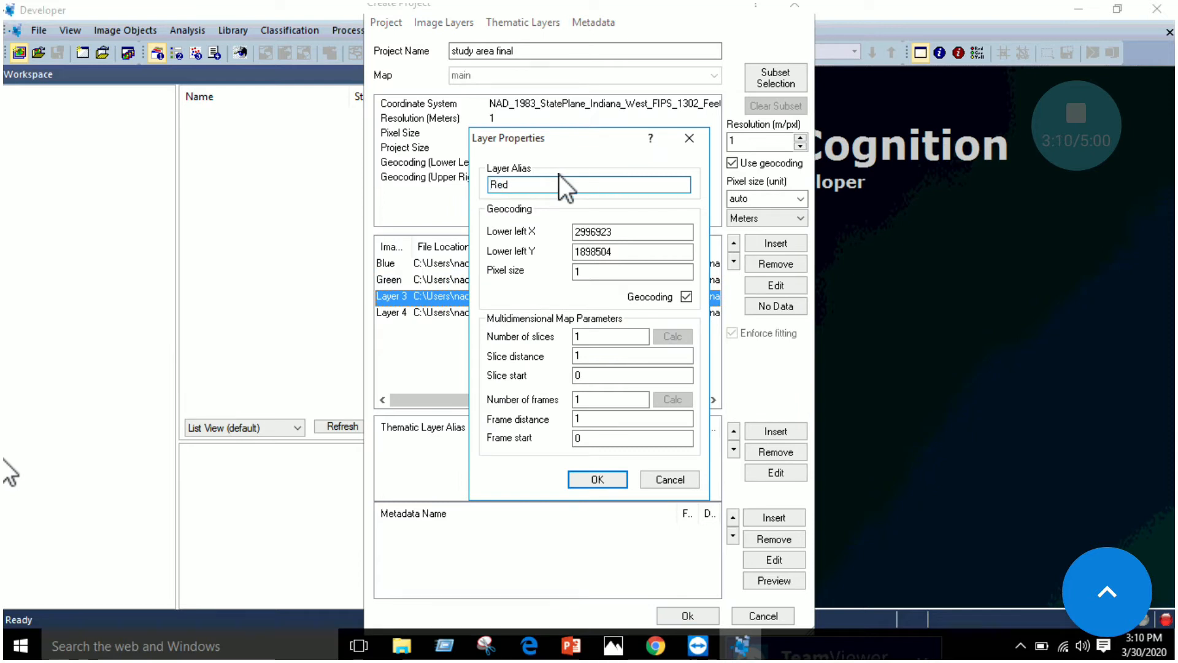
left_click(599, 478)
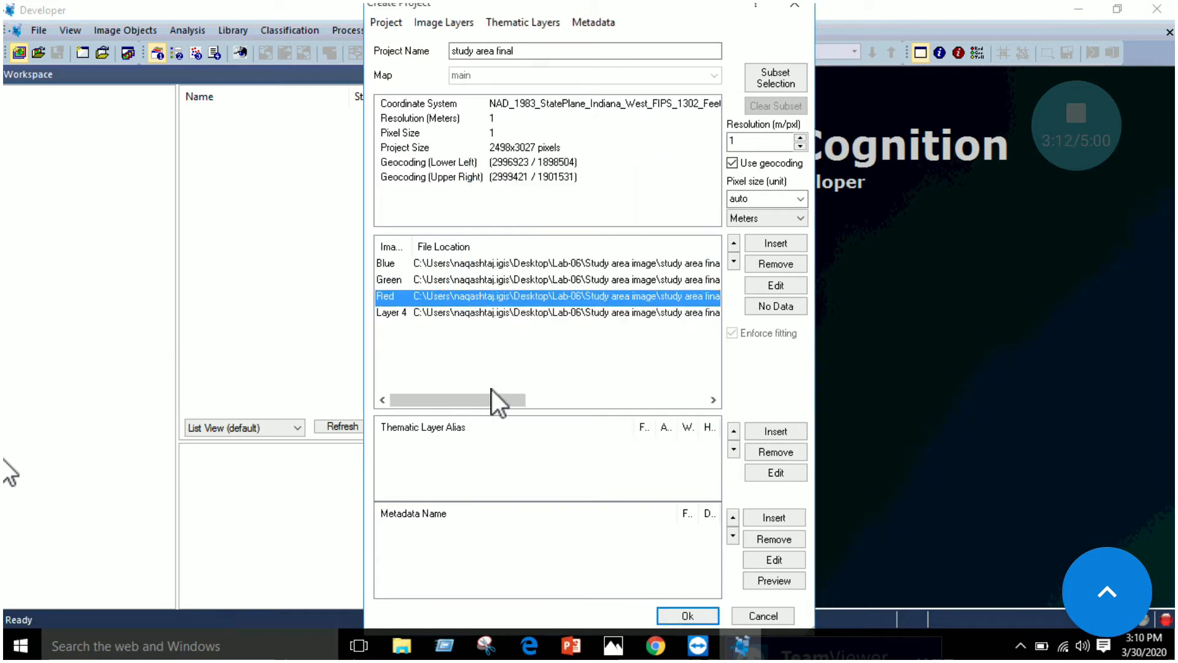
Set the alias of Layer 4 to NIR
double_click(398, 318)
type("NIR")
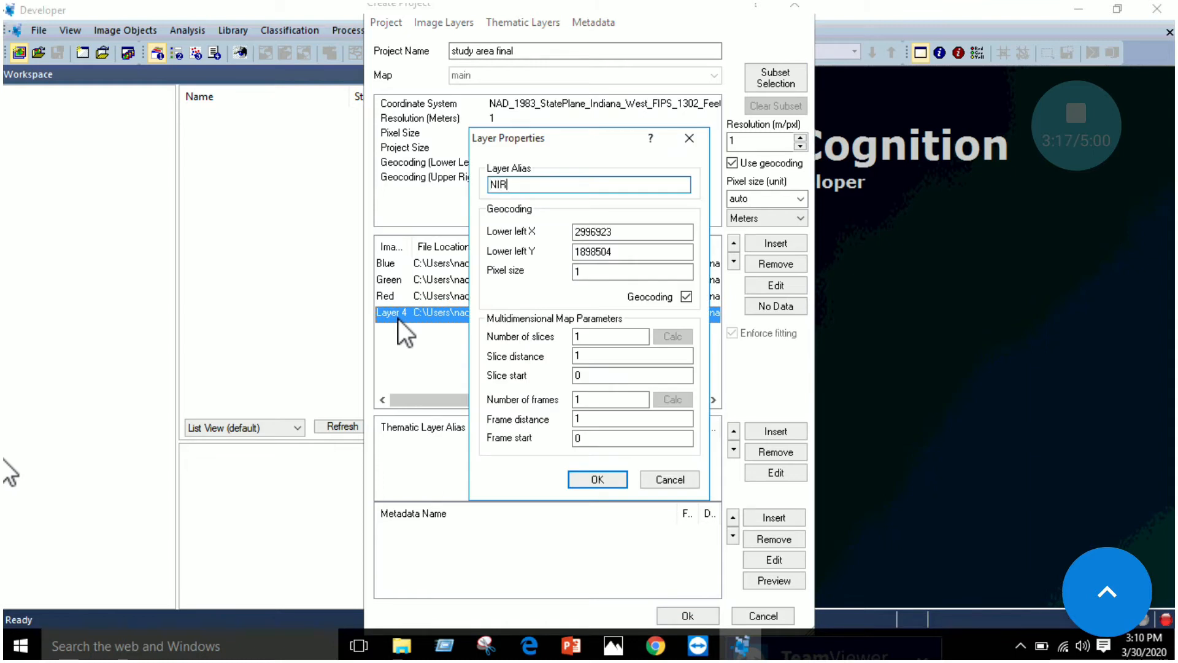
left_click(580, 480)
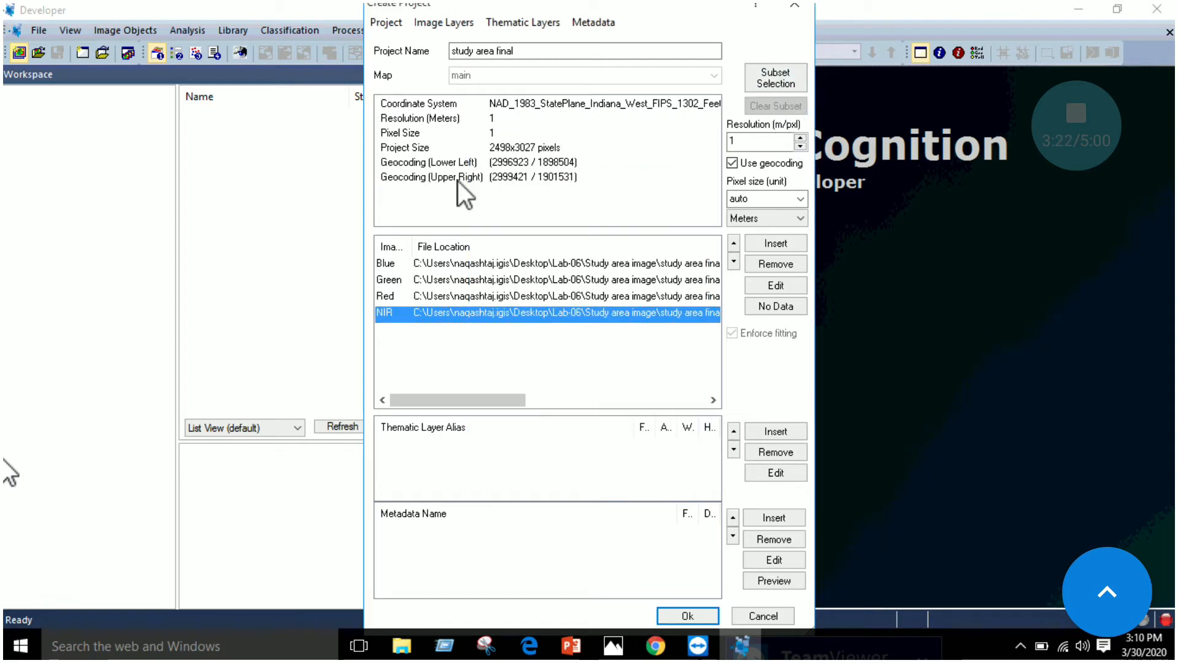
Create the study area final project and narrow the Workspace pane to enlarge the image view
left_click(688, 615)
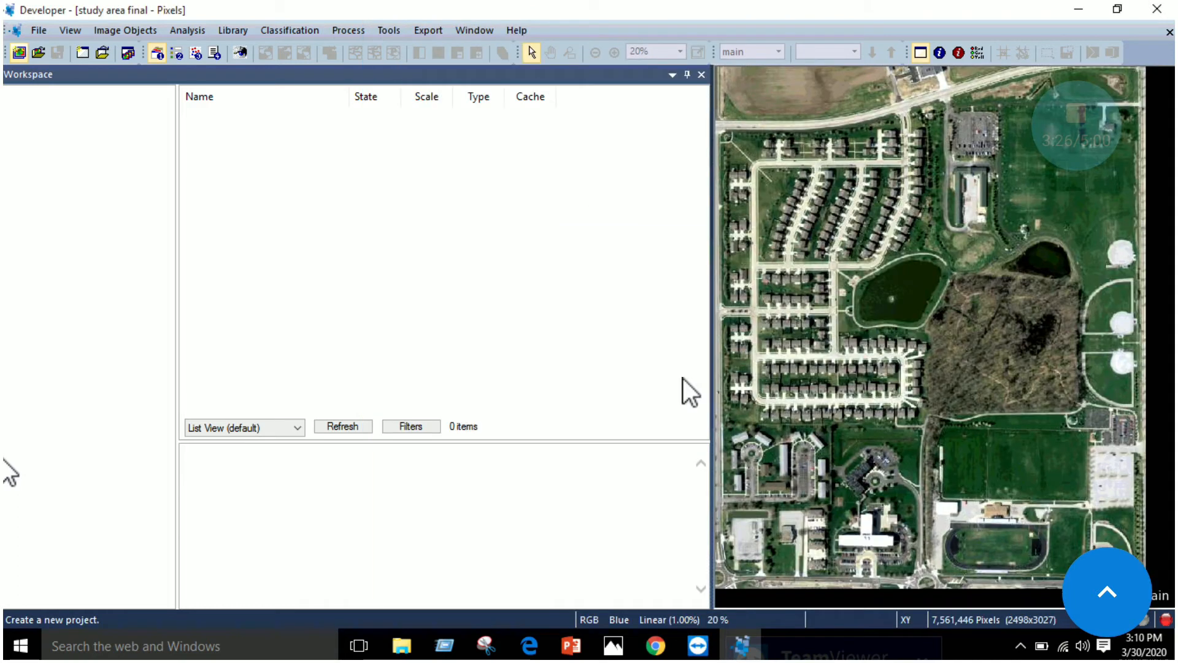
left_click_drag(712, 326, 495, 328)
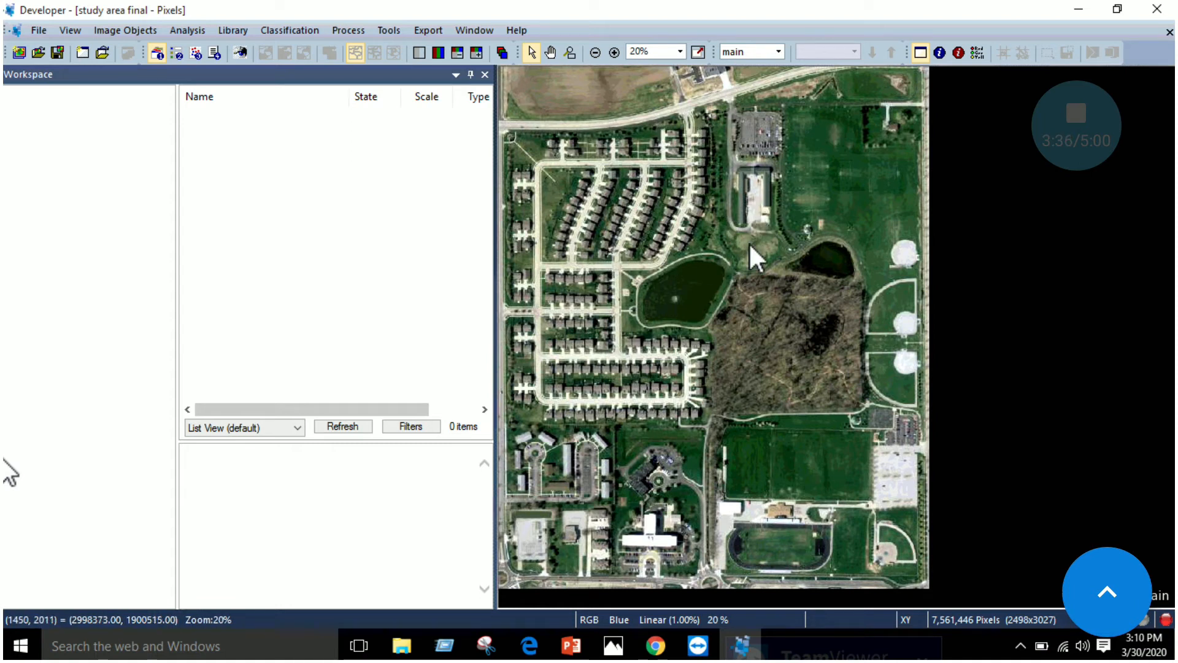
Inspect the study area image up close, then read the segmentation settings in the rule-based classification manual in Edge
scroll(583, 374, "up", 1)
scroll(713, 301, "up", 1)
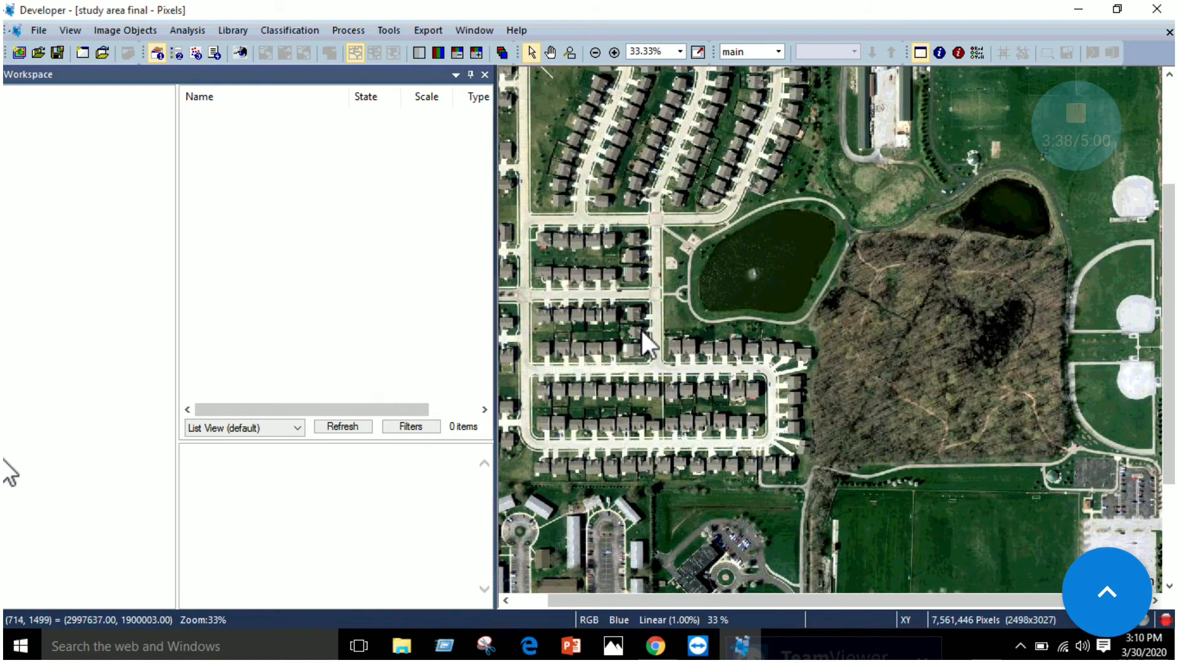
scroll(663, 394, "up", 1)
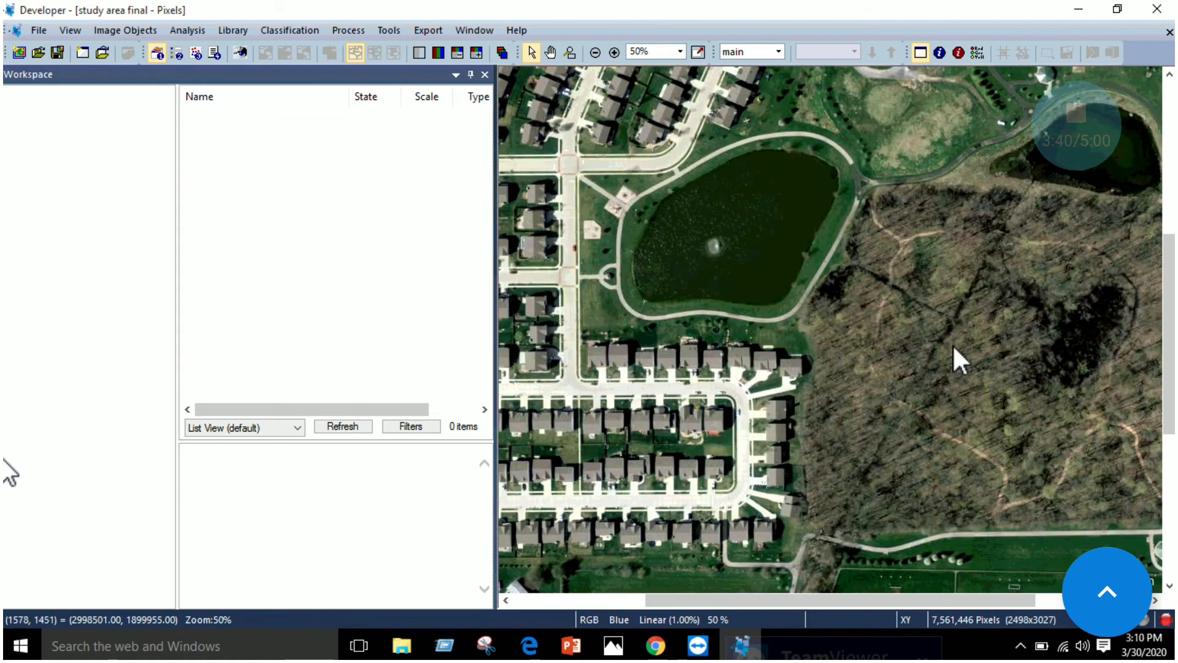
scroll(739, 362, "down", 2)
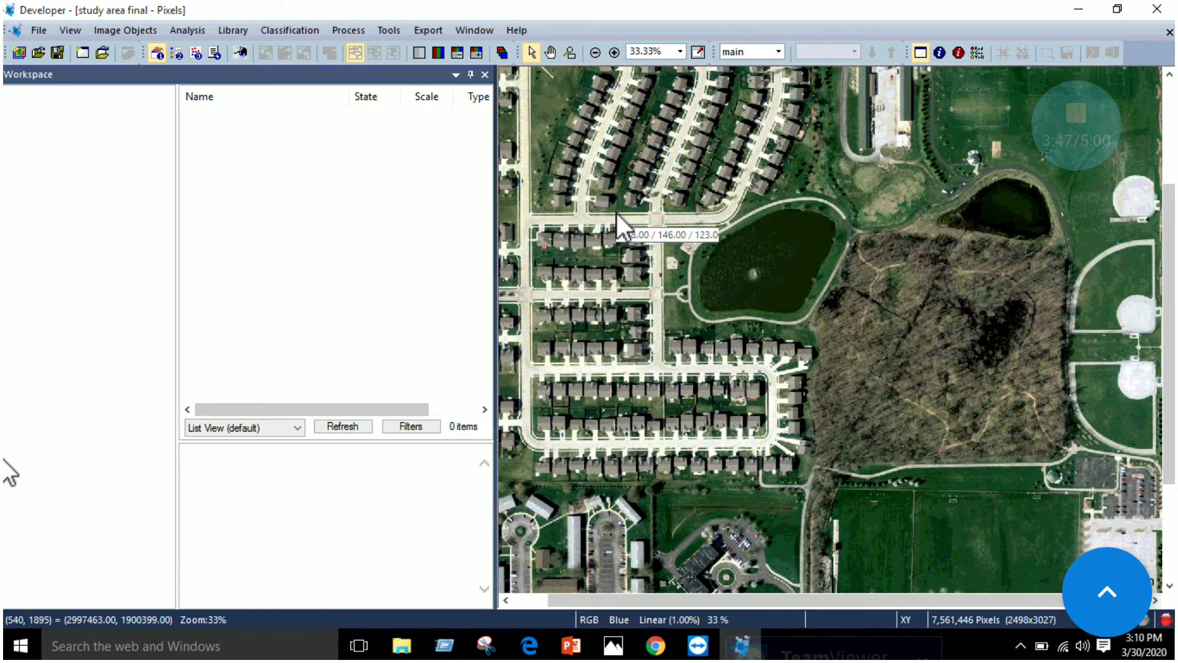
left_click(529, 643)
scroll(569, 297, "down", 4)
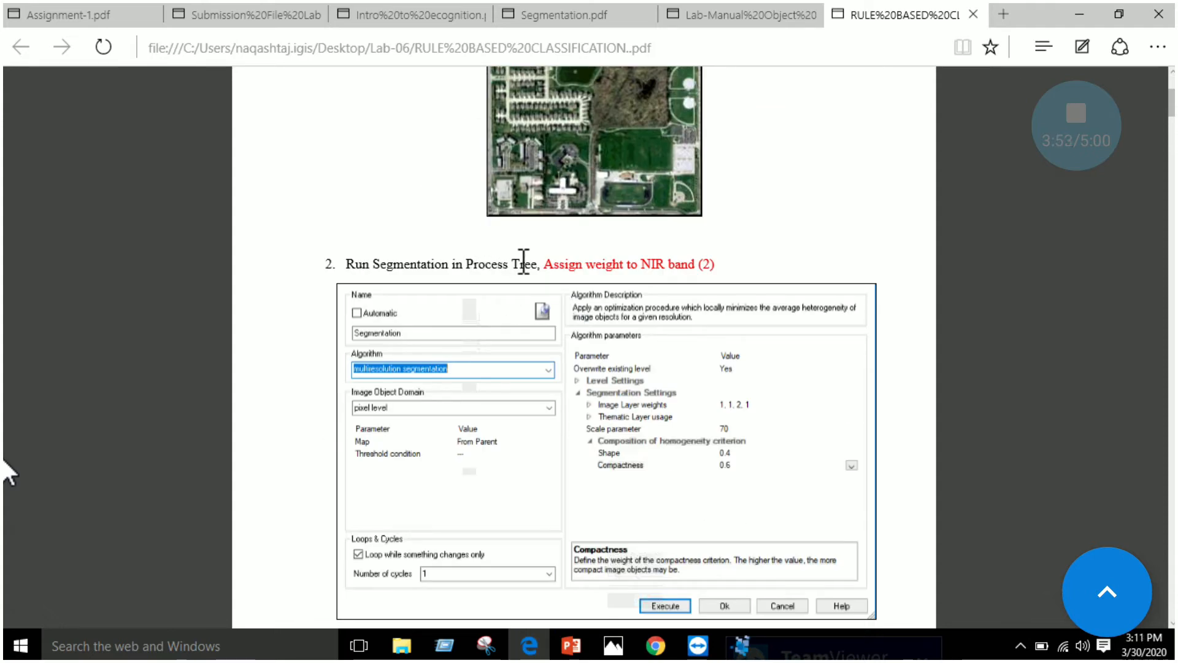
scroll(421, 374, "down", 1)
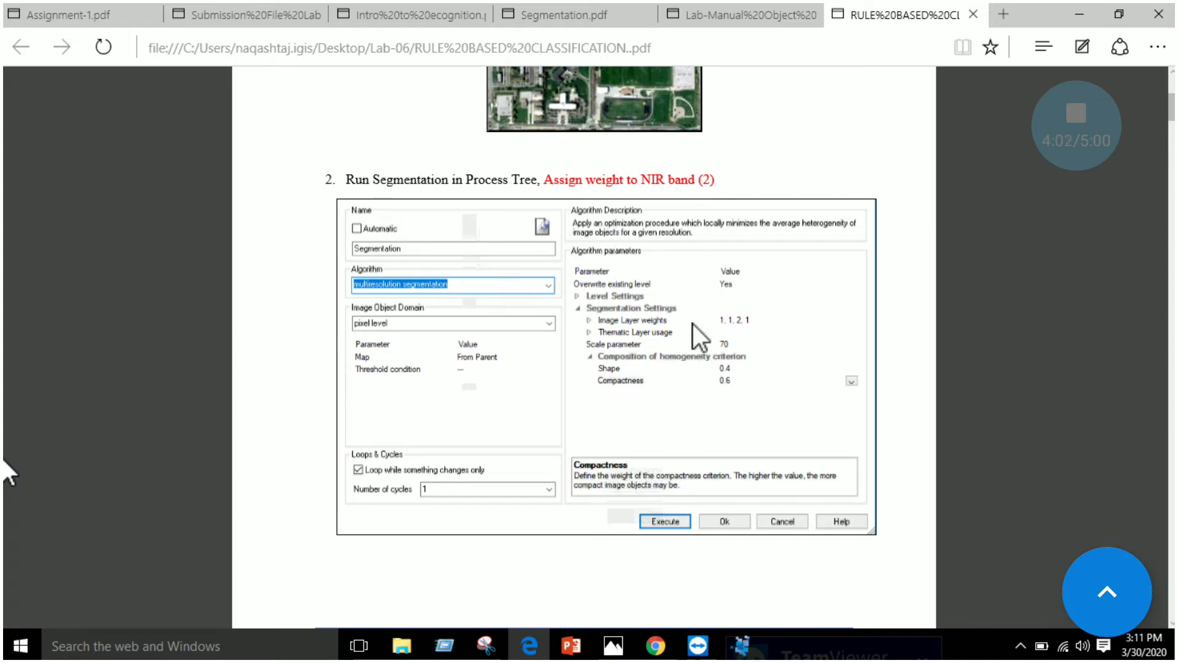
Return to eCognition, open the Process Tree and append a parent process that executes child processes
left_click(742, 644)
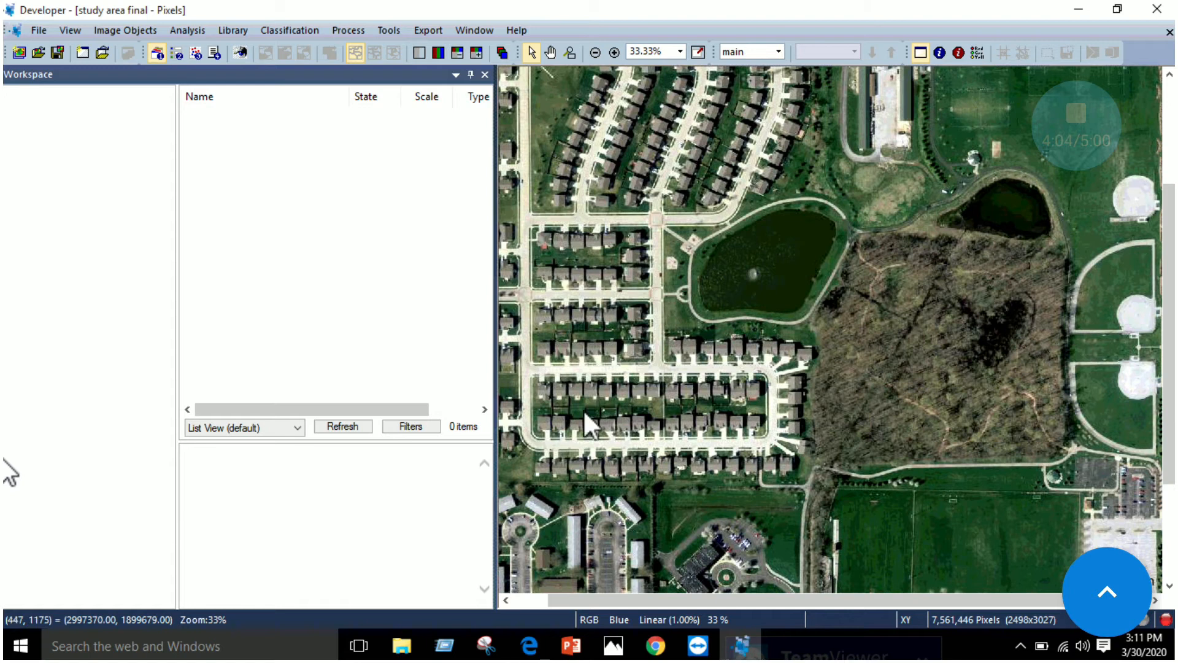
left_click(347, 30)
left_click(364, 49)
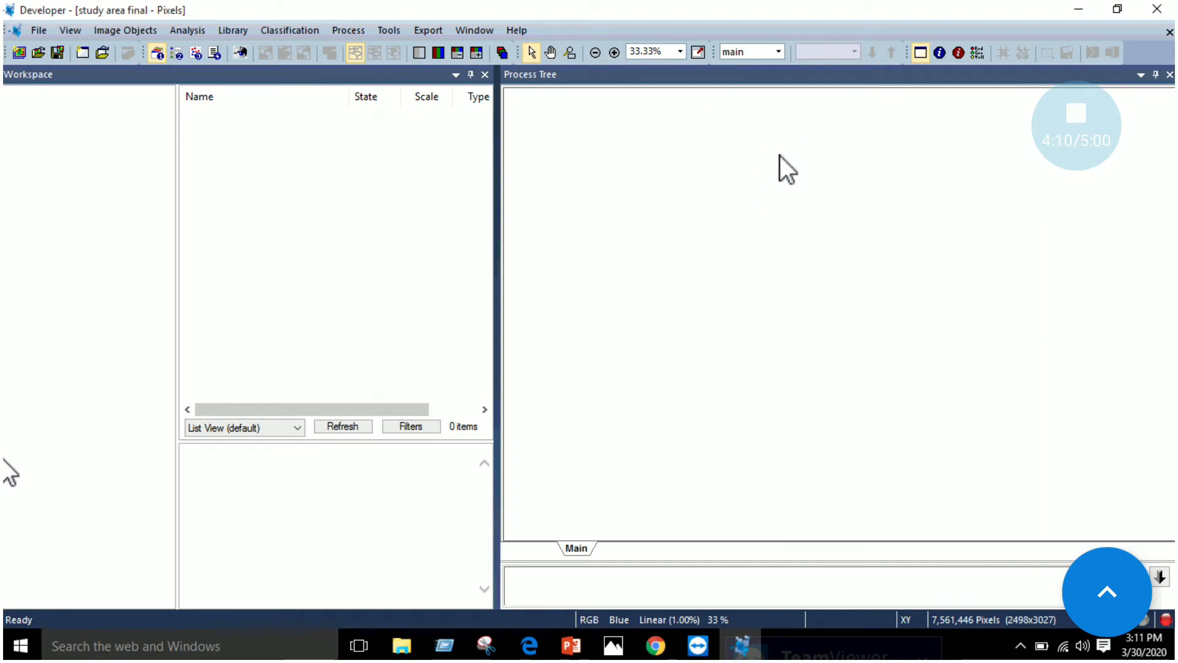
right_click(780, 155)
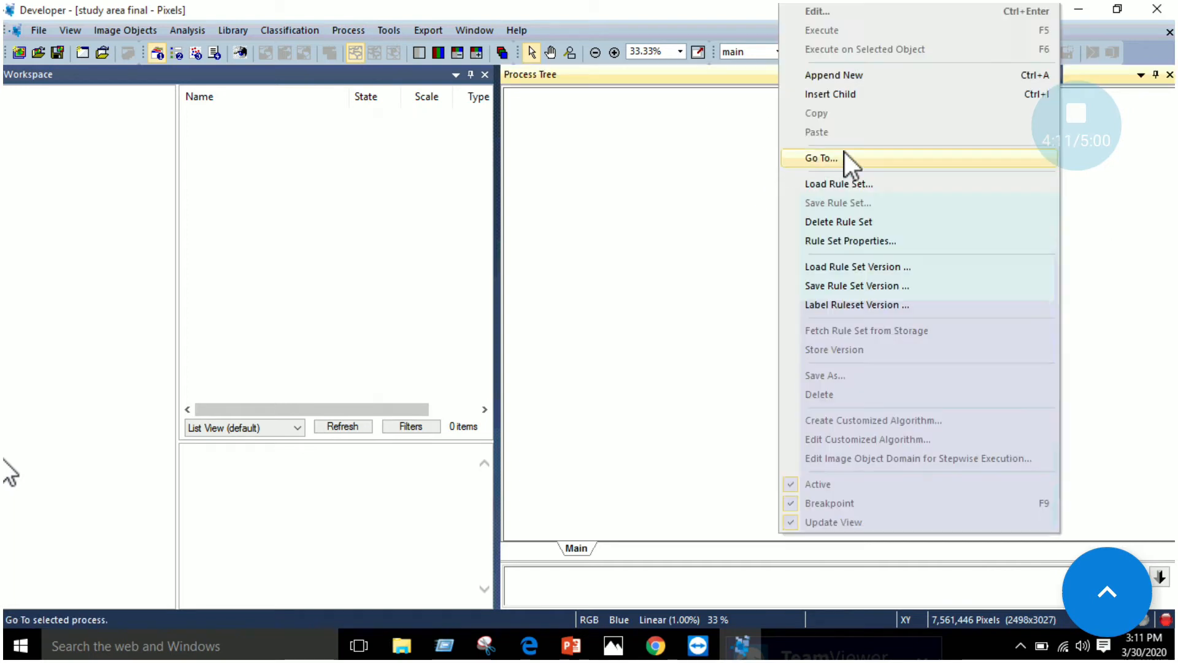
left_click(849, 80)
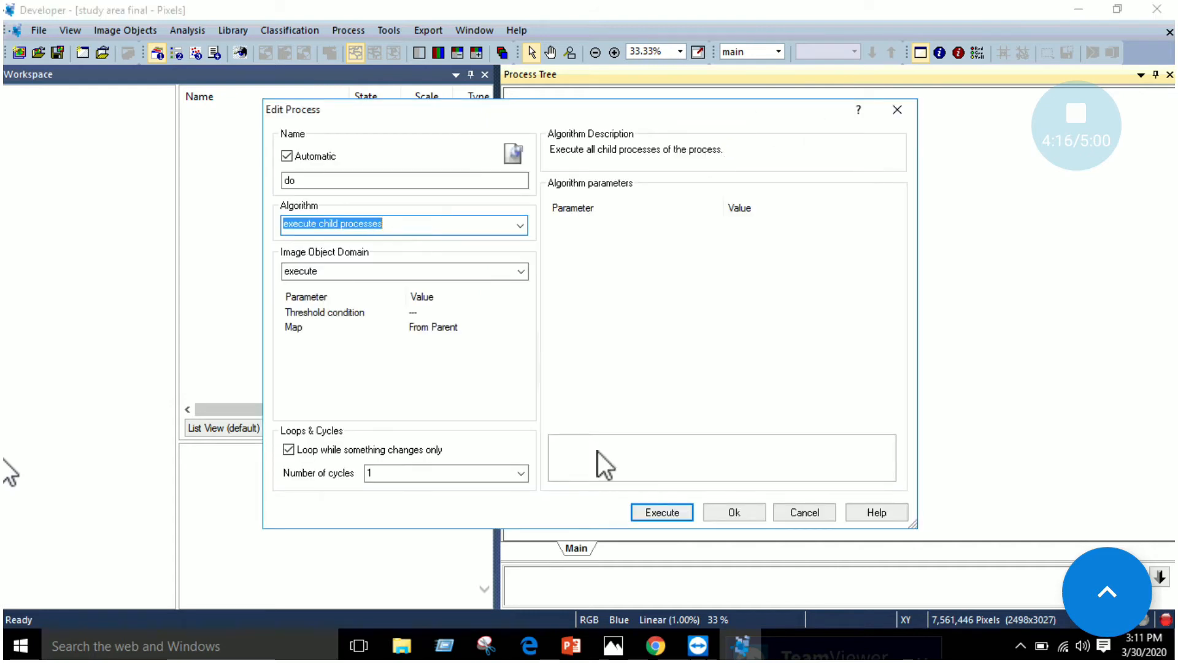
left_click(683, 513)
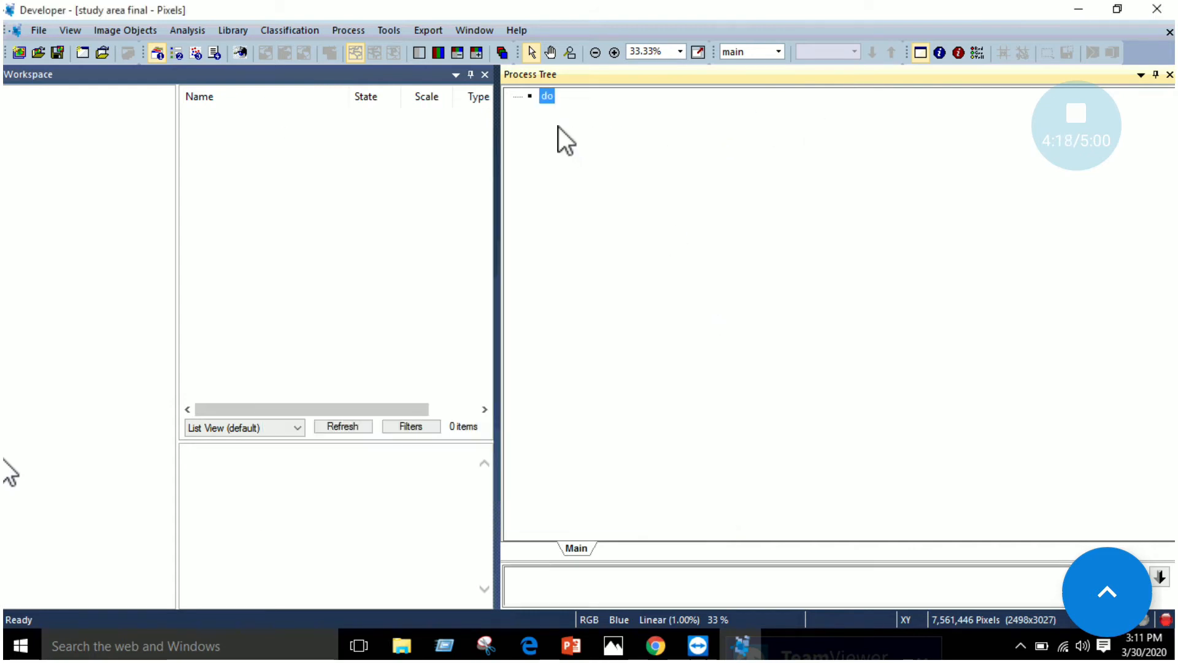
Insert a child process under "do" and choose multiresolution segmentation as its algorithm, following the manual in Edge
right_click(553, 98)
left_click(586, 195)
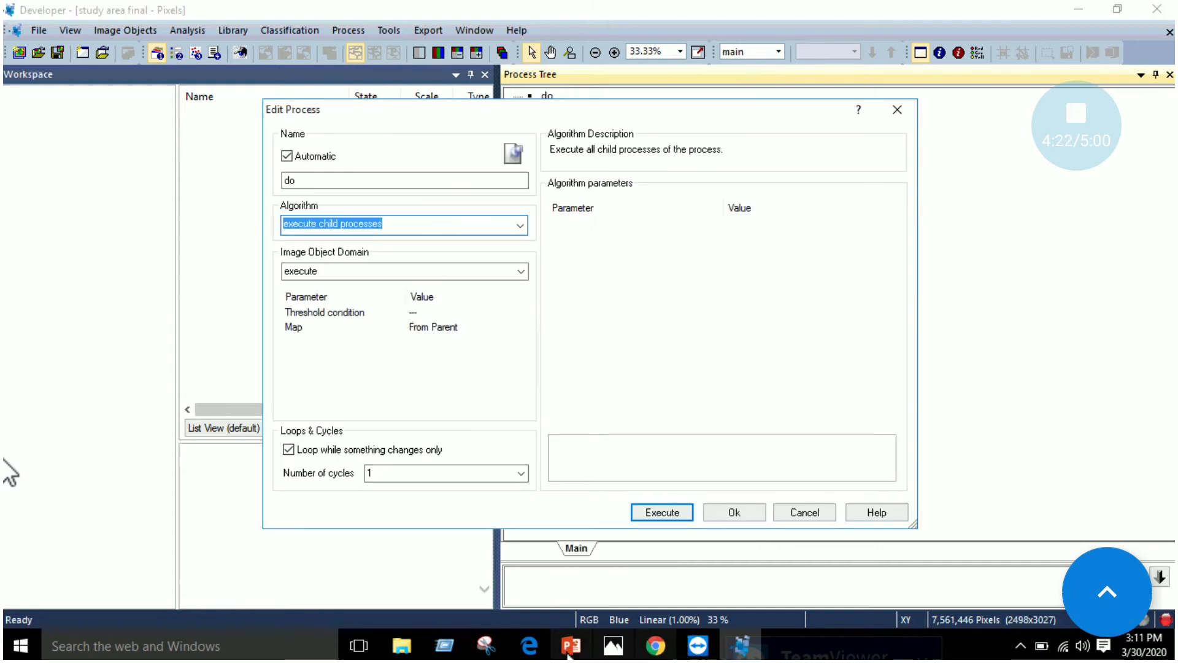
left_click(531, 649)
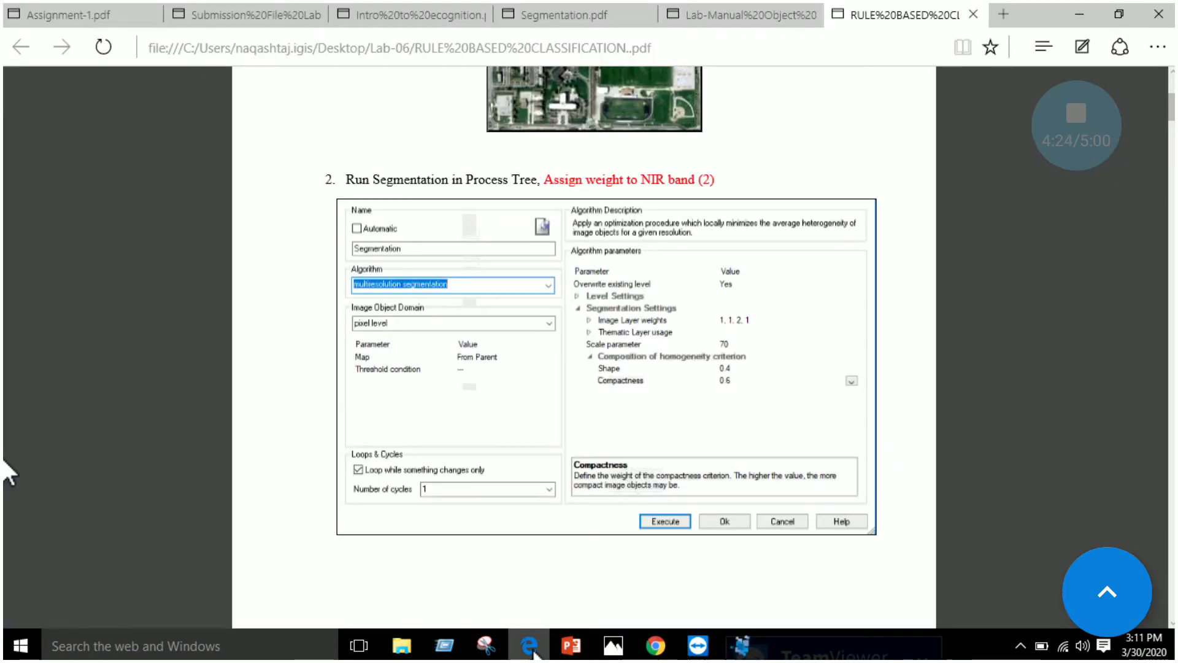
left_click(531, 650)
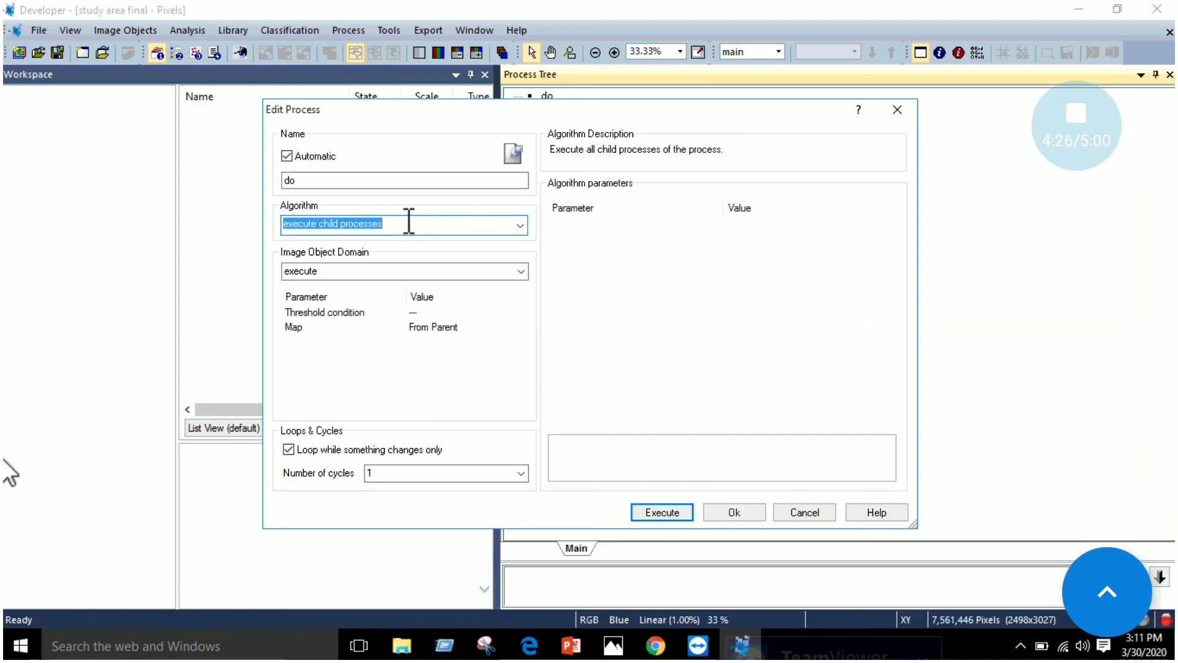
left_click(519, 230)
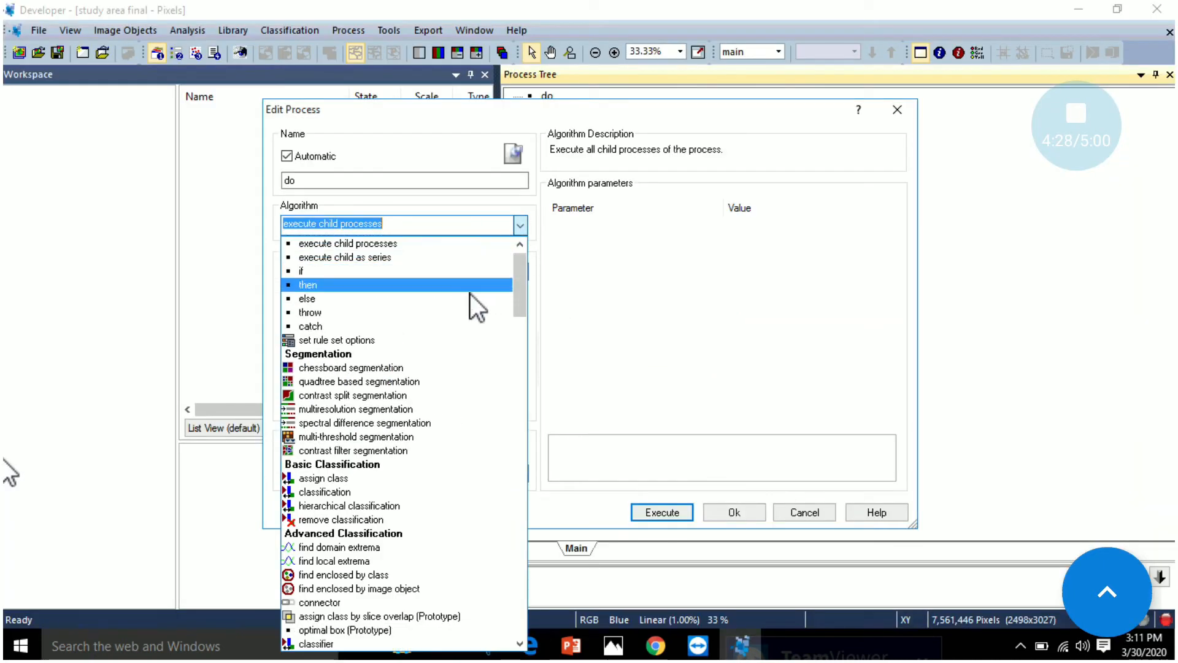
left_click(438, 408)
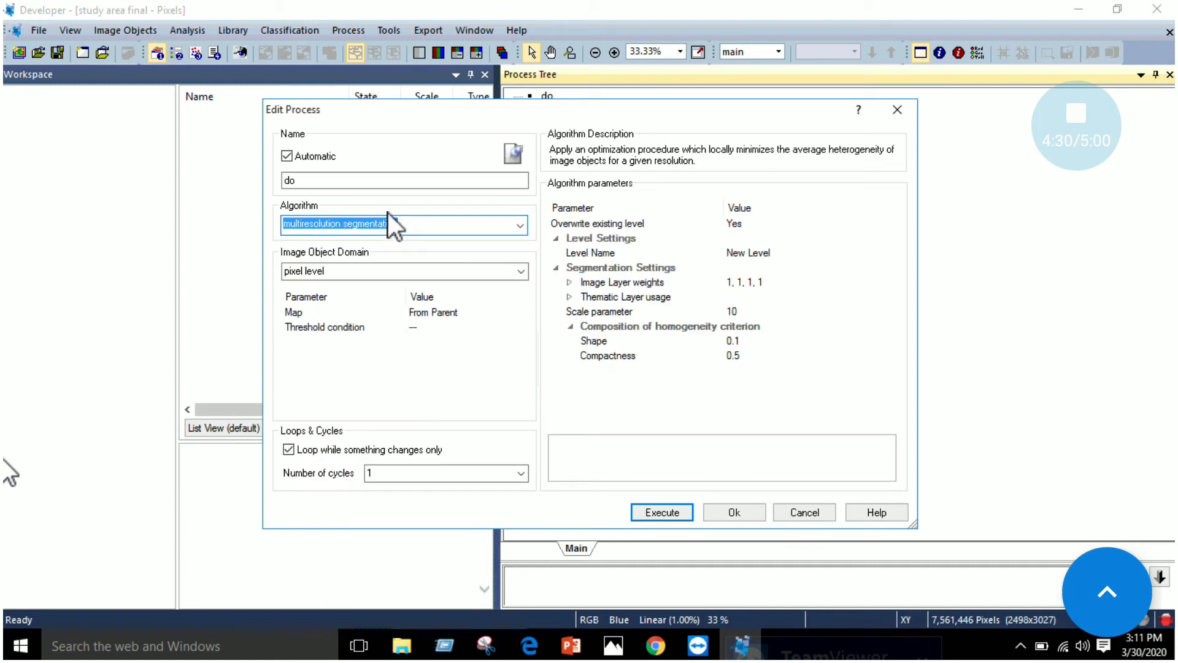
Check the manual's layer weights in Edge and set the segmentation's image layer weights to 1, 1, 2, 1
left_click(530, 646)
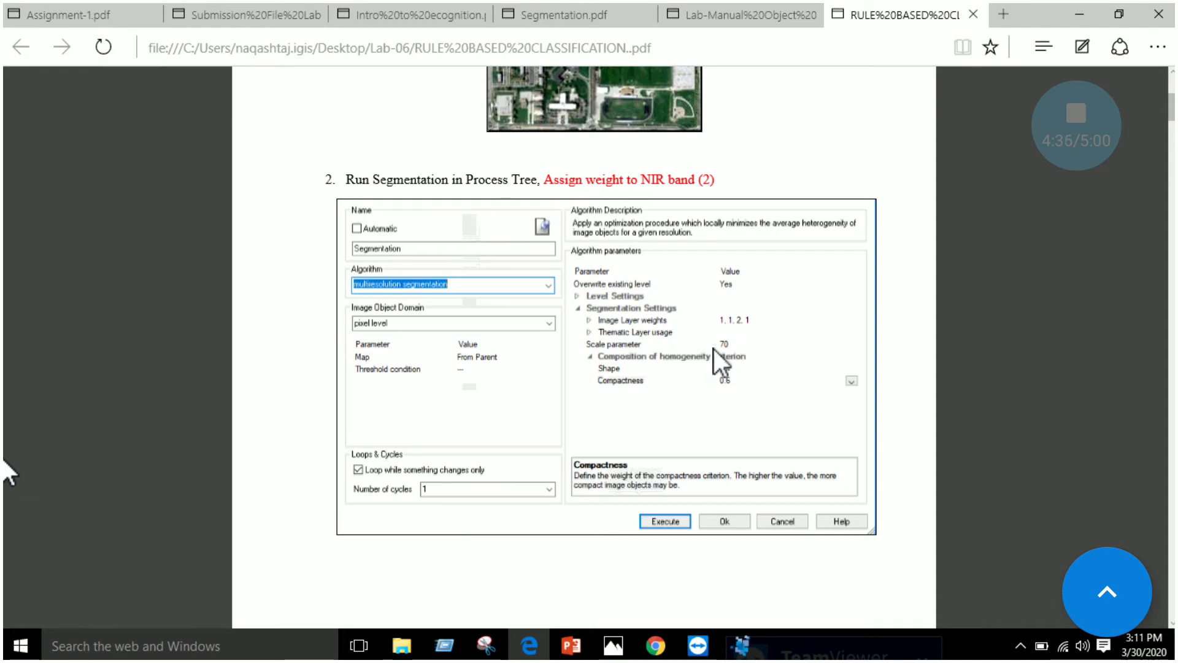
left_click(538, 641)
left_click(754, 282)
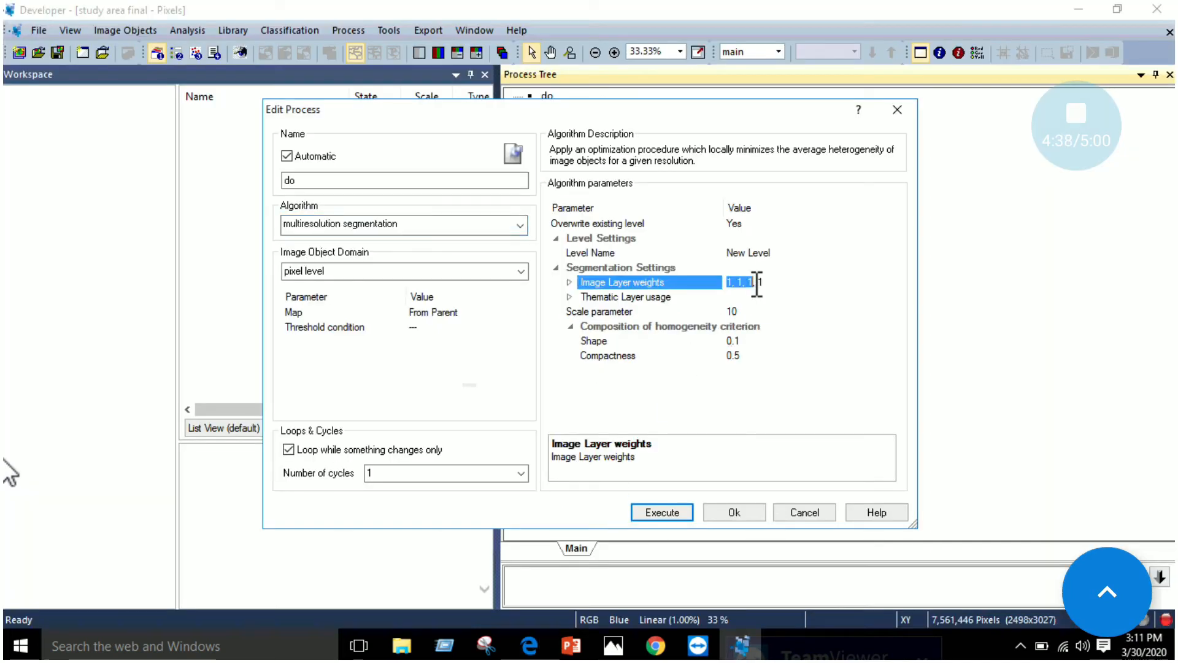
key("BackSpace")
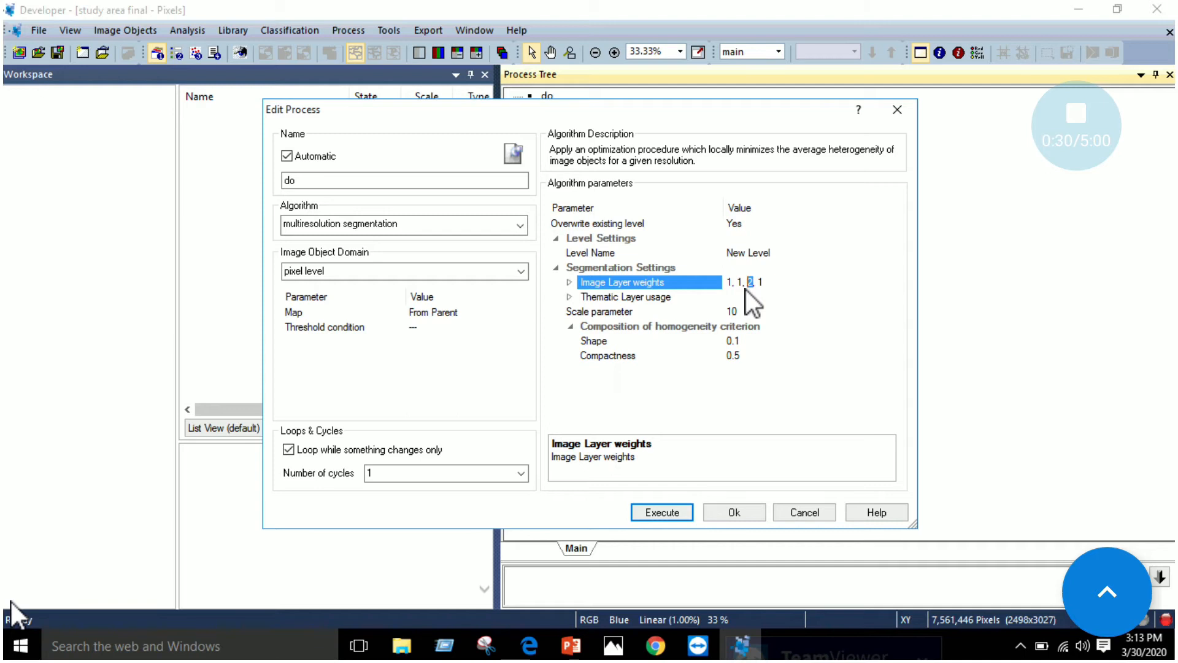
Consult the manual's segmentation values in Edge and set the scale parameter to 70 in eCognition
left_click(529, 645)
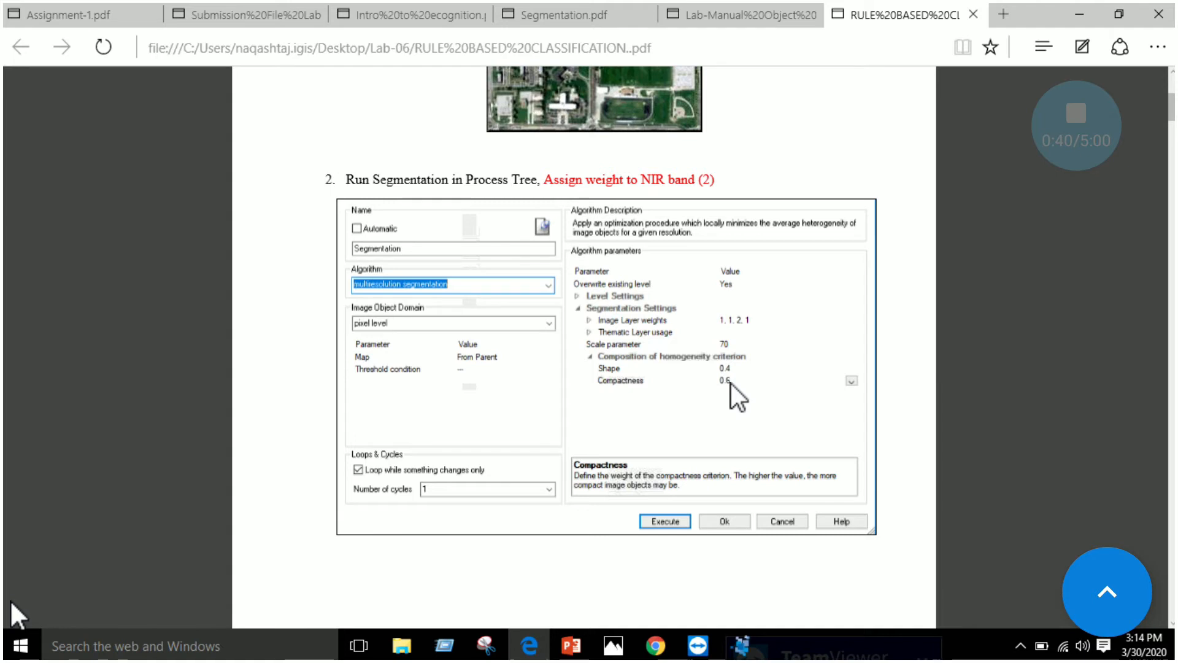
left_click(741, 644)
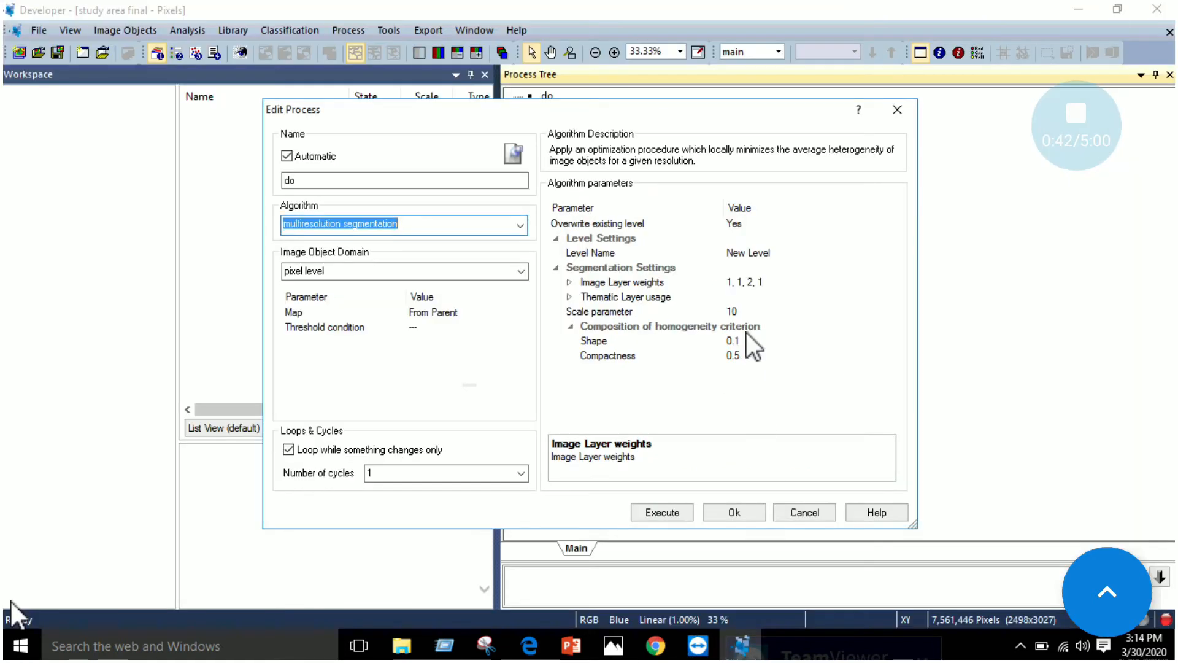
left_click(748, 311)
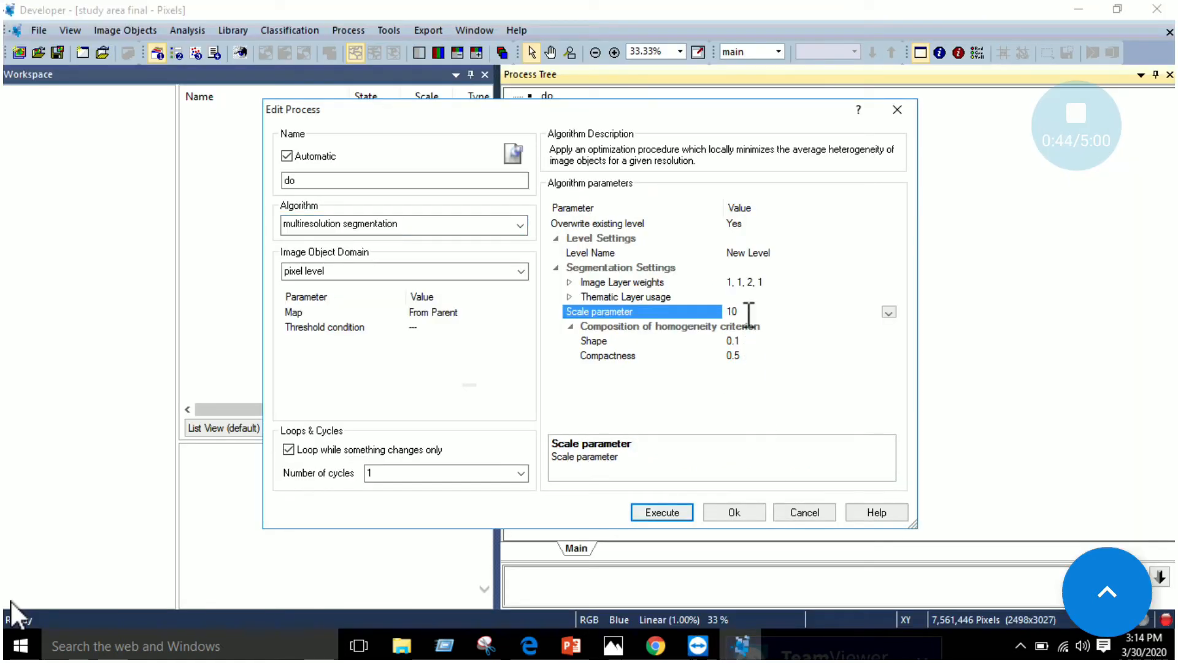
type("7")
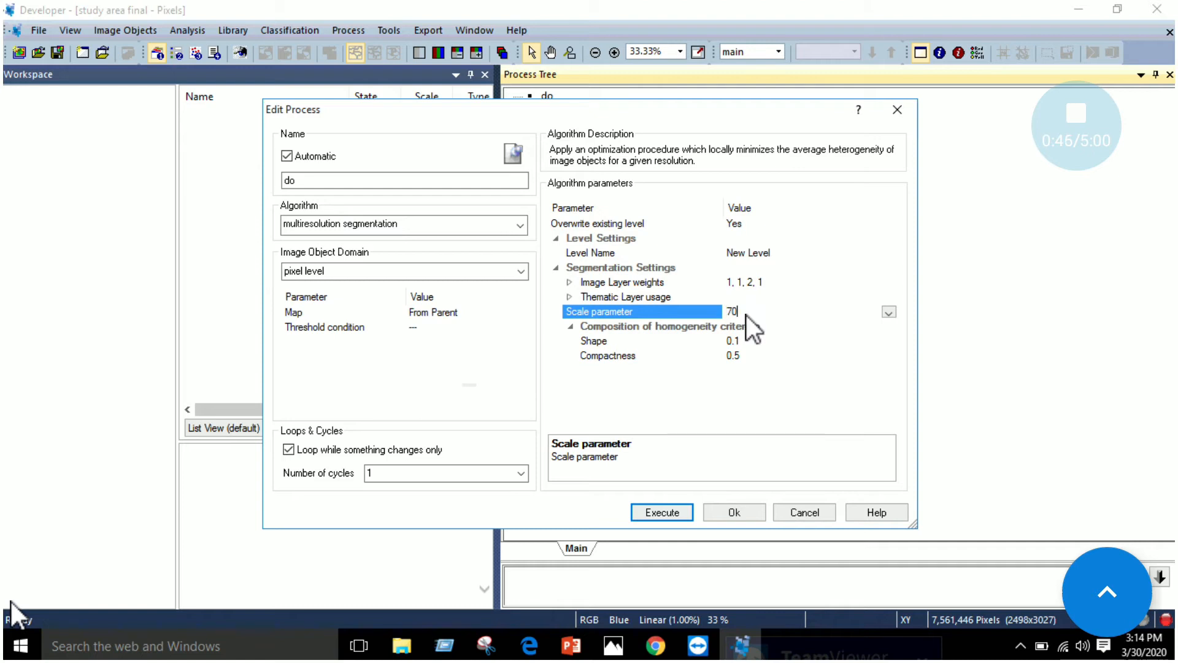
Set the homogeneity criterion's Shape to 0.4 and Compactness to 0.6, checking the values against the manual in Edge
left_click(768, 343)
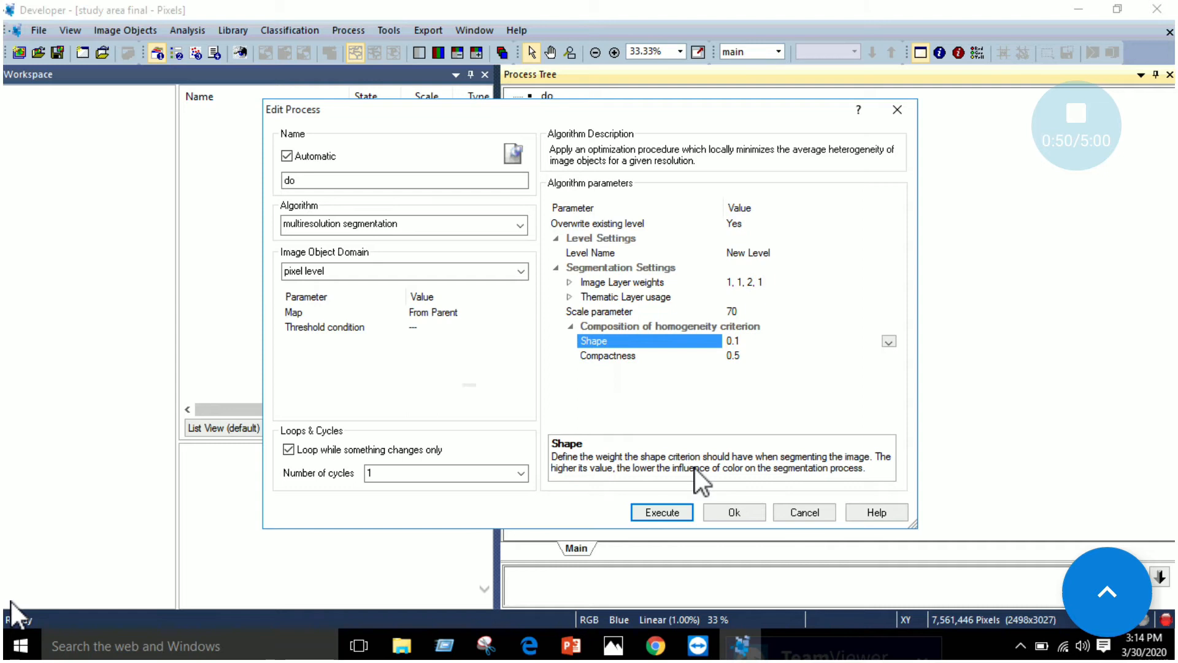
left_click(538, 652)
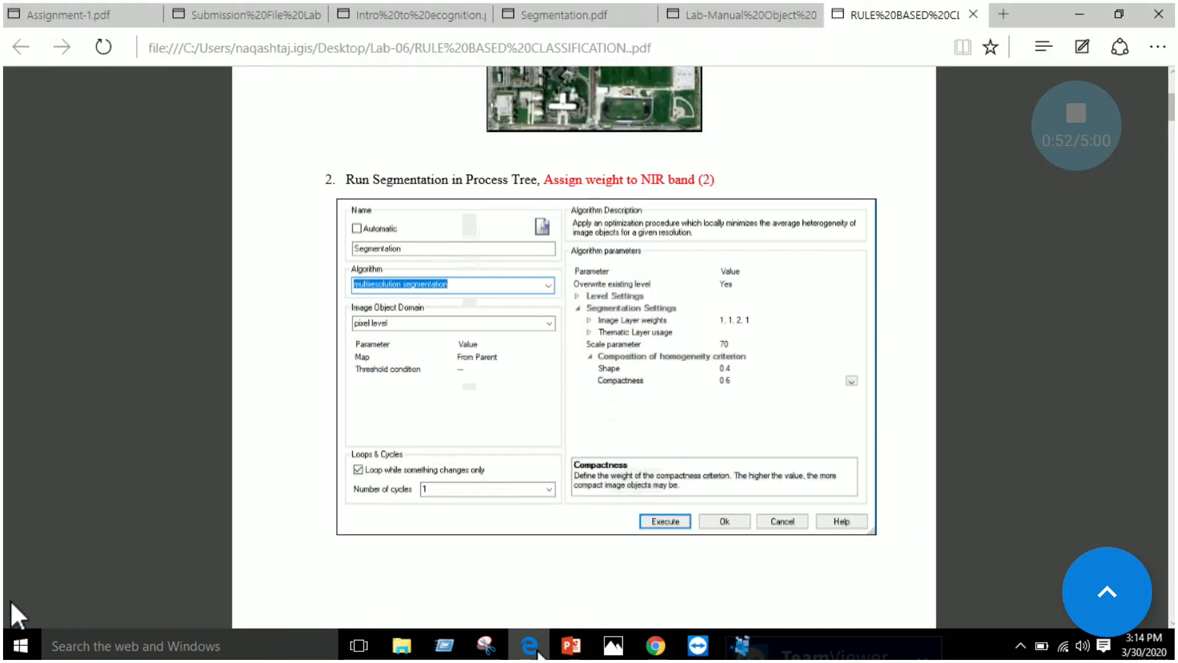
left_click(538, 652)
left_click(748, 340)
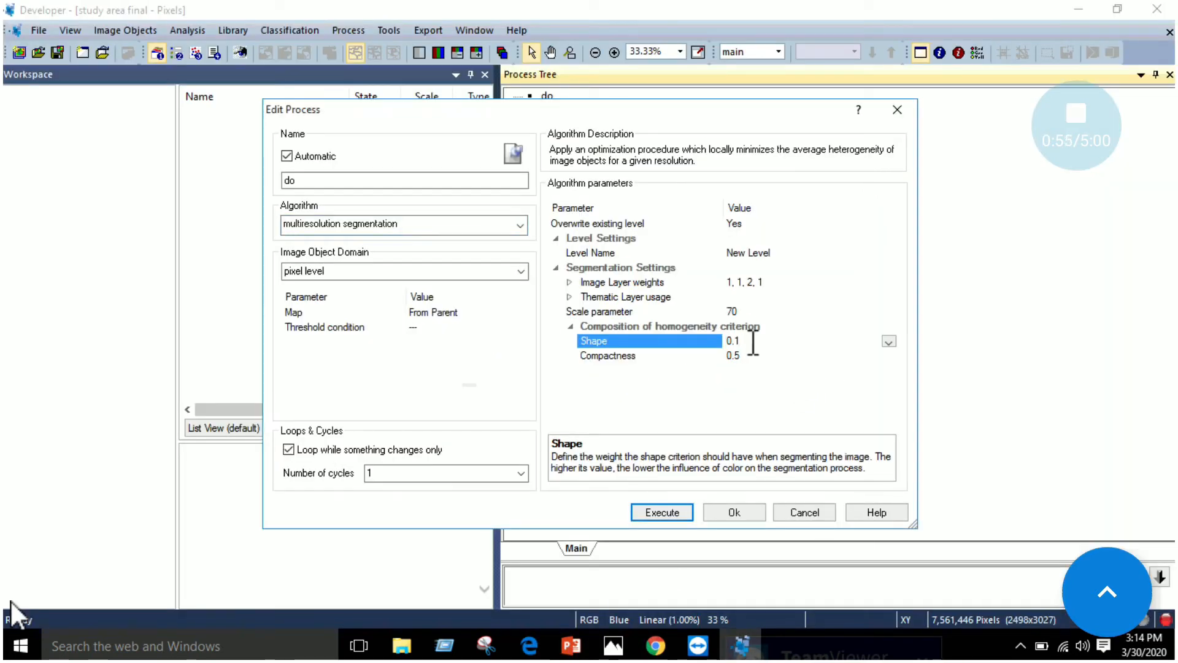
key("BackSpace")
type("4")
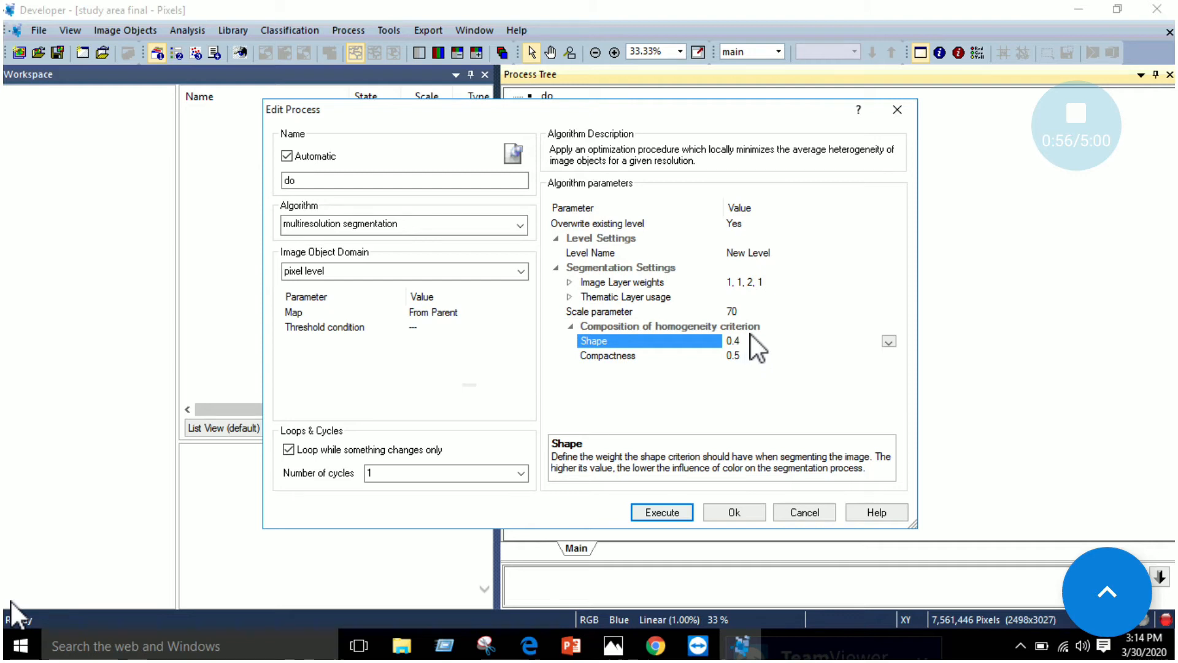
left_click(764, 355)
left_click(765, 356)
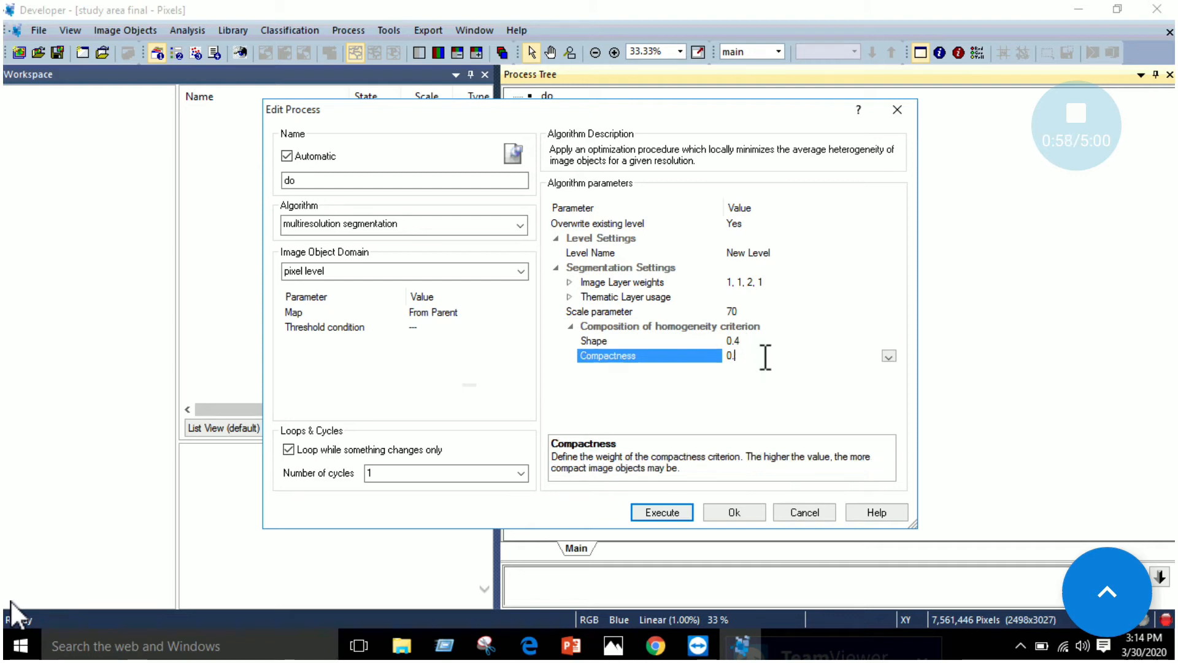
type("6")
Compare the finished settings with the manual in Edge and execute the multiresolution segmentation in eCognition
left_click(538, 648)
scroll(663, 447, "down", 2)
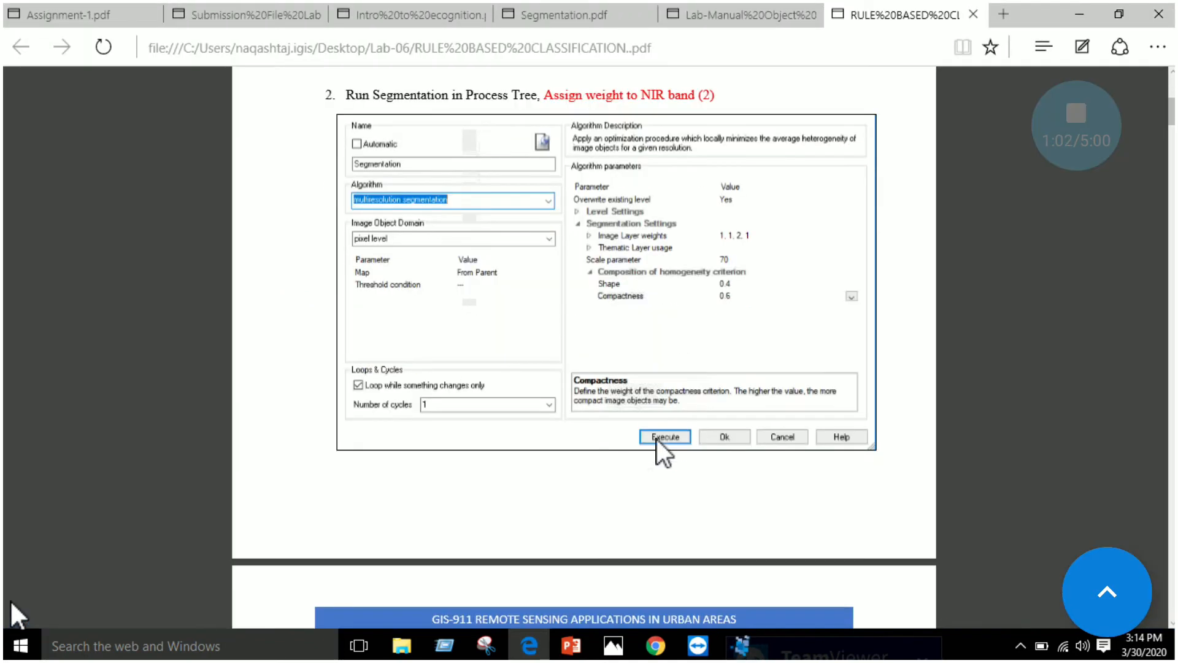
left_click(741, 645)
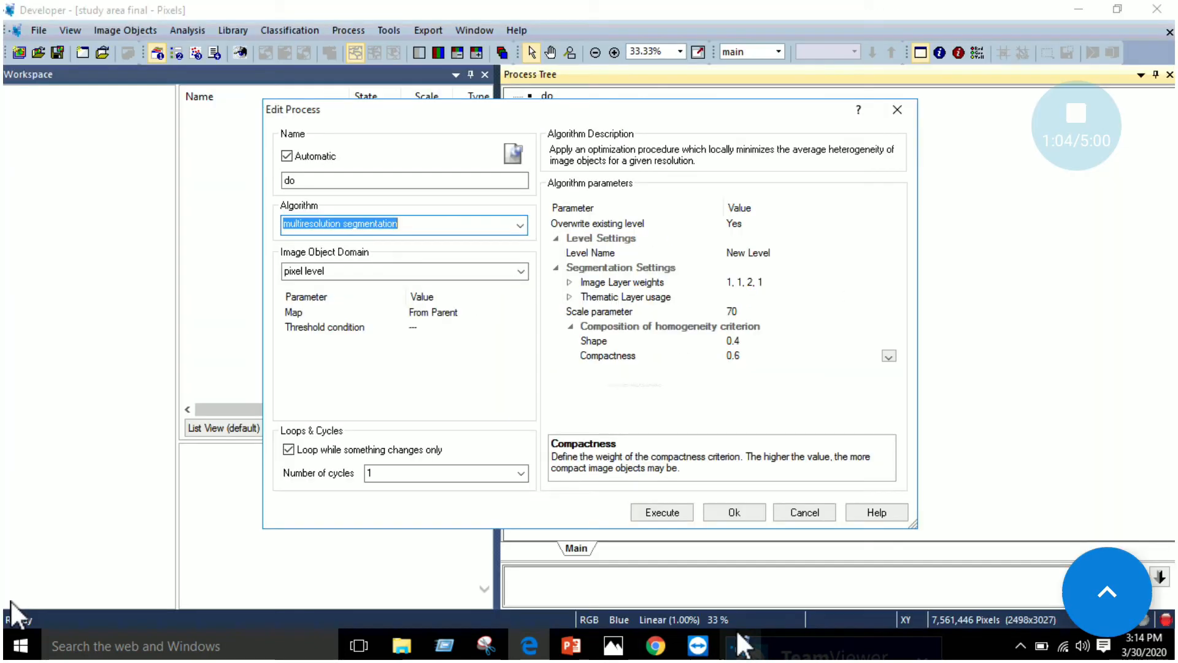
left_click(662, 519)
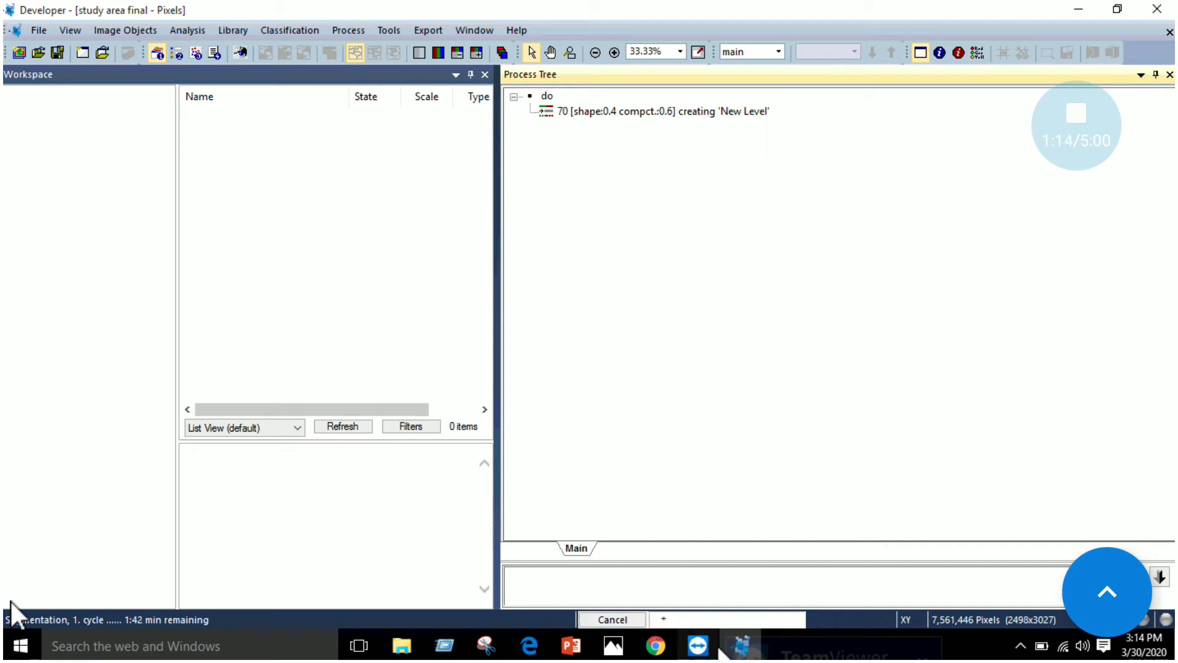
Switch to the manual in Edge and read the steps on multiresolution and spectral difference segmentation and the class hierarchy
left_click(531, 652)
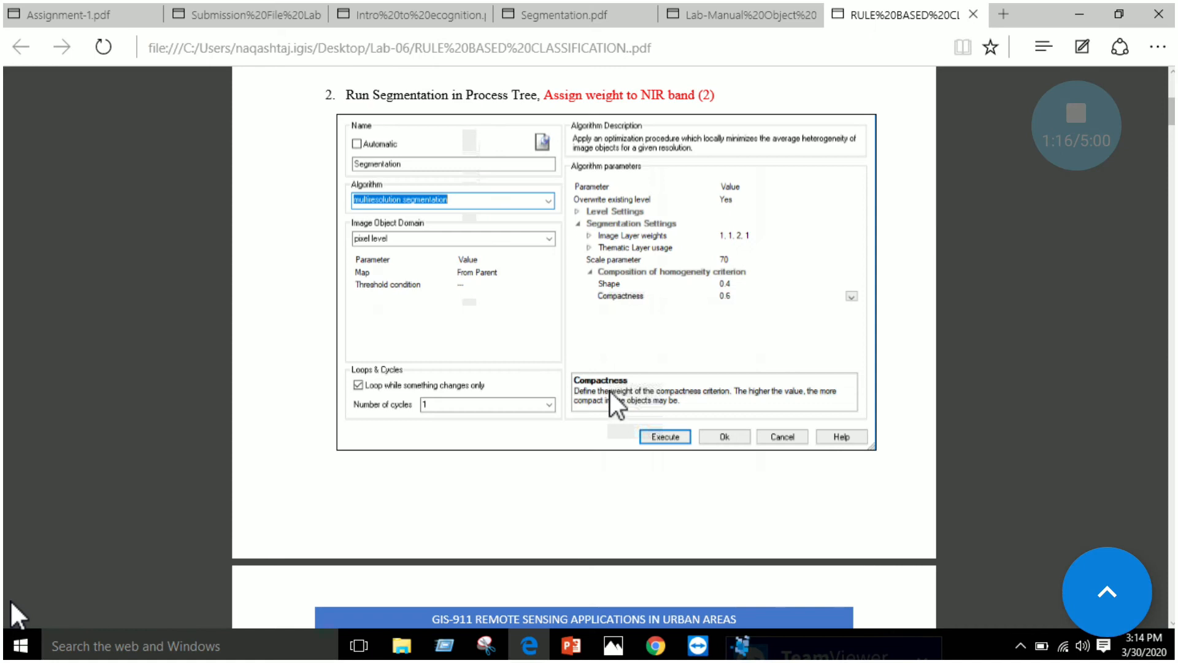
scroll(675, 337, "down", 8)
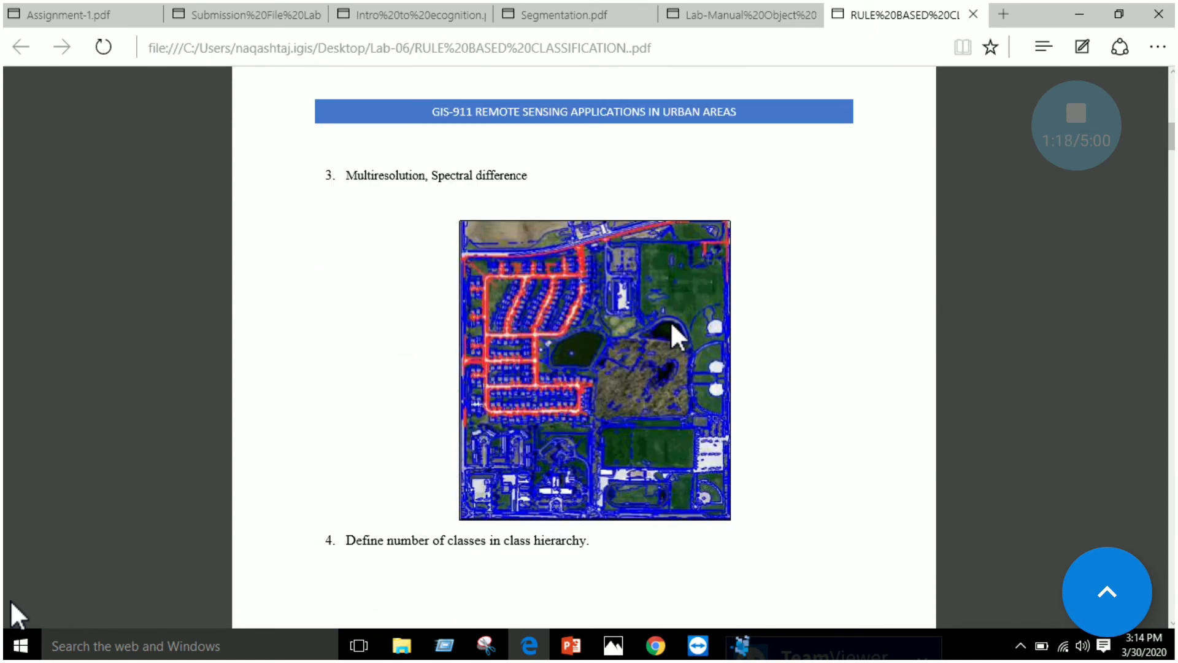
scroll(674, 329, "down", 1)
scroll(580, 199, "up", 1)
scroll(635, 334, "down", 1)
scroll(513, 413, "down", 2)
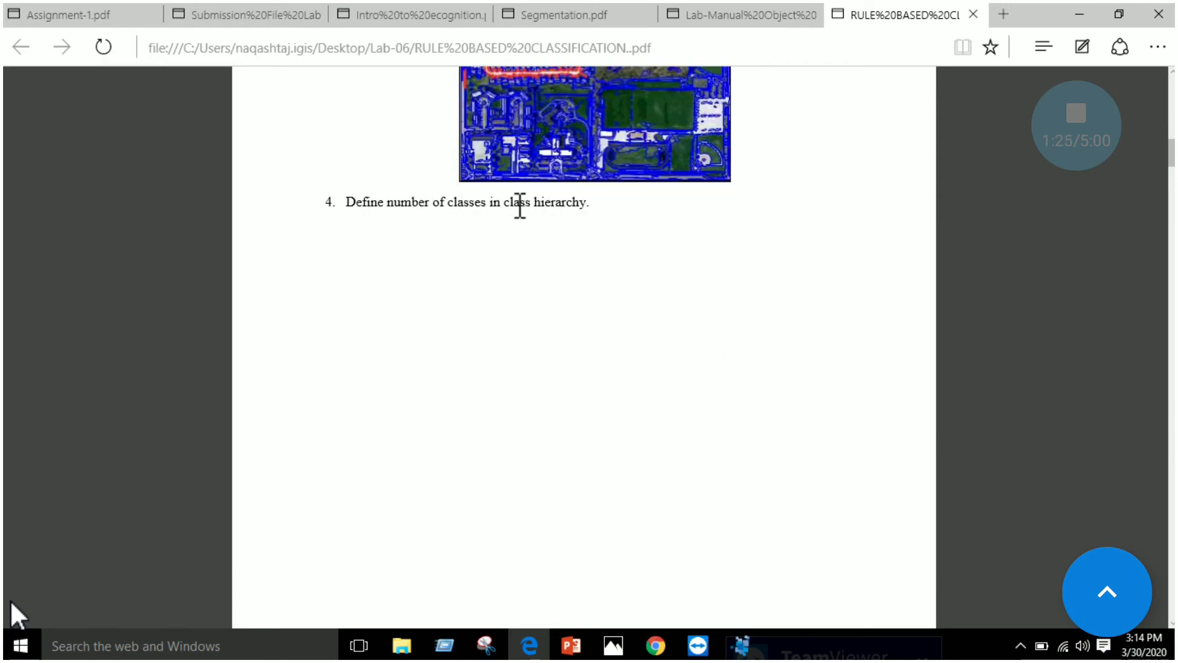
scroll(641, 215, "down", 1)
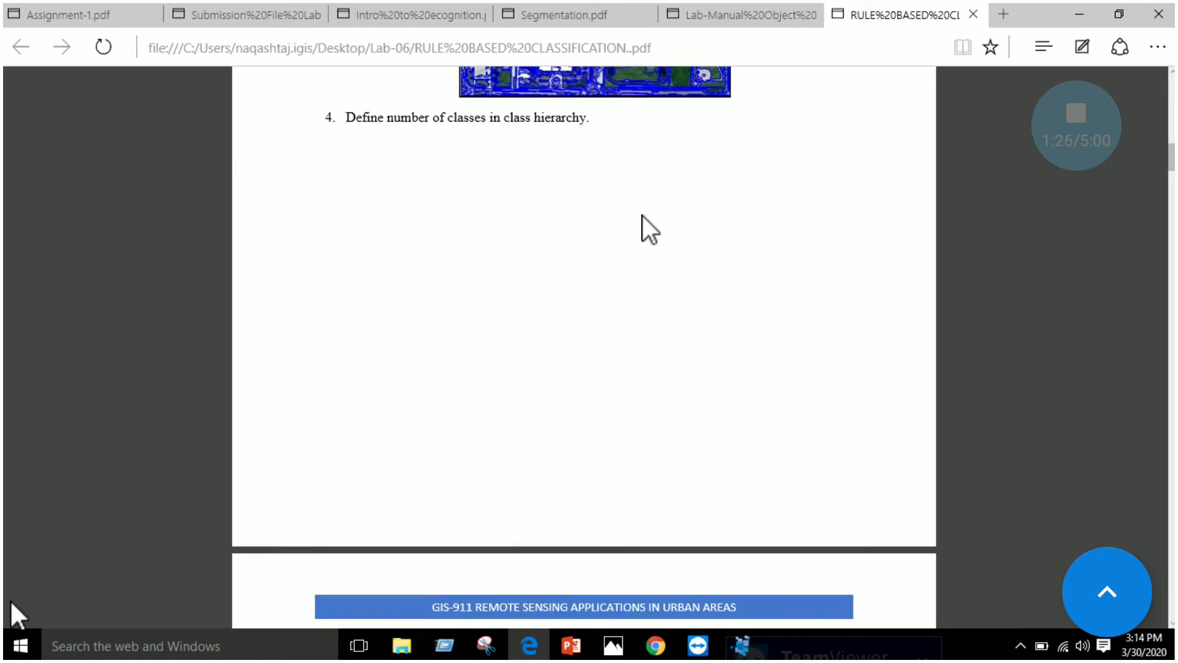
scroll(642, 214, "down", 3)
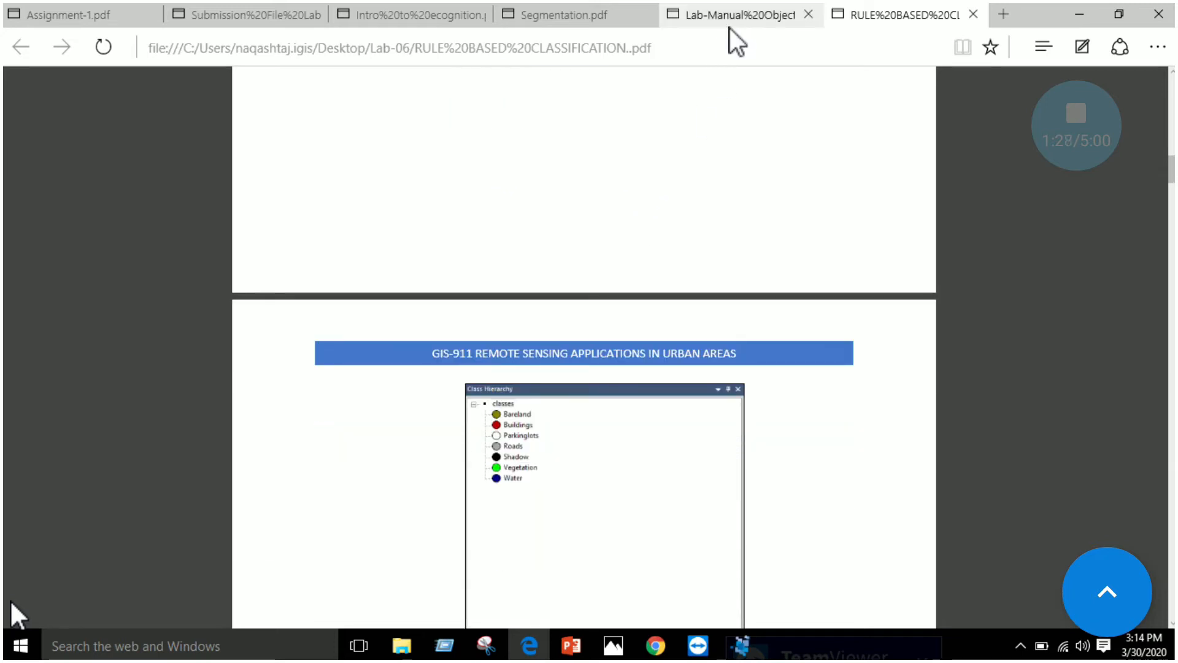
Review the example class hierarchy in the manual and switch back to eCognition
scroll(662, 265, "down", 2)
scroll(662, 256, "down", 1)
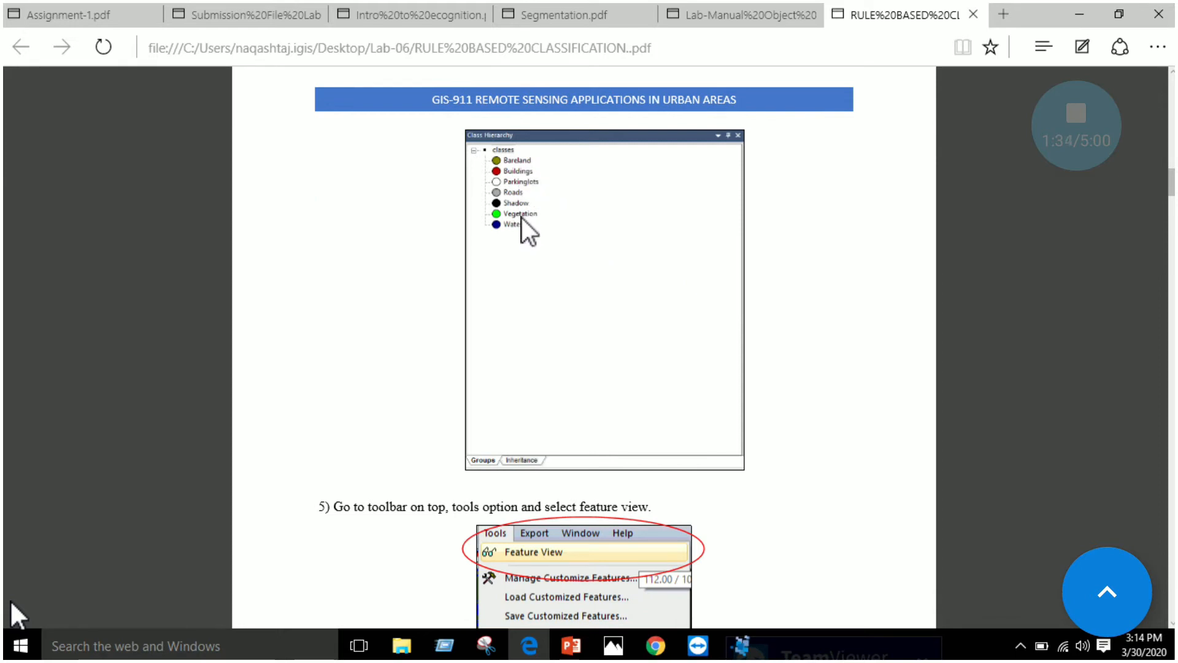
scroll(526, 227, "up", 1)
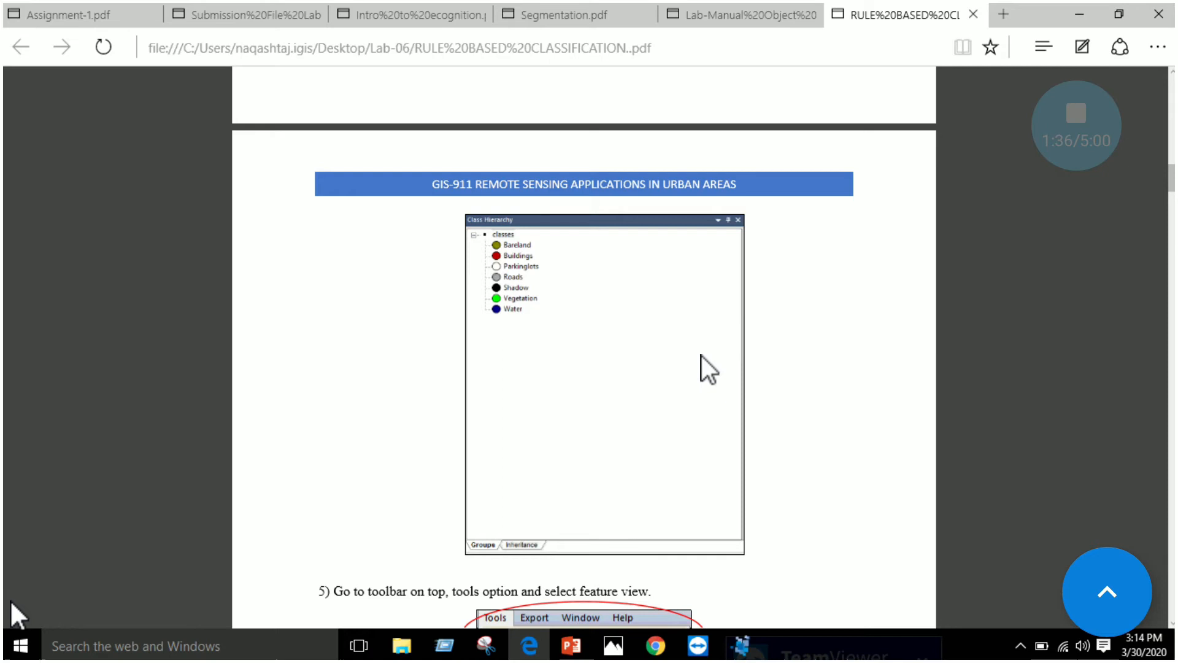
left_click(753, 654)
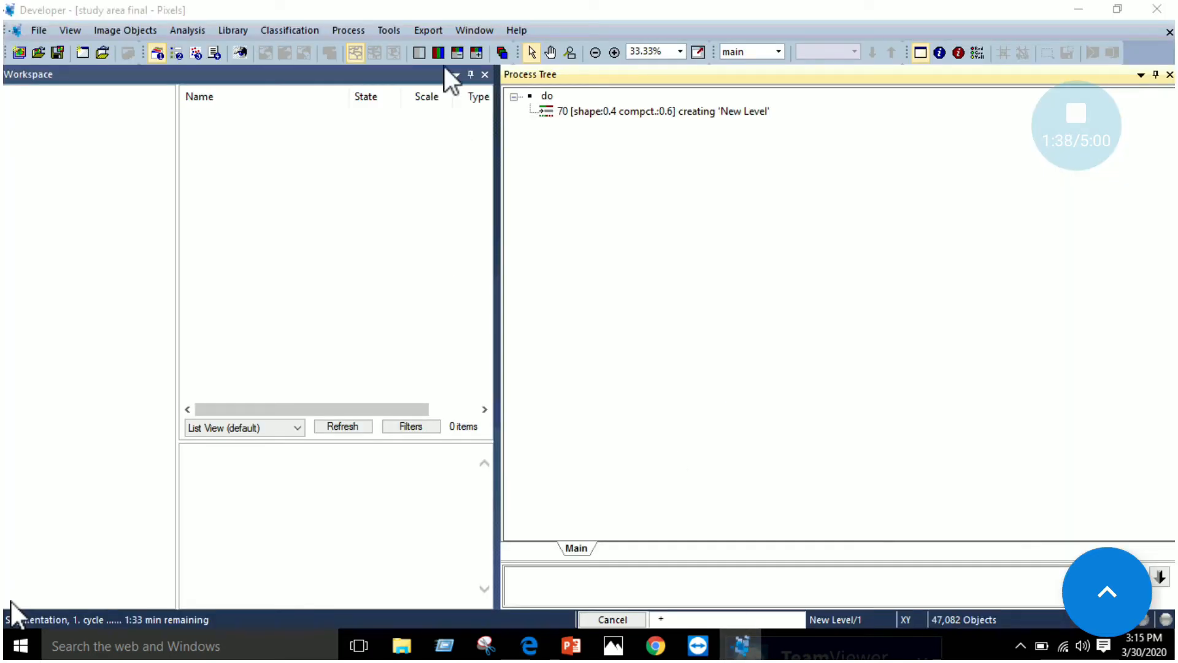
left_click(309, 31)
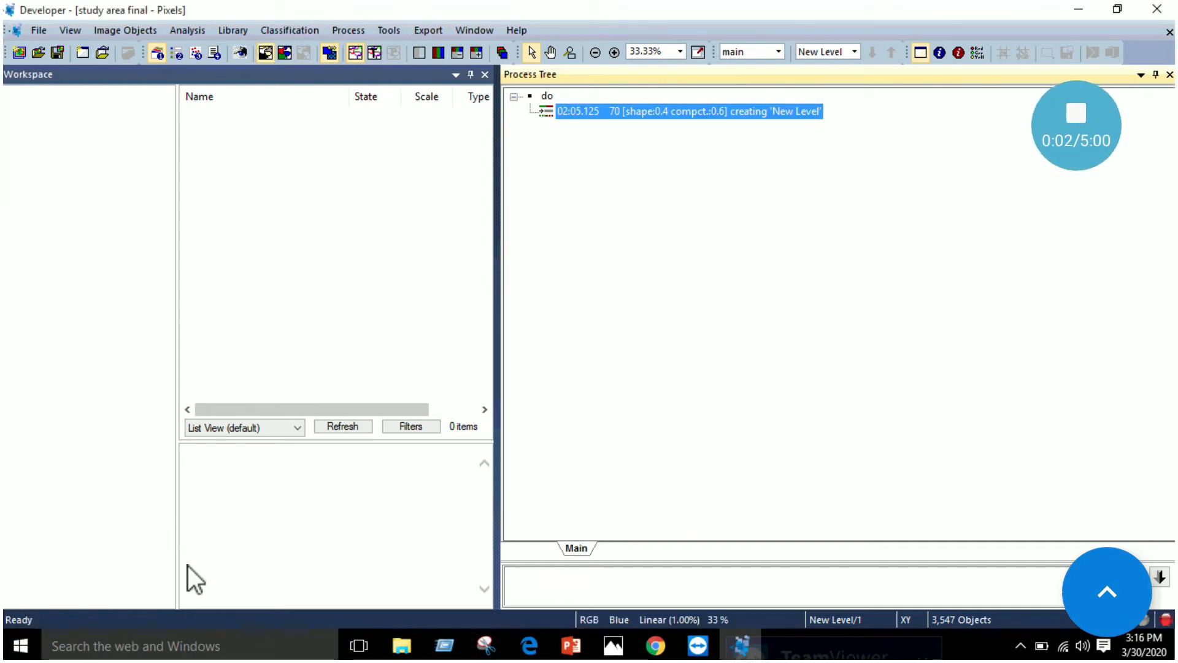
Float the Process Tree over the workspace area and inspect the segment outlines around the houses in the segmented image
left_click_drag(1008, 79, 381, 129)
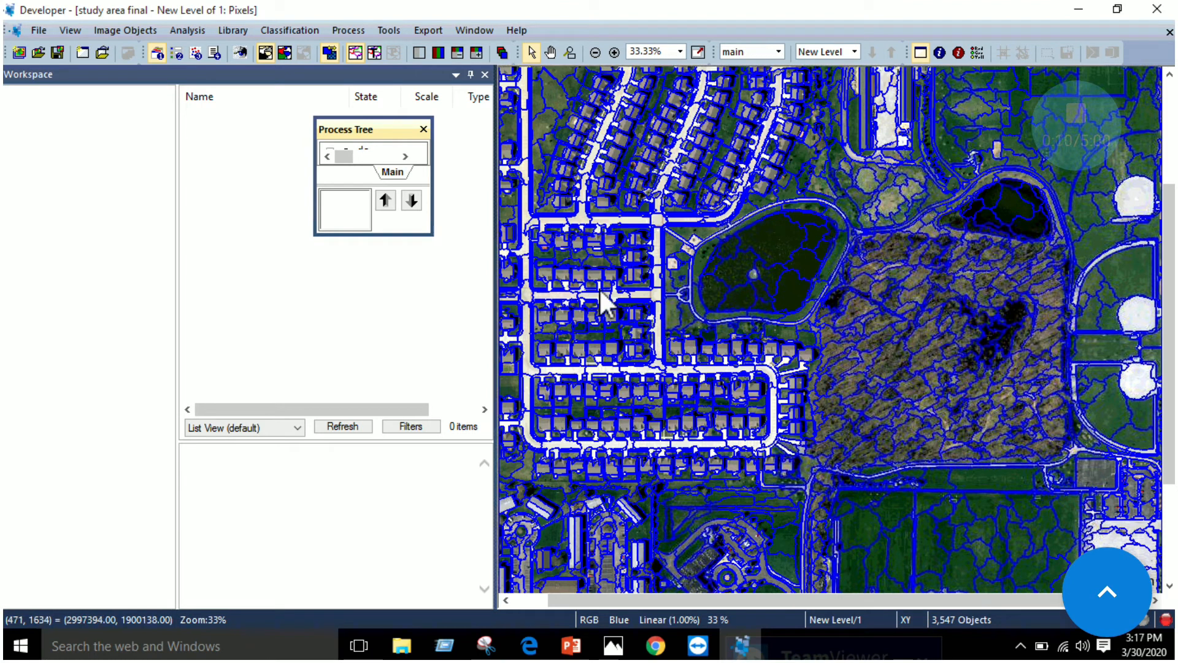
scroll(658, 388, "down", 1)
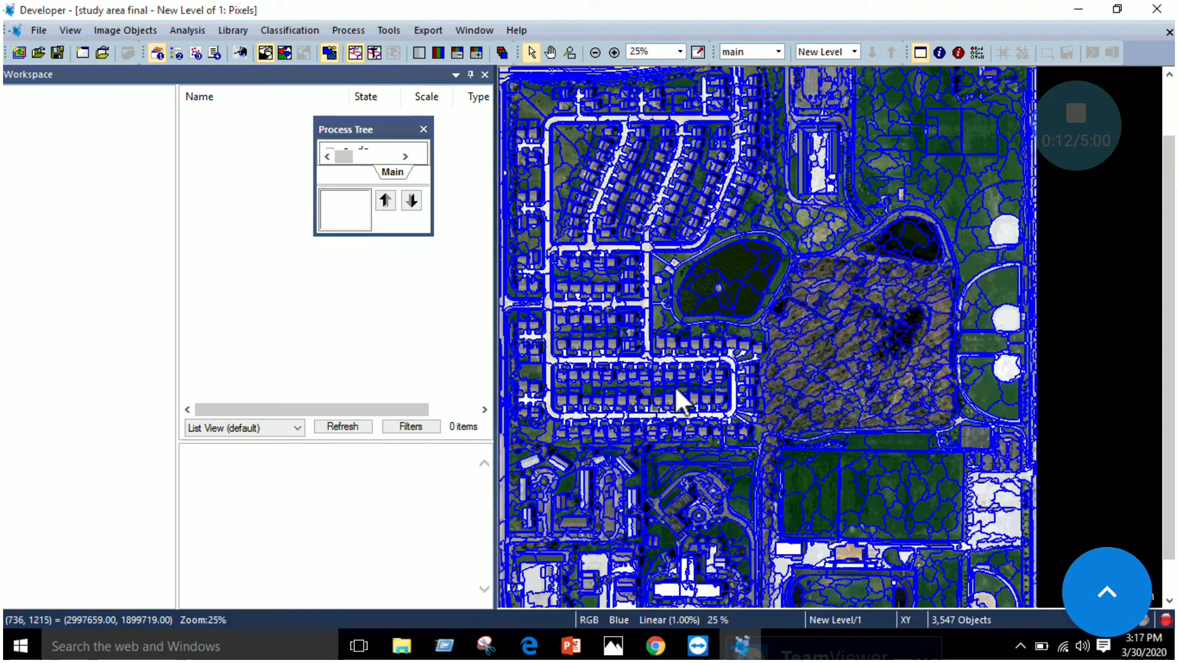
scroll(677, 390, "up", 1)
scroll(675, 384, "up", 1)
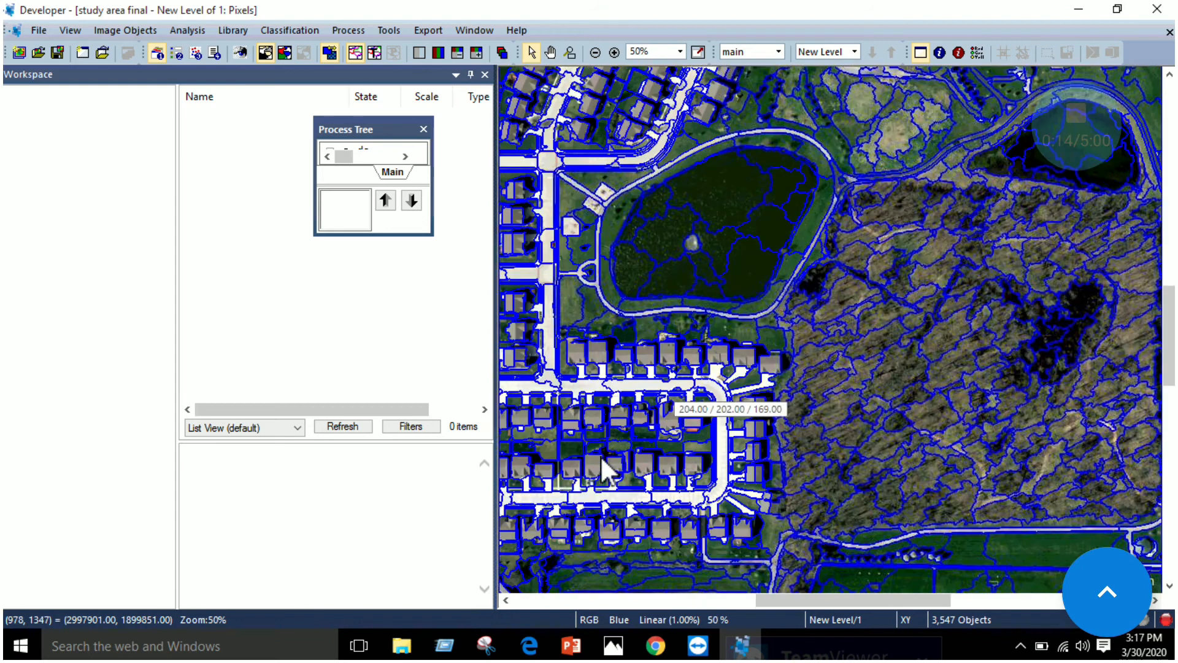
scroll(600, 455, "up", 1)
left_click(598, 452)
scroll(596, 450, "up", 1)
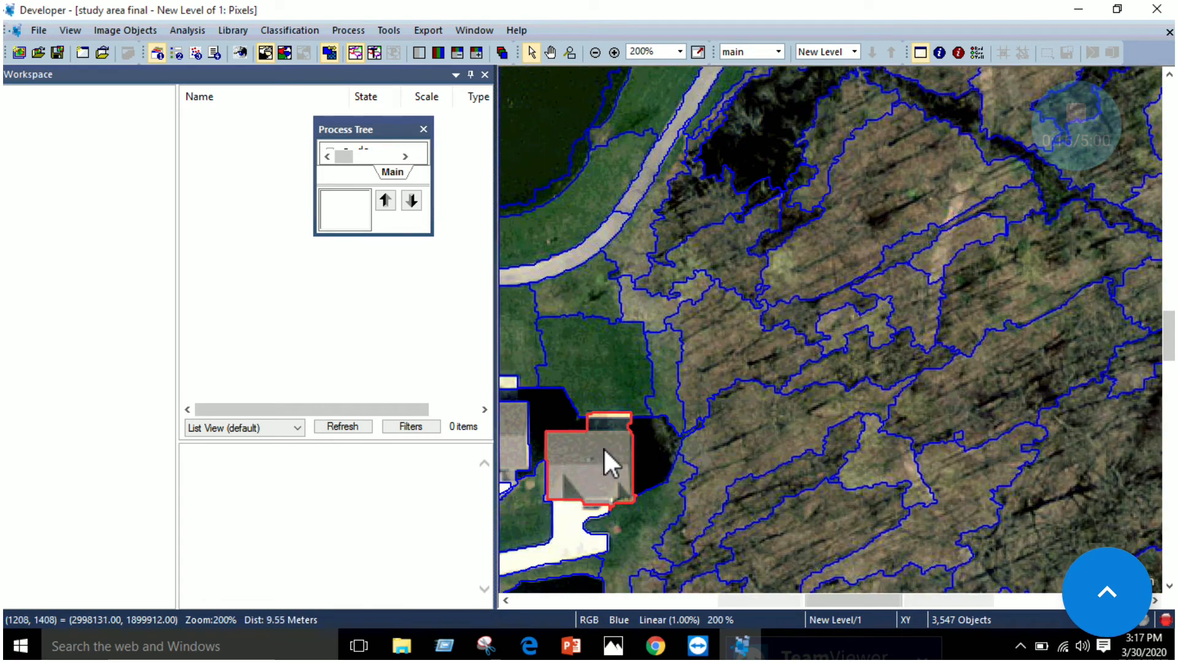
scroll(605, 447, "down", 1)
scroll(612, 448, "up", 1)
scroll(612, 447, "down", 3)
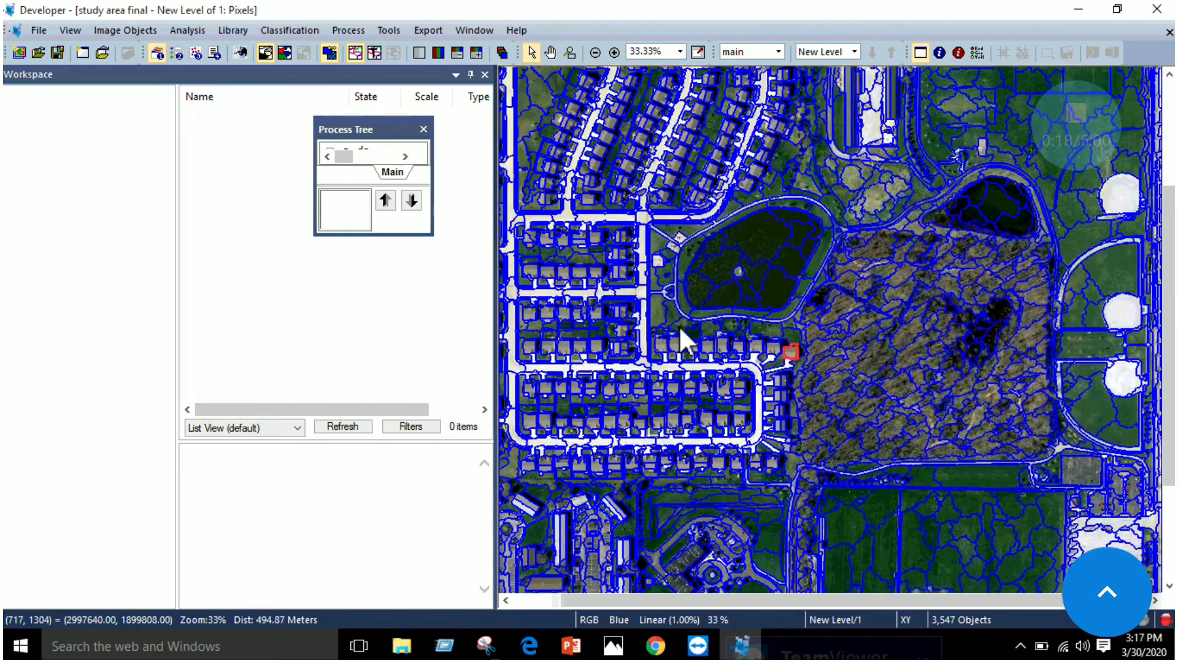
Check the manual's class list in Edge, return to eCognition and open the Class Hierarchy
left_click(533, 648)
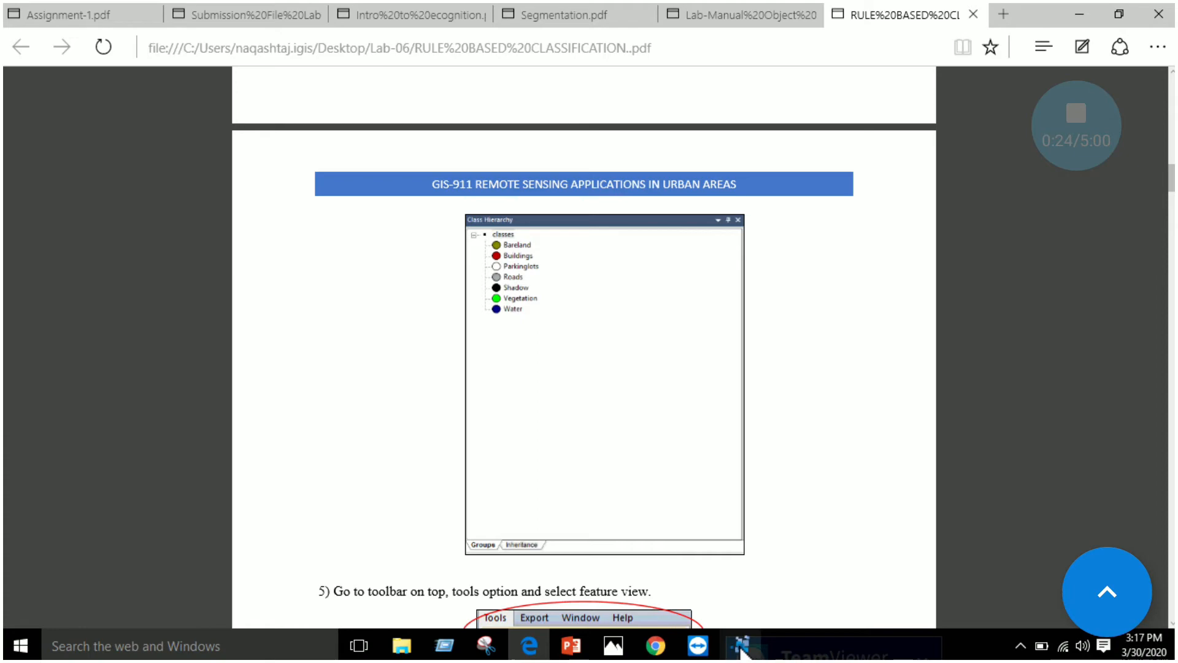
left_click(680, 561)
left_click(304, 28)
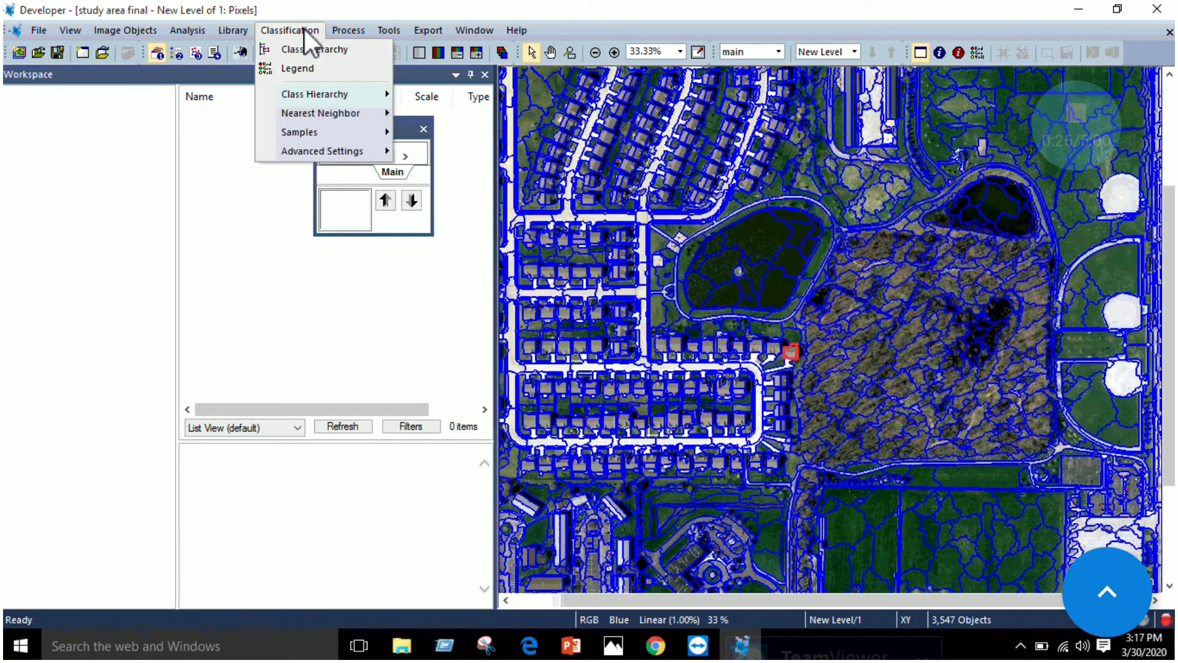
left_click(335, 52)
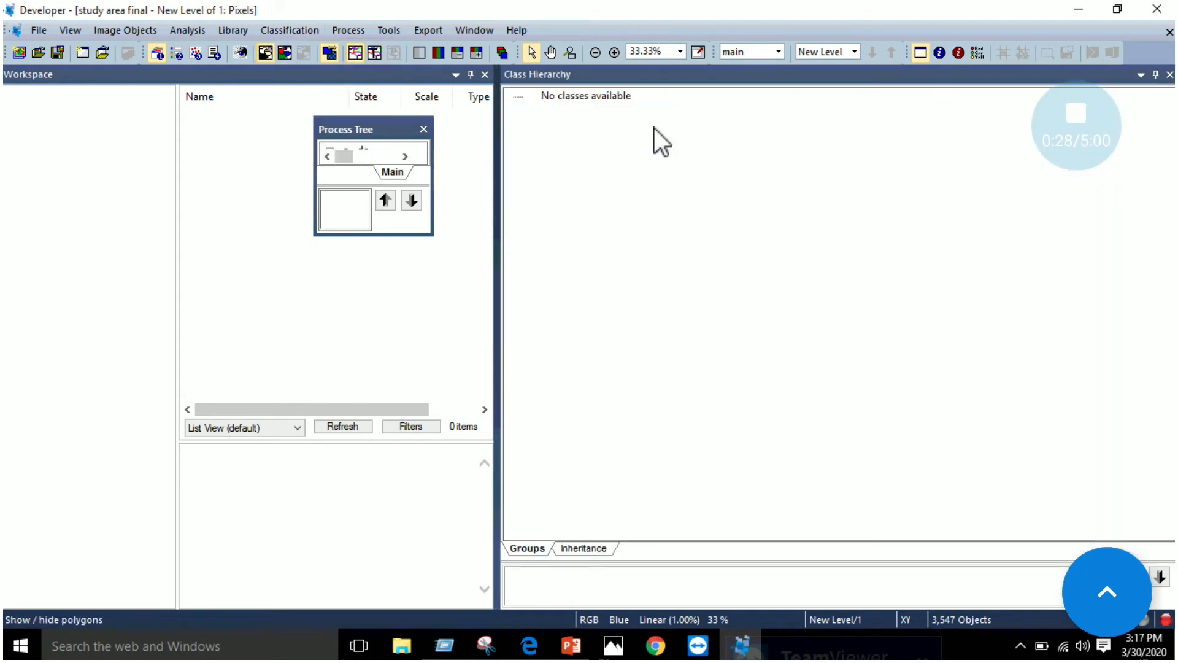
Insert a new class and name it BareLand, checking the first class name against the manual in Edge
right_click(660, 161)
left_click(742, 197)
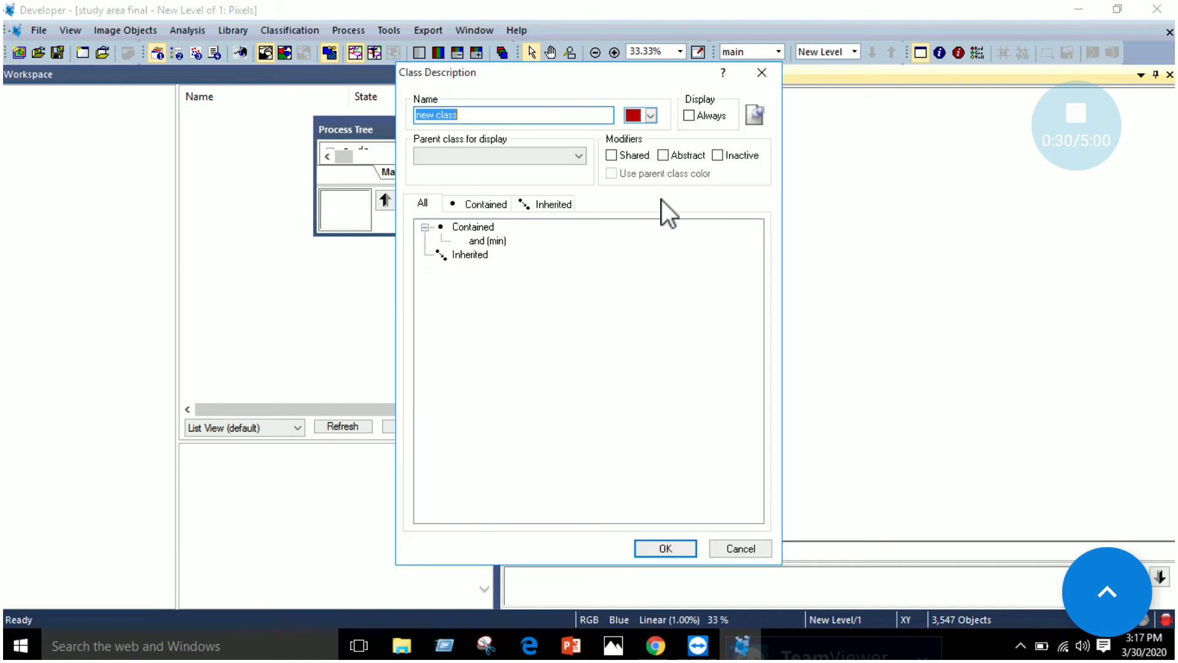
left_click(546, 653)
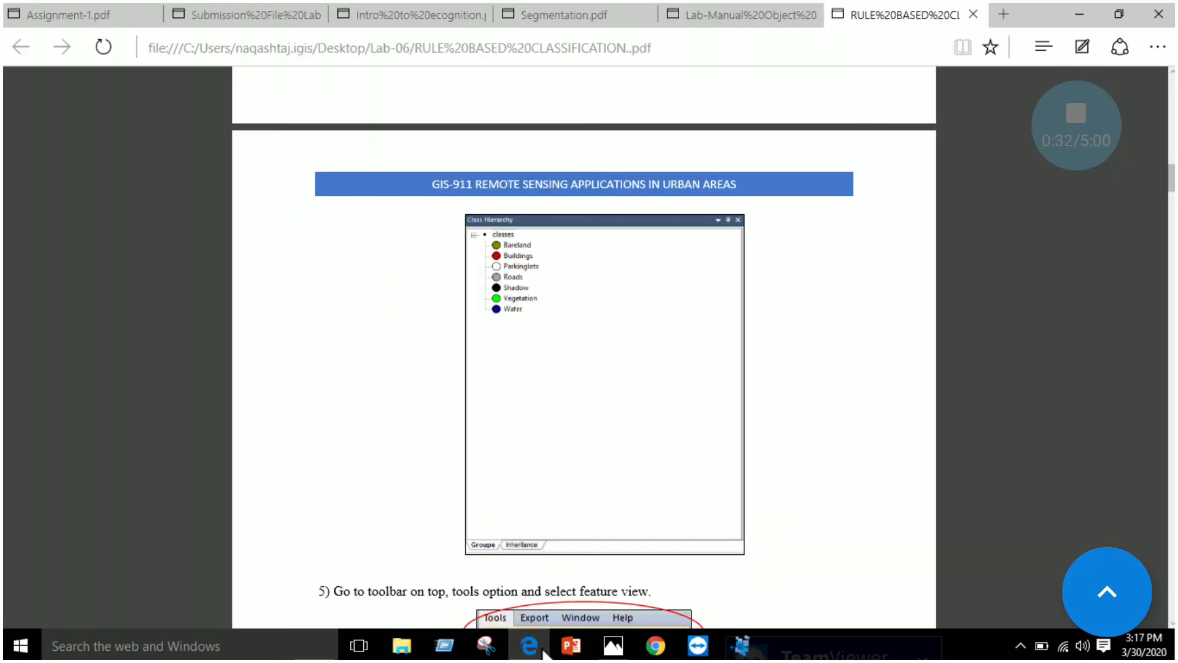
left_click(543, 652)
type("BareLand")
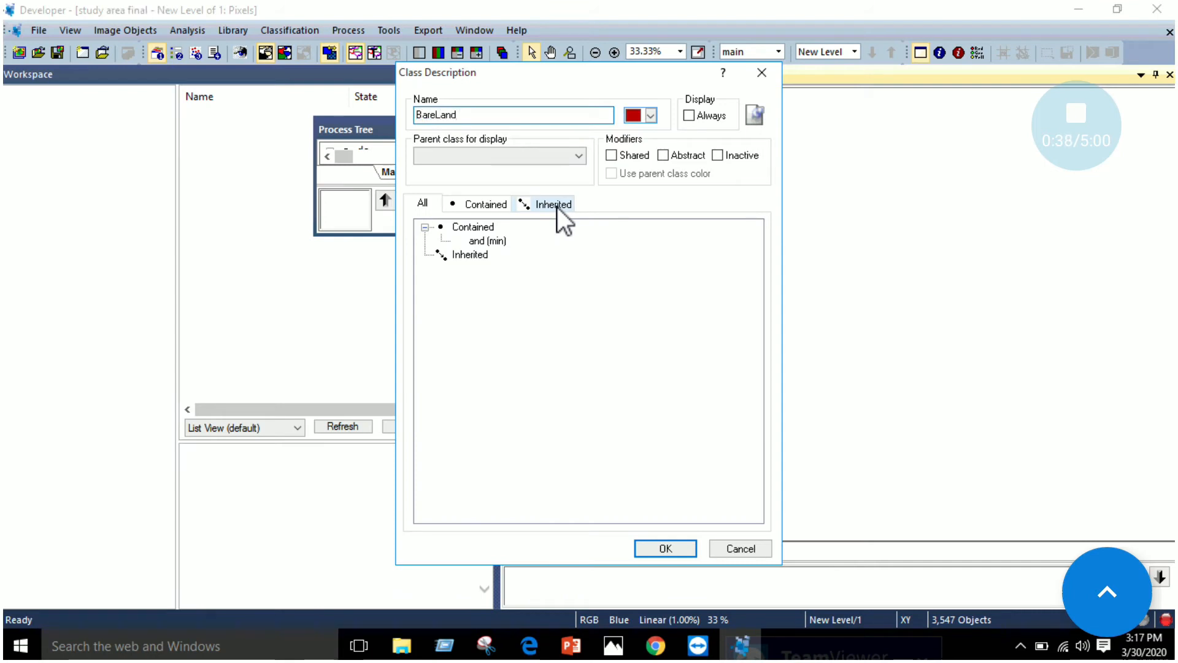
Give the BareLand class an olive colour, choose new class as its parent class for display and confirm it
left_click(652, 115)
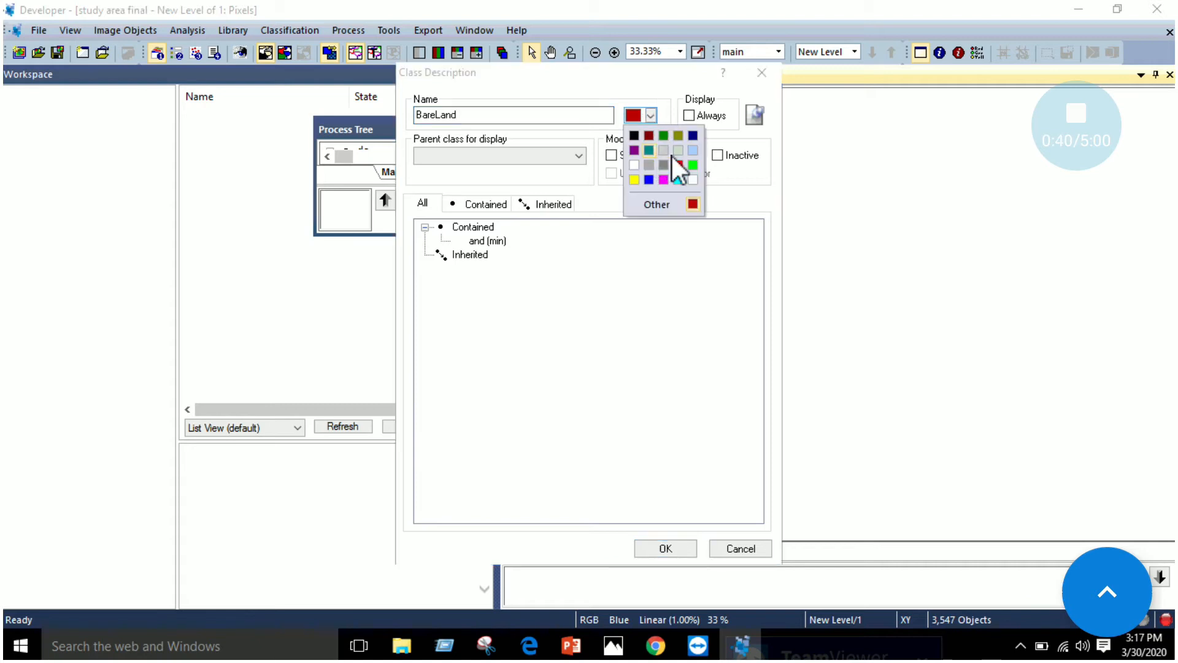
left_click(680, 137)
left_click(525, 158)
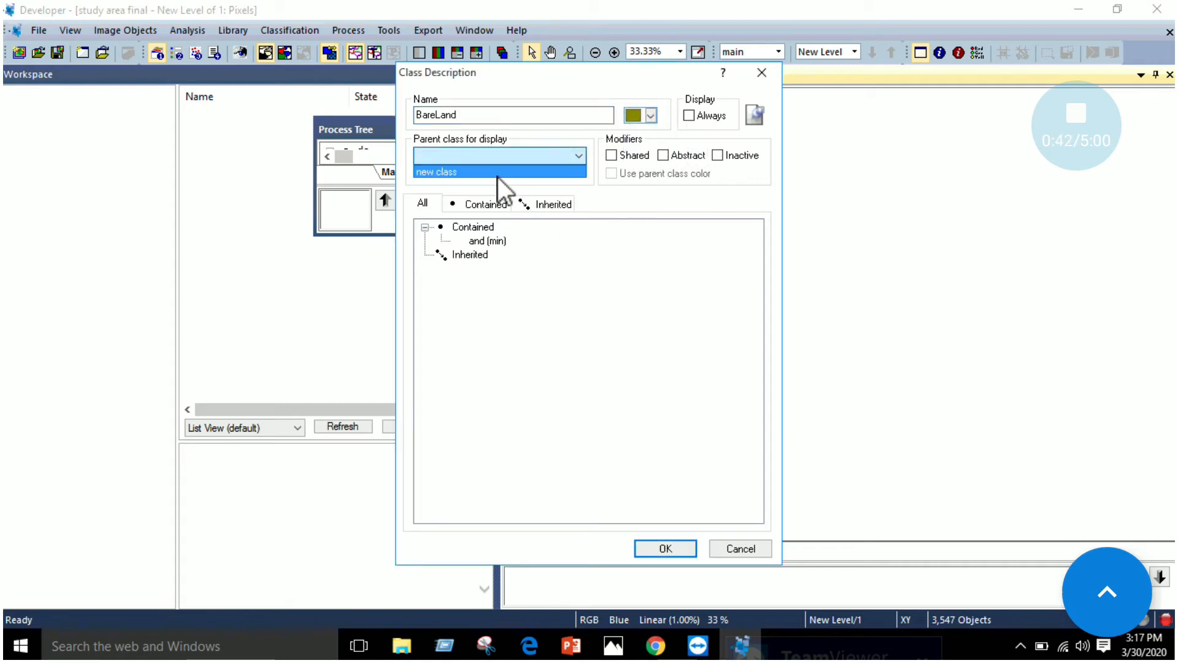
left_click(505, 172)
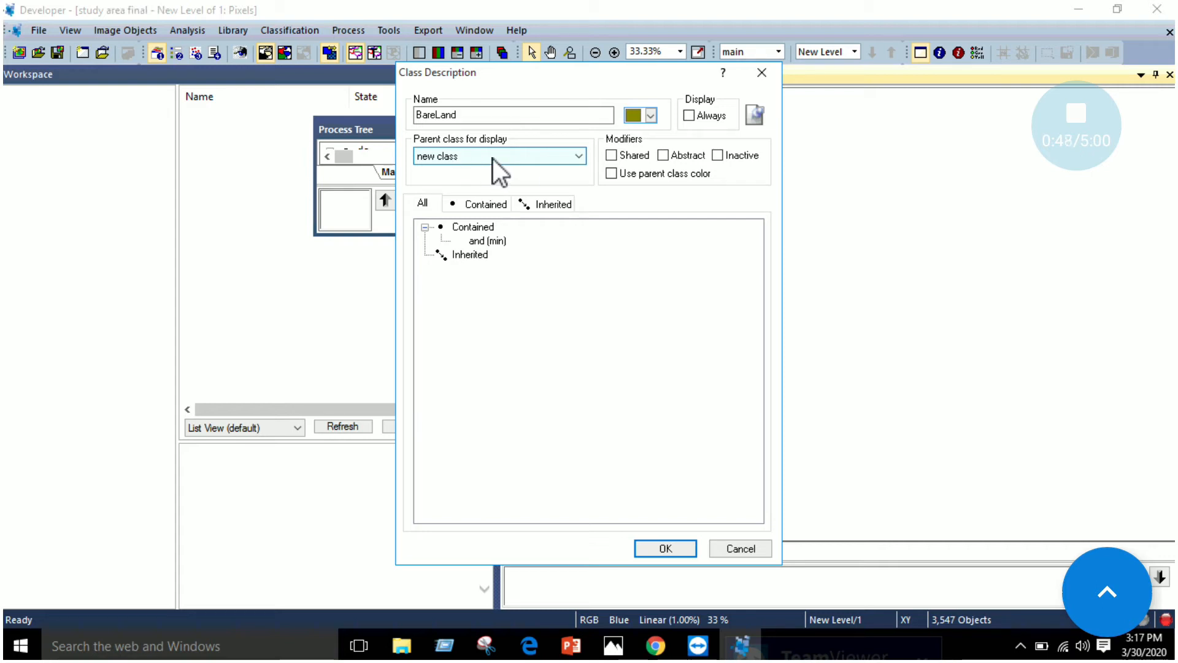
left_click(662, 547)
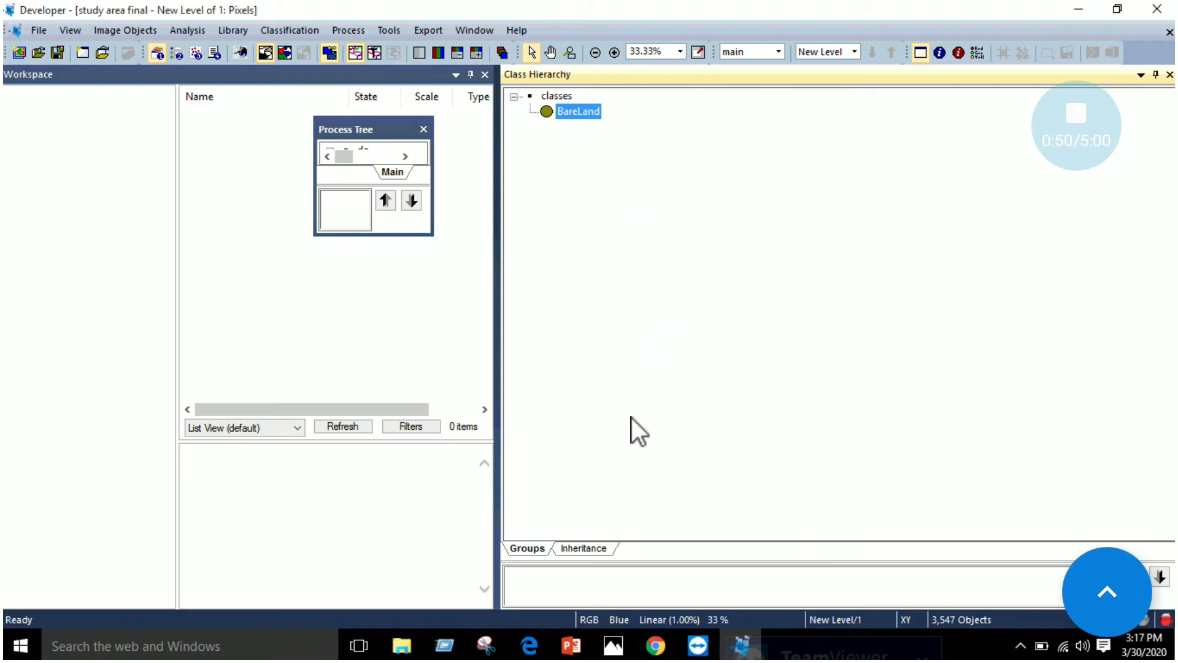
Consult the class list in Edge, and insert a second class named Buildings in eCognition
left_click(529, 645)
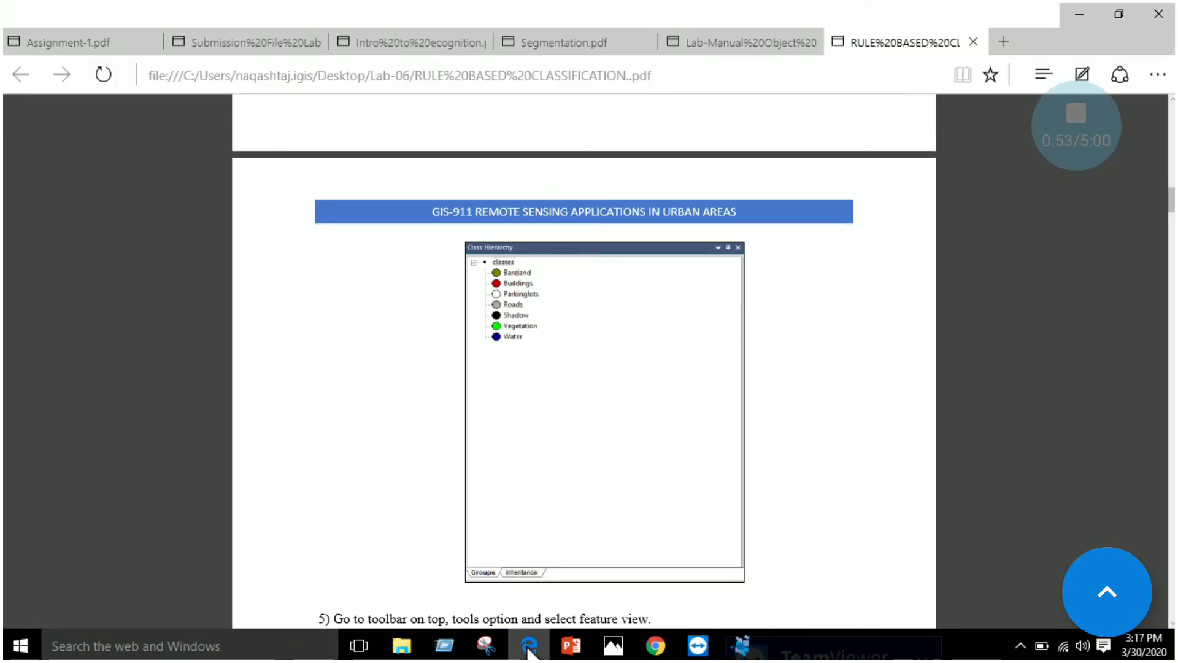
key("alt+Tab")
right_click(642, 161)
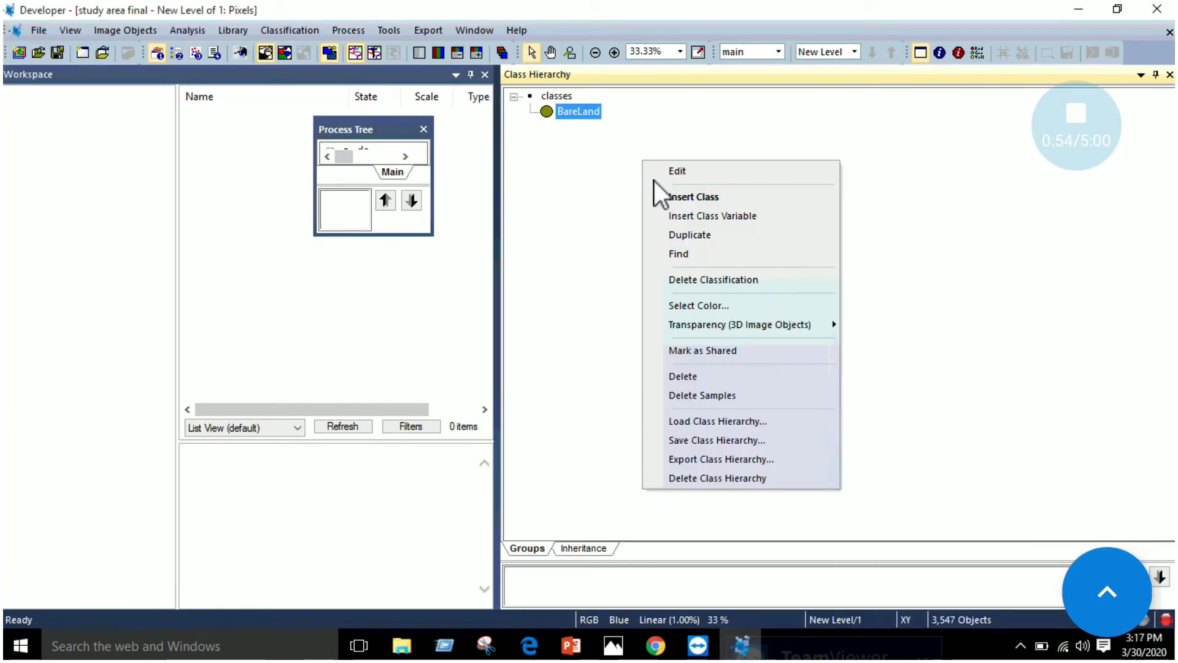
left_click(675, 201)
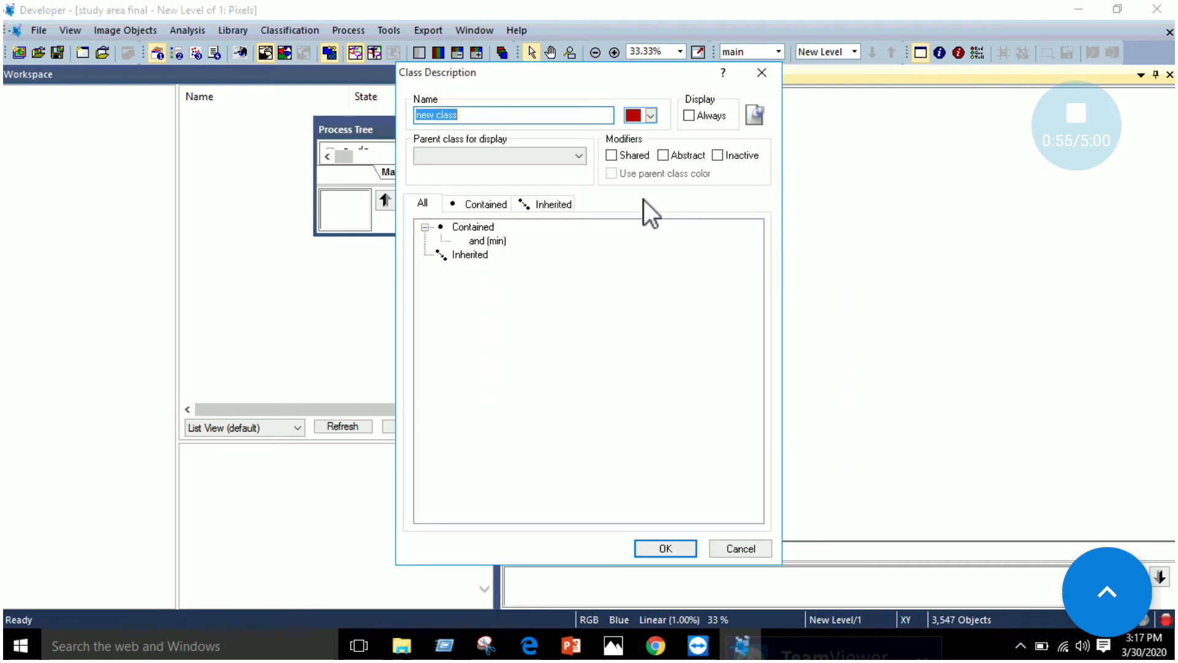
type("Bu")
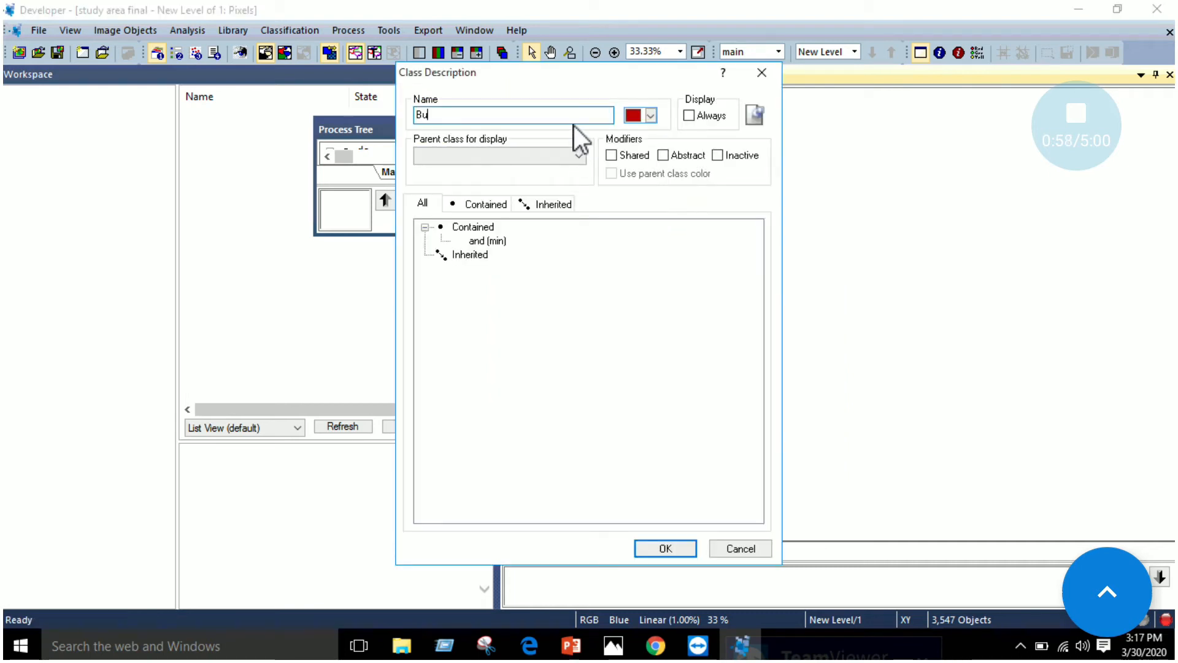
type("ildings")
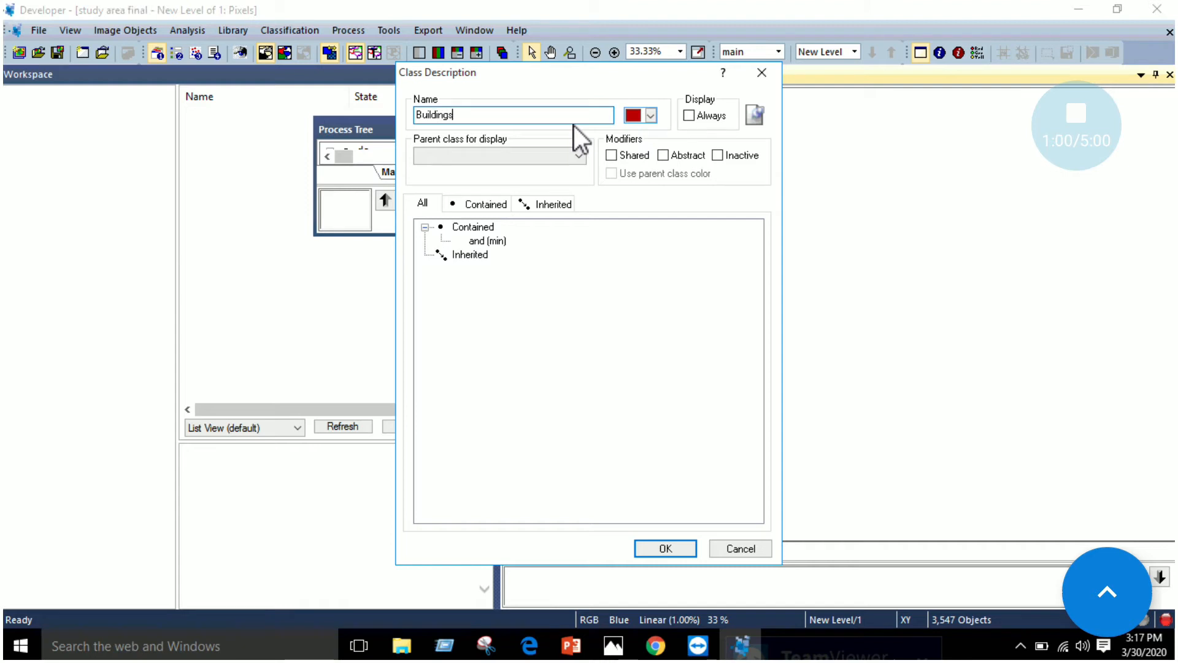
Give the Buildings class a bright red colour, choose new class as its parent class for display and confirm it
left_click(652, 114)
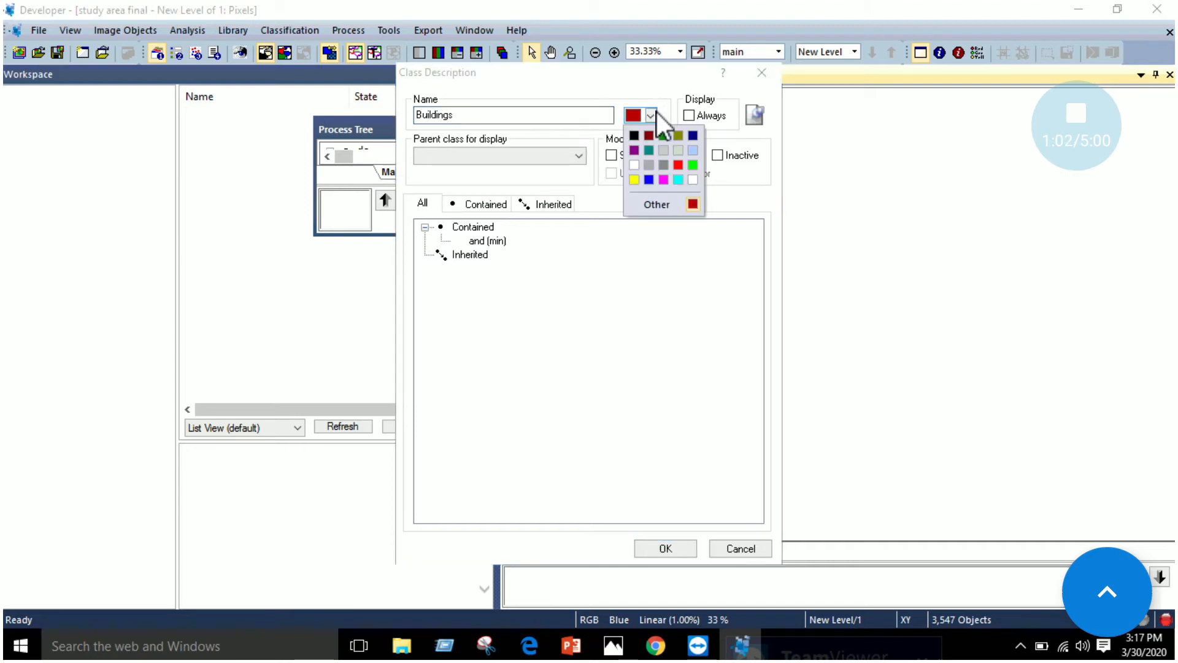
left_click(678, 165)
left_click(550, 157)
left_click(517, 174)
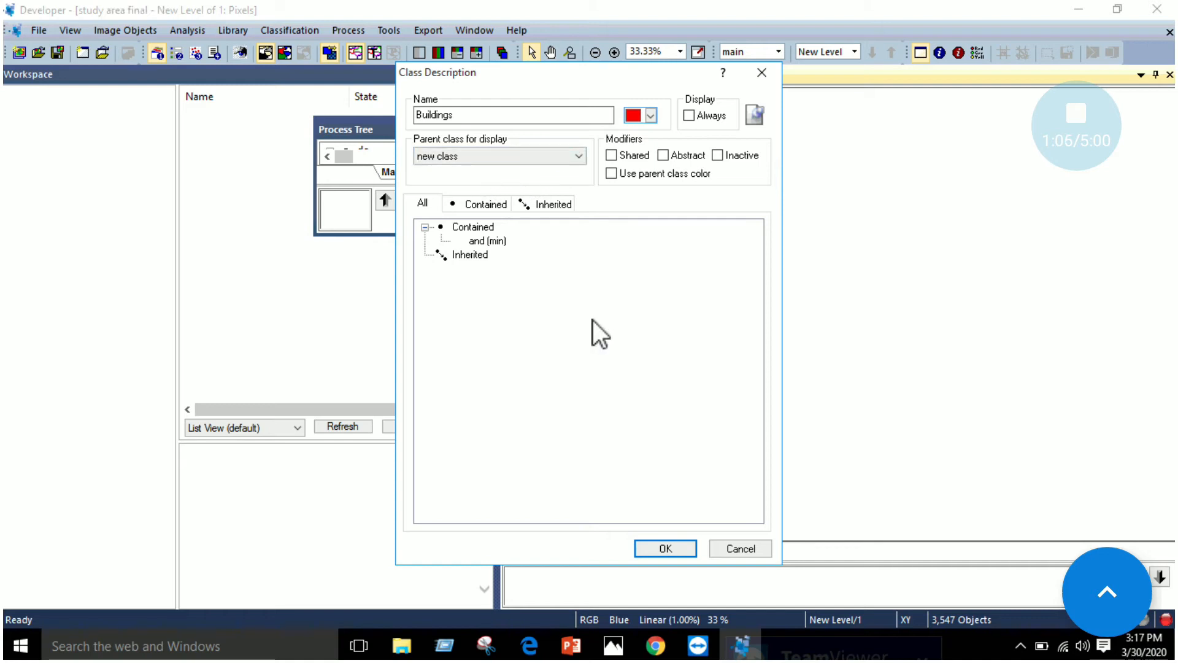
left_click(663, 554)
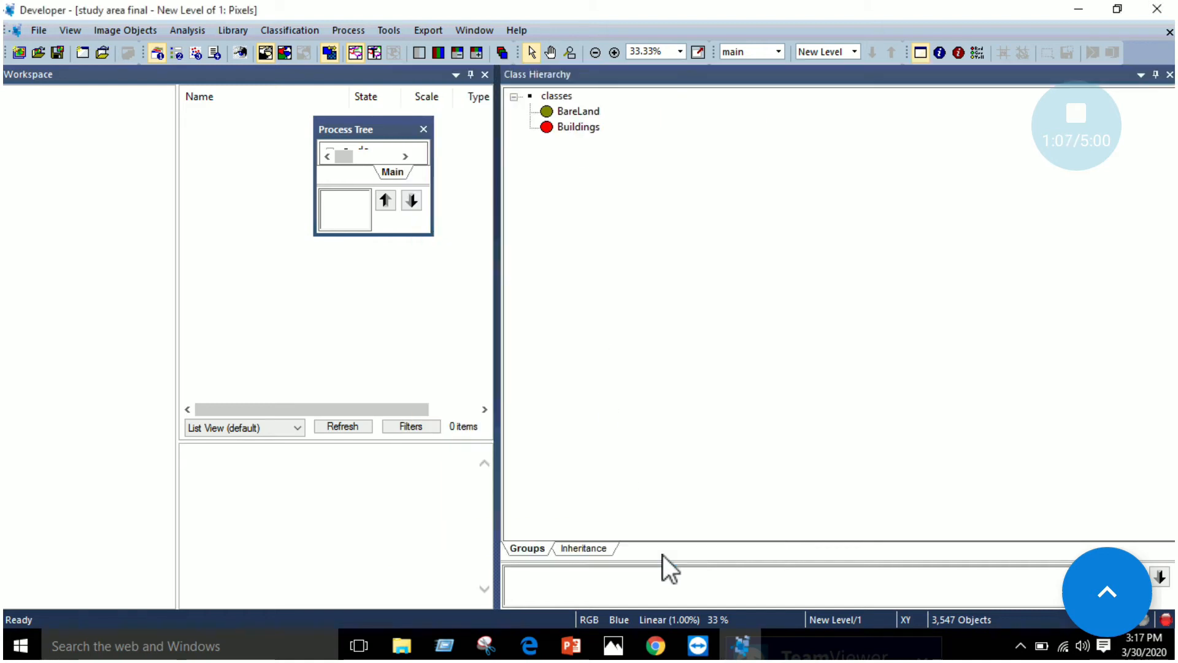
Consult the class list in Edge, and insert a third class named ParkingLots in eCognition
left_click(538, 651)
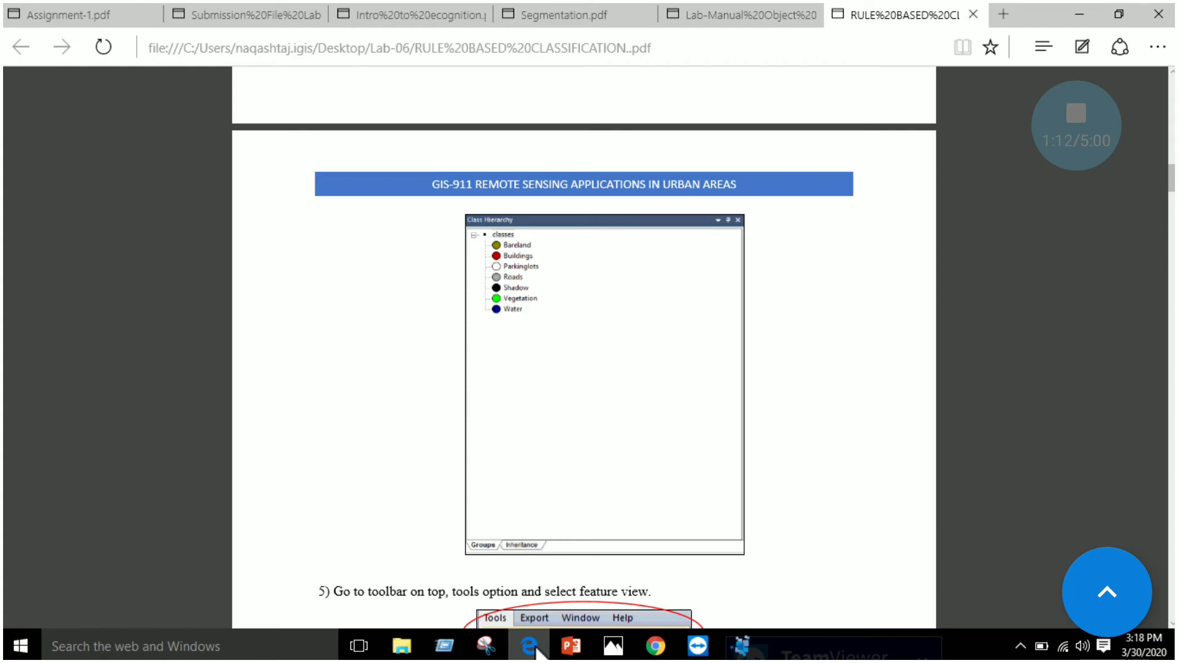
left_click(742, 644)
right_click(655, 202)
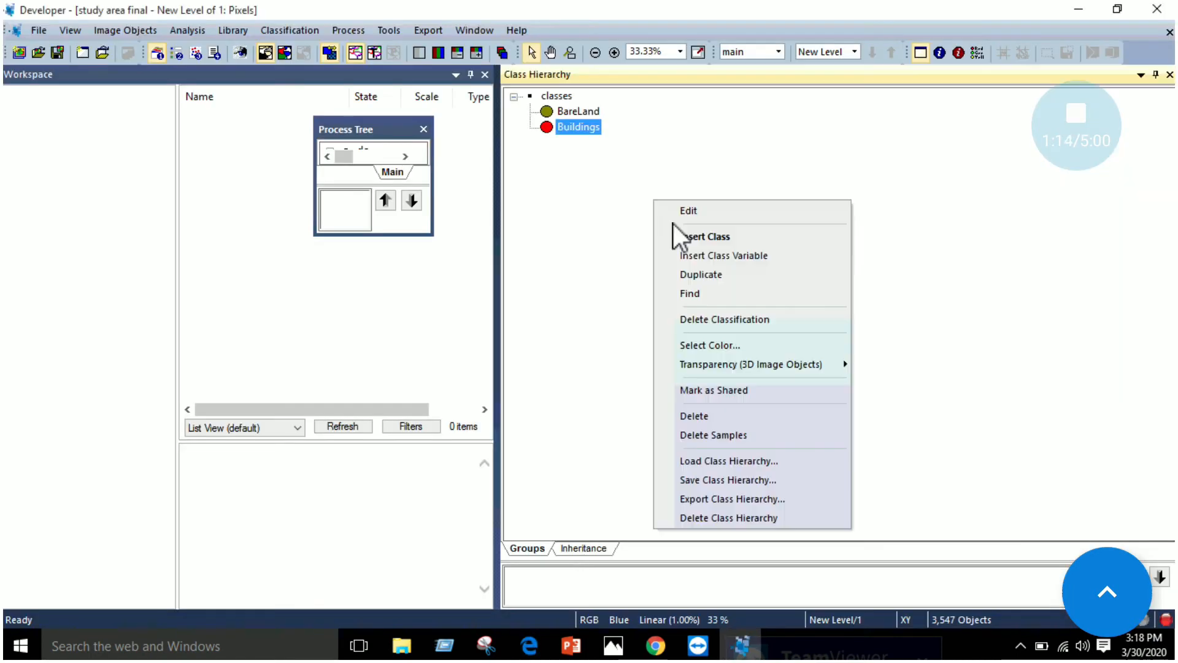
left_click(687, 238)
type("ParkinLots")
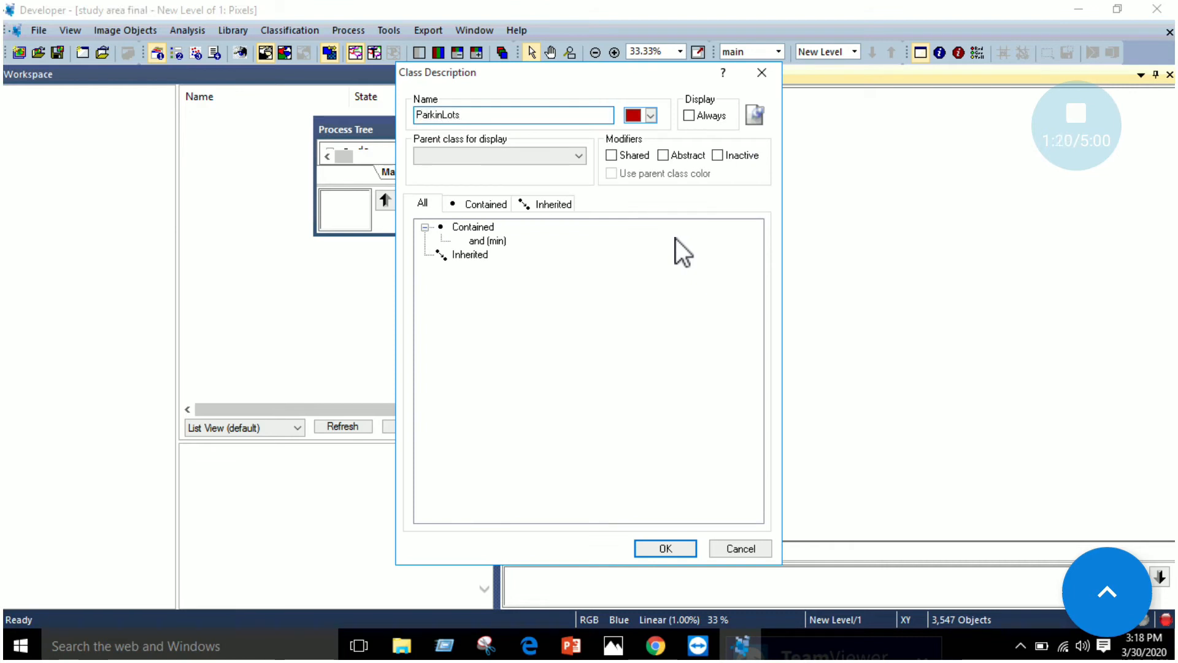
left_click(444, 115)
type("g")
Give the ParkingLots class a white colour, choose new class as its parent class for display and confirm it
left_click(650, 116)
left_click(693, 180)
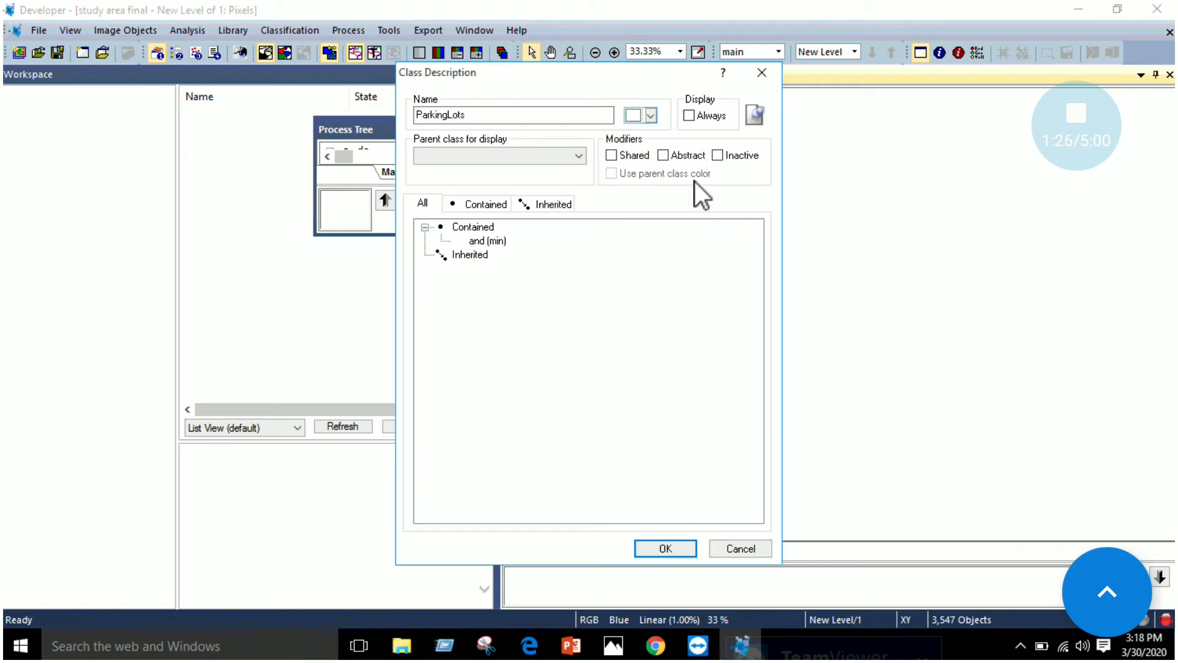
left_click(514, 162)
left_click(492, 169)
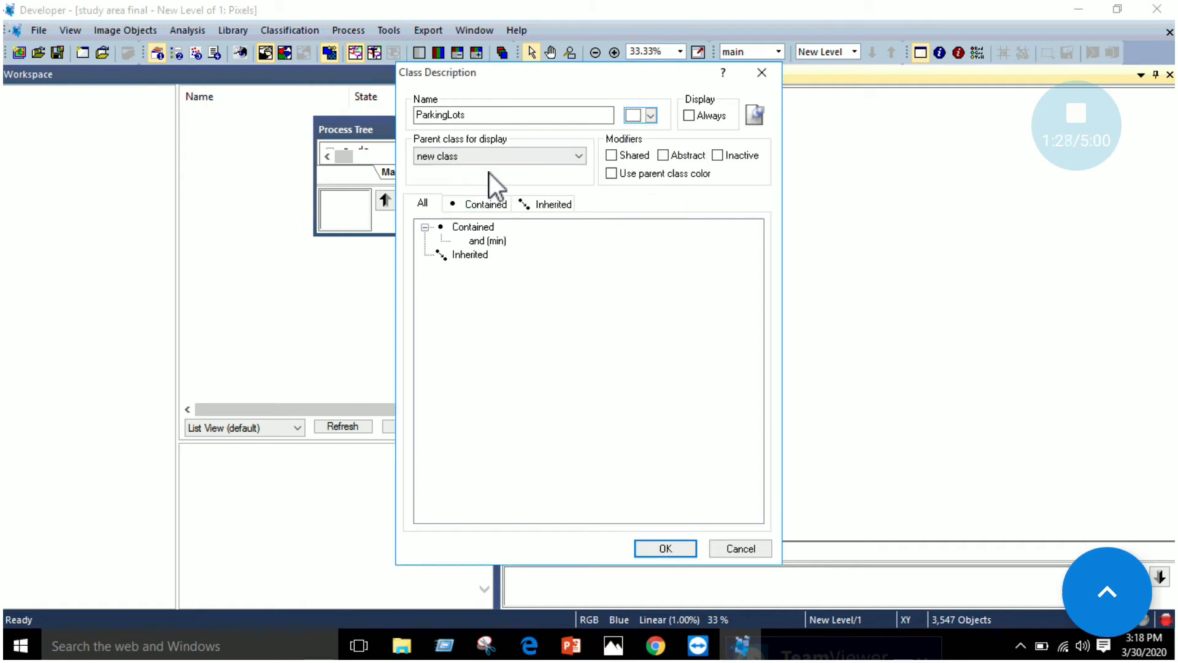
left_click(662, 548)
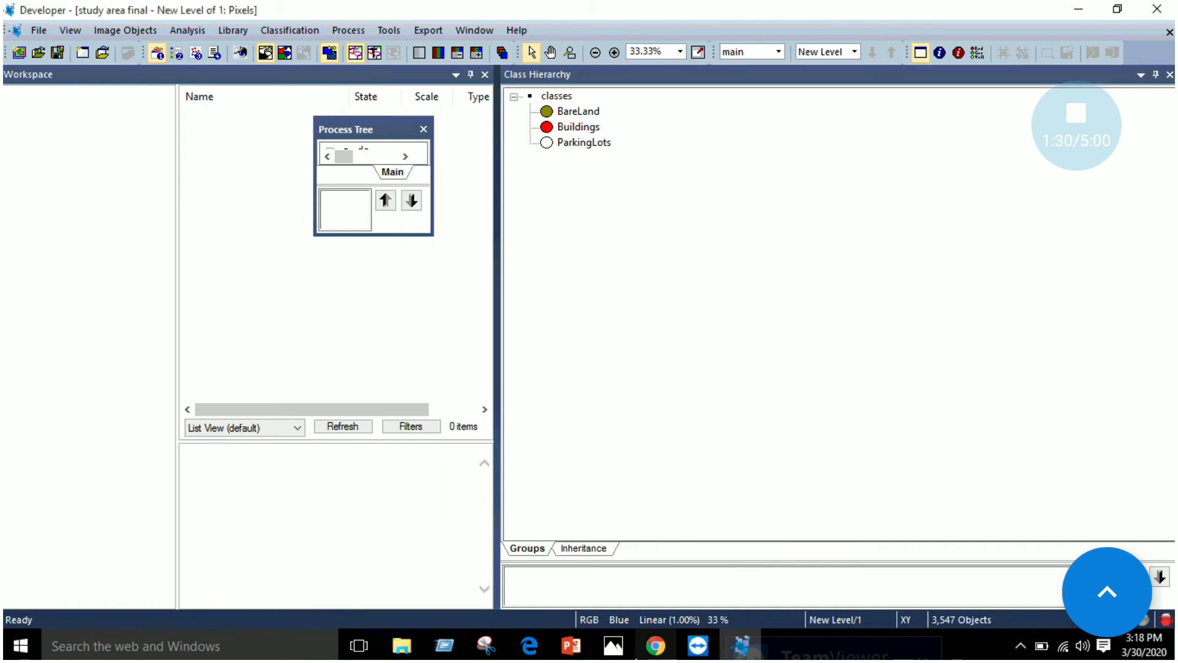
Consult the class list in Edge, and insert a fourth class named Roads in eCognition
left_click(535, 648)
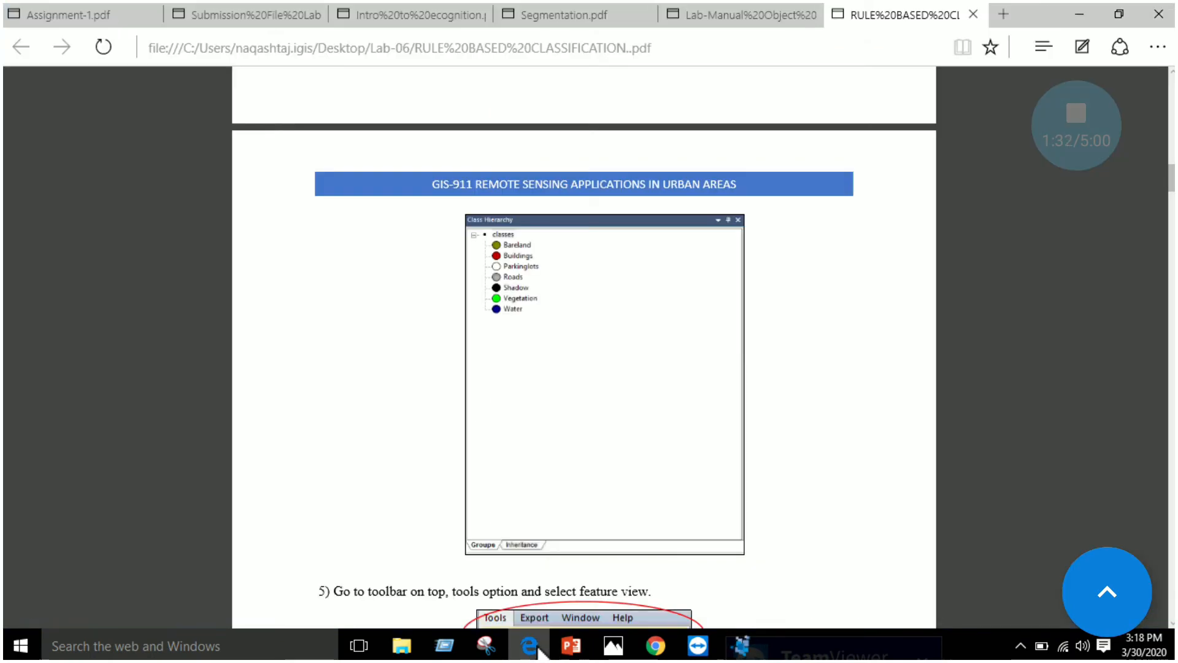
left_click(530, 645)
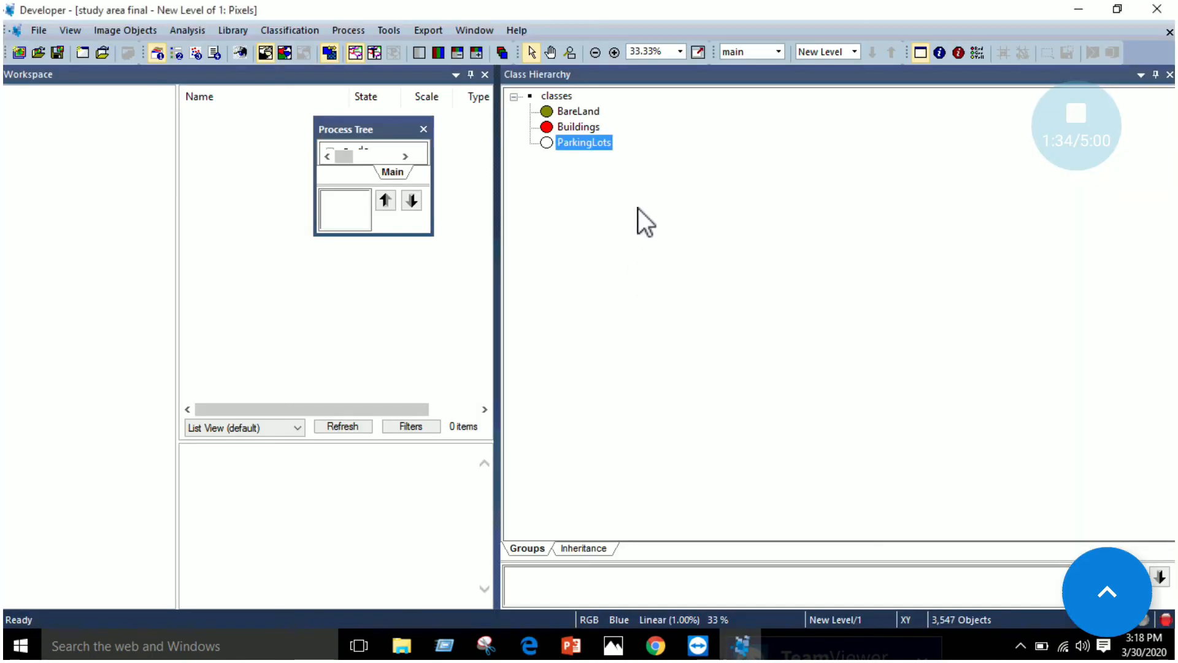
right_click(638, 208)
left_click(661, 246)
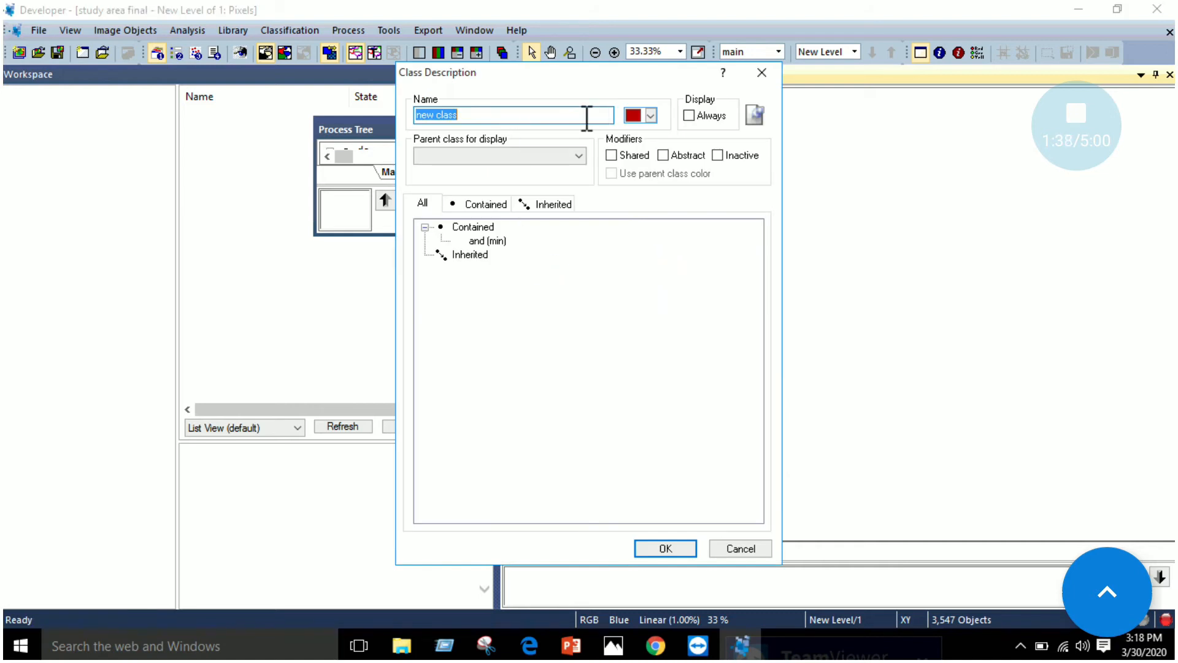
type("Roads")
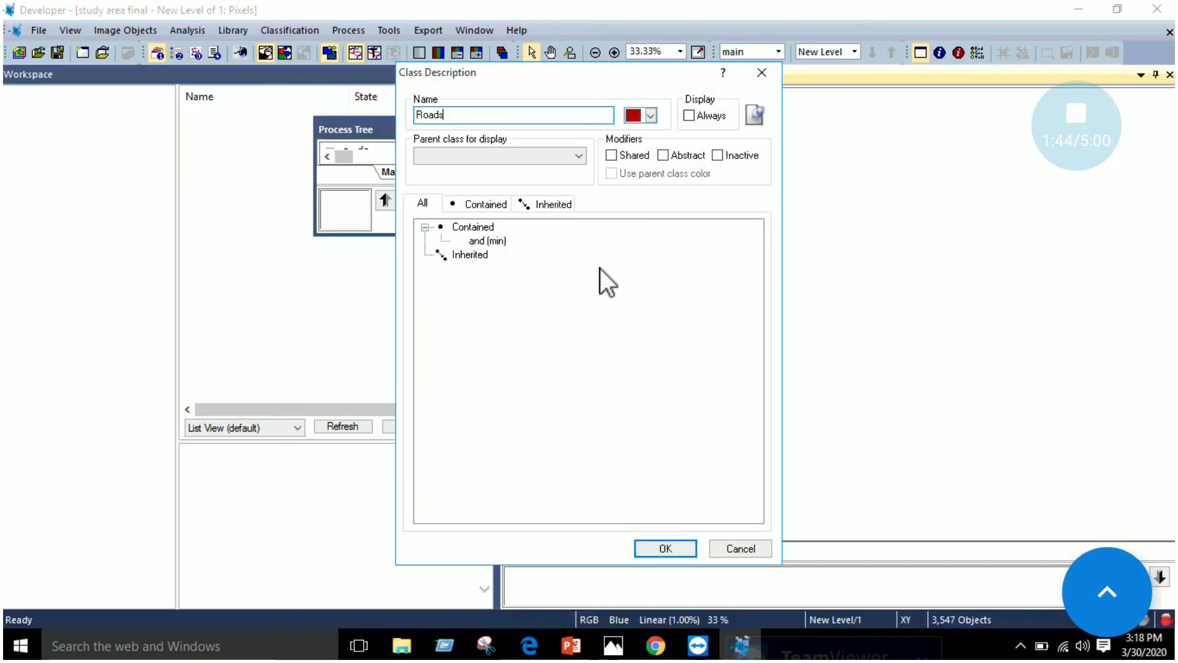
Give the Roads class a light grey colour, choose new class as its parent class for display and confirm it
left_click(658, 110)
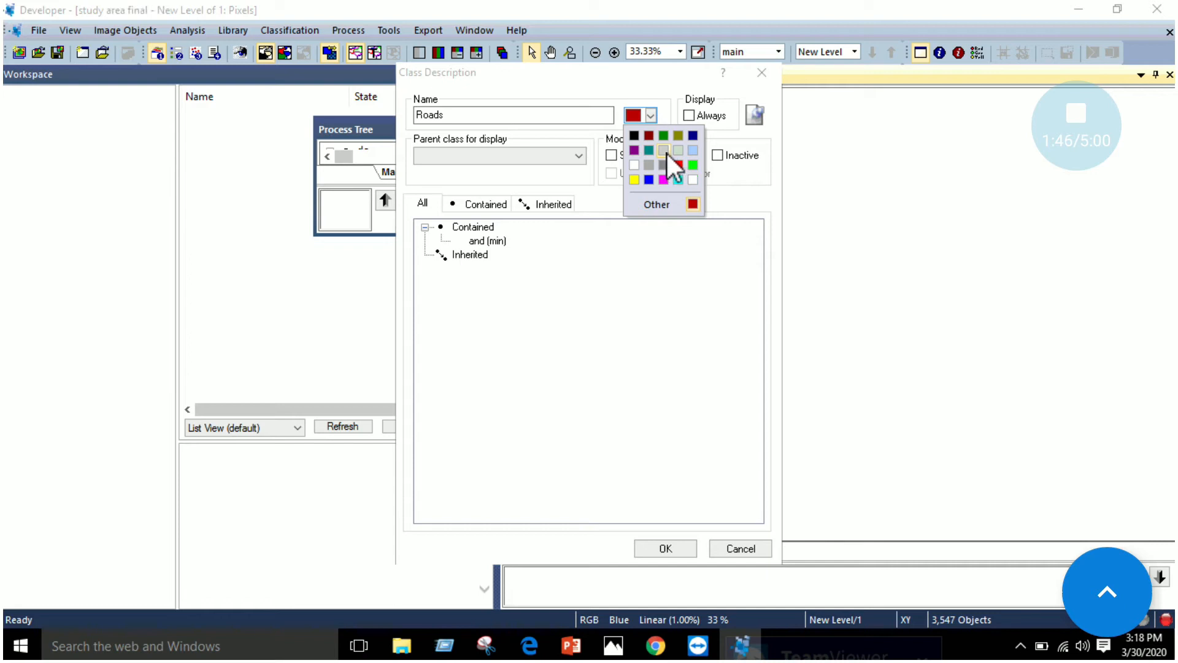
left_click(668, 153)
left_click(576, 157)
left_click(522, 174)
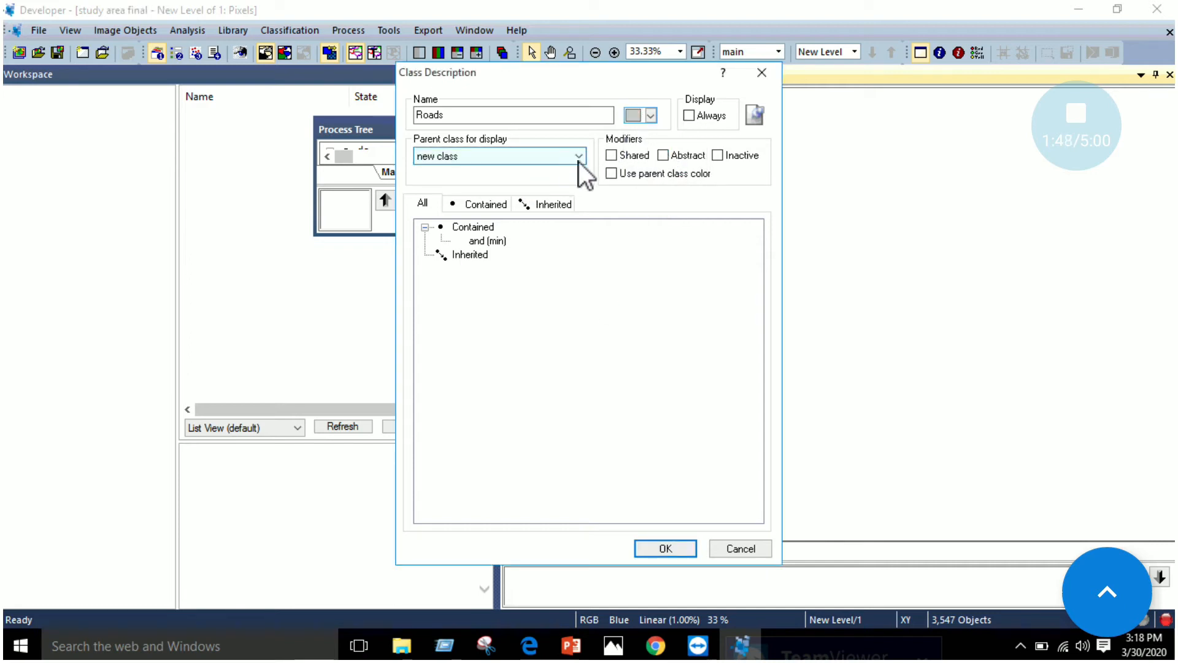
left_click(650, 547)
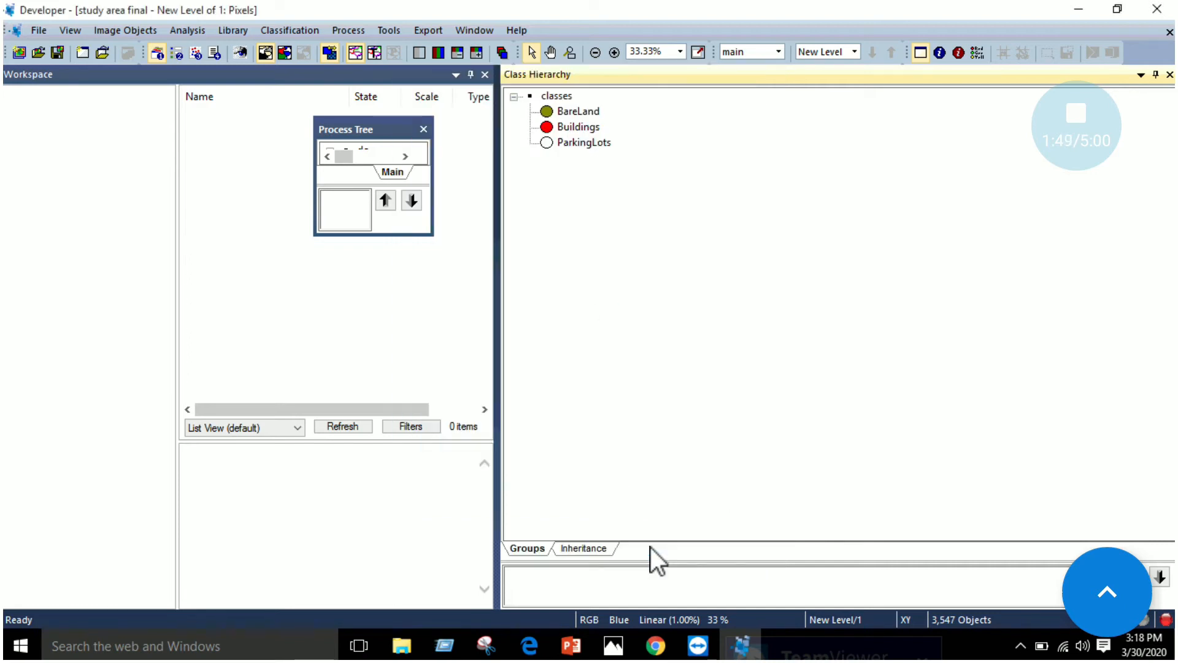
Consult the class list in Edge, and insert a fifth class named Shadow in eCognition
left_click(529, 657)
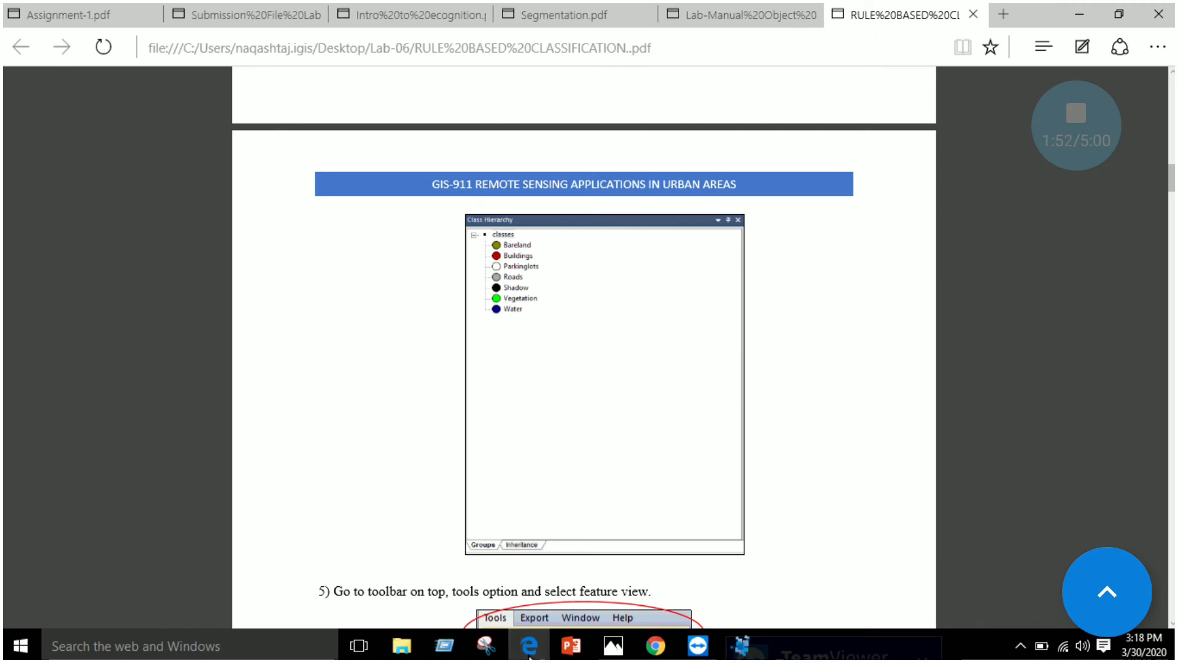
left_click(529, 656)
right_click(638, 200)
left_click(669, 236)
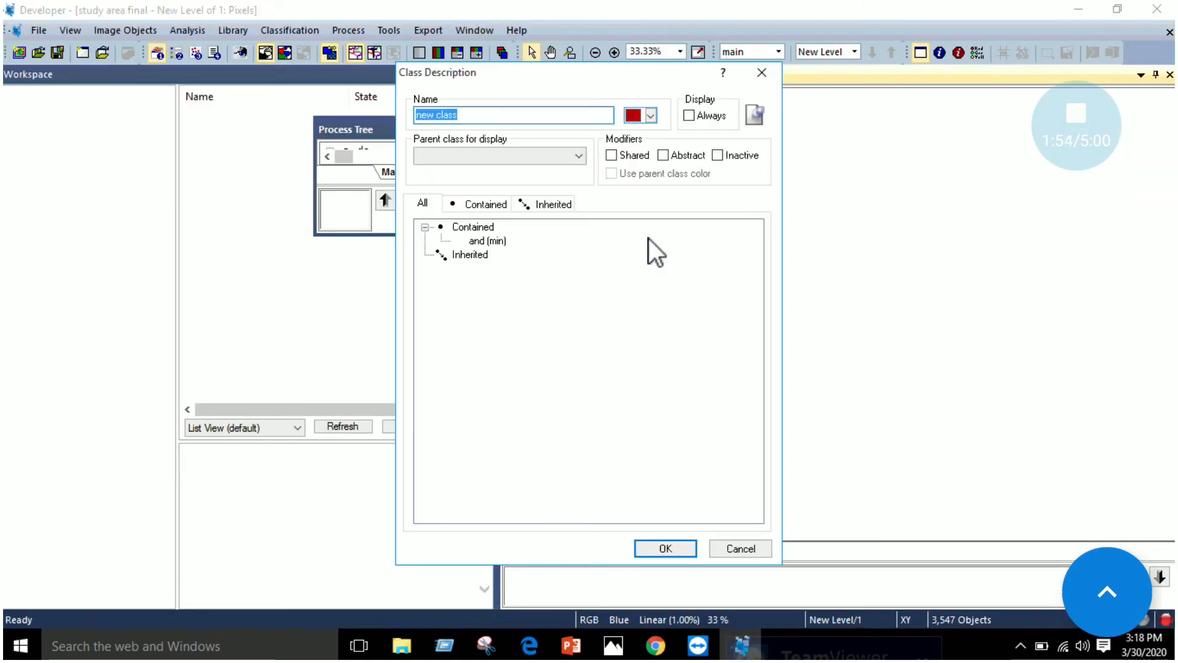
type("Shadow")
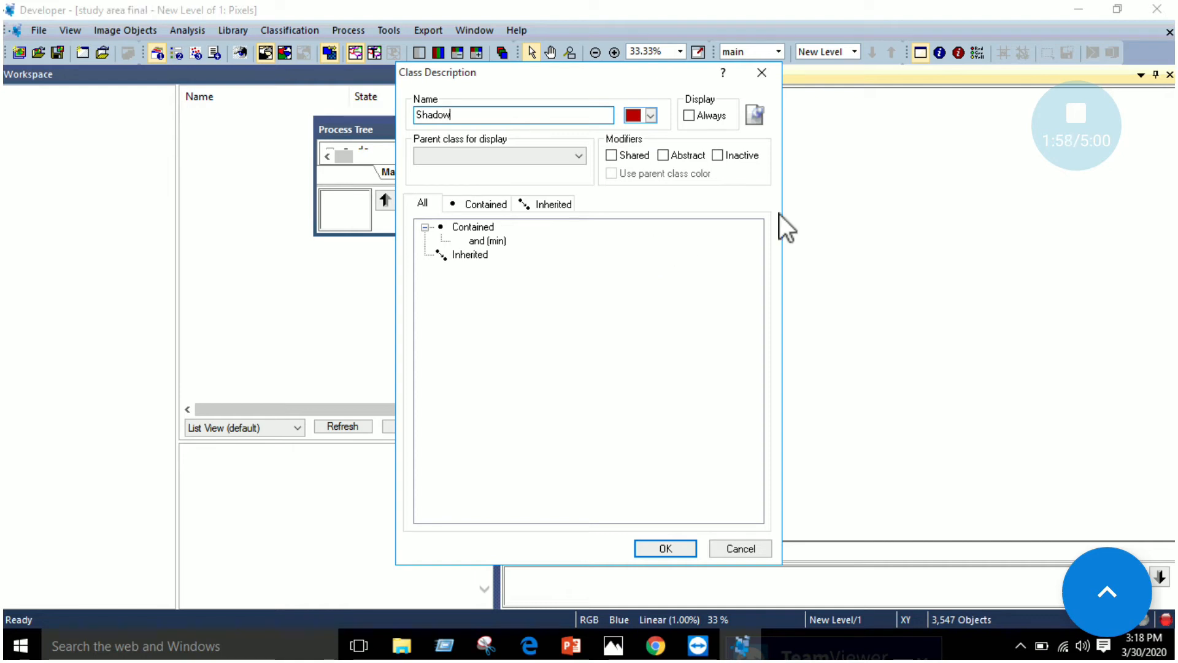
Give the Shadow class a black colour, choose new class as its parent class for display and confirm it
left_click(651, 116)
left_click(634, 135)
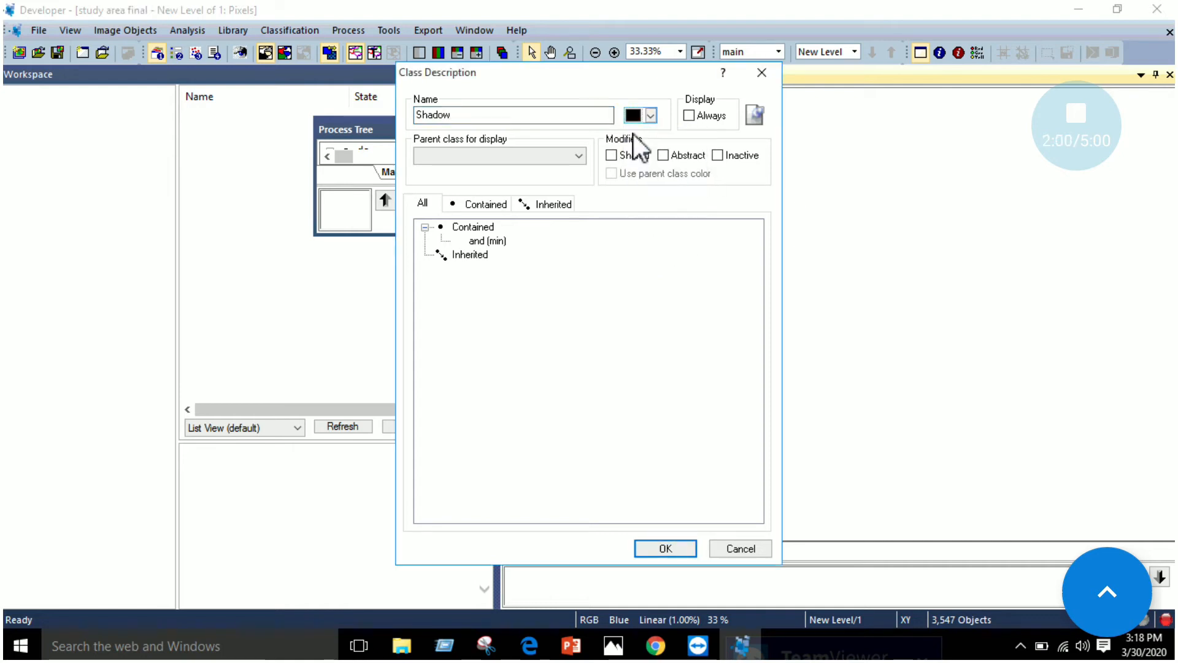
left_click(543, 158)
left_click(495, 174)
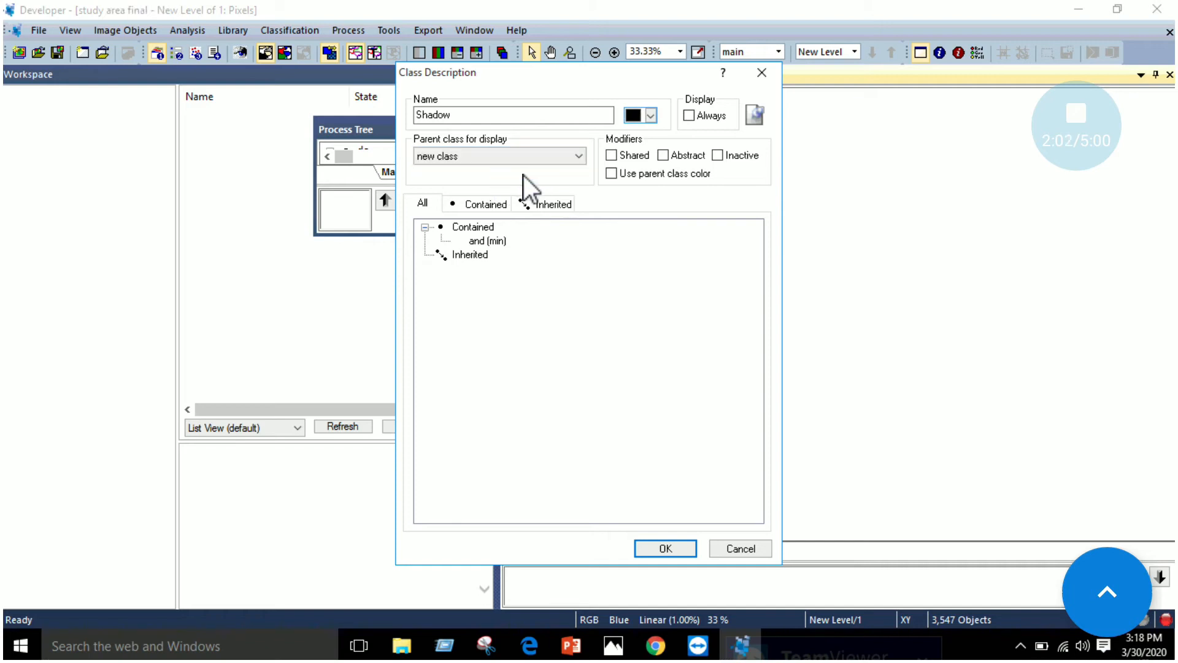
left_click(666, 548)
Consult the class list in Edge, and insert a sixth class named Vegetation in eCognition
left_click(529, 646)
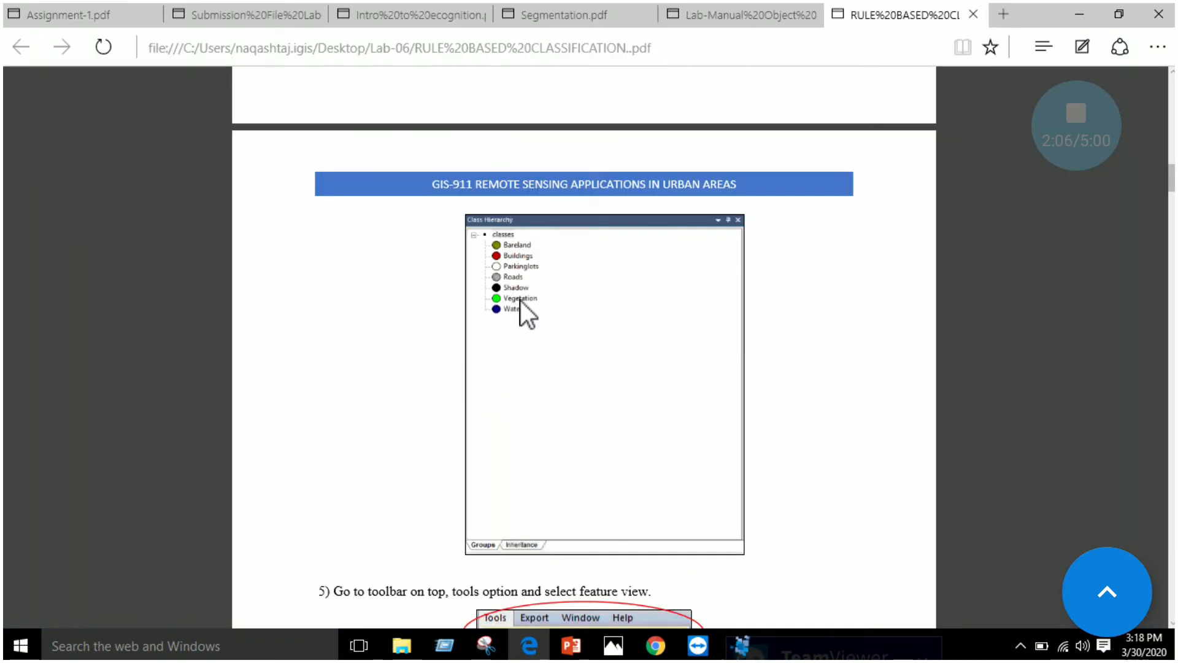
left_click(530, 645)
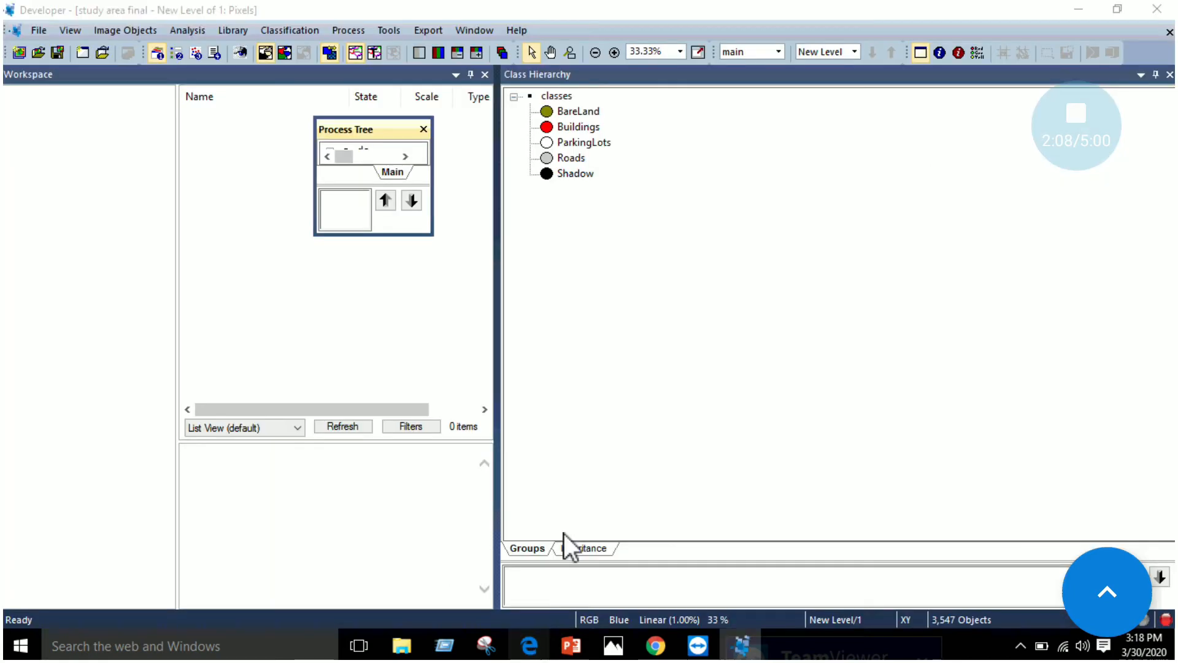
right_click(618, 231)
left_click(646, 270)
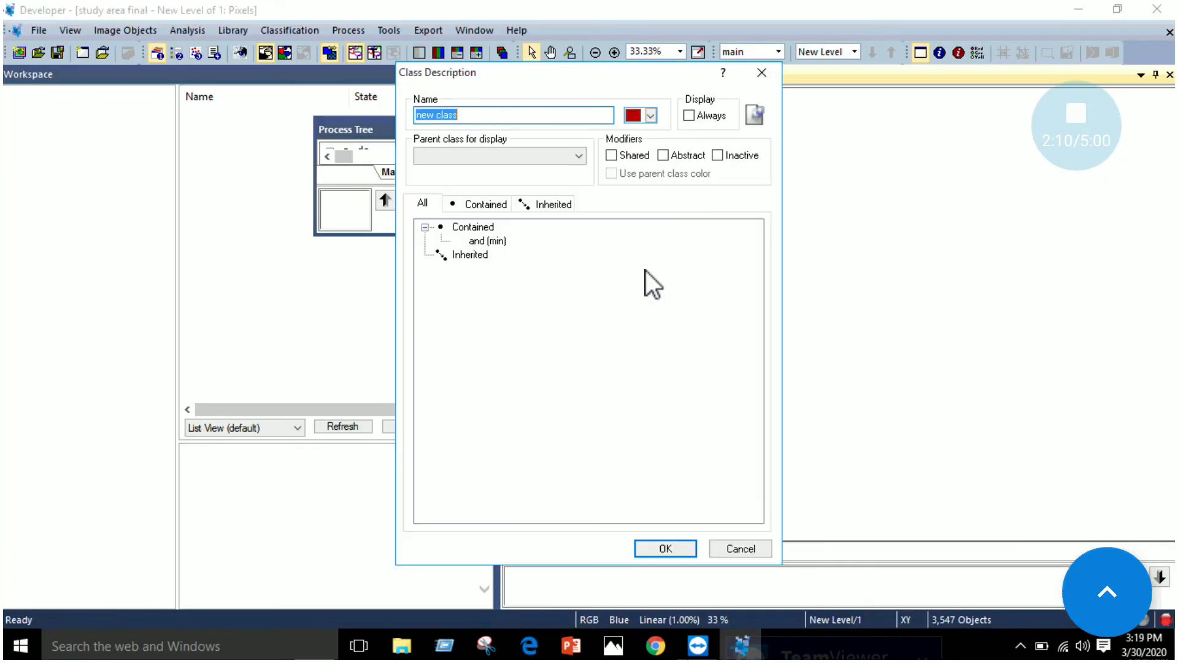
type("Vegetation")
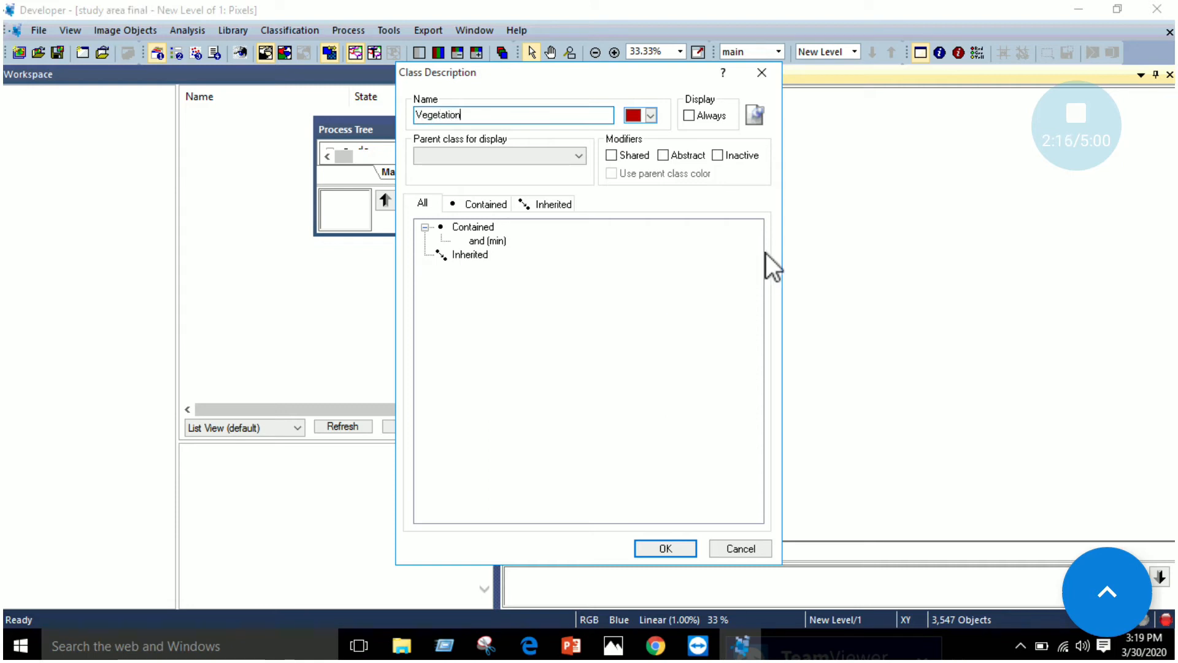
Give the Vegetation class a bright green colour, choose new class as its parent class for display and confirm it
left_click(652, 116)
left_click(692, 165)
left_click(563, 157)
left_click(512, 167)
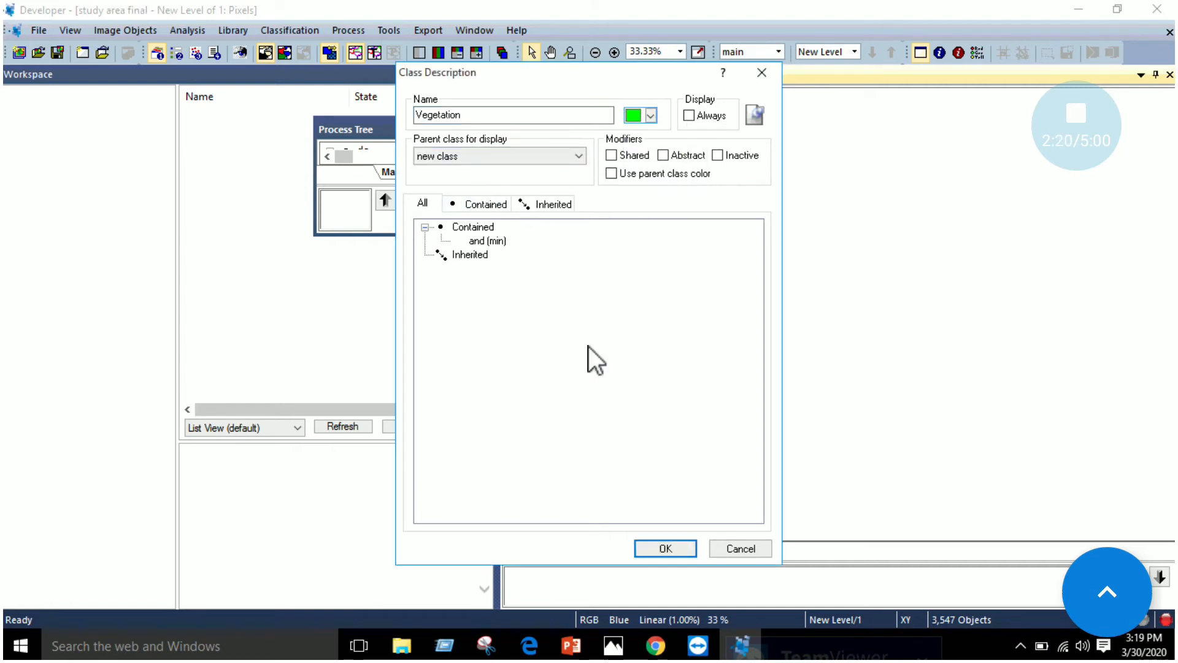
left_click(667, 549)
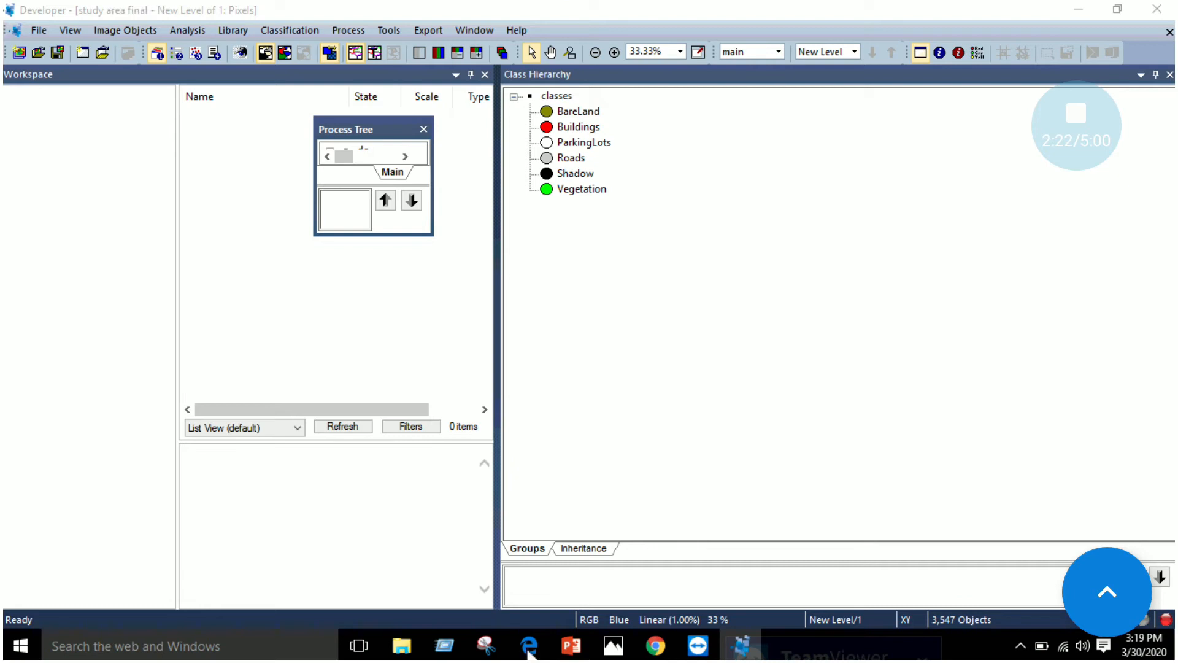
Consult the class list in Edge, and insert a seventh class named Water in eCognition
left_click(529, 653)
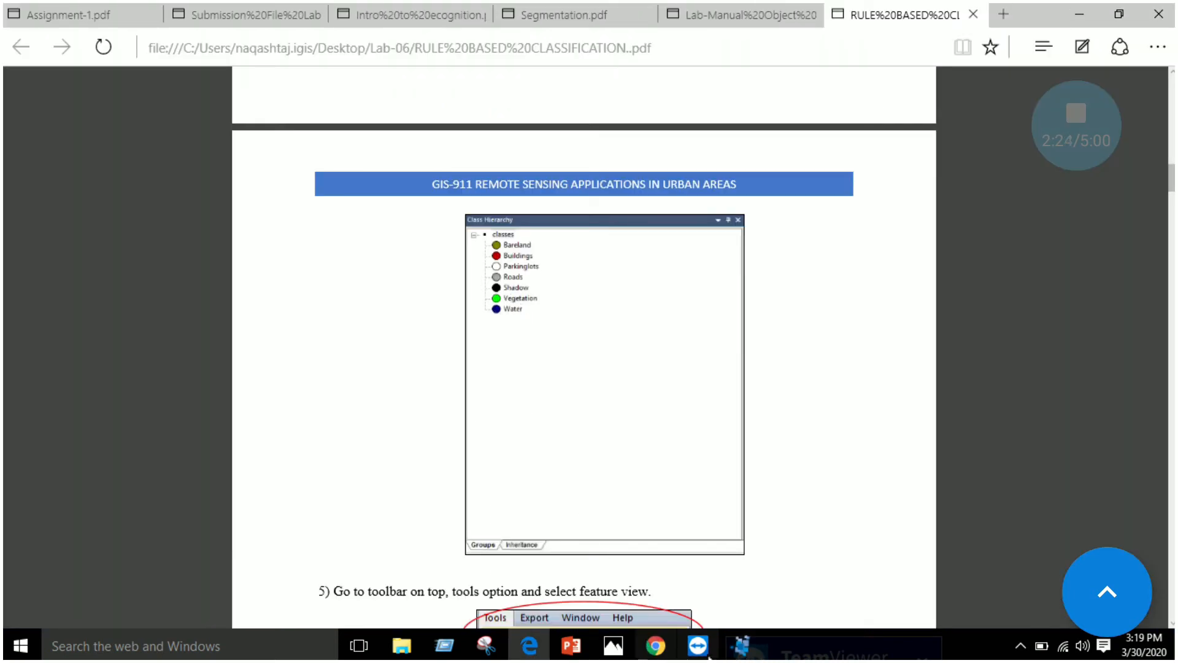
left_click(741, 645)
right_click(613, 310)
left_click(635, 314)
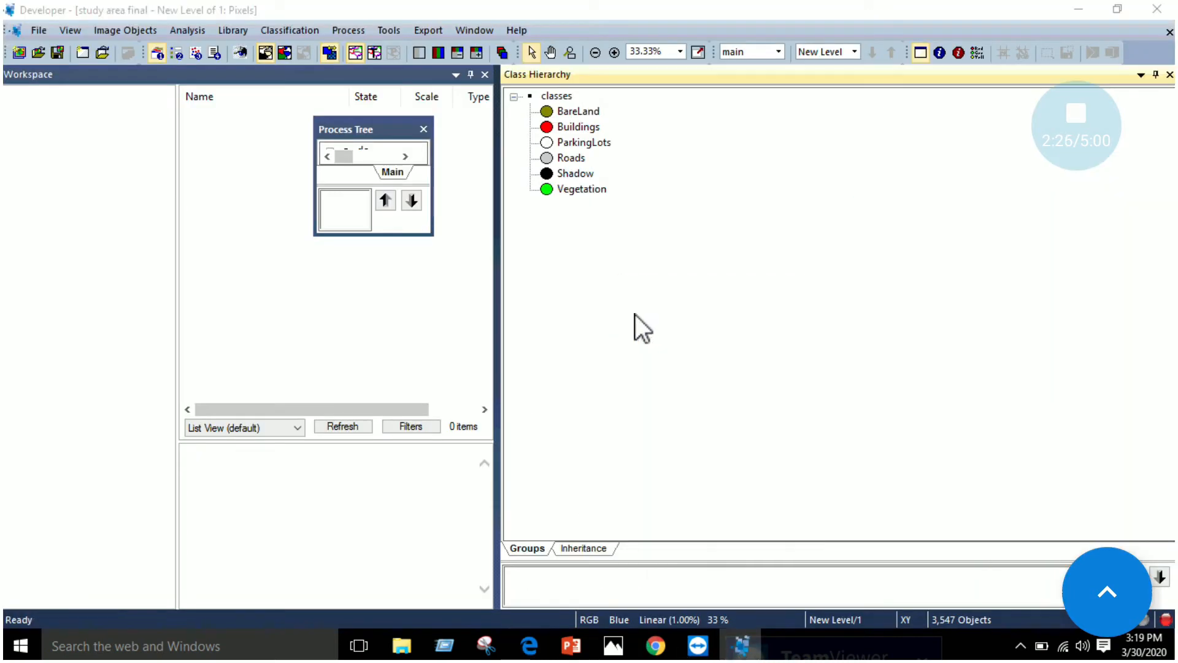
type("Wat")
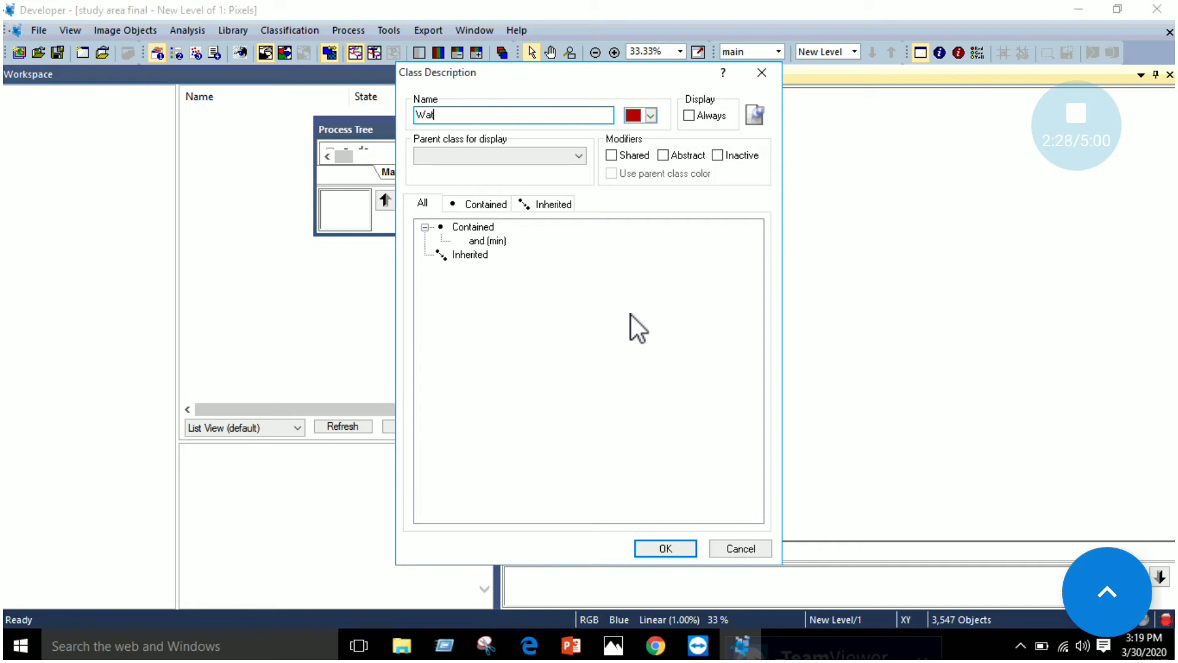
type("er")
Give the Water class a bright blue colour, choose new class as its parent class for display and confirm it
left_click(650, 115)
left_click(648, 179)
left_click(568, 155)
left_click(547, 172)
left_click(666, 546)
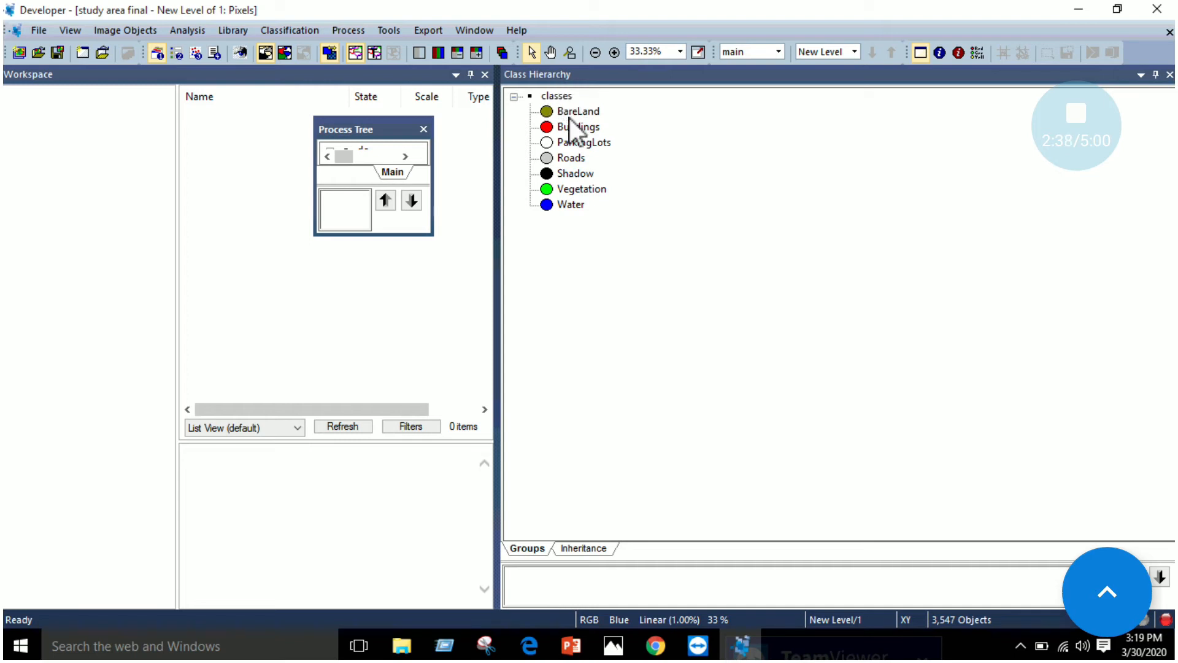
Read step 5 of the lab manual in Edge, and open the Feature View in eCognition
left_click(529, 645)
scroll(547, 411, "down", 4)
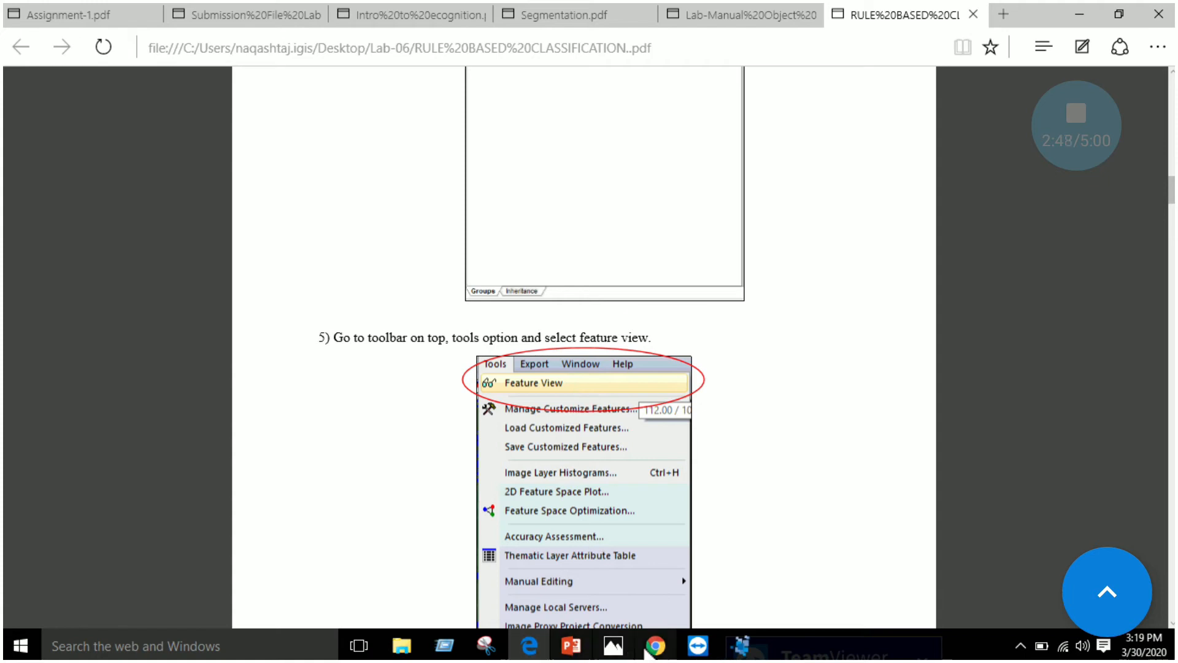
left_click(742, 646)
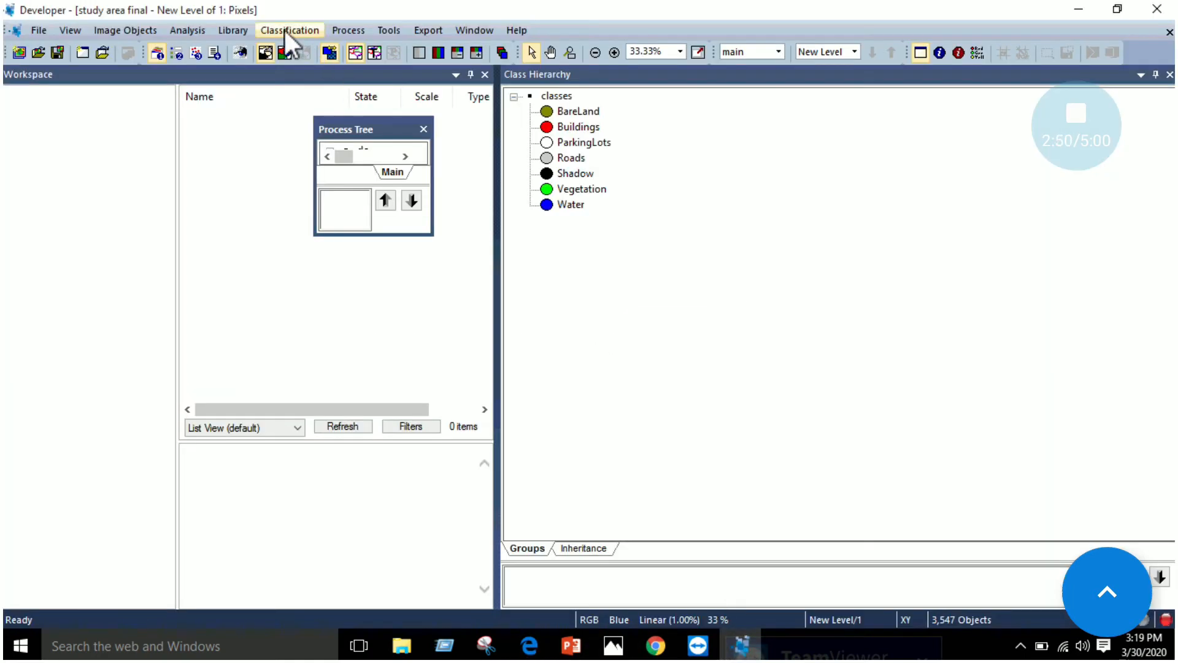
left_click(390, 31)
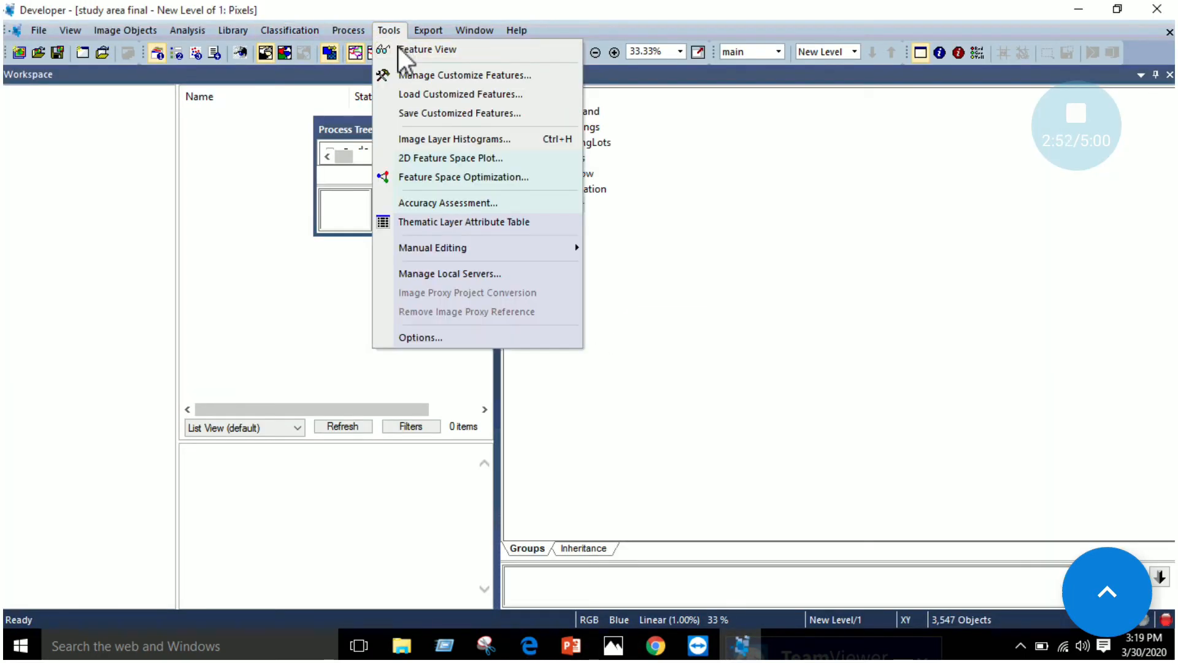
left_click(440, 50)
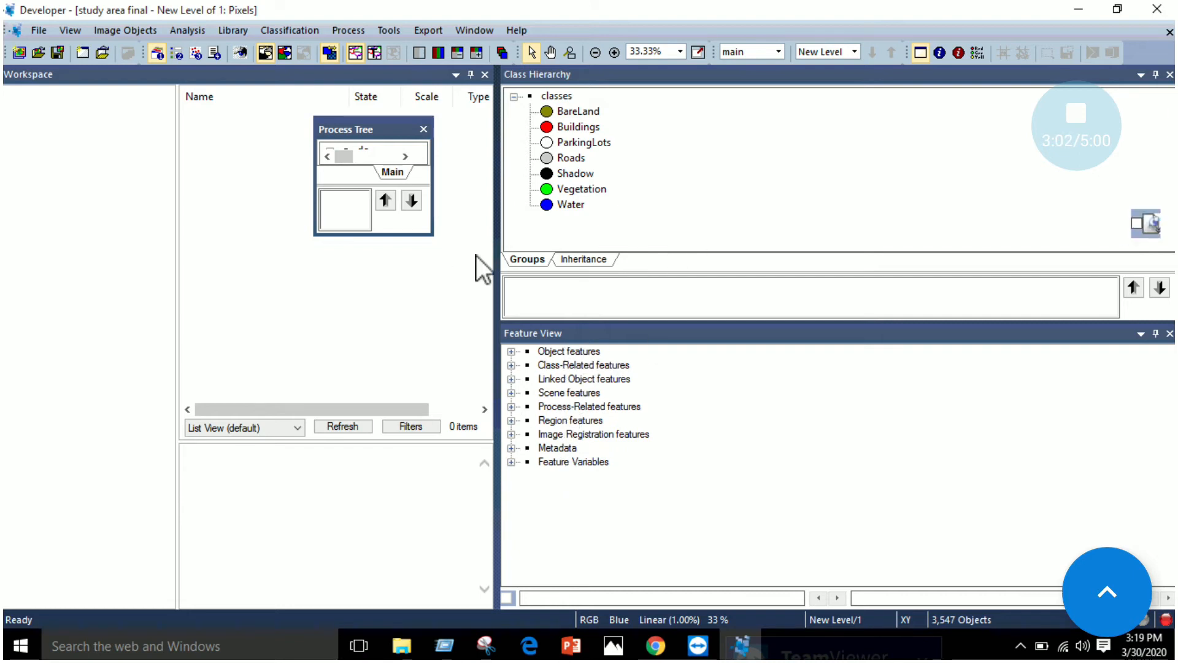
Read the manual's arithmetic feature instructions in Edge, and expand Object features with its Layer Values and Customized groups in eCognition's Feature View
left_click(529, 645)
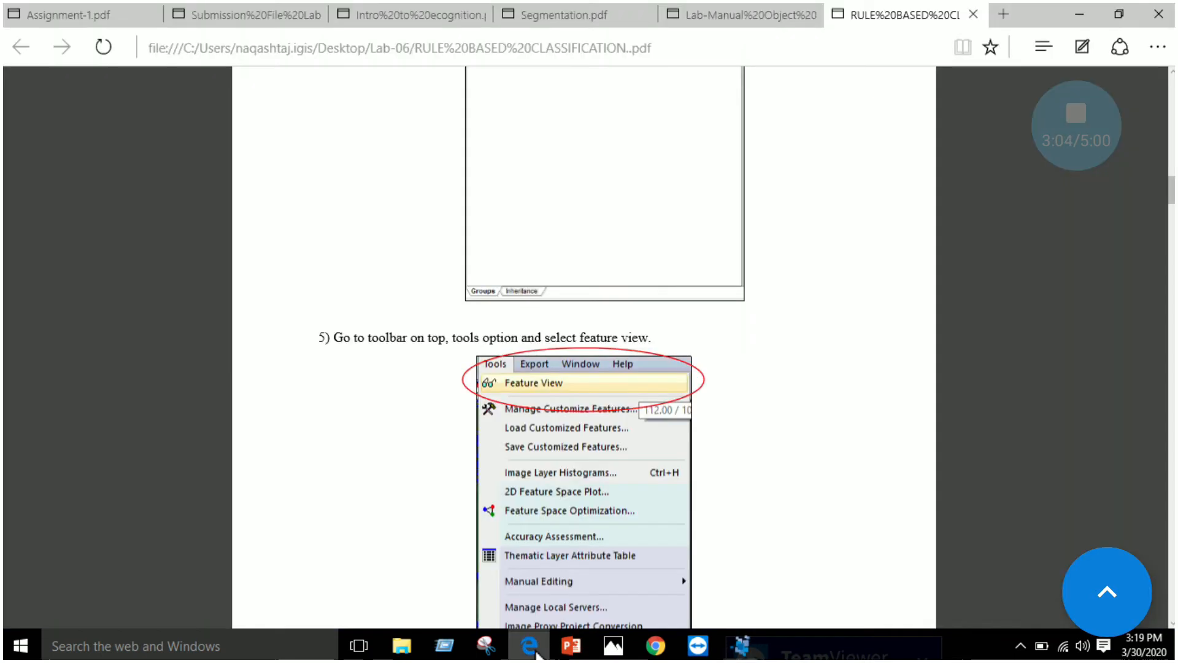
scroll(555, 370, "down", 9)
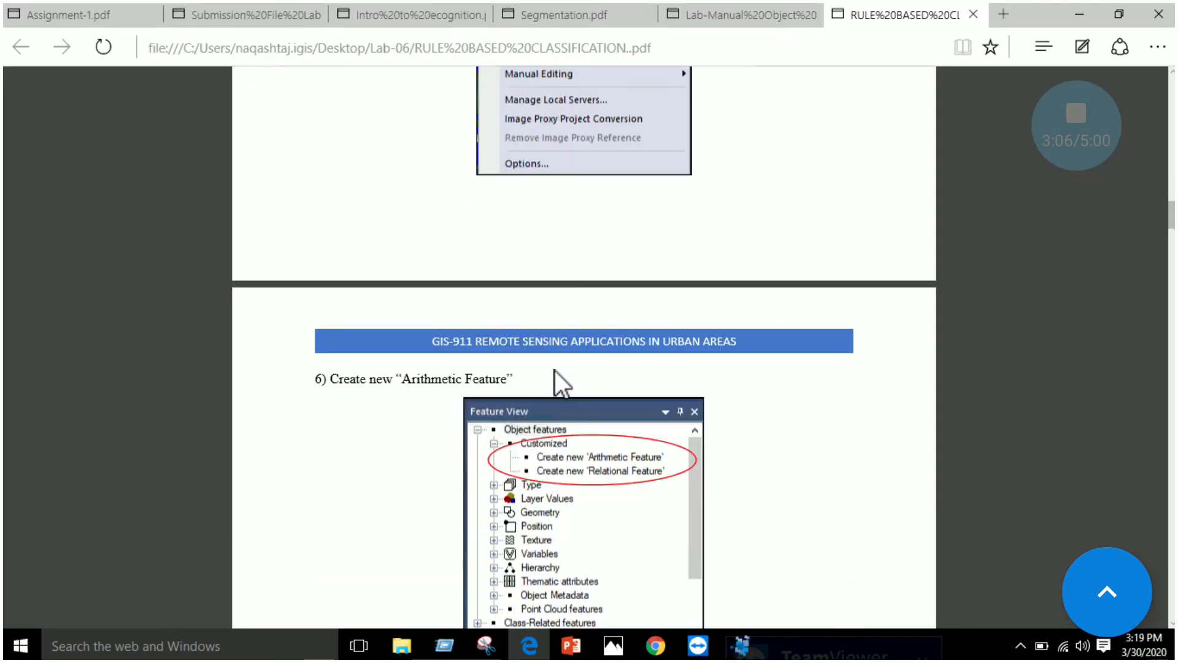
scroll(591, 293, "up", 7)
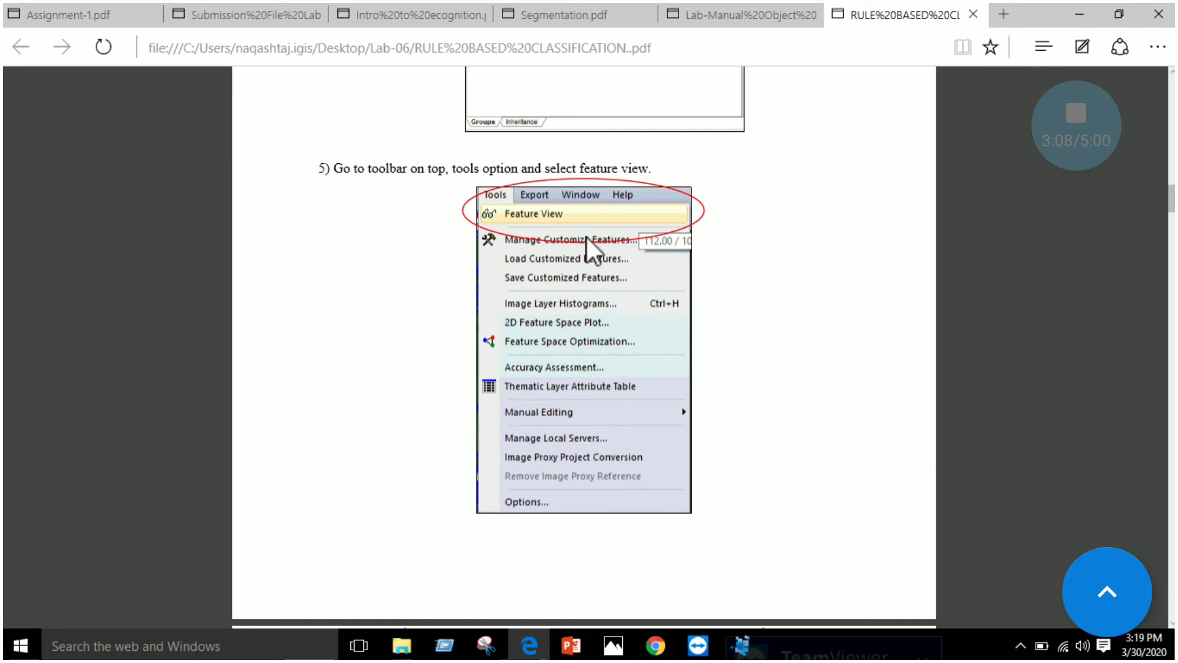
scroll(587, 333, "down", 7)
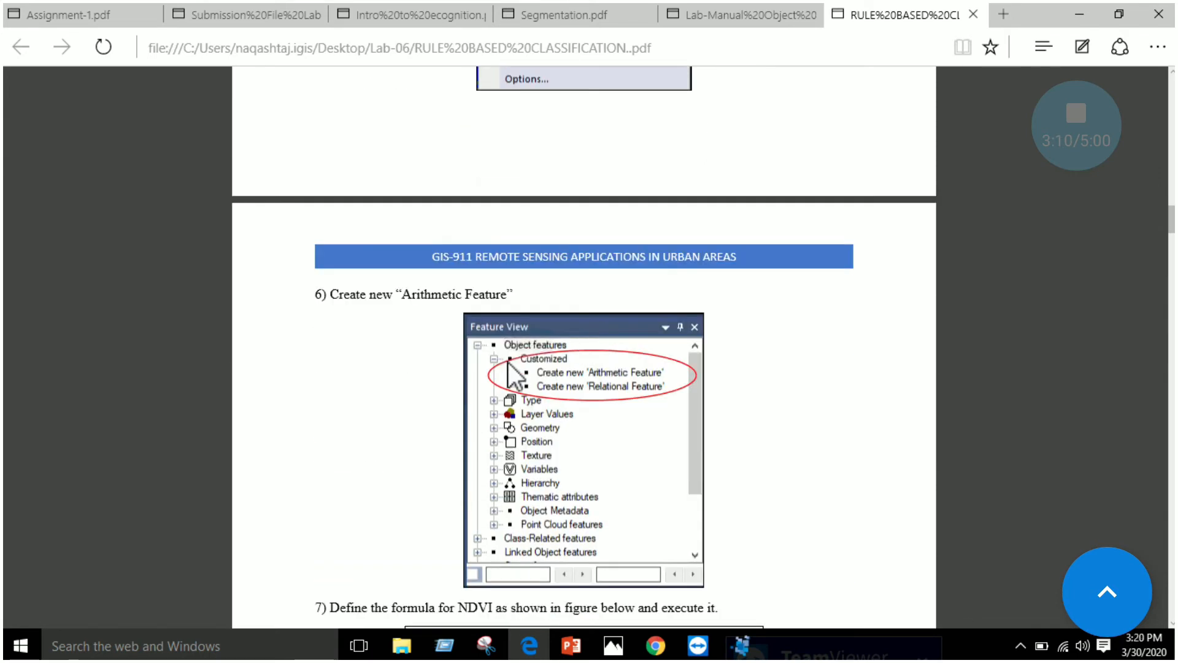
scroll(429, 319, "down", 1)
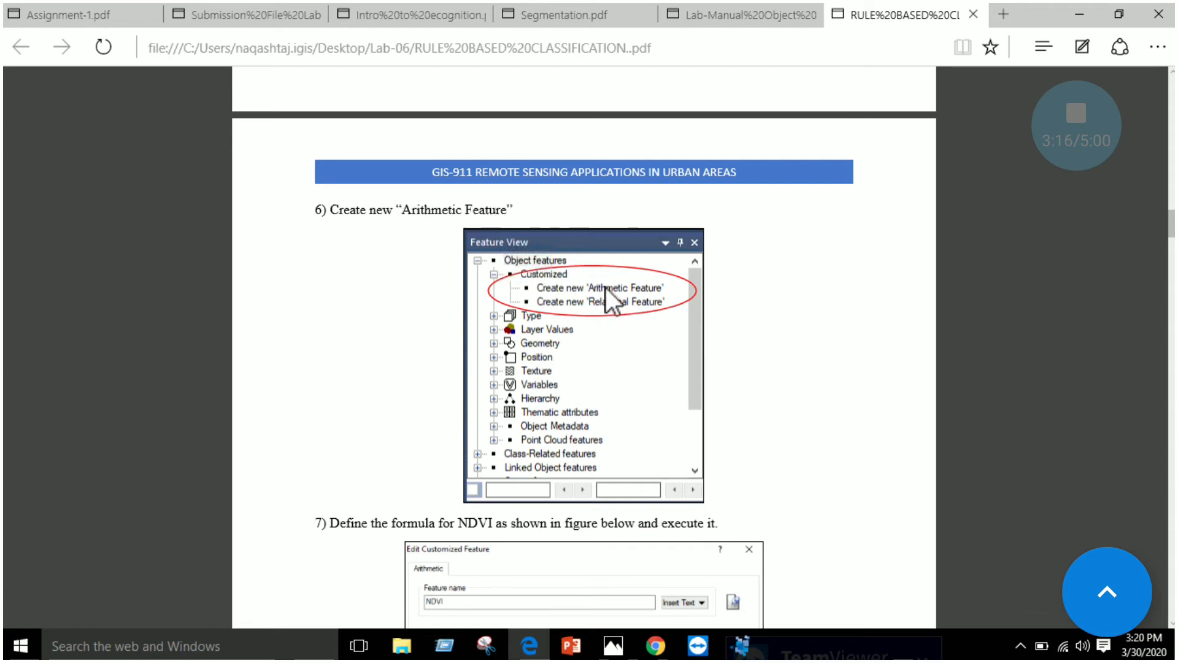
left_click(738, 647)
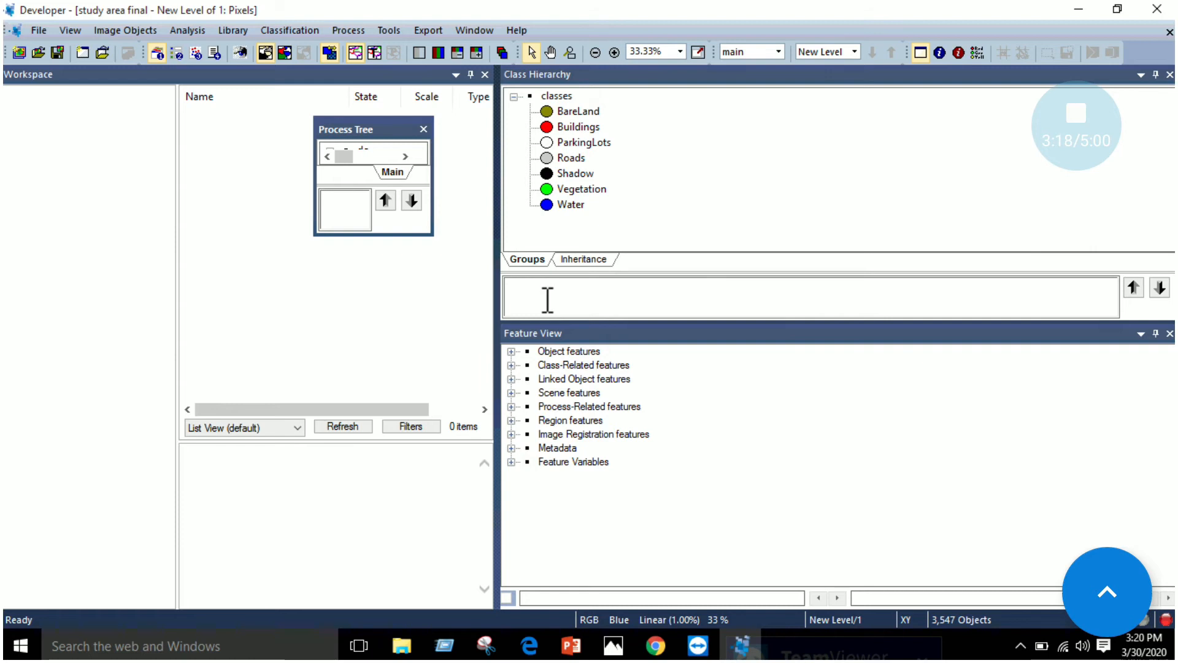
left_click(510, 351)
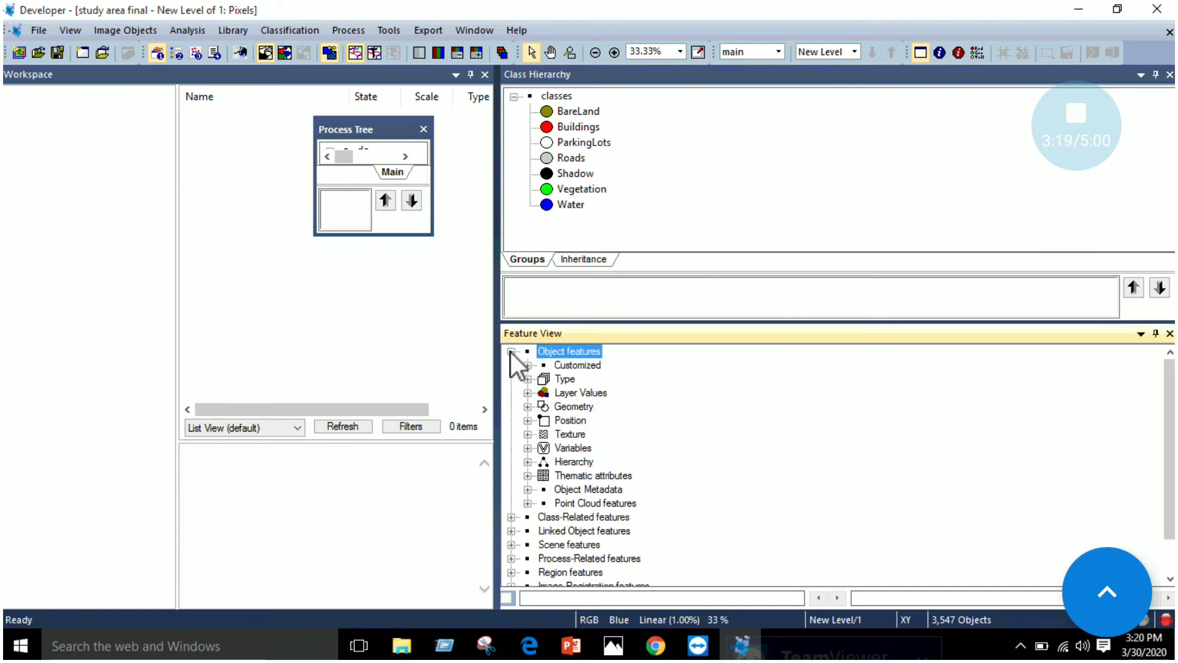
left_click(527, 393)
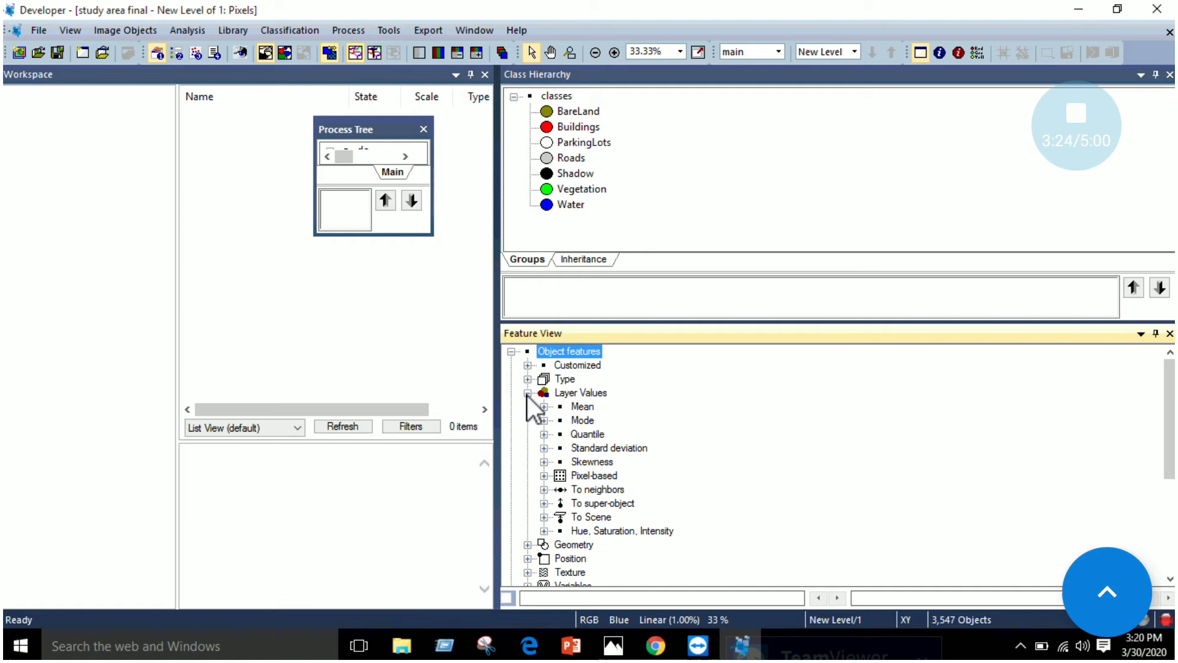
left_click(527, 365)
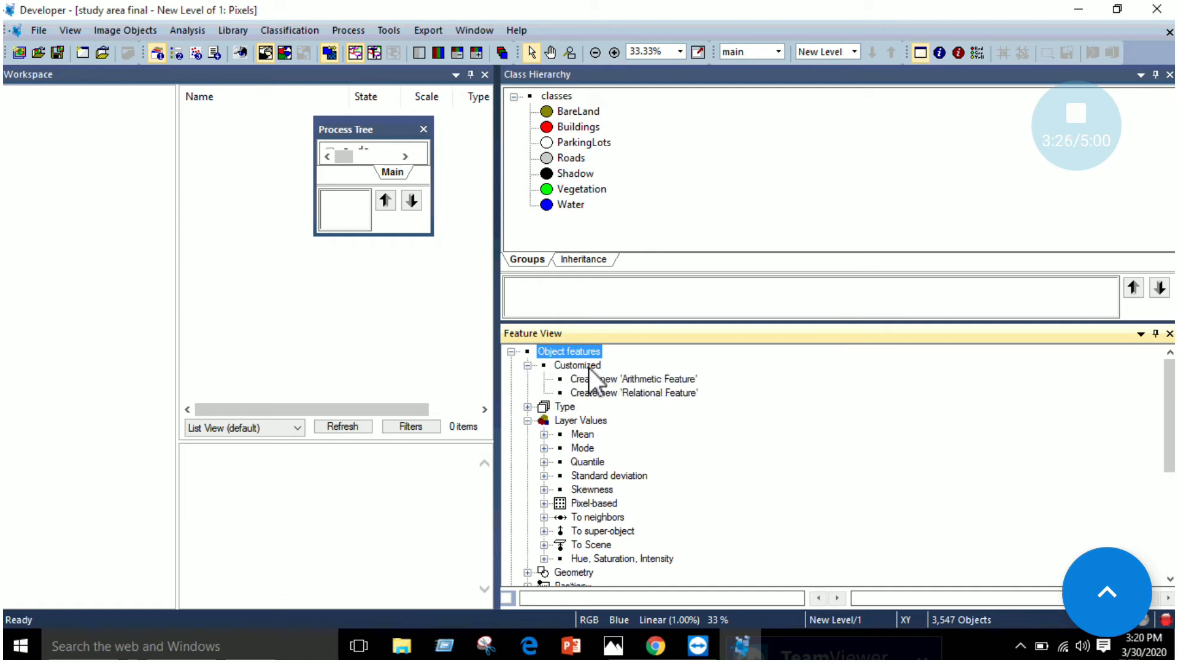
Read step 7 of the lab manual in Edge, and start a new arithmetic feature from eCognition's Feature View
left_click(632, 380)
left_click(636, 391)
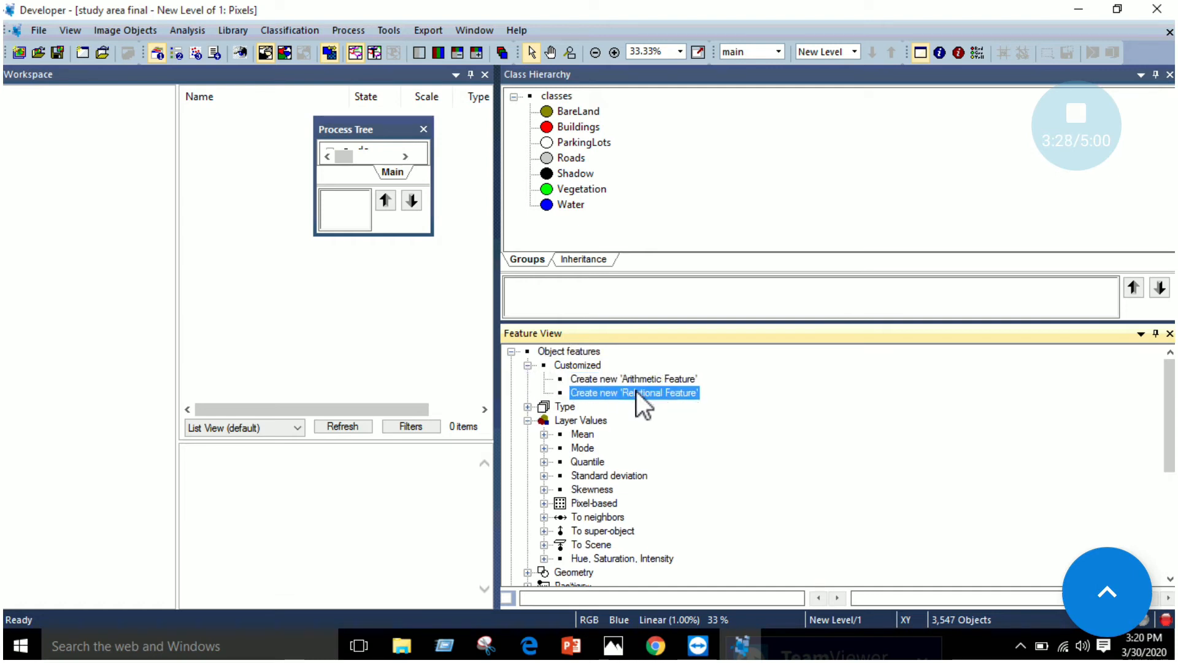
left_click(642, 381)
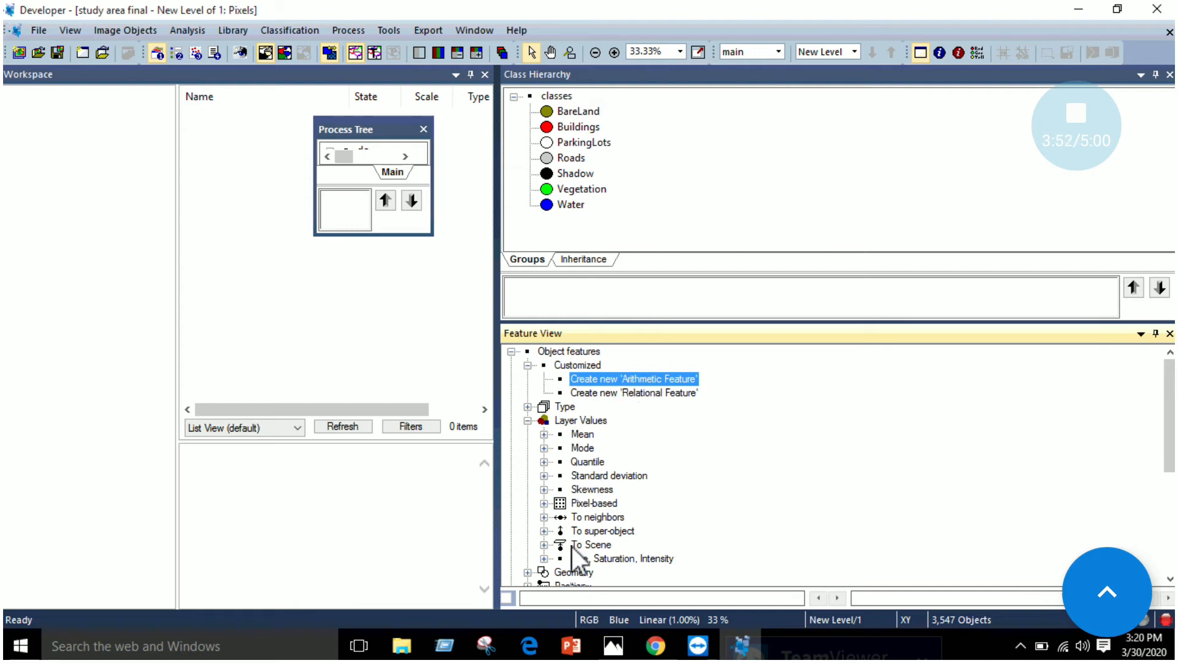
key("alt+Tab")
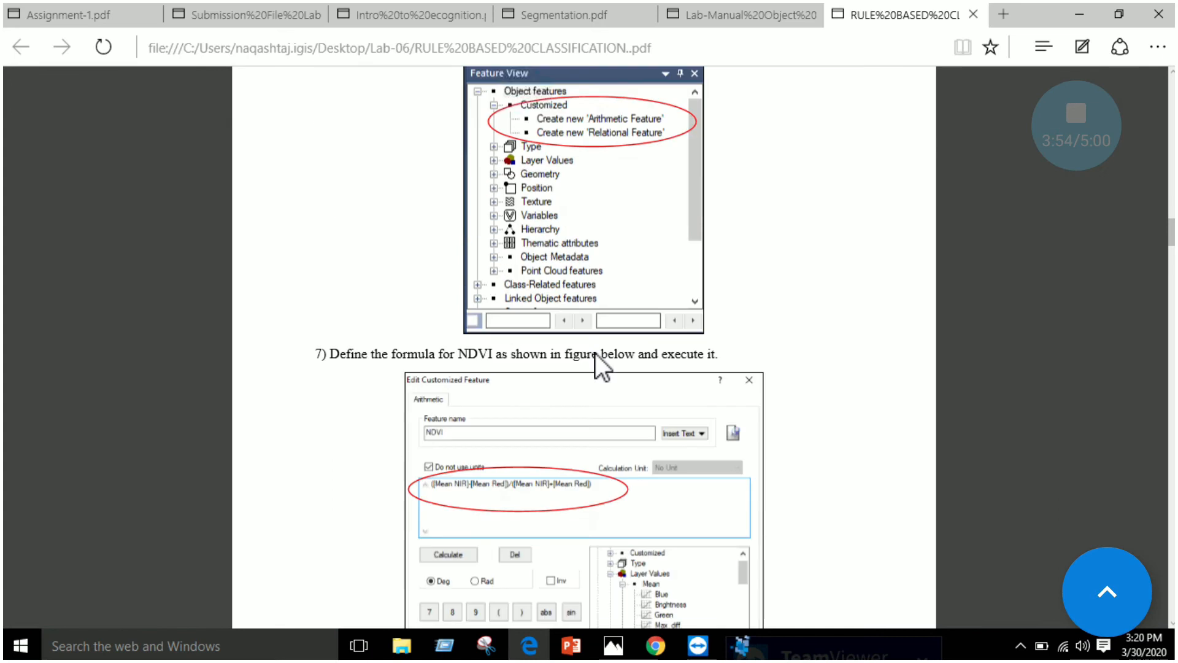
scroll(571, 359, "down", 1)
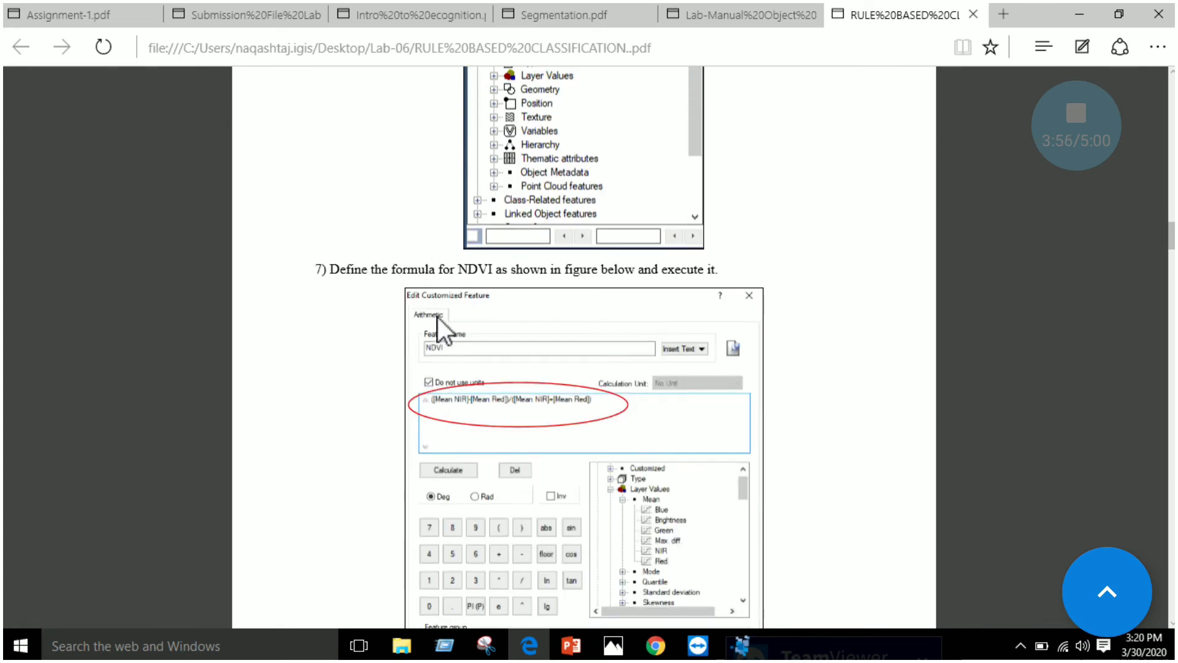
left_click(741, 644)
double_click(612, 380)
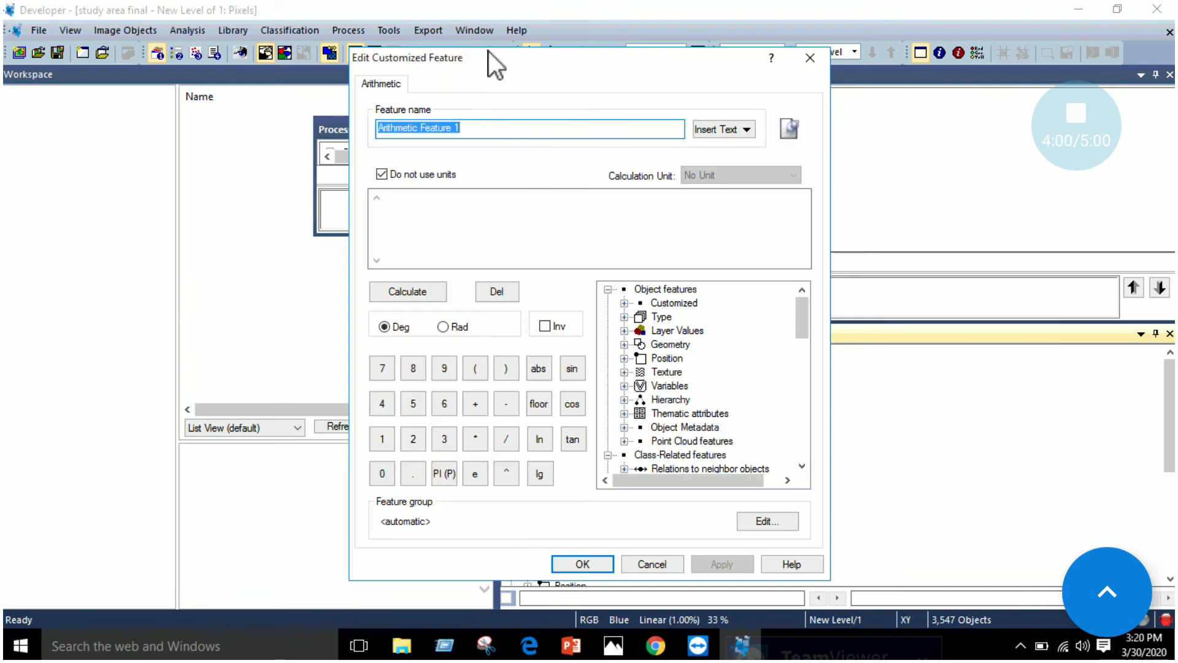
Check the manual's feature name in Edge, and name the customized feature NDVI in eCognition
left_click(529, 646)
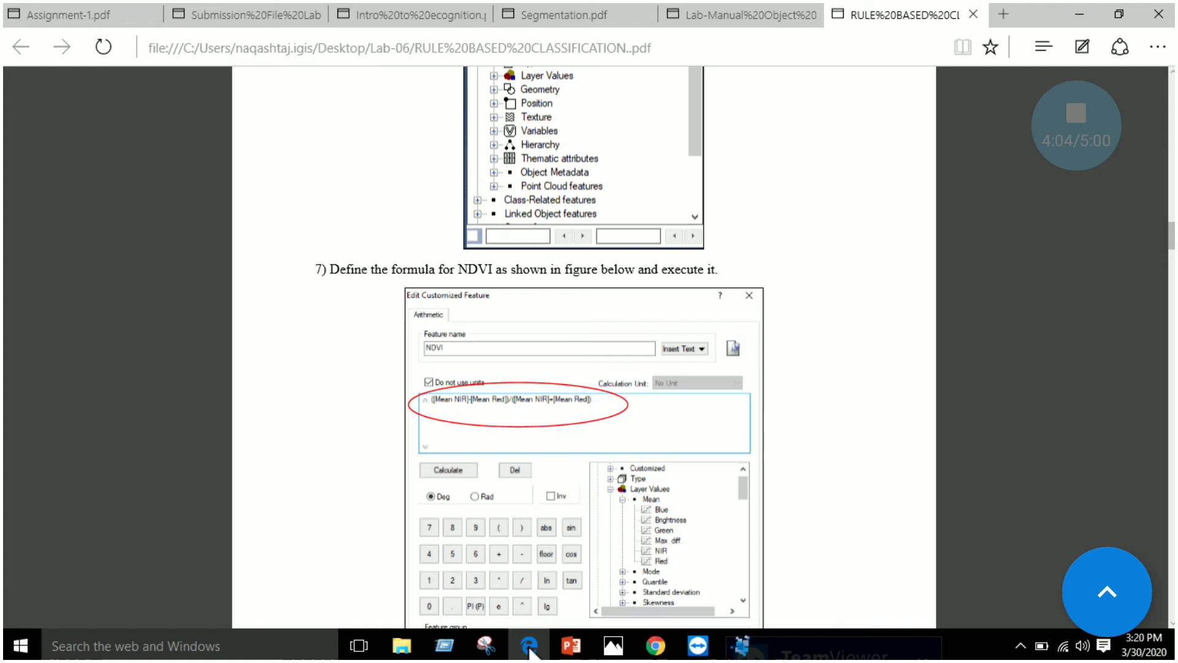
left_click(741, 644)
type("ND")
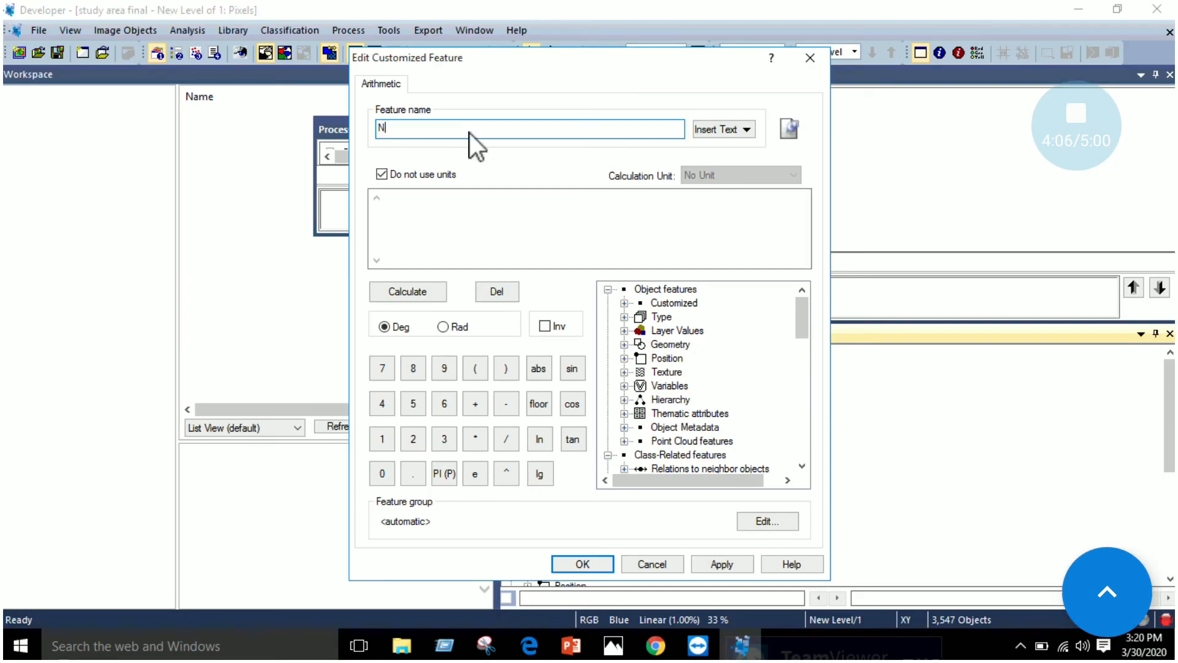
type("VI")
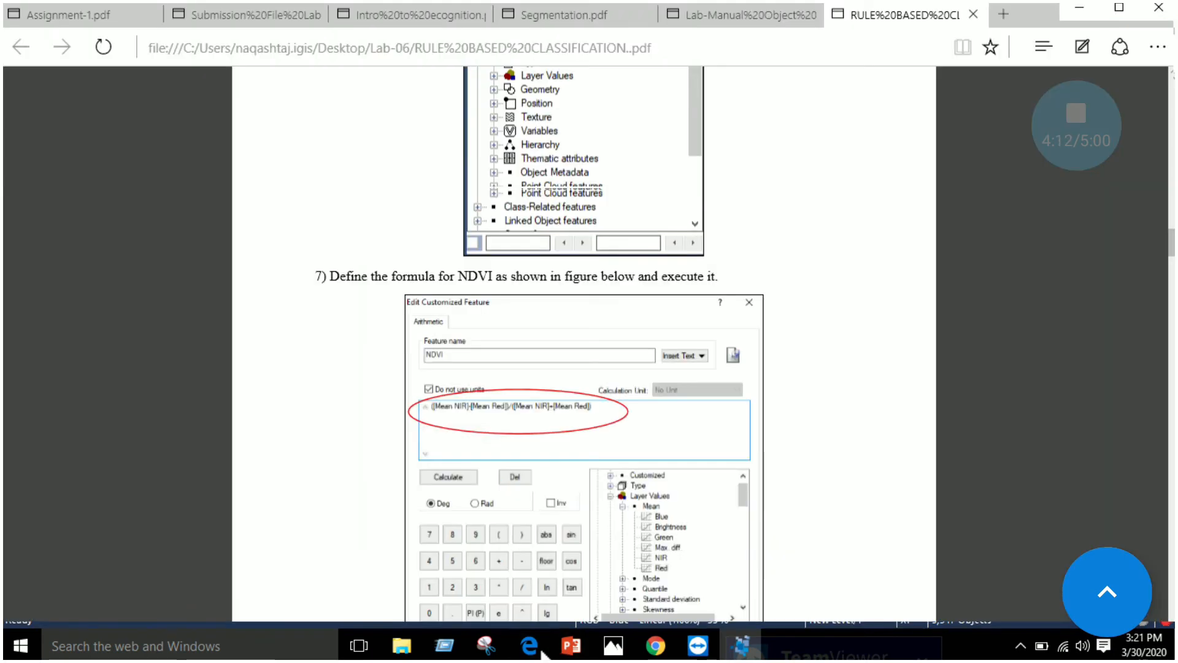
Review the manual's NDVI formula in Edge, and expand Layer Values and its Mean group in eCognition's customized feature dialog
left_click(540, 650)
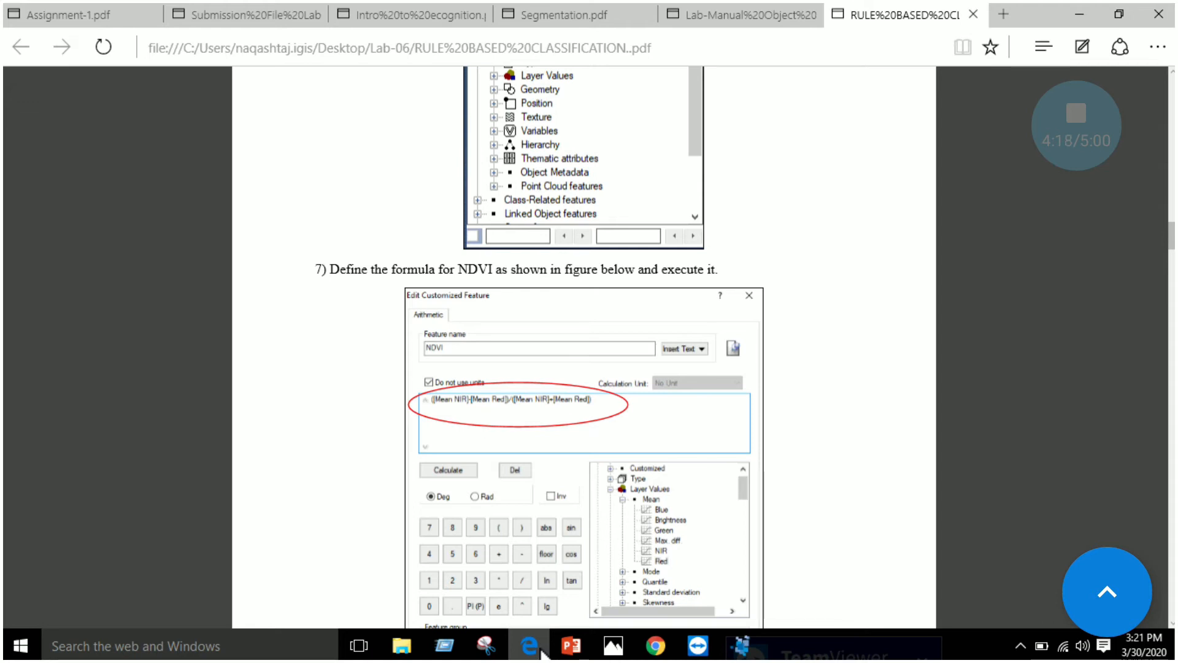
left_click(541, 650)
left_click(448, 205)
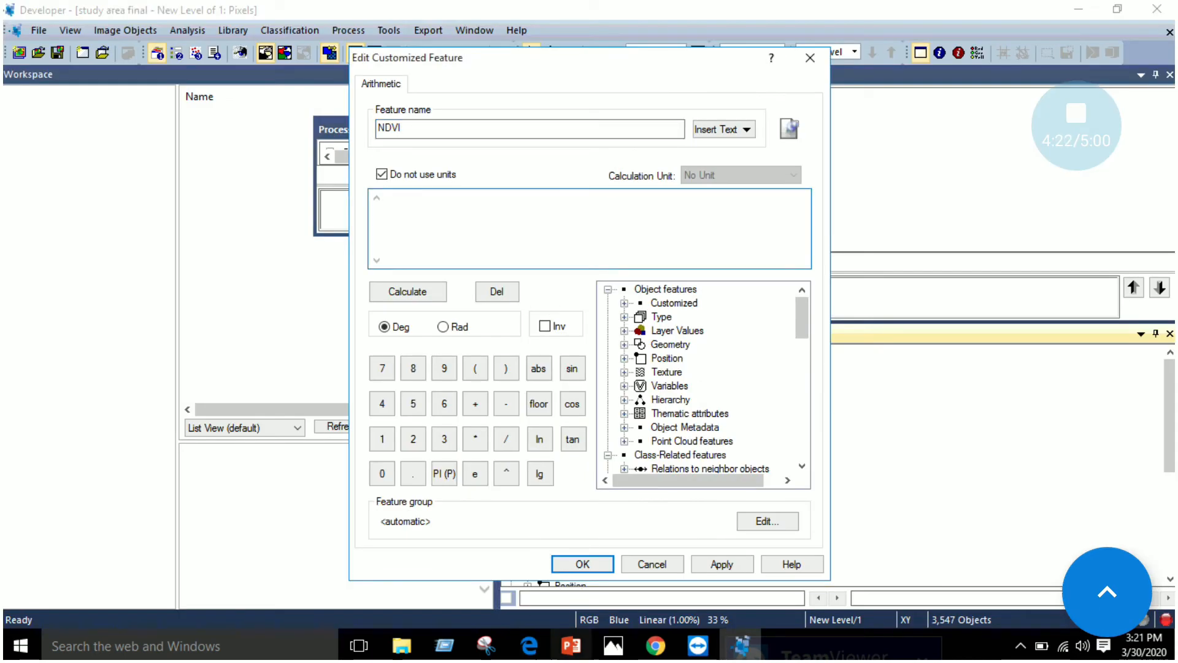
left_click(531, 652)
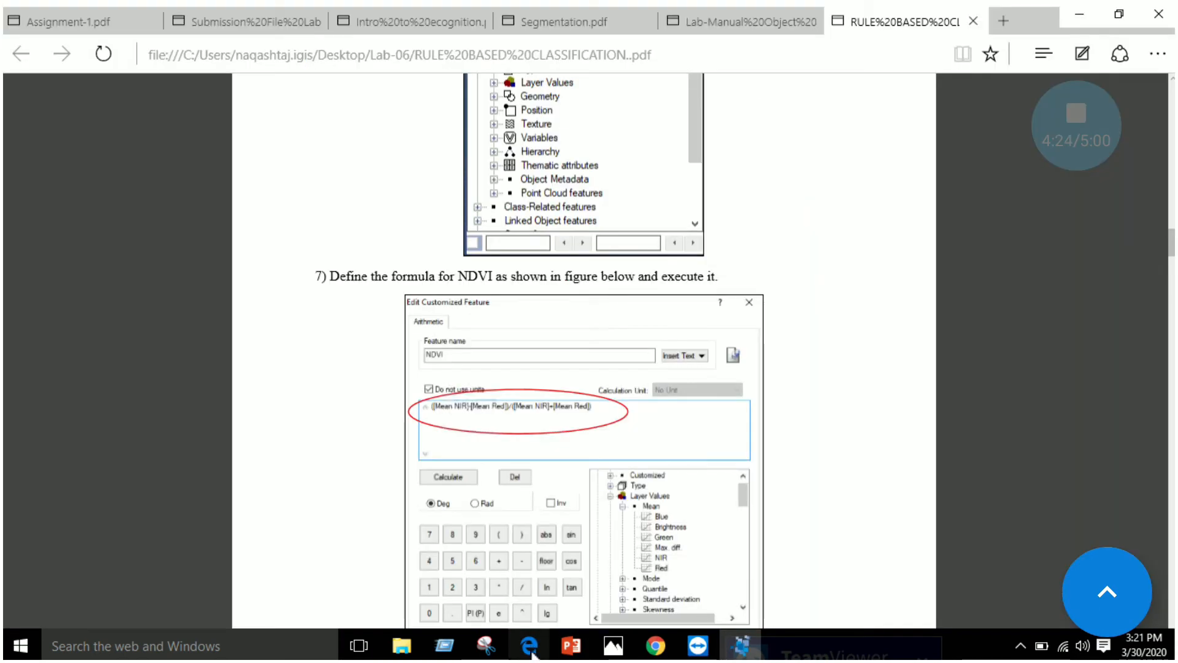
scroll(697, 459, "down", 3)
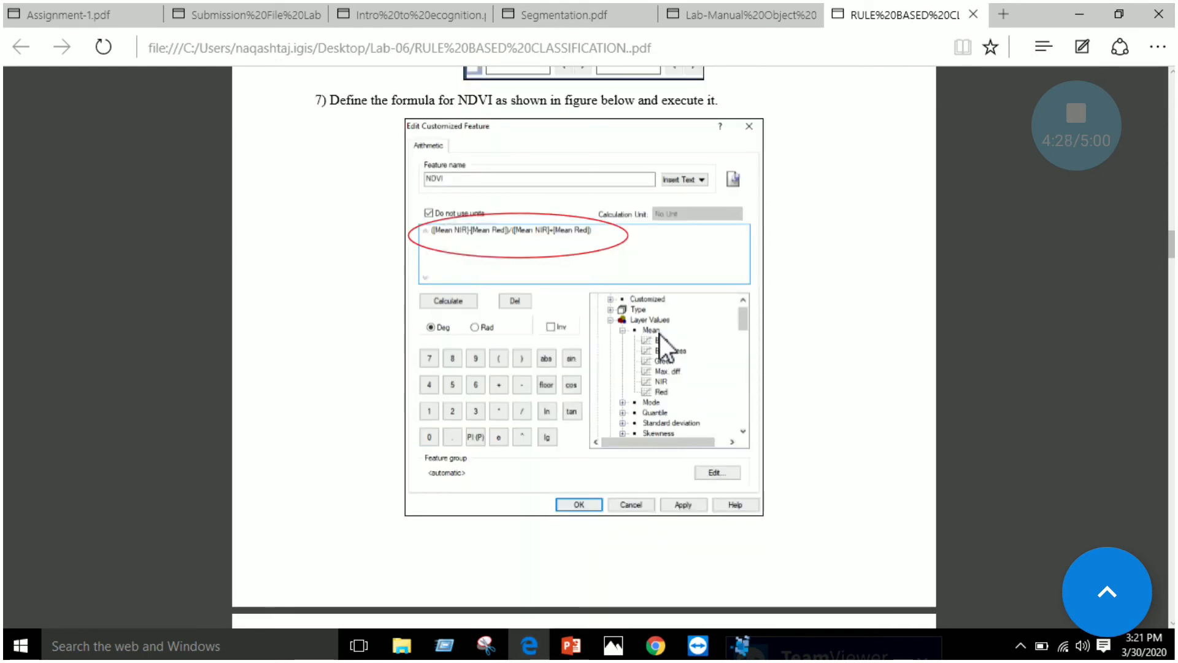
left_click(531, 646)
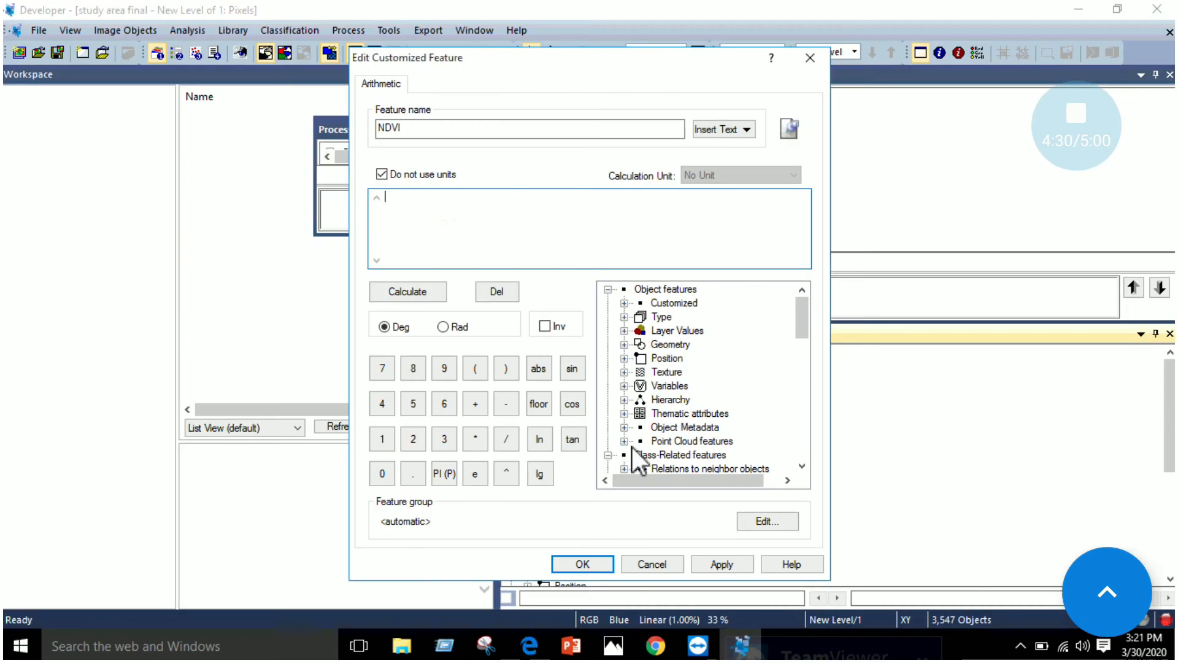
left_click(625, 330)
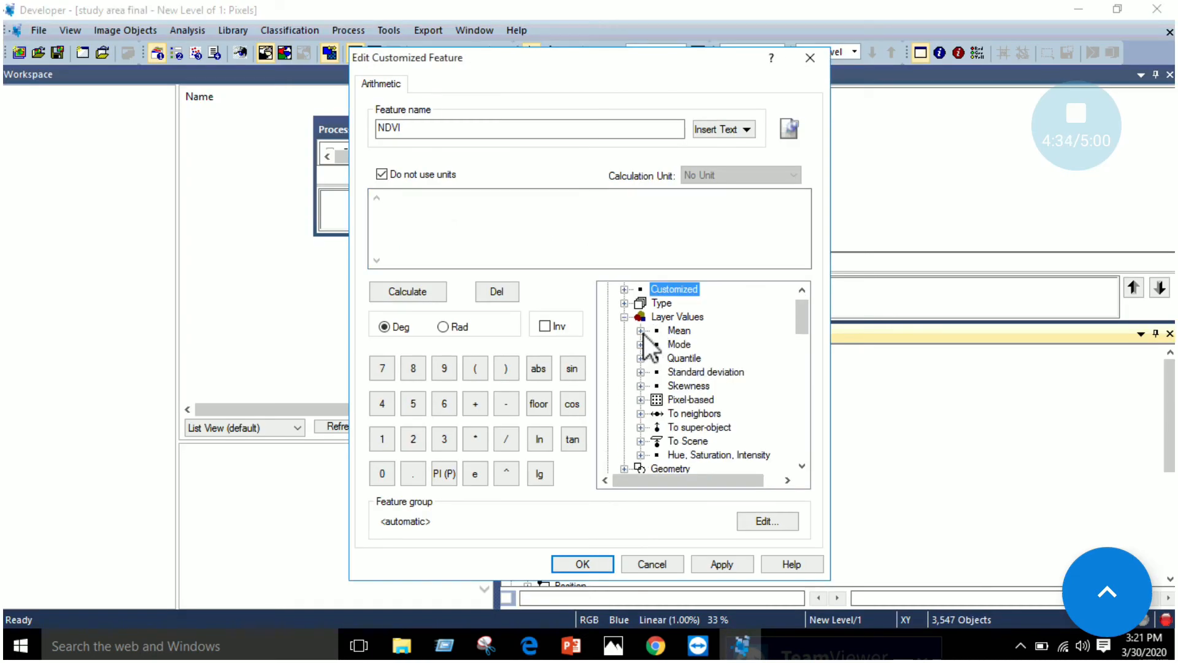
left_click(642, 332)
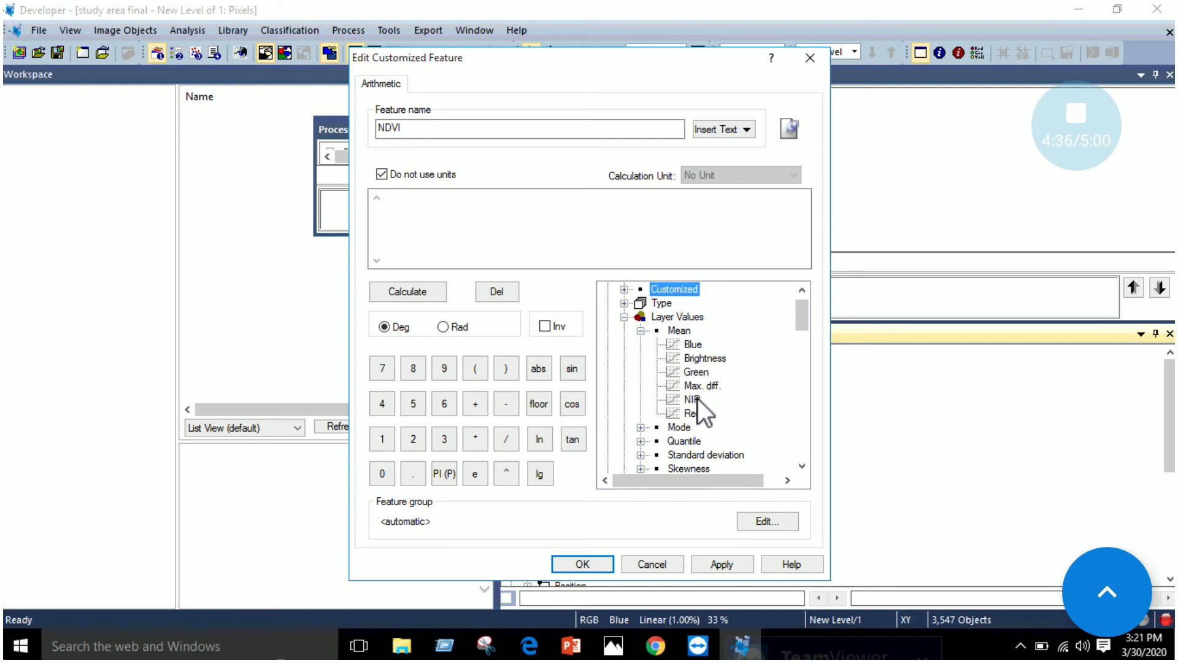
Enter the NDVI formula's numerator as ([Mean NIR]-[Mean Red])
left_click(456, 215)
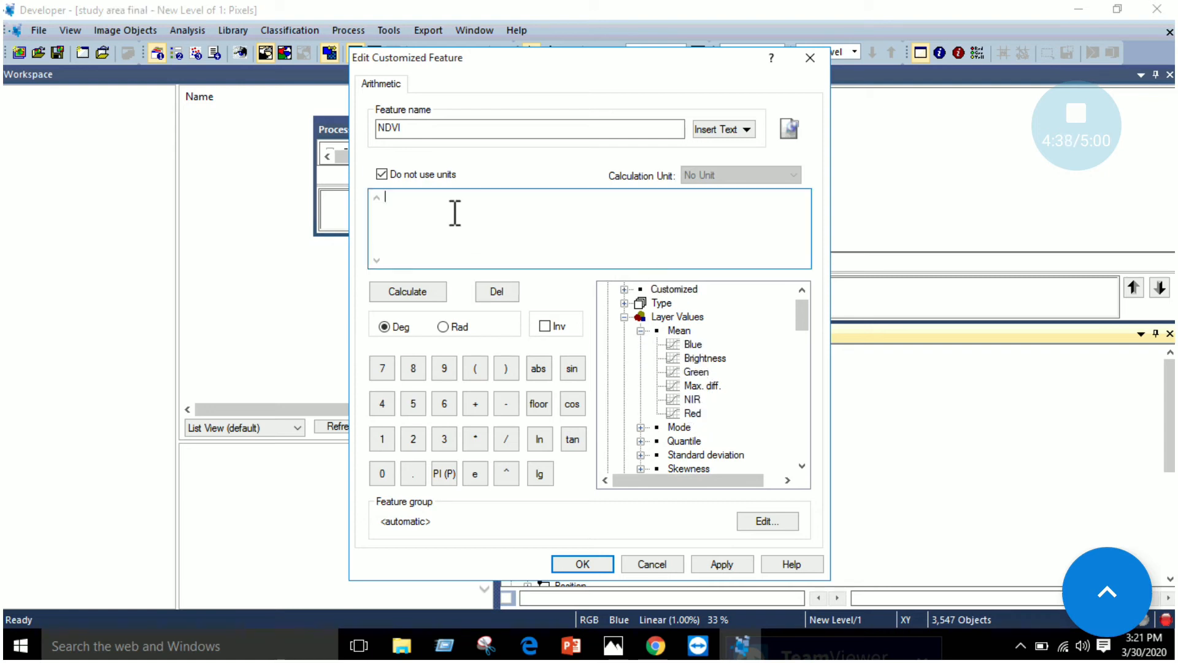
left_click(477, 367)
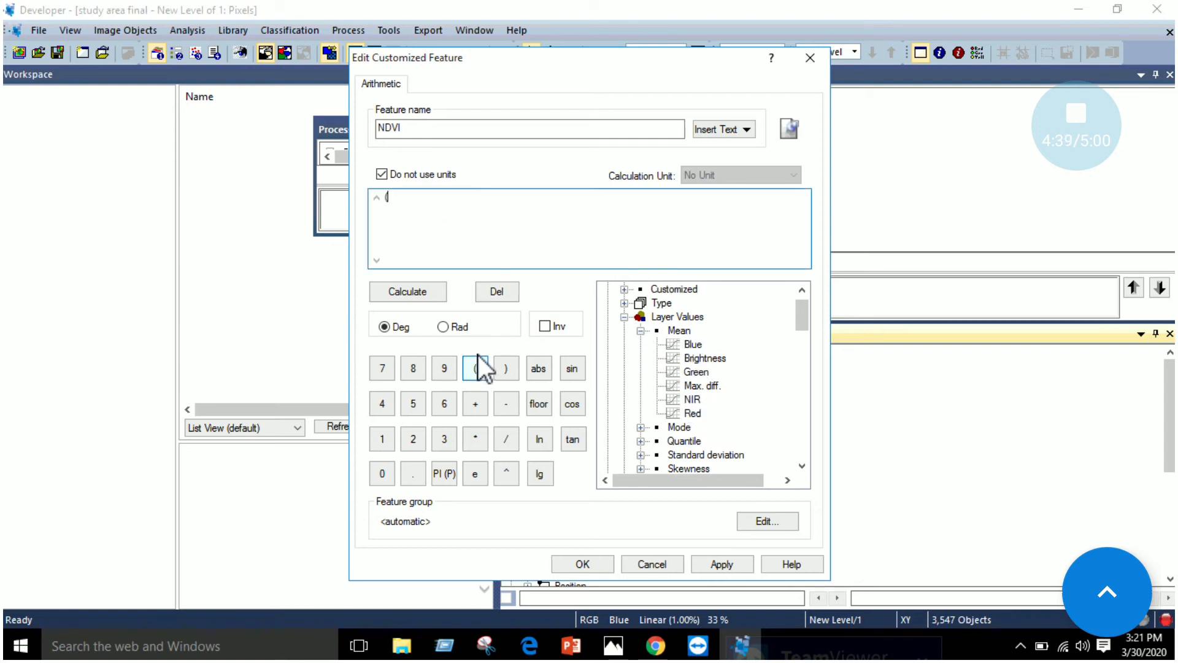
left_click(692, 400)
double_click(692, 399)
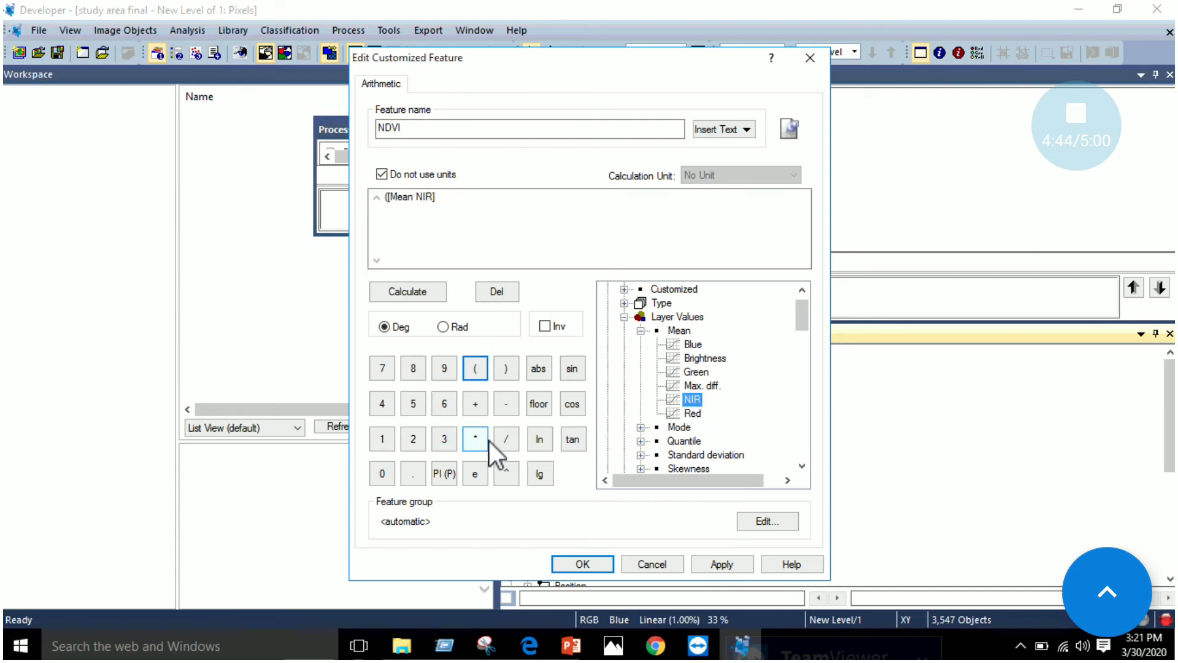
left_click(504, 406)
left_click(697, 413)
double_click(697, 413)
left_click(506, 369)
Complete the NDVI formula by dividing the numerator by ([Mean NIR]+[Mean Red])
left_click(505, 441)
double_click(692, 399)
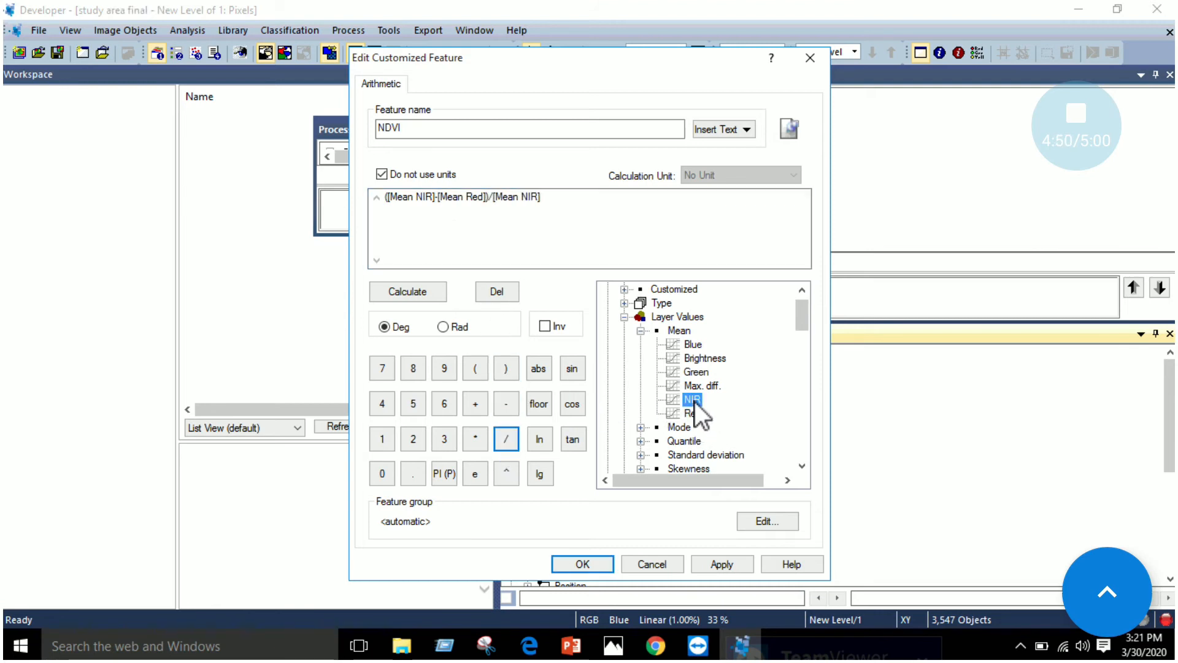
left_click(498, 199)
left_click(475, 368)
left_click(475, 403)
double_click(692, 413)
left_click(505, 368)
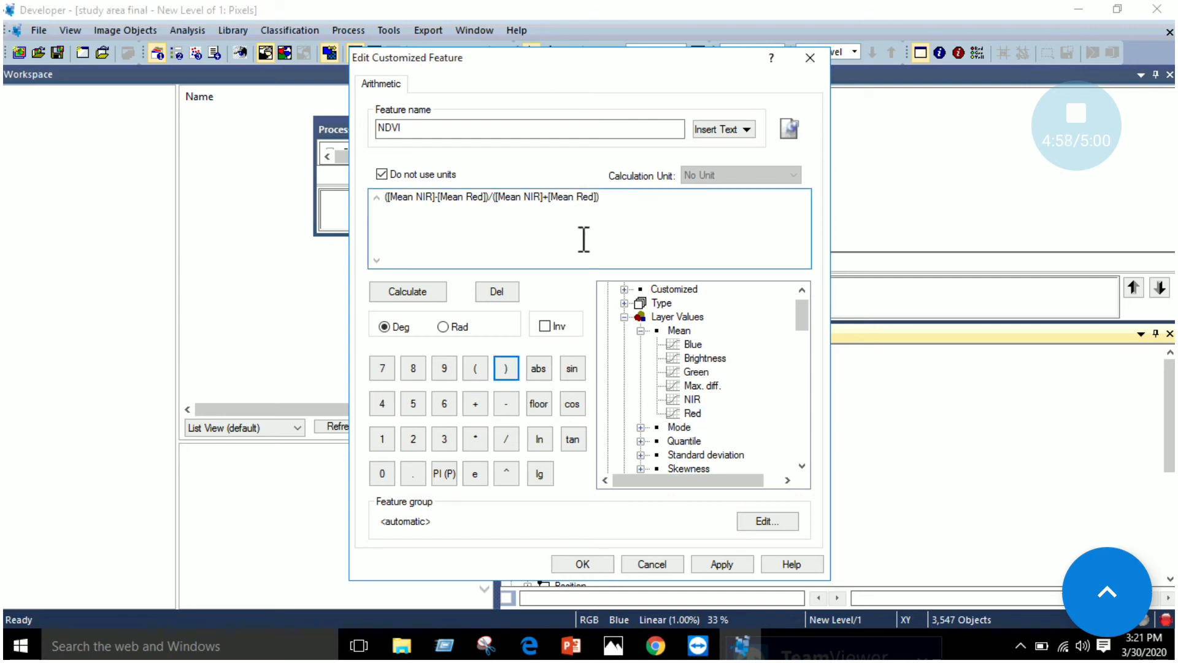
mouse_move(537, 649)
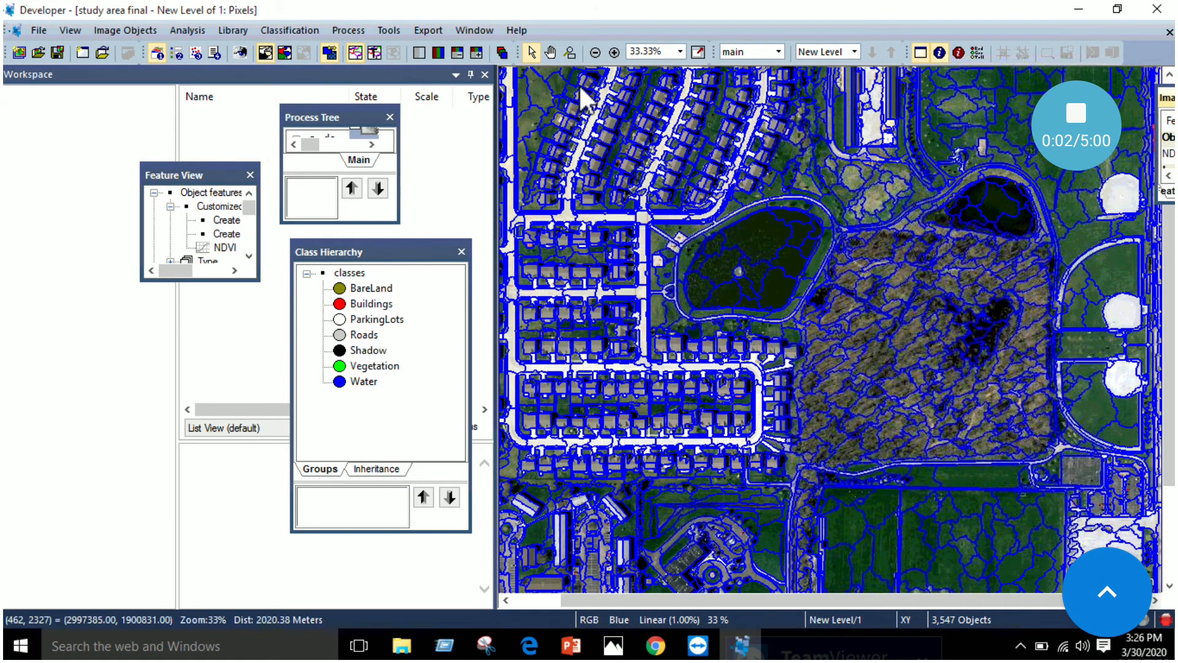
Bring the Image Object Information window out over the image, enlarge it and place it beside the class hierarchy
left_click(126, 29)
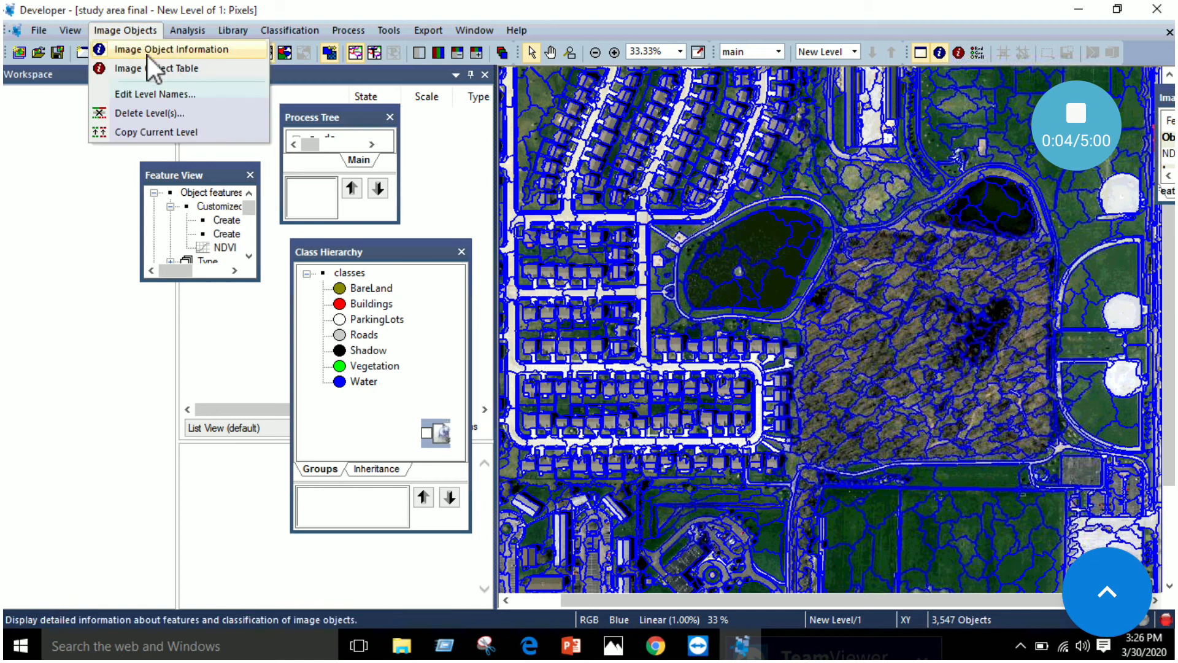
left_click(759, 16)
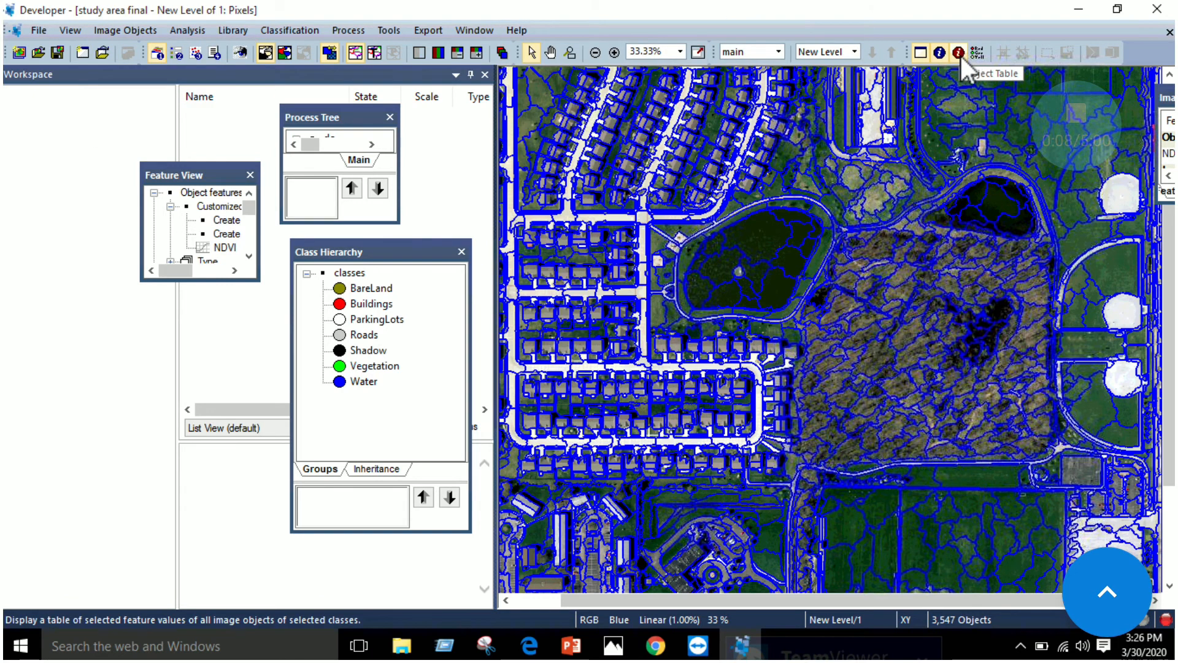
left_click(939, 53)
left_click_drag(1154, 98, 642, 108)
left_click_drag(760, 161, 876, 364)
left_click_drag(775, 115, 656, 117)
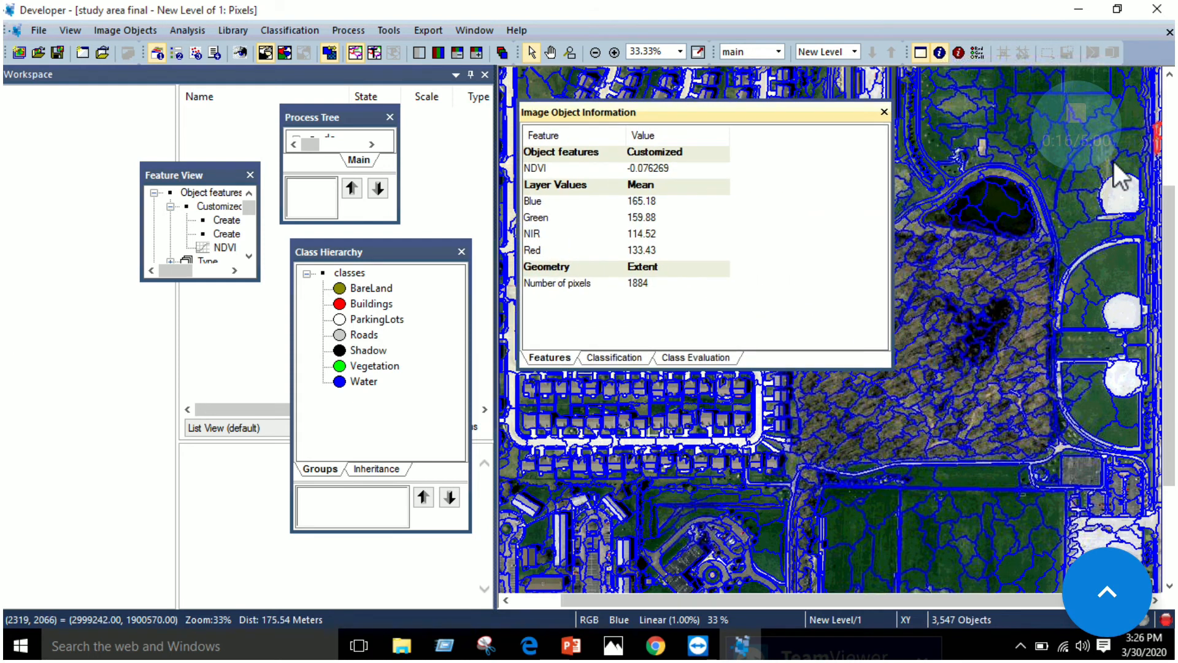
Inspect the NDVI and layer values of the green vegetation segment just northeast of the small dark pond
scroll(1052, 210, "up", 2)
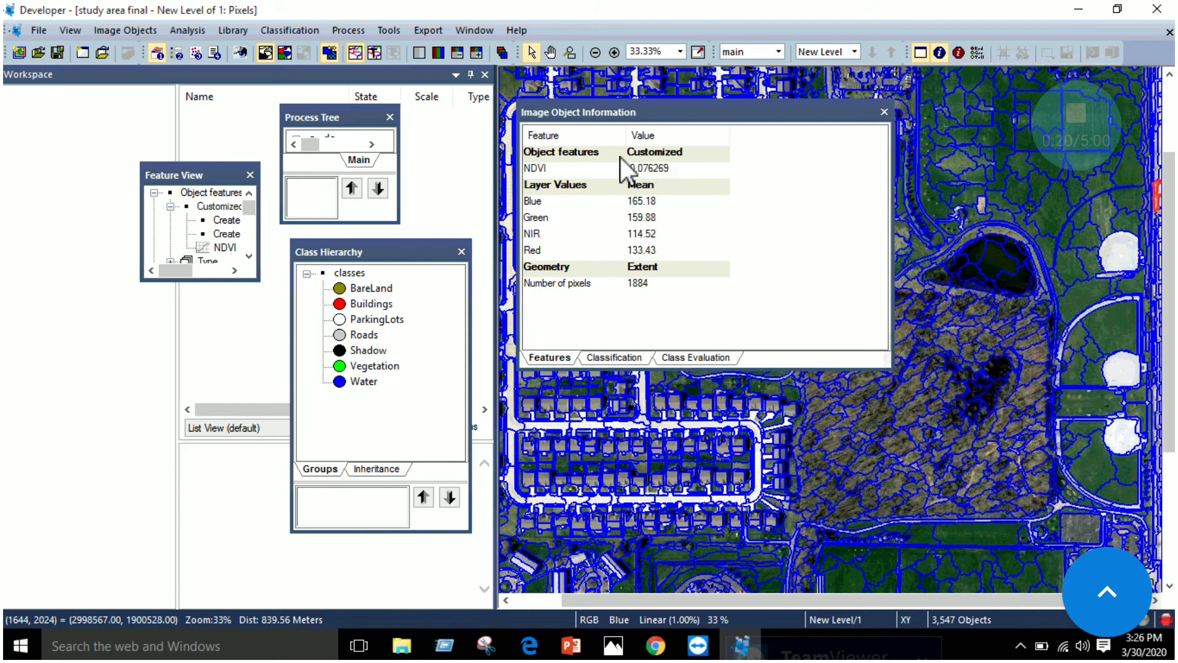
left_click(1058, 208)
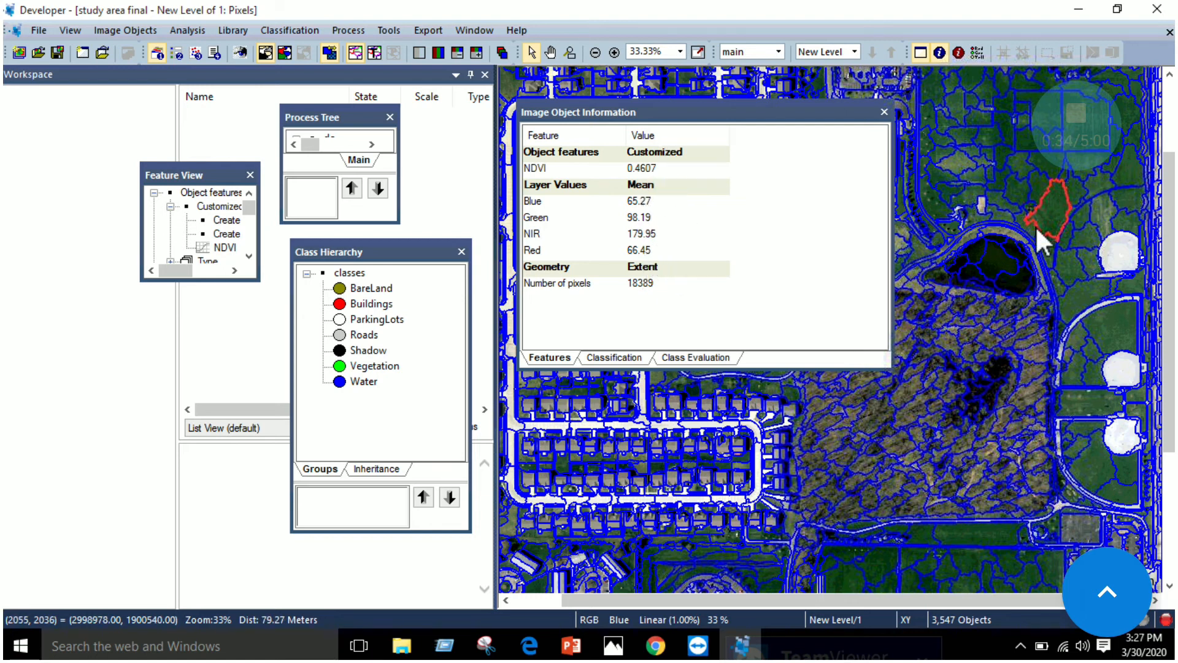
left_click_drag(732, 120, 758, 117)
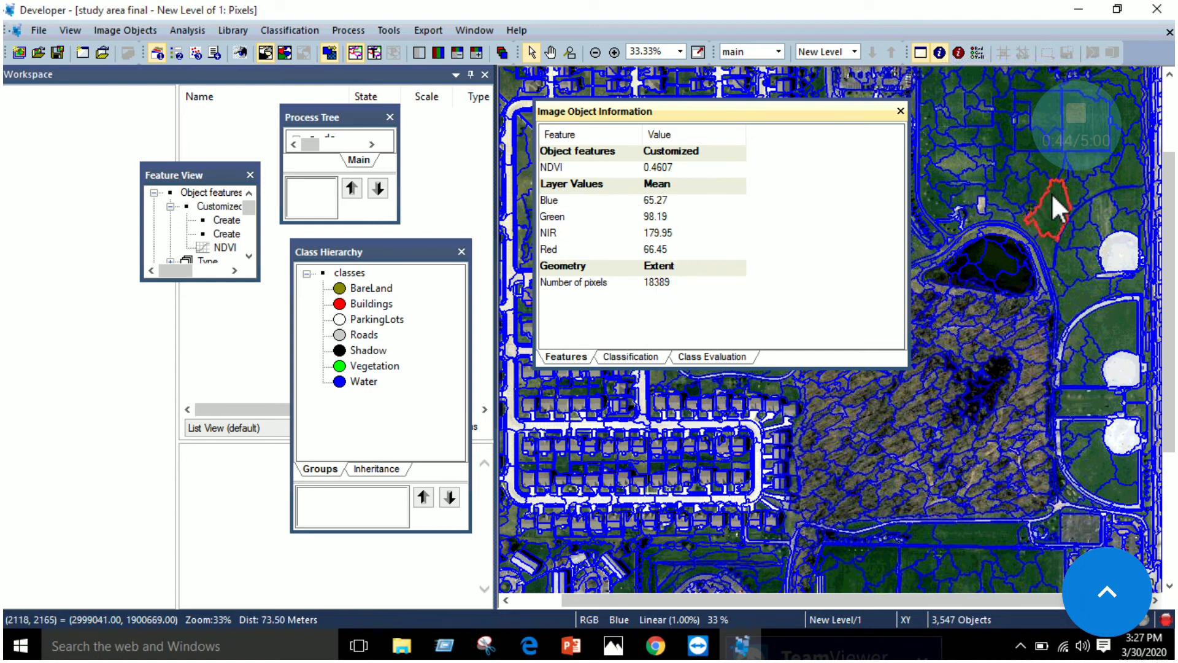
Read step 9 of the manual in Edge, and try to reach the feature display options from the vegetation segment in eCognition
left_click(532, 647)
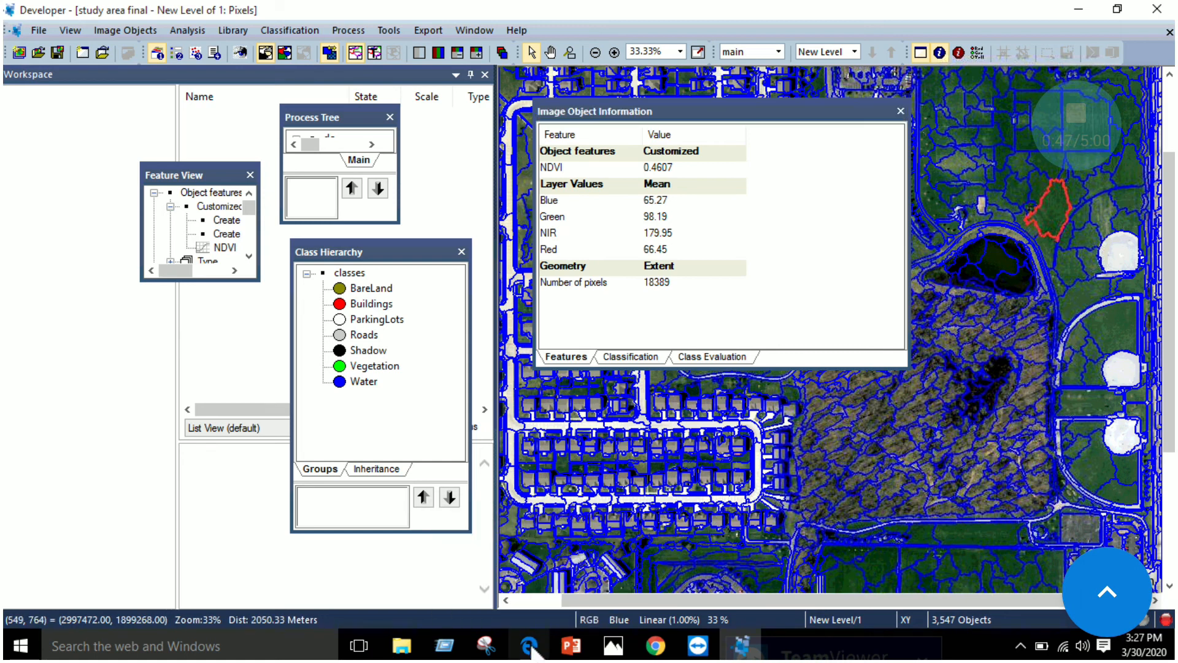
scroll(566, 319, "down", 3)
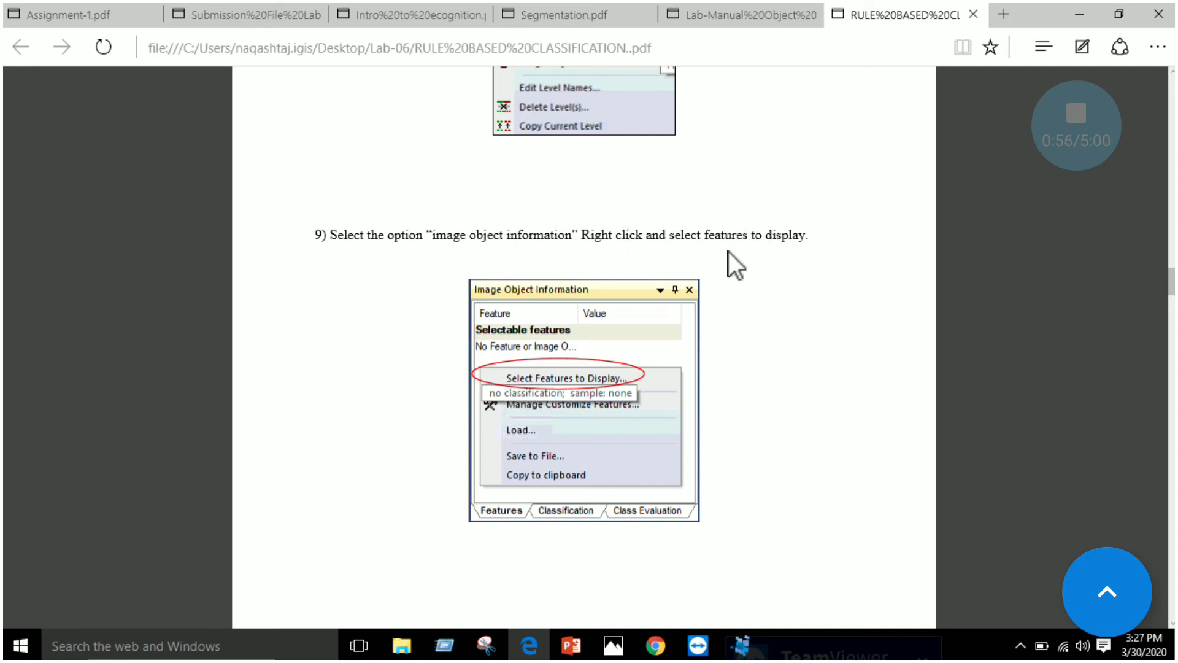
left_click(741, 645)
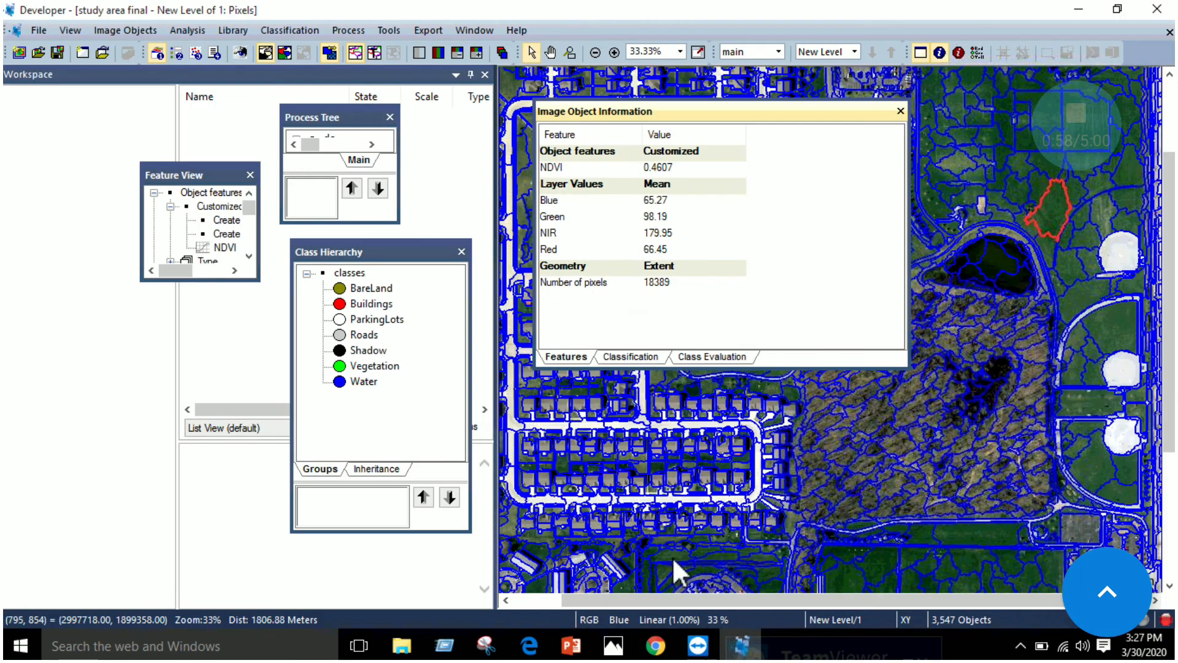
right_click(1049, 210)
left_click(1055, 204)
left_click(1052, 202)
left_click(1053, 201)
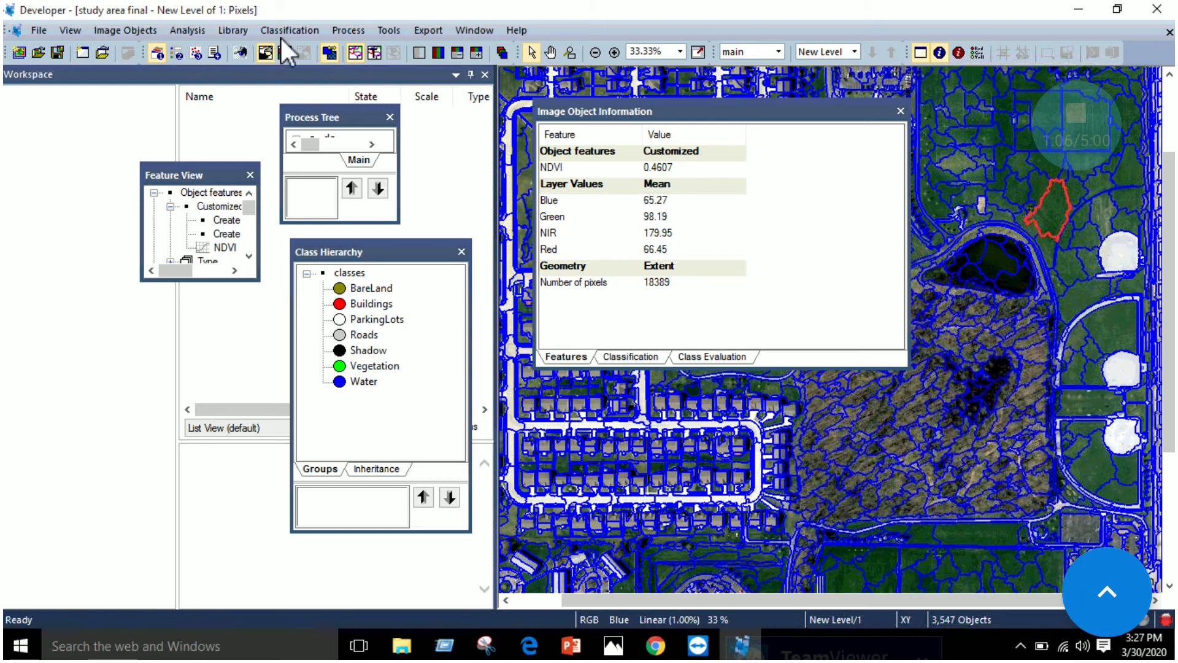
Recheck step 9 in Edge, and open Select Features to Display for Image Object Information in eCognition
left_click(533, 649)
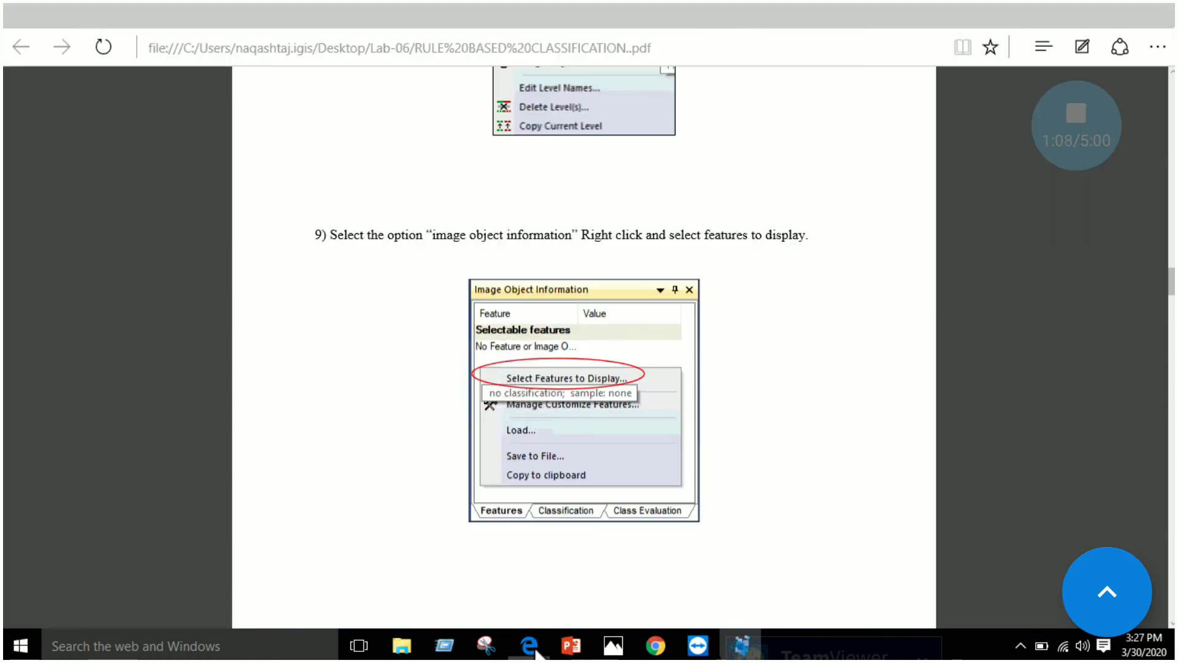
scroll(563, 429, "down", 1)
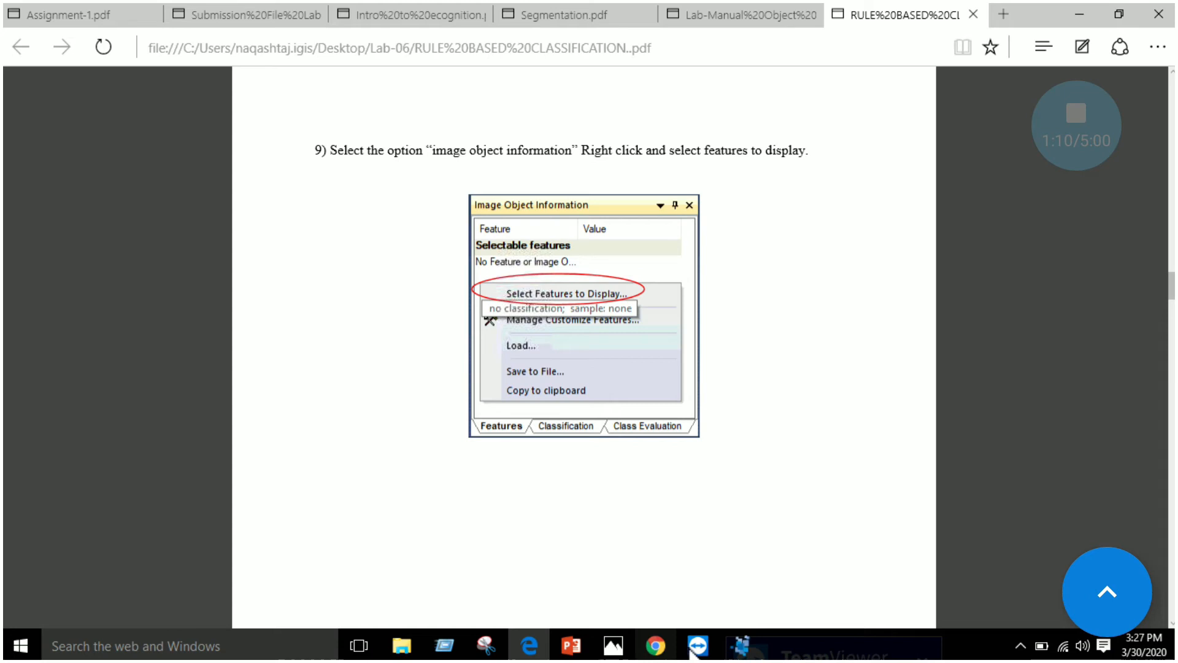
left_click(741, 646)
right_click(822, 314)
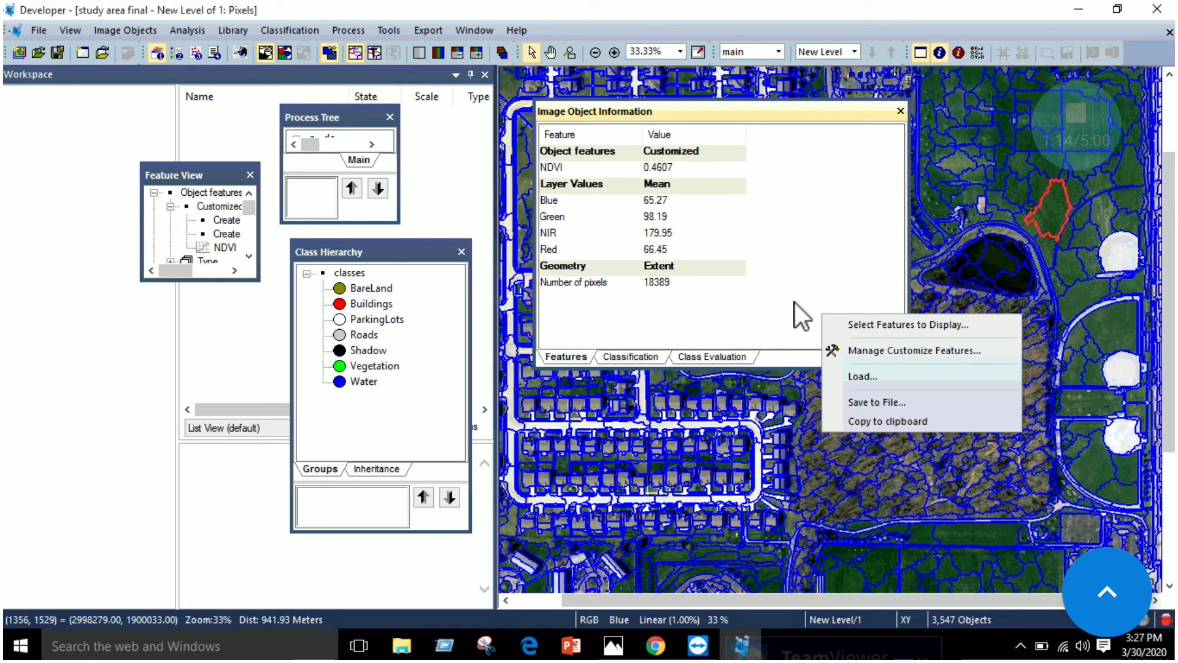
left_click(875, 324)
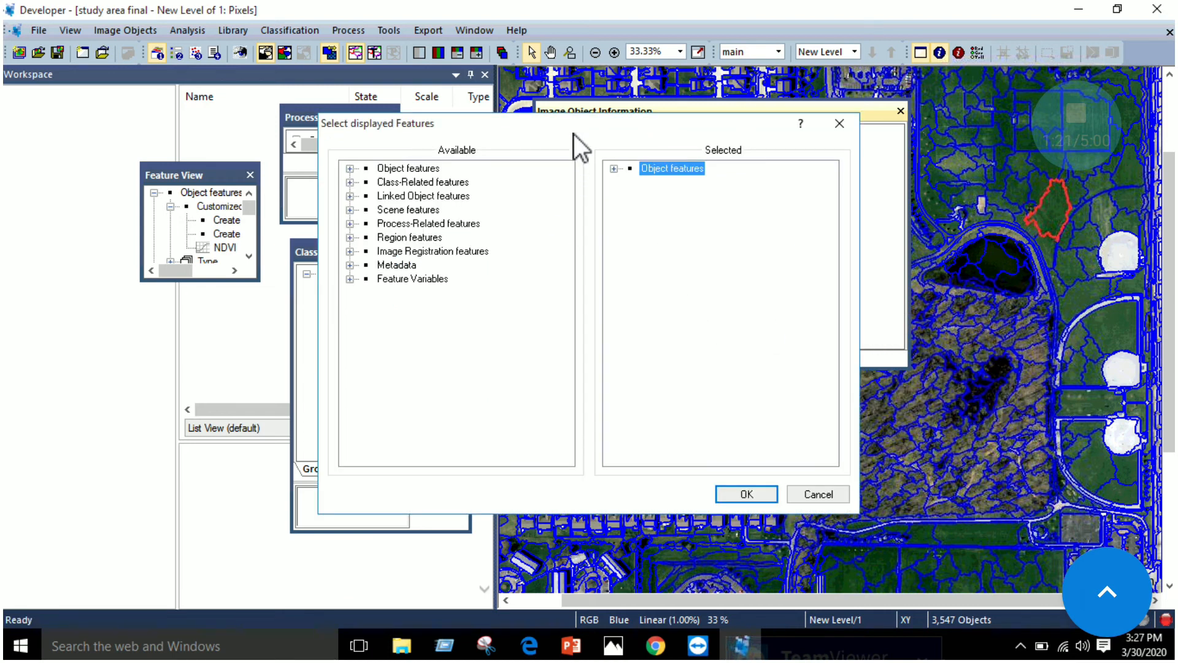
Switch to Edge and read step 10 of the manual on choosing the features to display
left_click(529, 645)
scroll(617, 433, "down", 6)
scroll(617, 434, "down", 4)
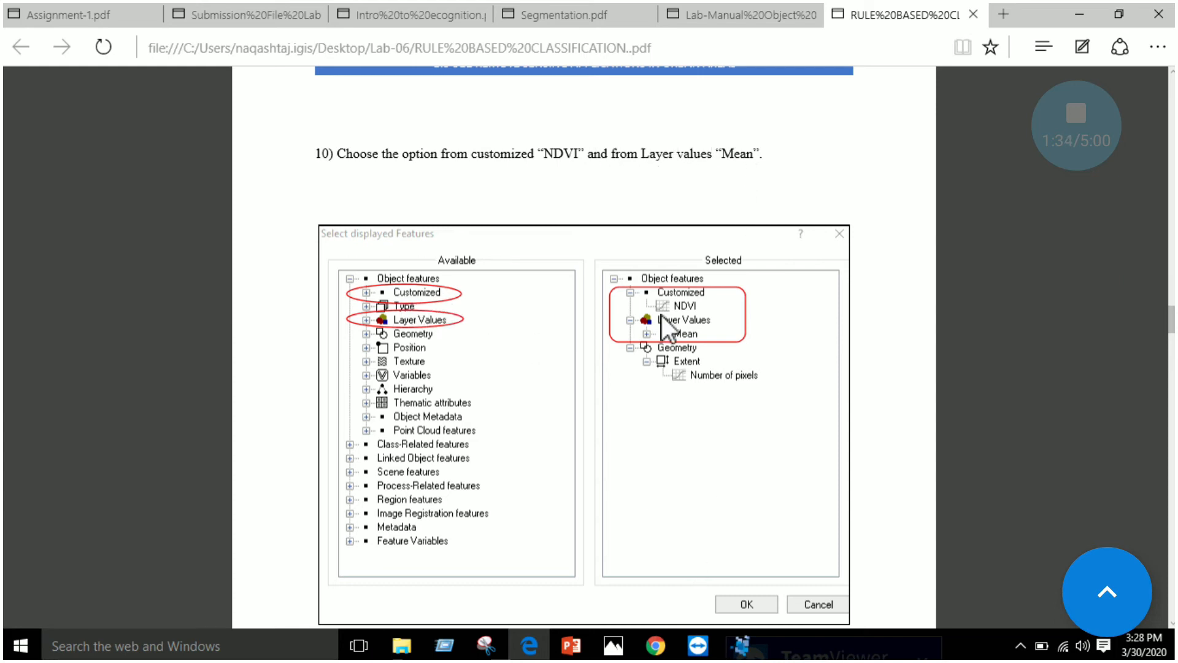
In eCognition, review the selected NDVI and mean layer value features, accept the selection, and shift the Image Object Information window slightly
left_click(742, 646)
left_click(699, 186)
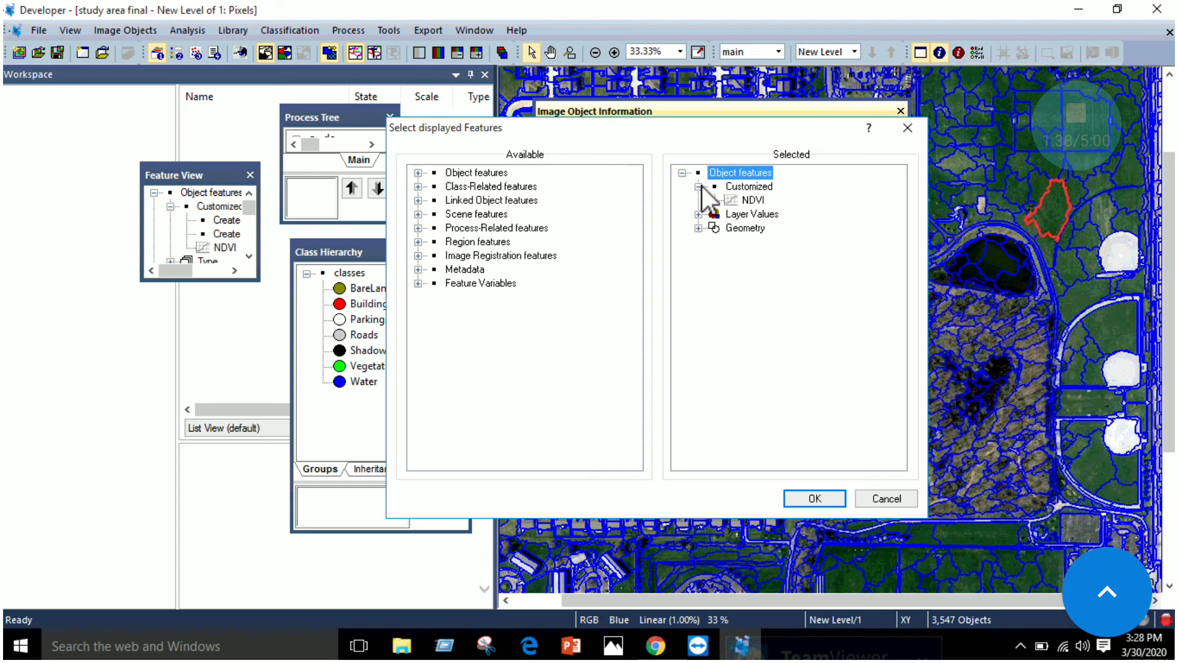
left_click(750, 201)
left_click(699, 215)
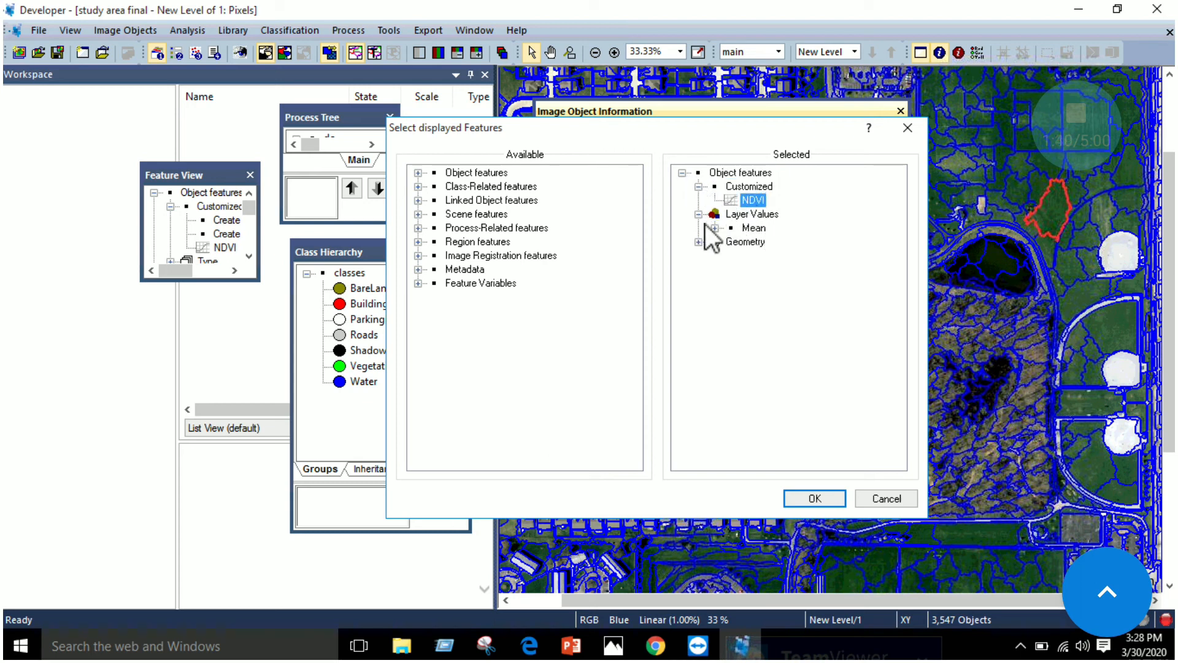
left_click(715, 229)
left_click(753, 227)
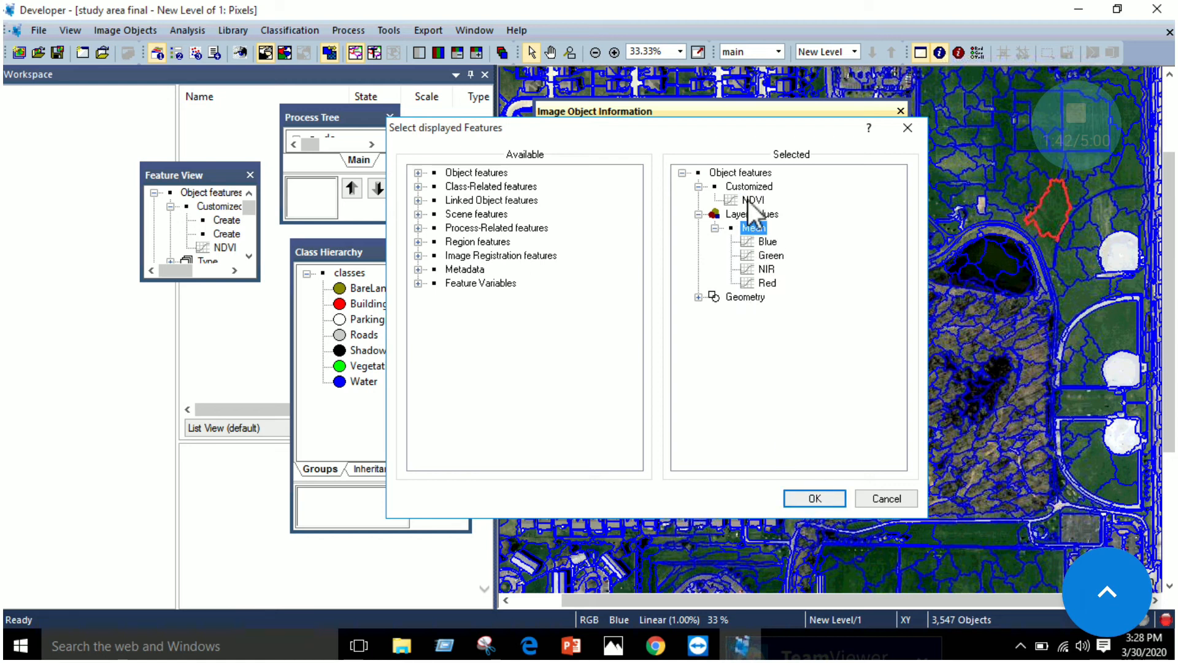
left_click(814, 499)
left_click_drag(658, 112, 614, 109)
Read step 11 of the manual in Edge on finding the lowest and highest NDVI for the vegetation ruleset
left_click(529, 645)
scroll(689, 347, "down", 12)
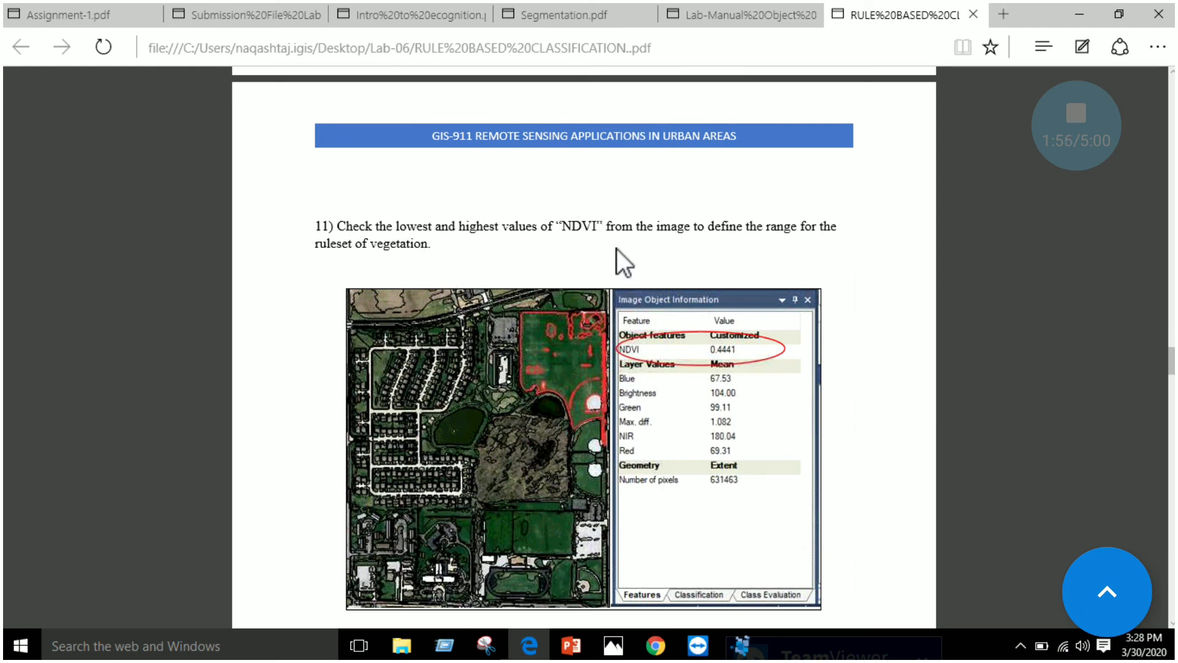
scroll(617, 248, "down", 1)
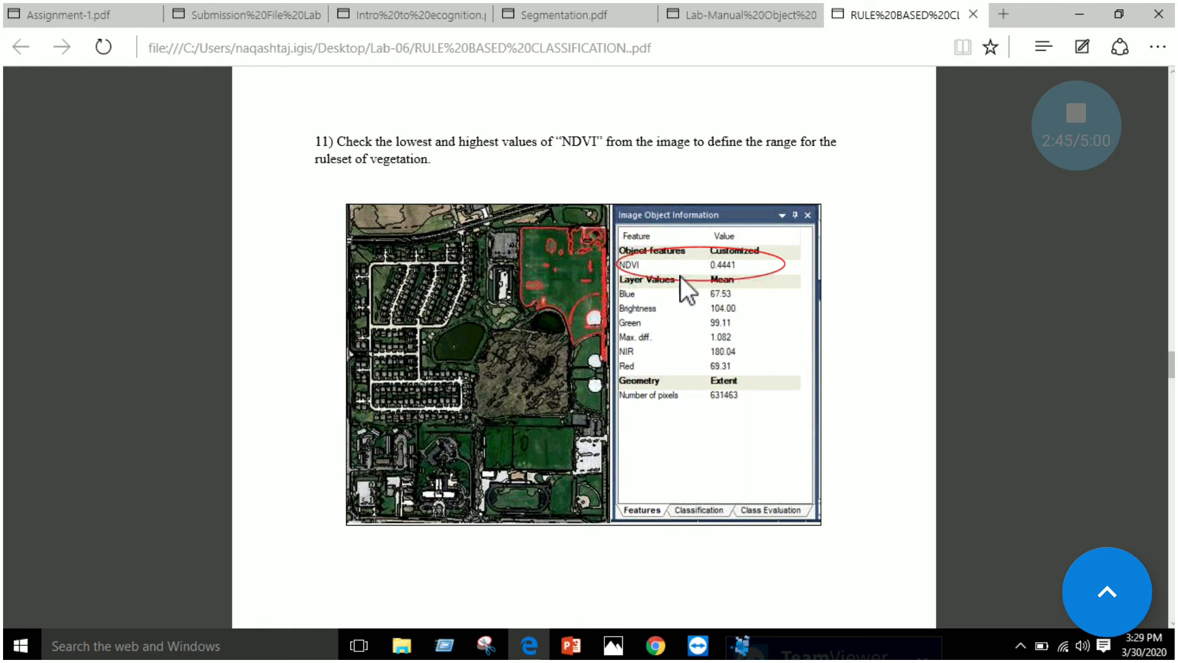
left_click_drag(417, 143, 557, 146)
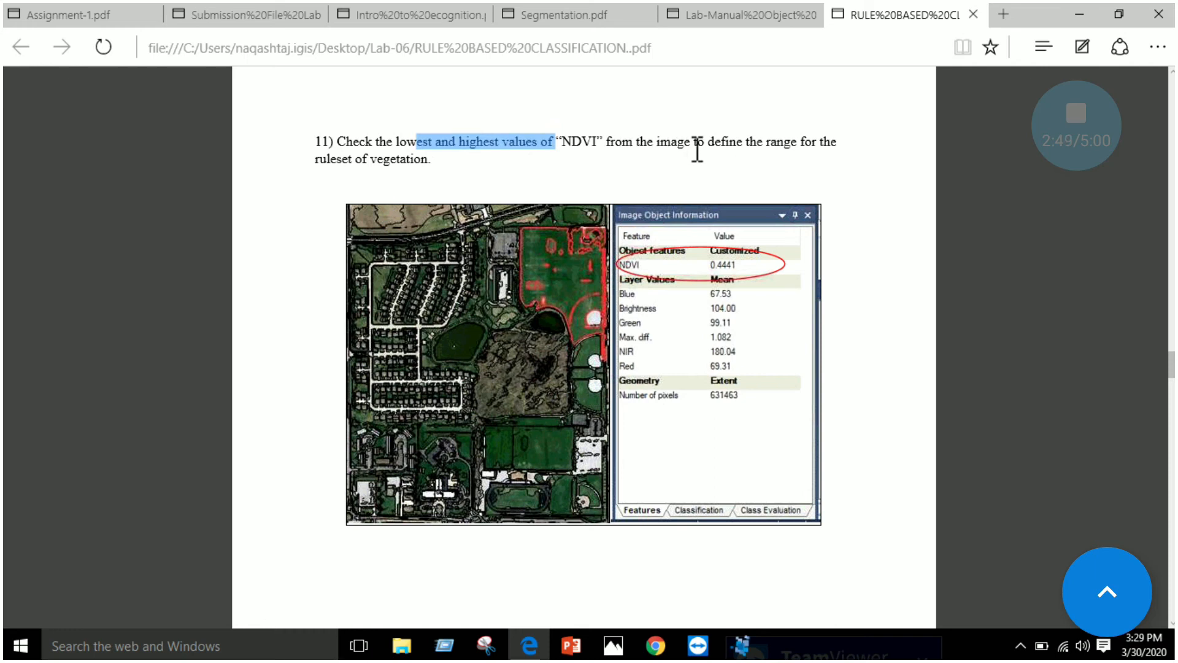
left_click_drag(641, 147, 785, 146)
left_click(579, 170)
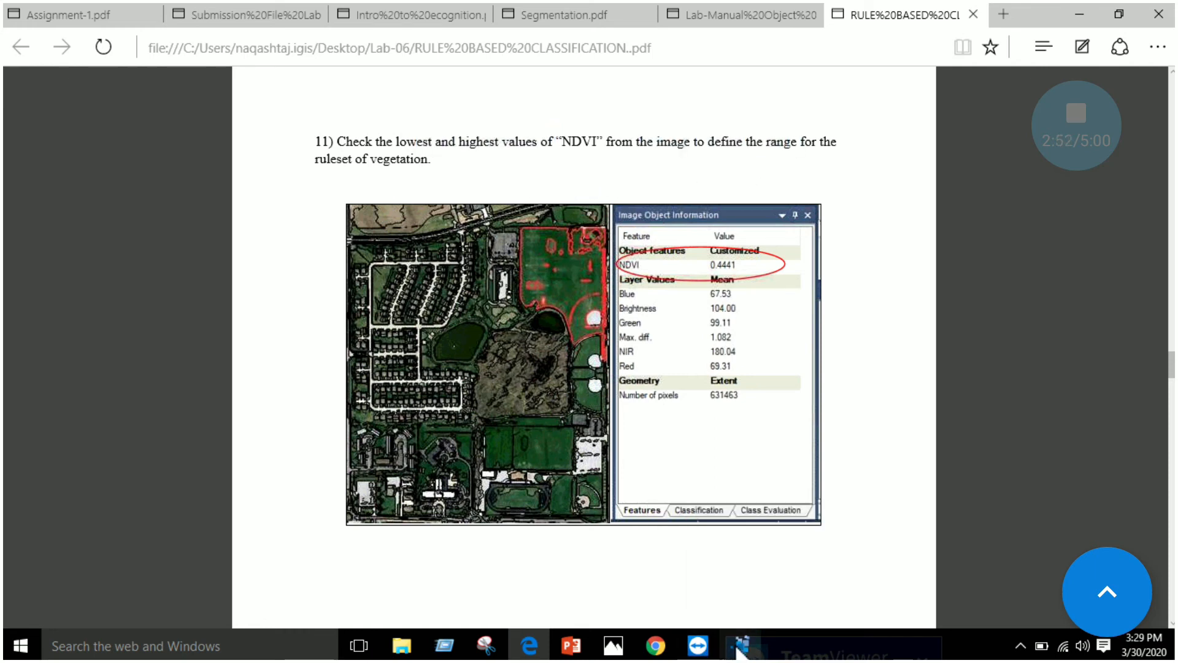
In eCognition, inspect the NDVI of several green vegetation segments north of the small pond and along the southern fields
left_click(741, 646)
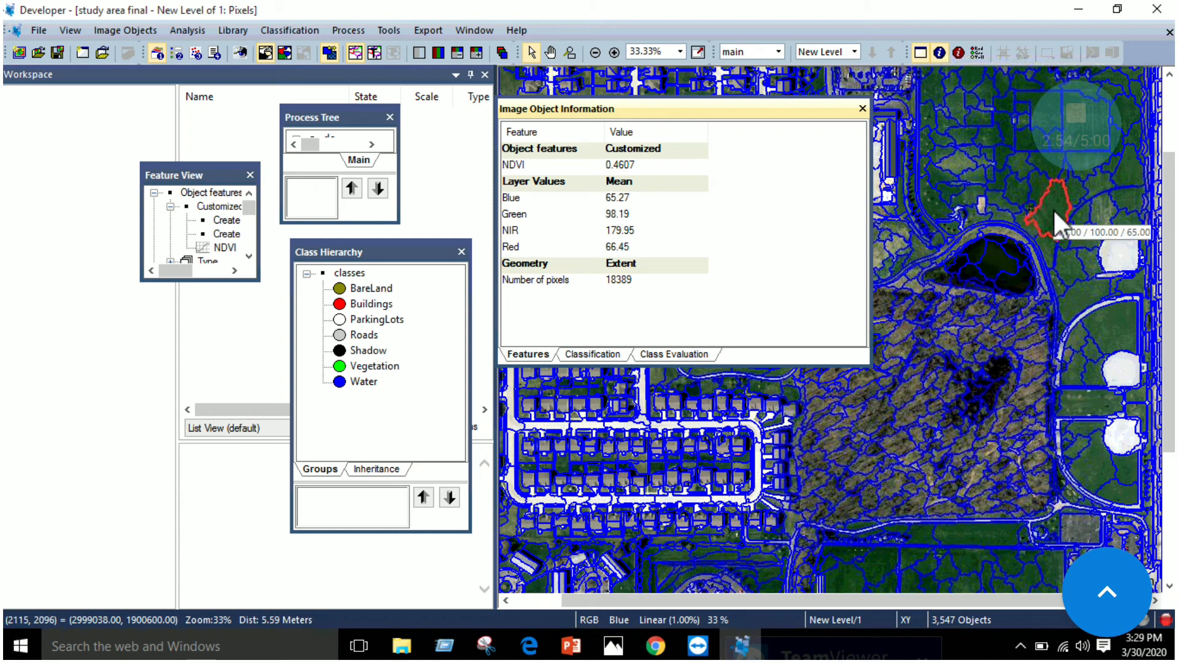
left_click(1021, 189)
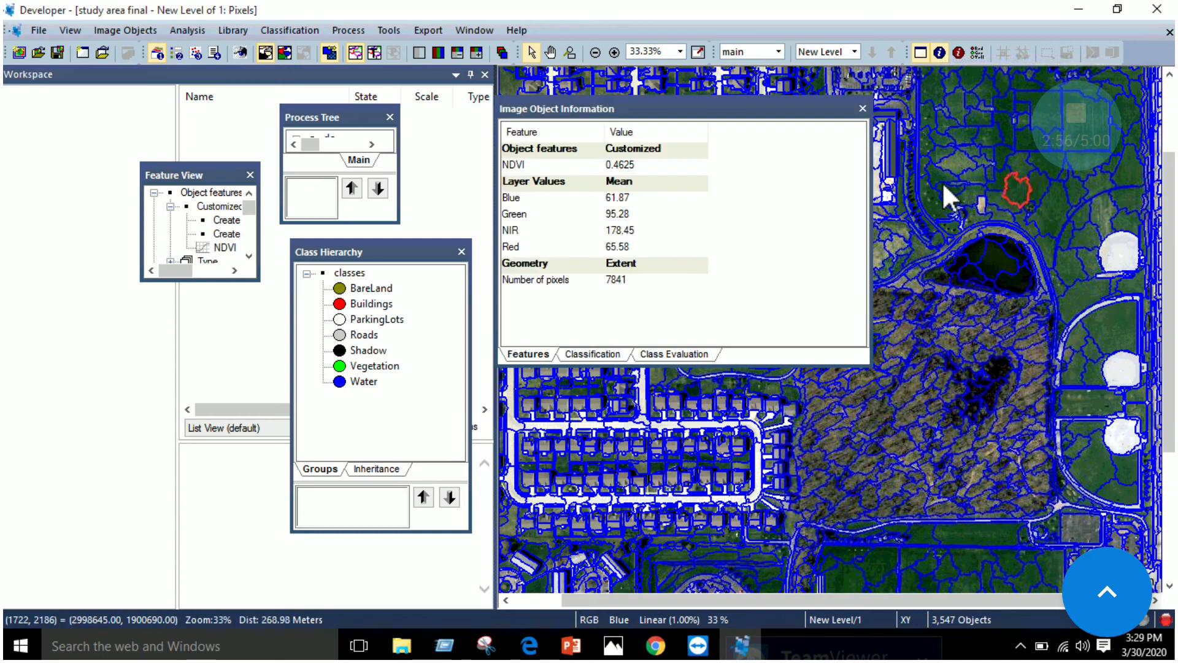
left_click(1009, 157)
left_click(988, 143)
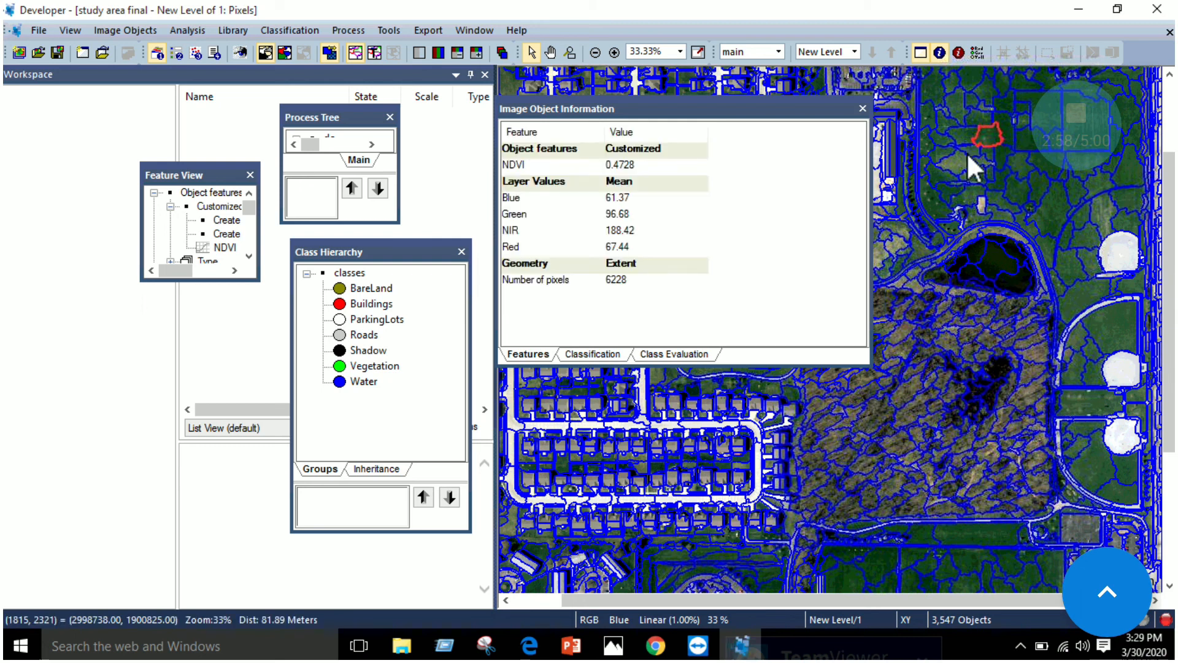
left_click(936, 531)
left_click(992, 529)
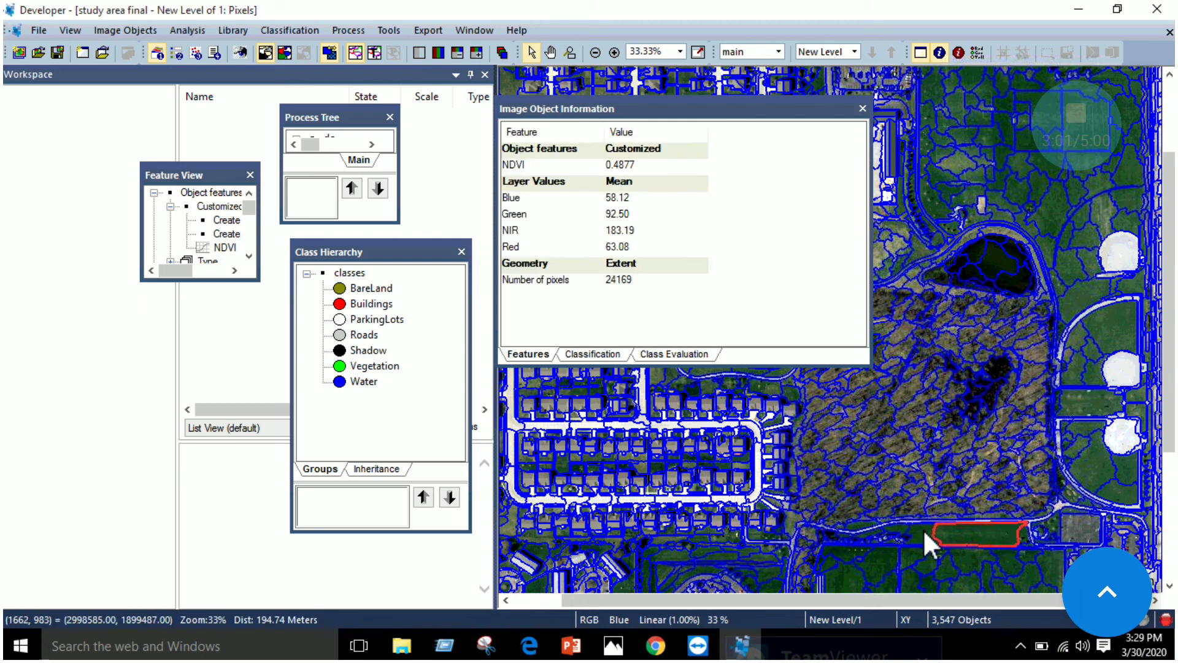
left_click(871, 567)
left_click(847, 576)
left_click(700, 551)
left_click(665, 552)
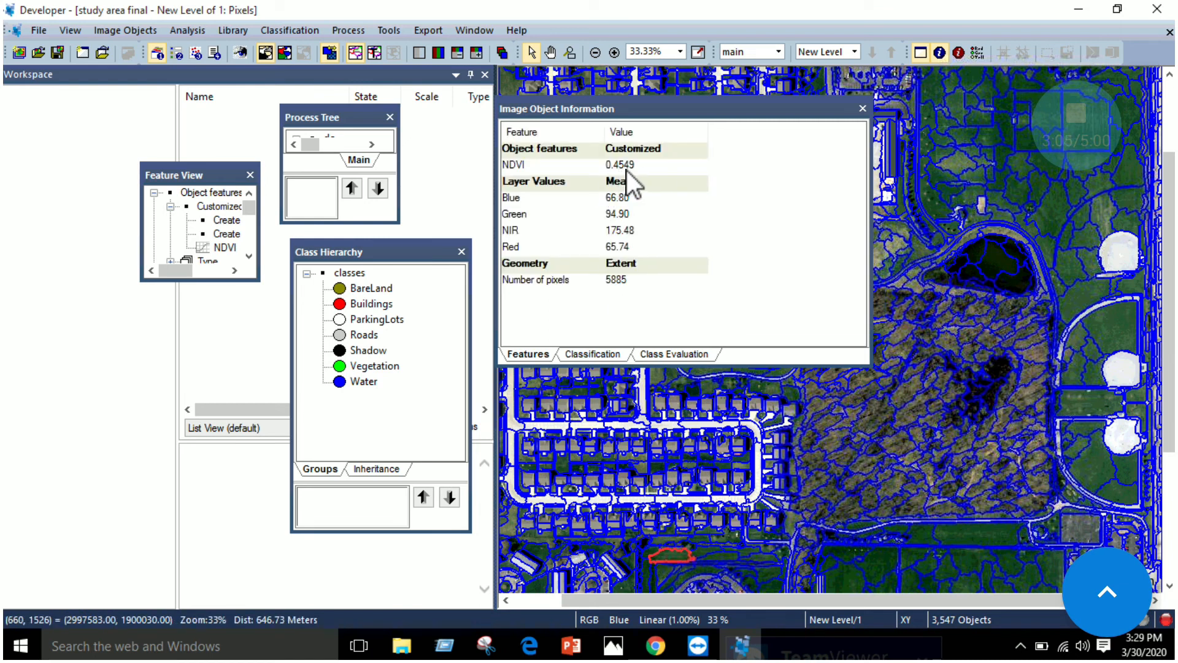
Review steps 11 and 12 of the manual in Edge, covering the NDVI range and the assign class process for vegetation
left_click(529, 645)
scroll(543, 334, "down", 5)
scroll(540, 341, "down", 10)
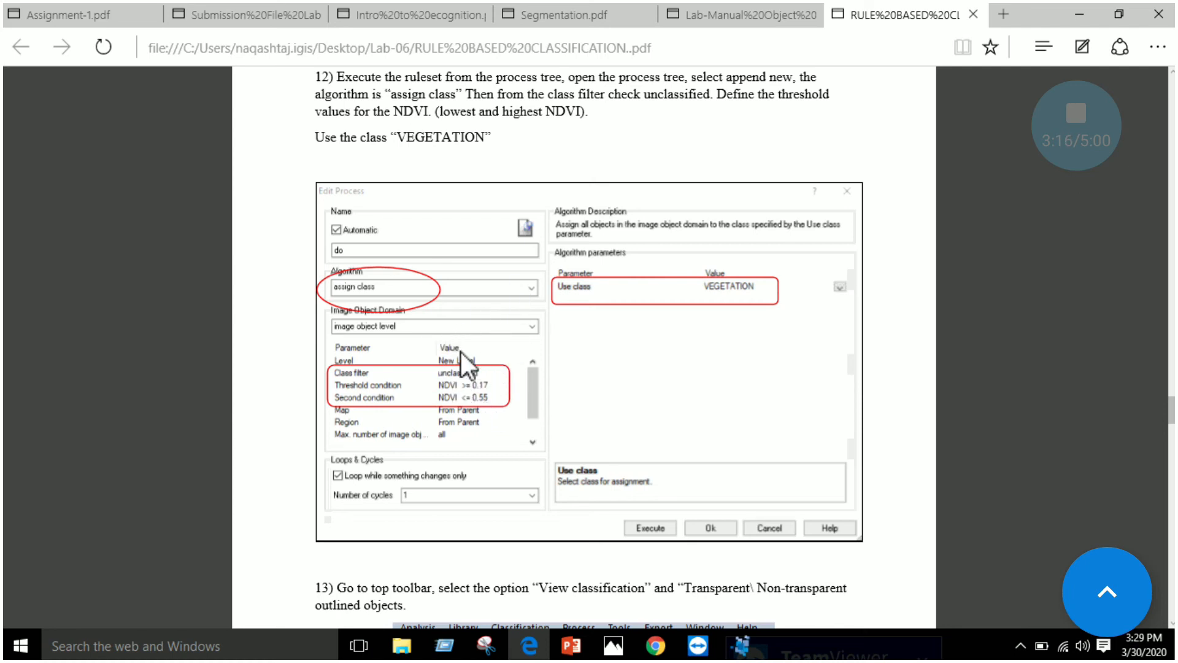
scroll(460, 360, "up", 6)
scroll(526, 387, "up", 5)
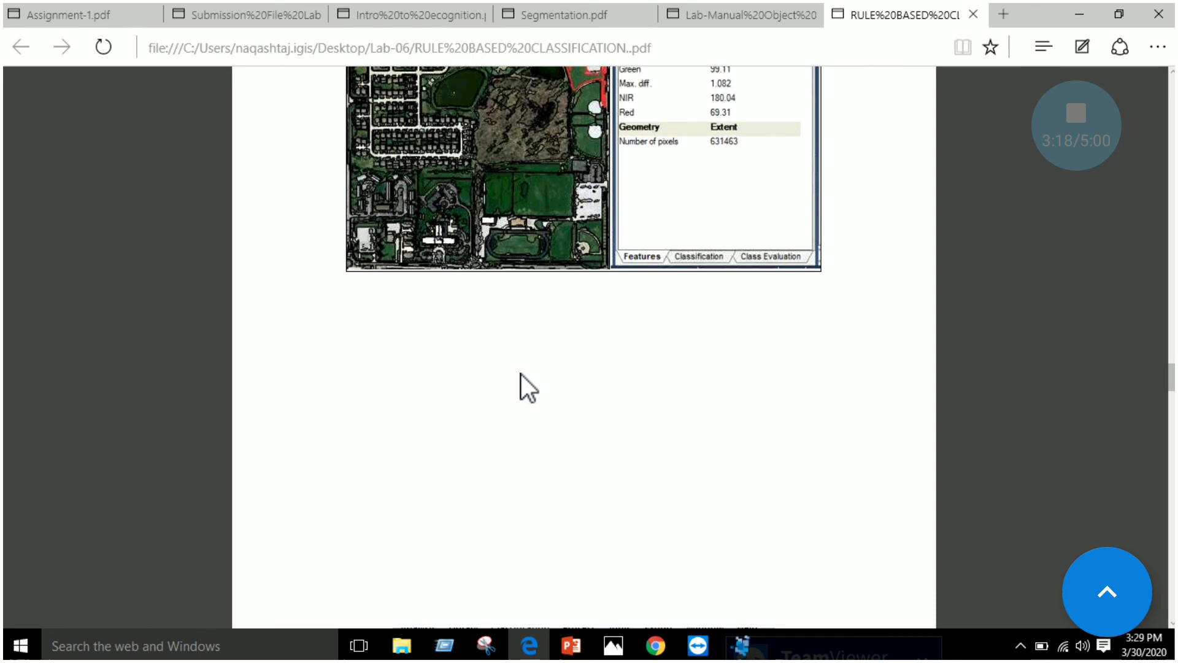
scroll(527, 381, "down", 2)
scroll(534, 386, "up", 2)
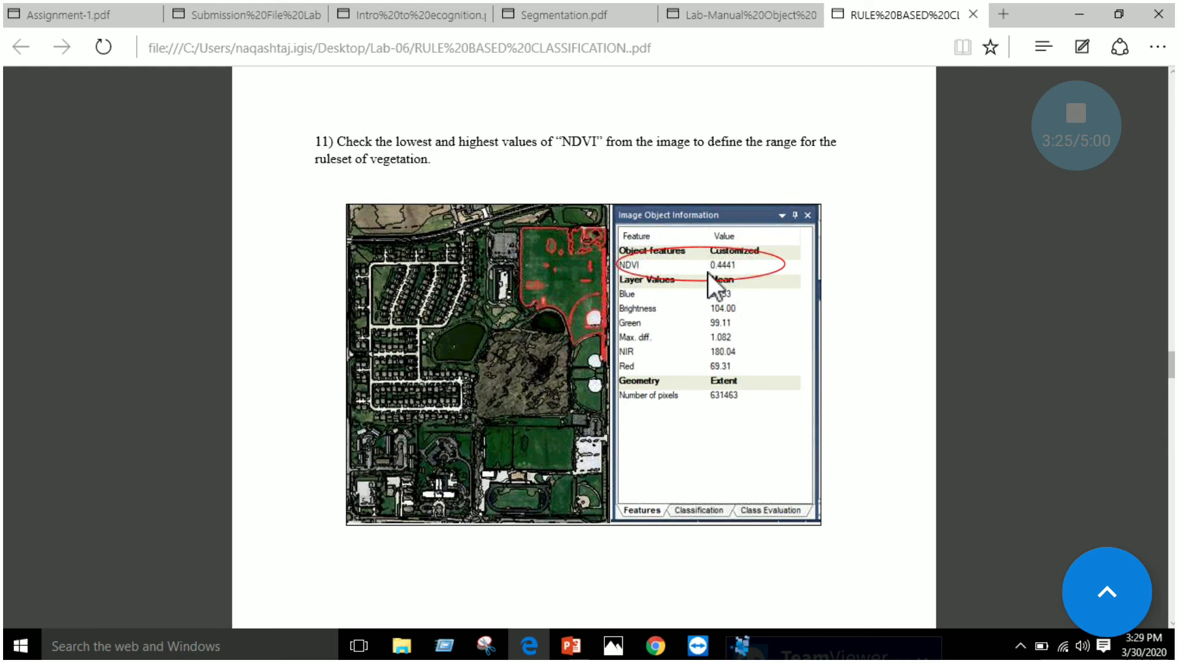
scroll(708, 276, "down", 10)
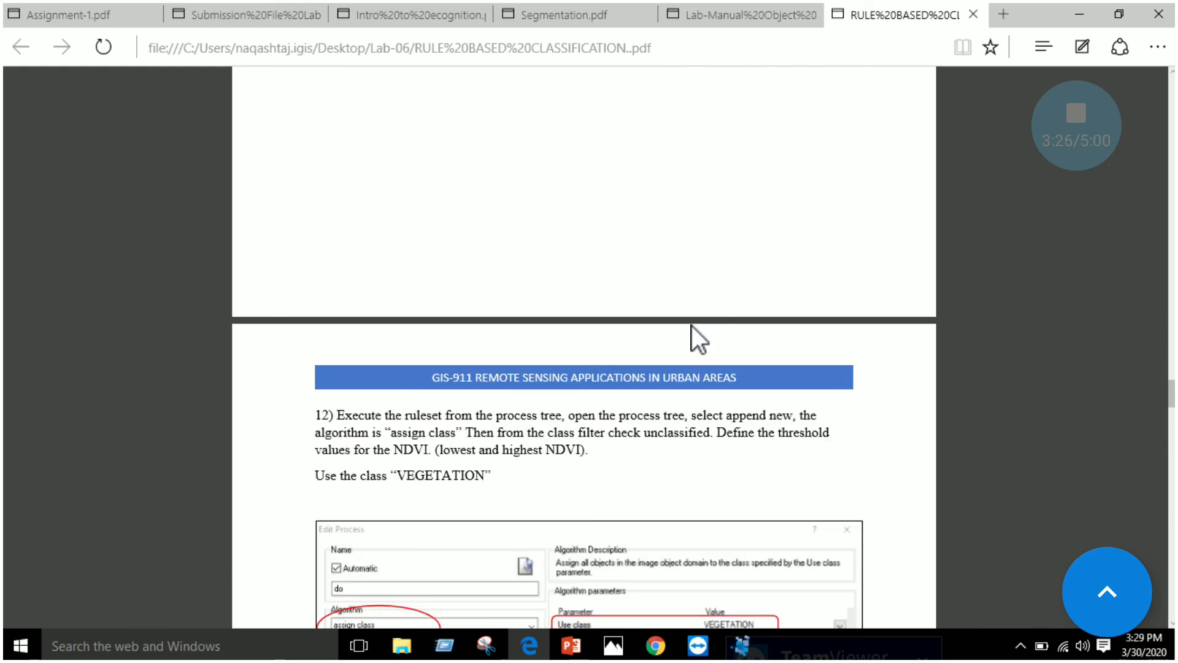
scroll(536, 391, "down", 2)
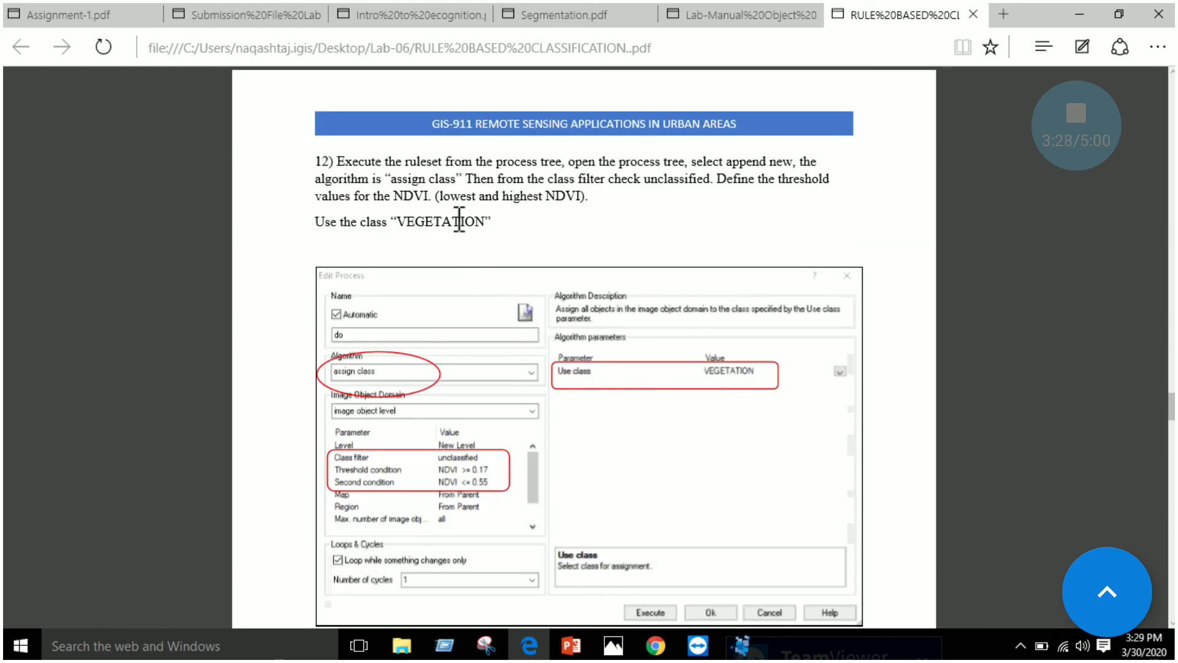
left_click_drag(407, 166, 693, 165)
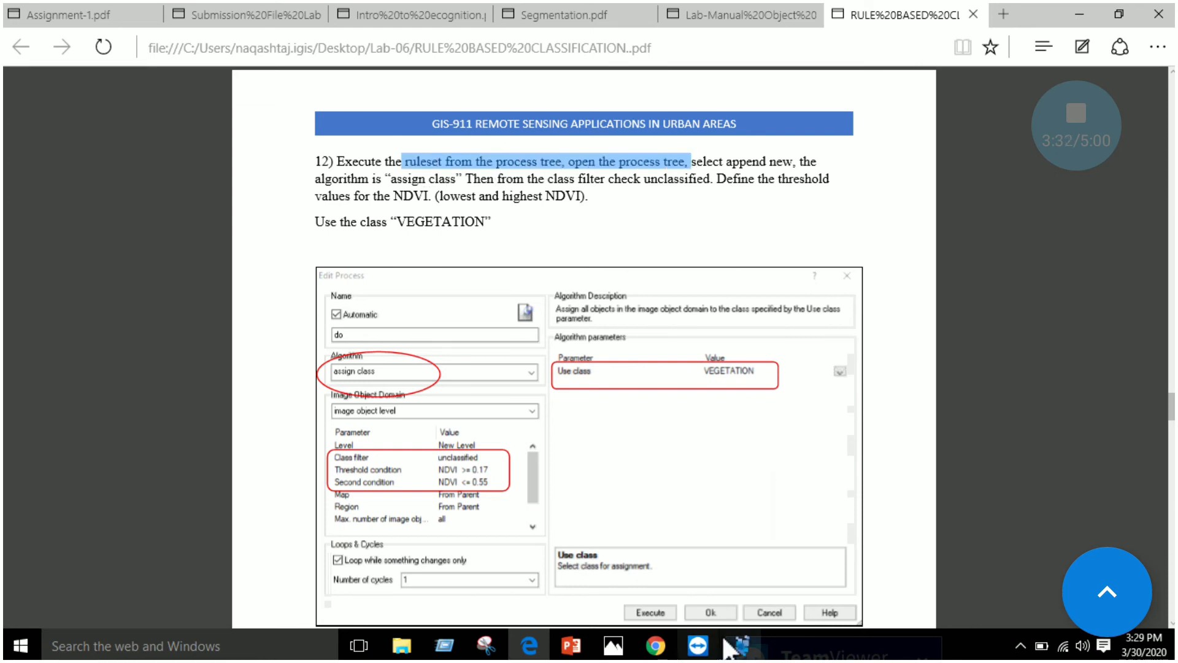
In eCognition, enlarge the Process Tree window and move the Class Hierarchy window out of its way below Feature View
left_click(741, 644)
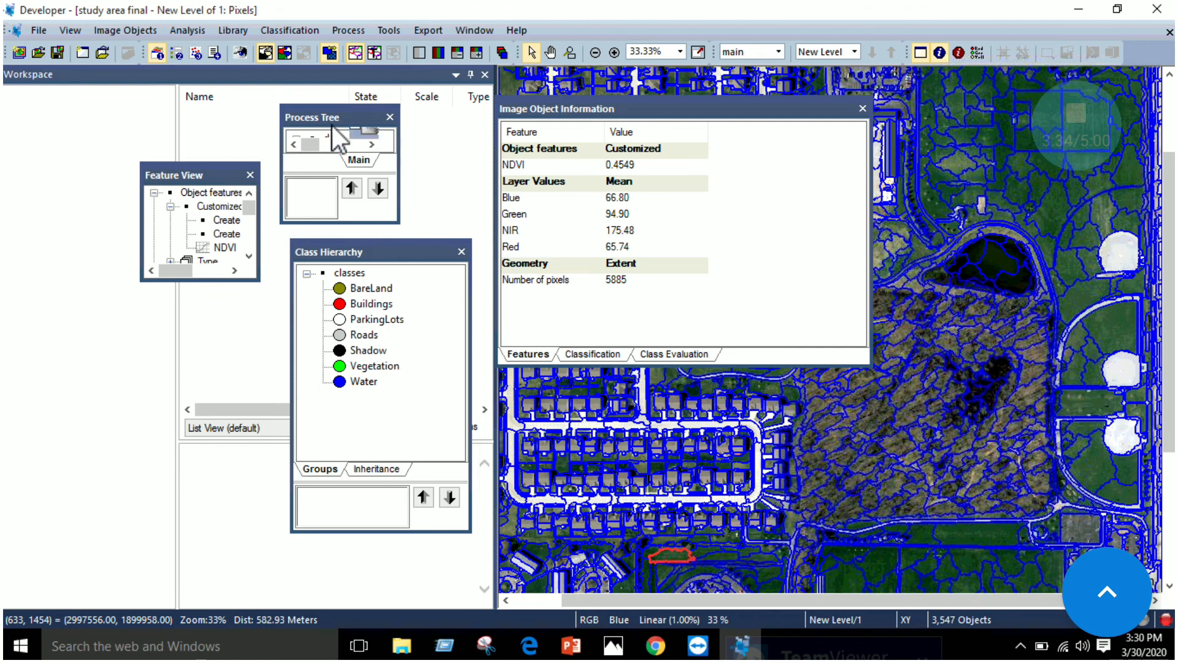
left_click_drag(399, 132, 516, 132)
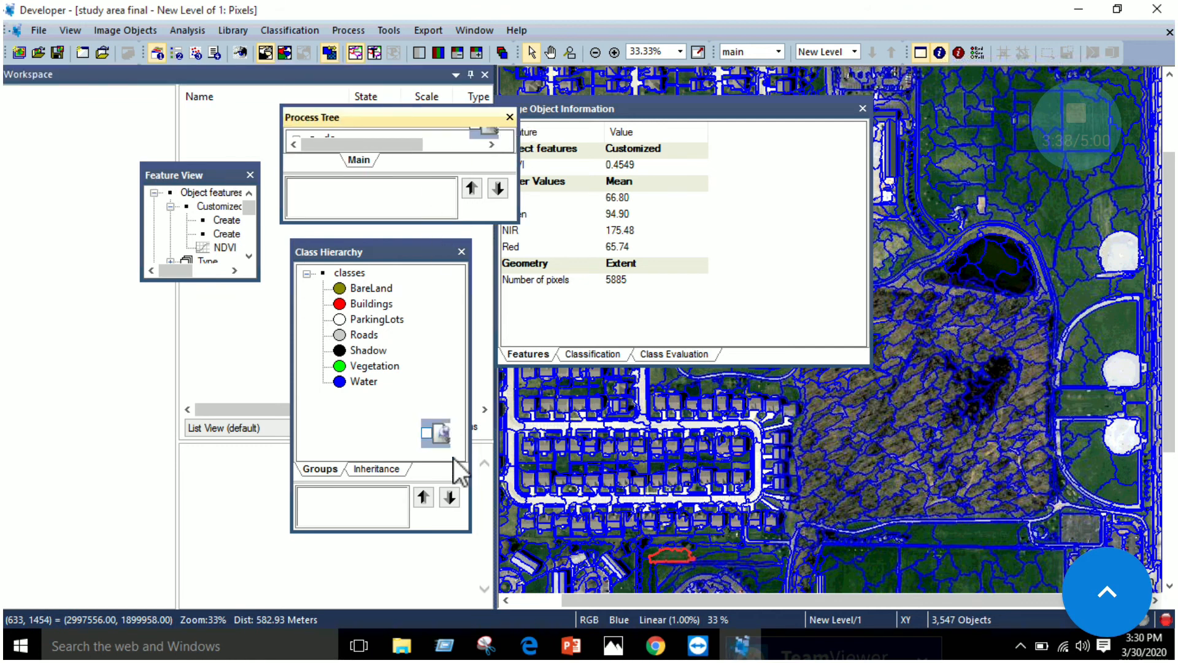
left_click_drag(405, 256, 184, 321)
left_click_drag(421, 222, 407, 513)
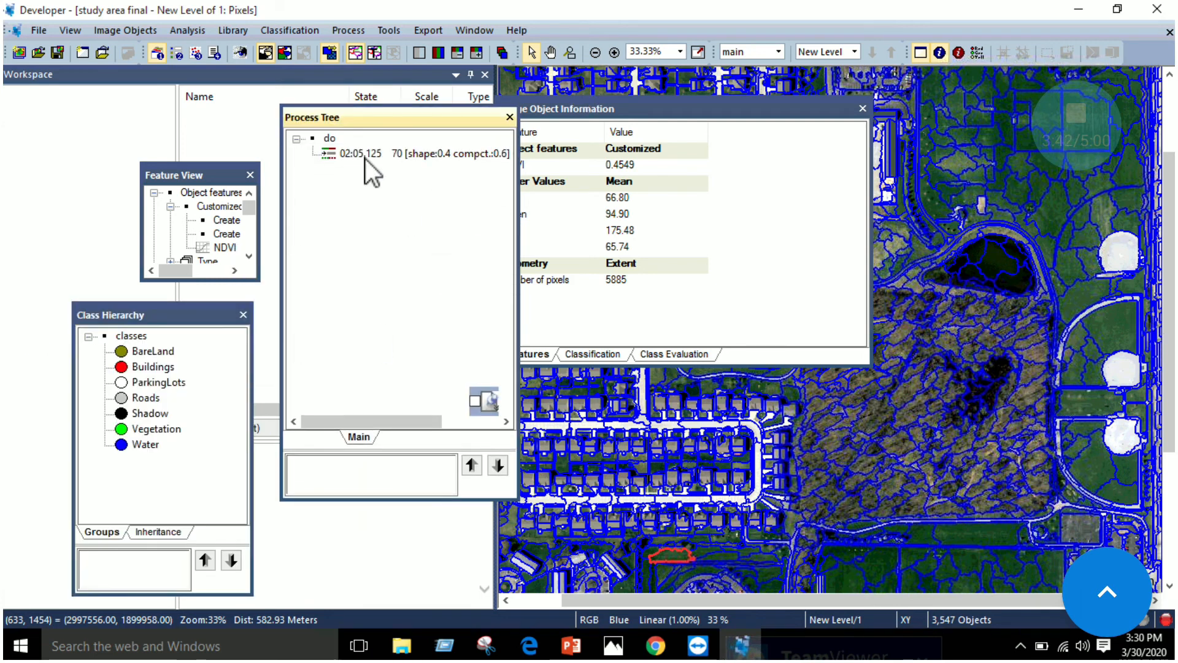
Add a new process from the do entry in the process tree and, after rechecking the manual, set its algorithm to assign class
right_click(330, 139)
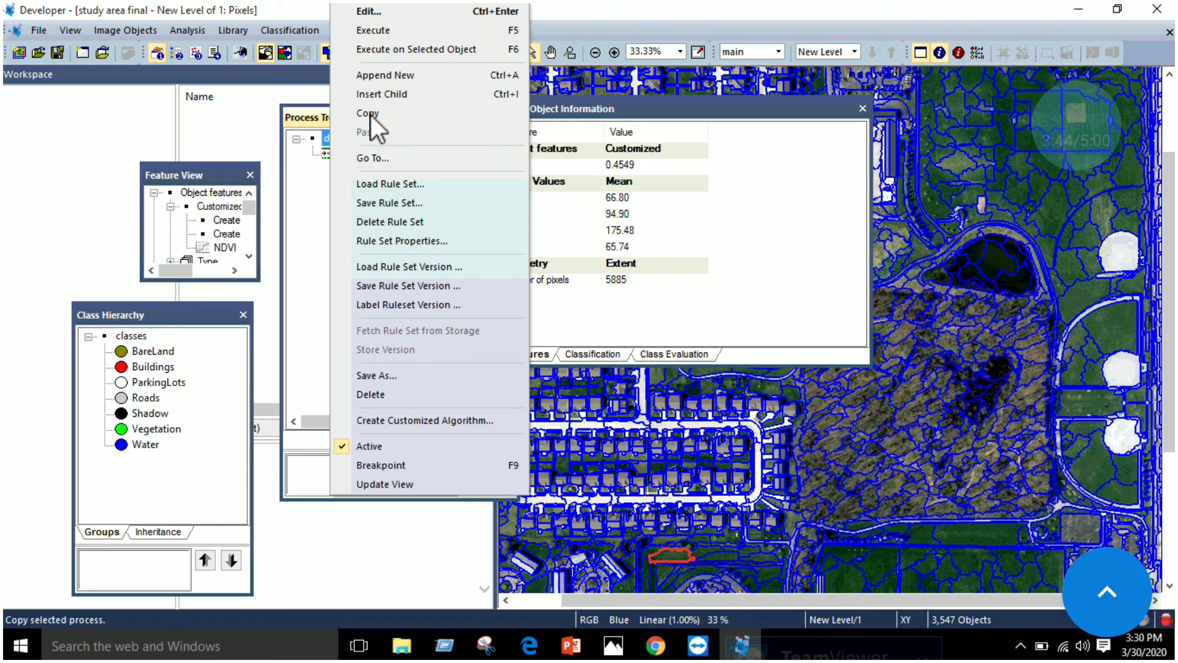
left_click(383, 90)
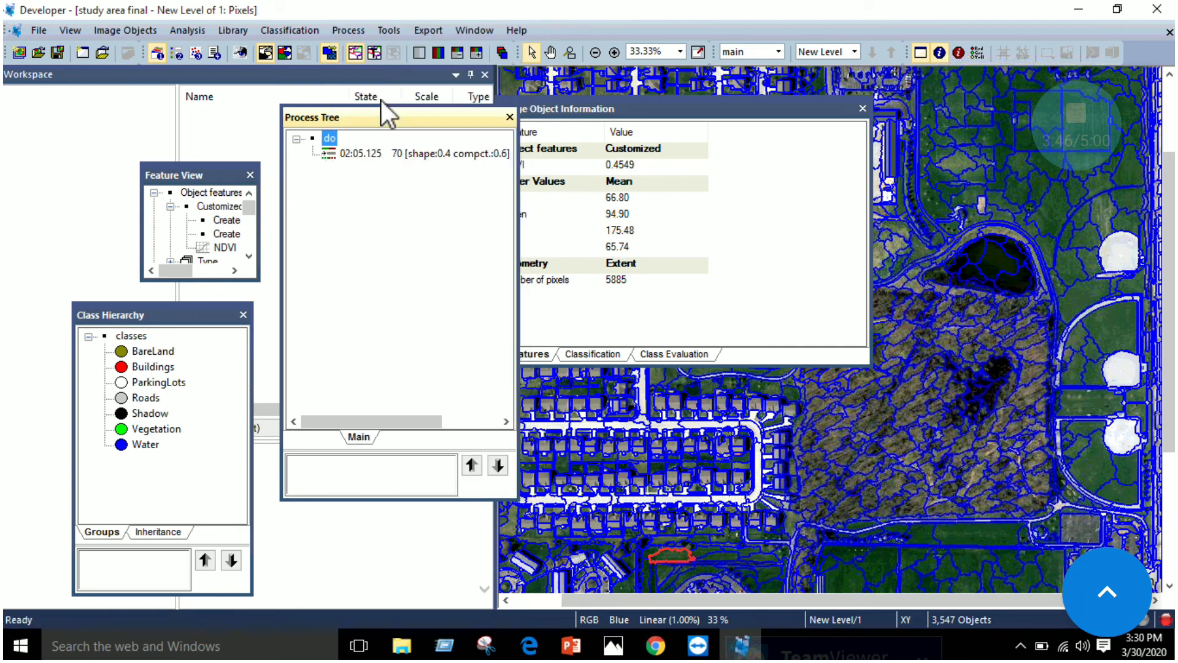
left_click(519, 227)
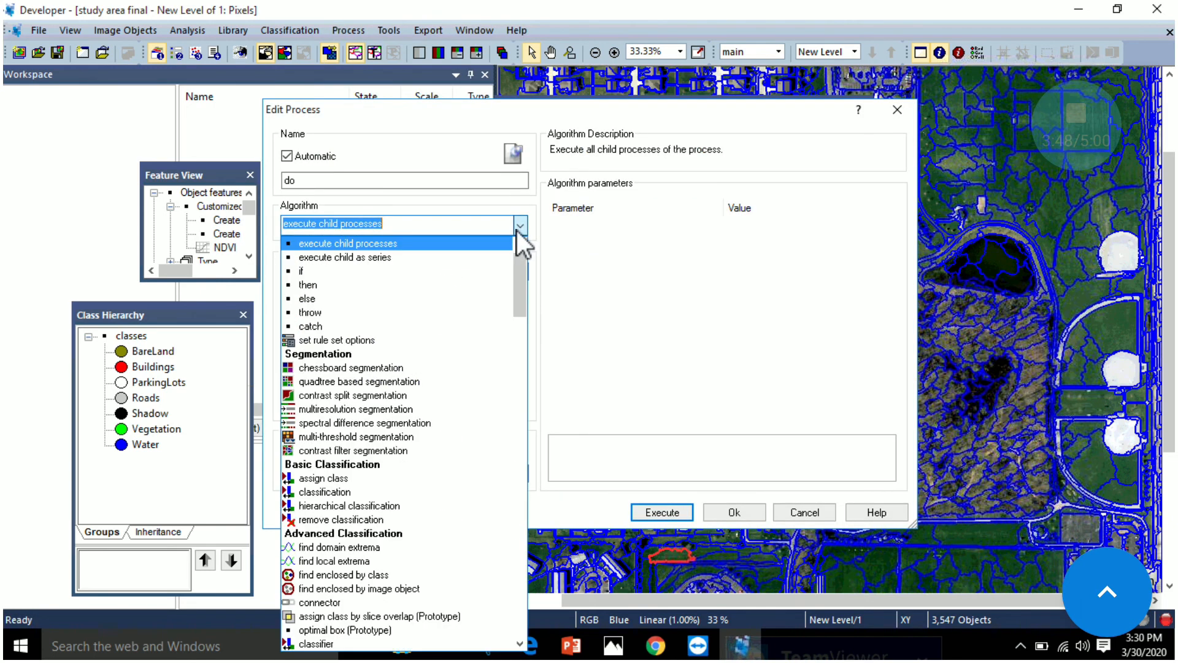
left_click(517, 230)
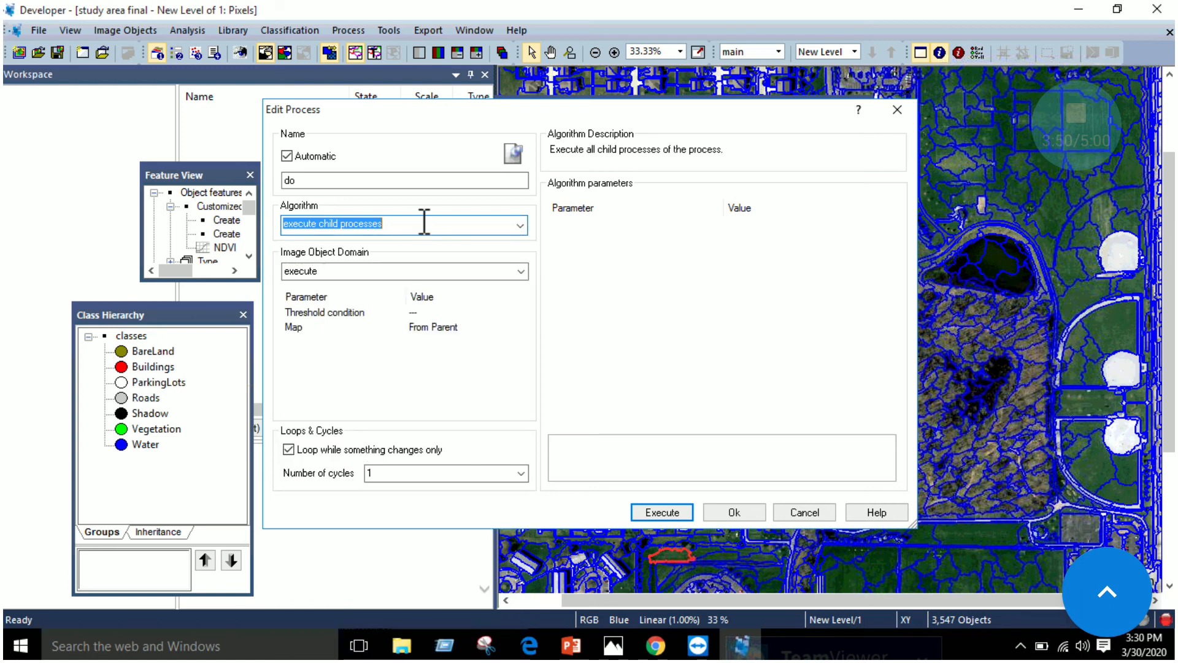
left_click(529, 645)
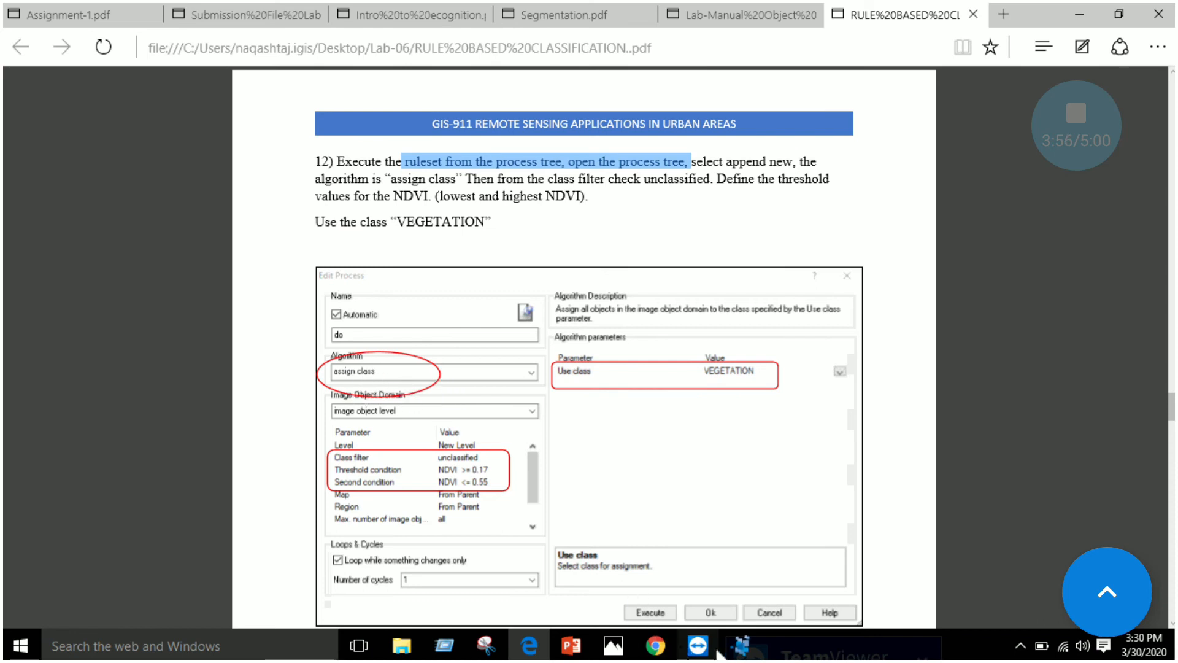
left_click(740, 644)
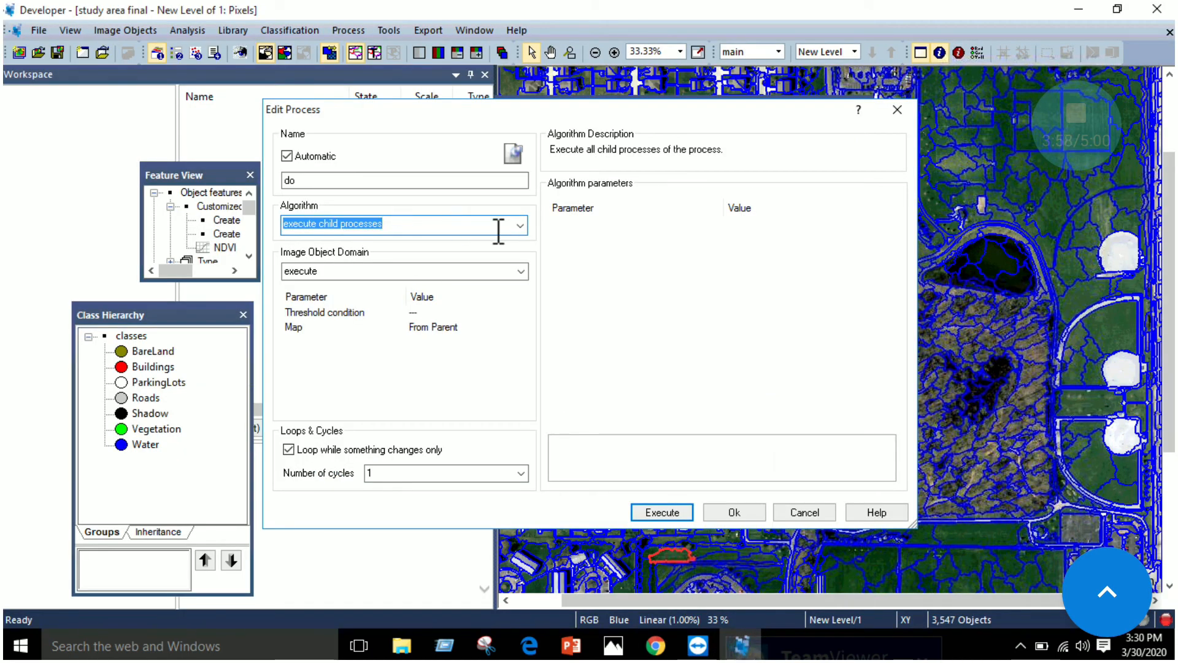
left_click(520, 227)
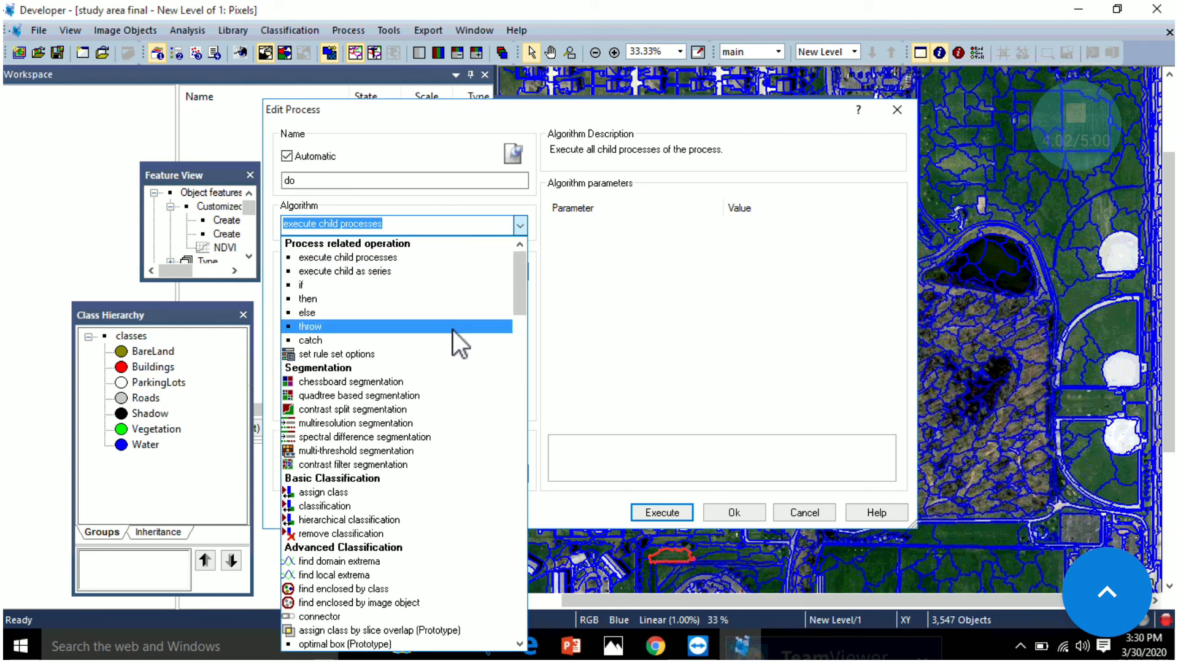
left_click(382, 491)
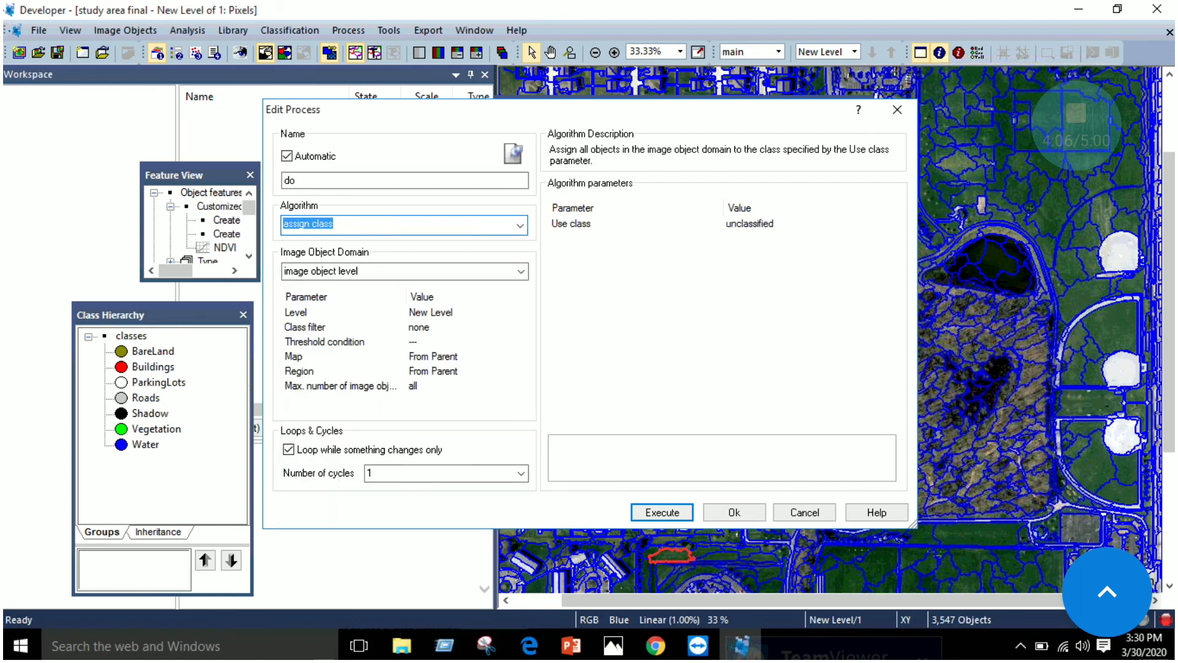
Recheck step 12 in Edge, and set the new process's Use class parameter to Vegetation in eCognition
left_click(533, 649)
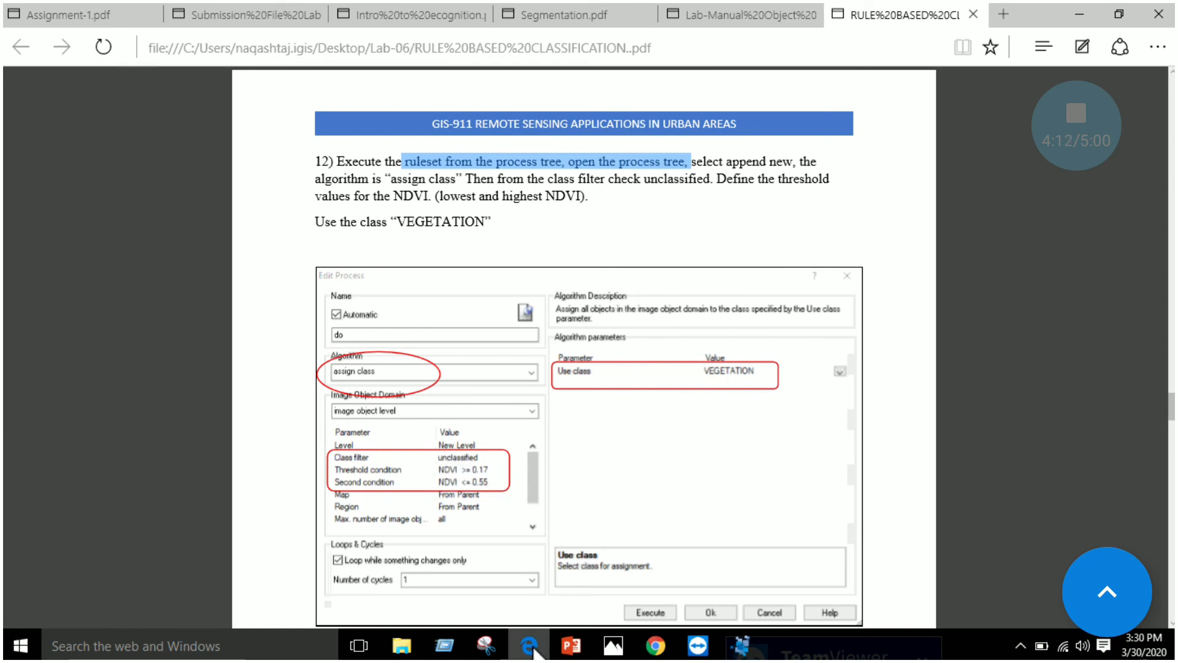
left_click(530, 645)
left_click(799, 227)
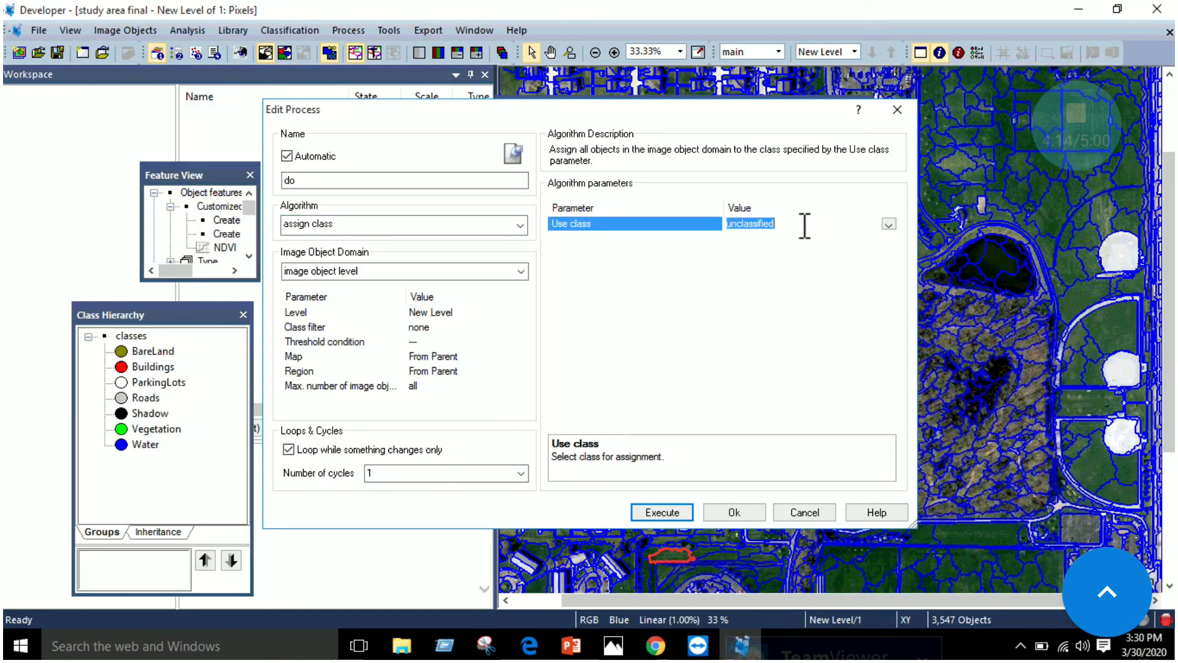
left_click(888, 225)
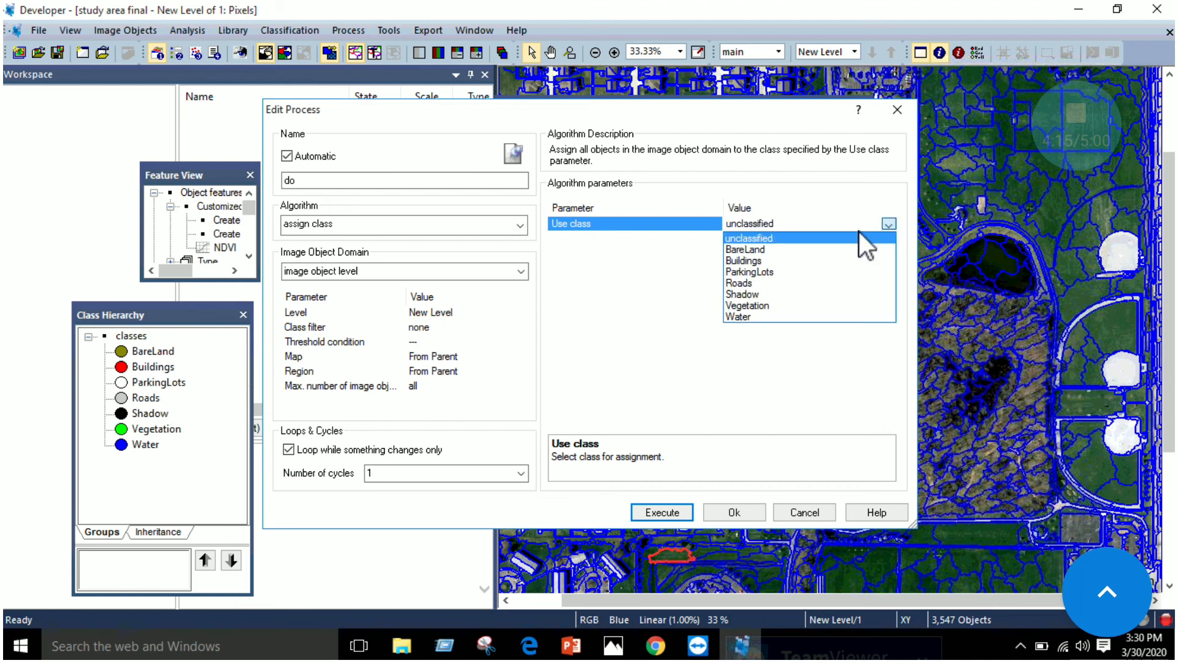
left_click(784, 305)
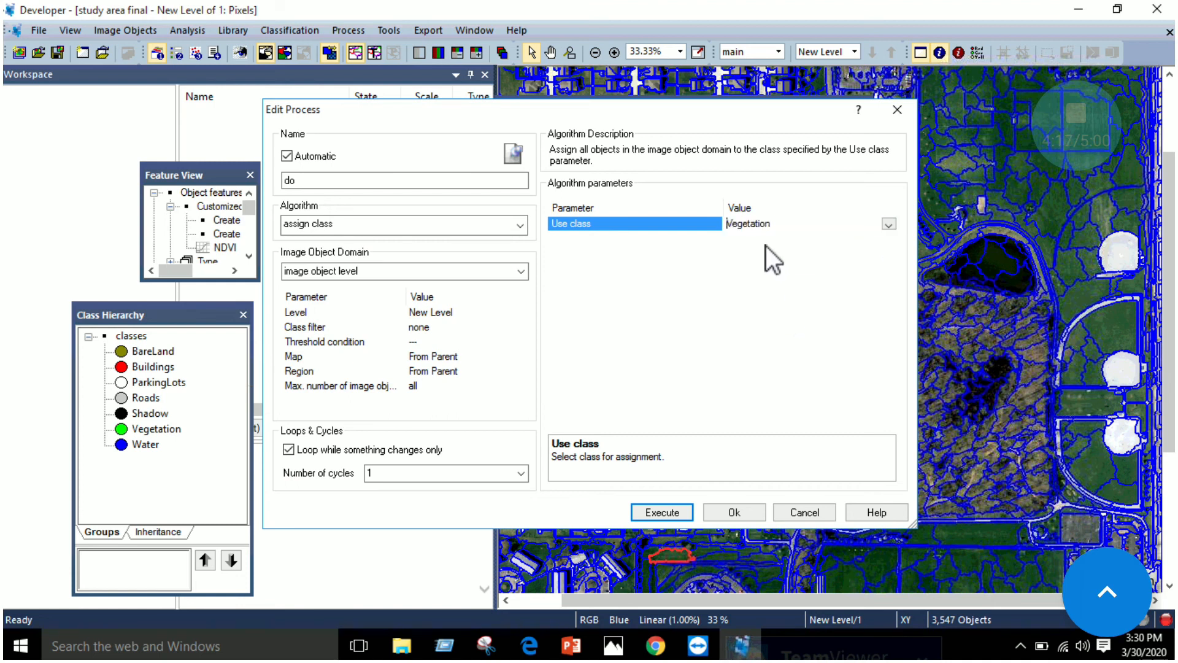
Open the feature selection for the process's threshold condition, move that dialog aside, and switch to the manual in Edge
left_click(422, 341)
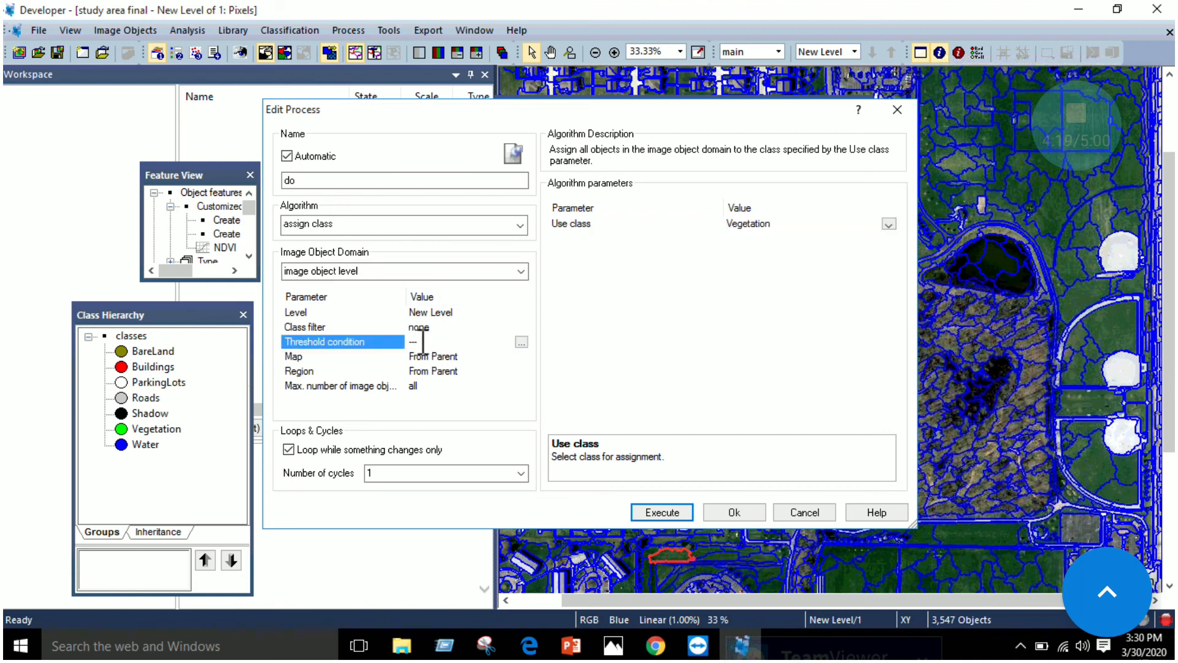
left_click(521, 343)
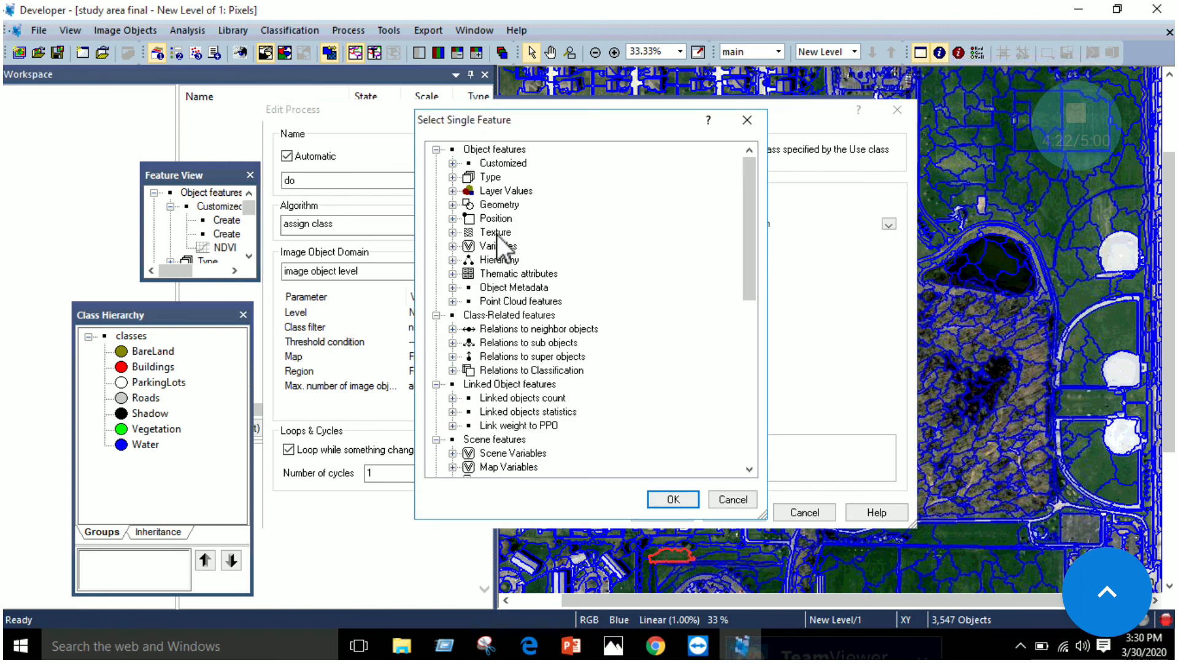
left_click_drag(540, 116, 646, 122)
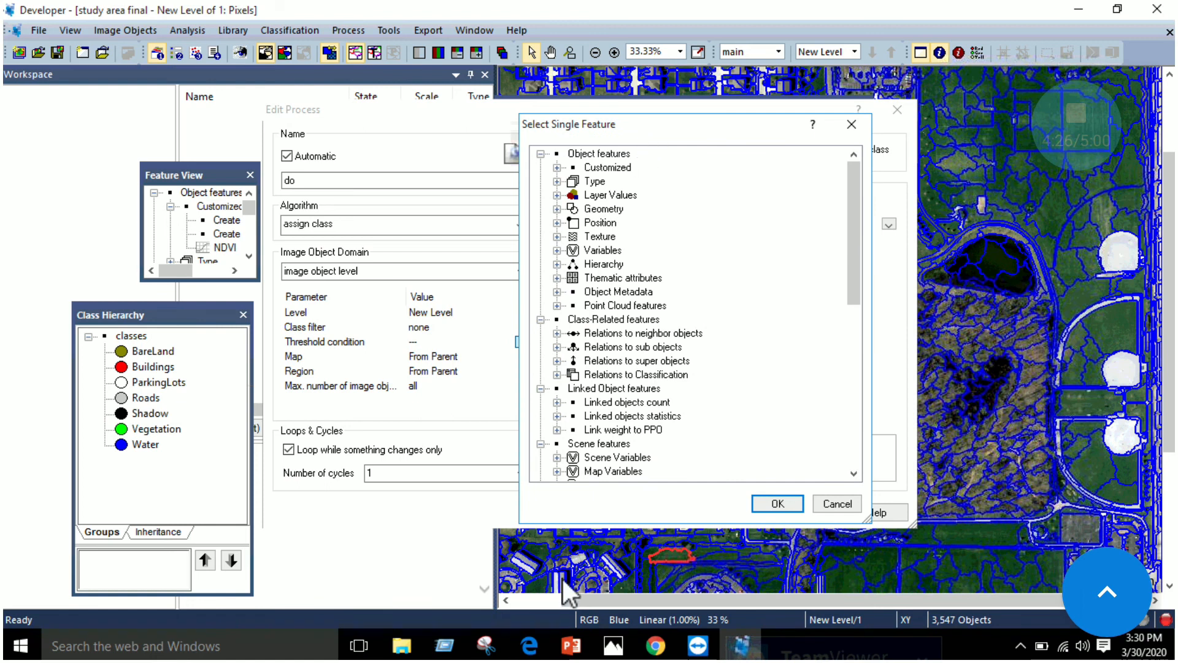
left_click(534, 651)
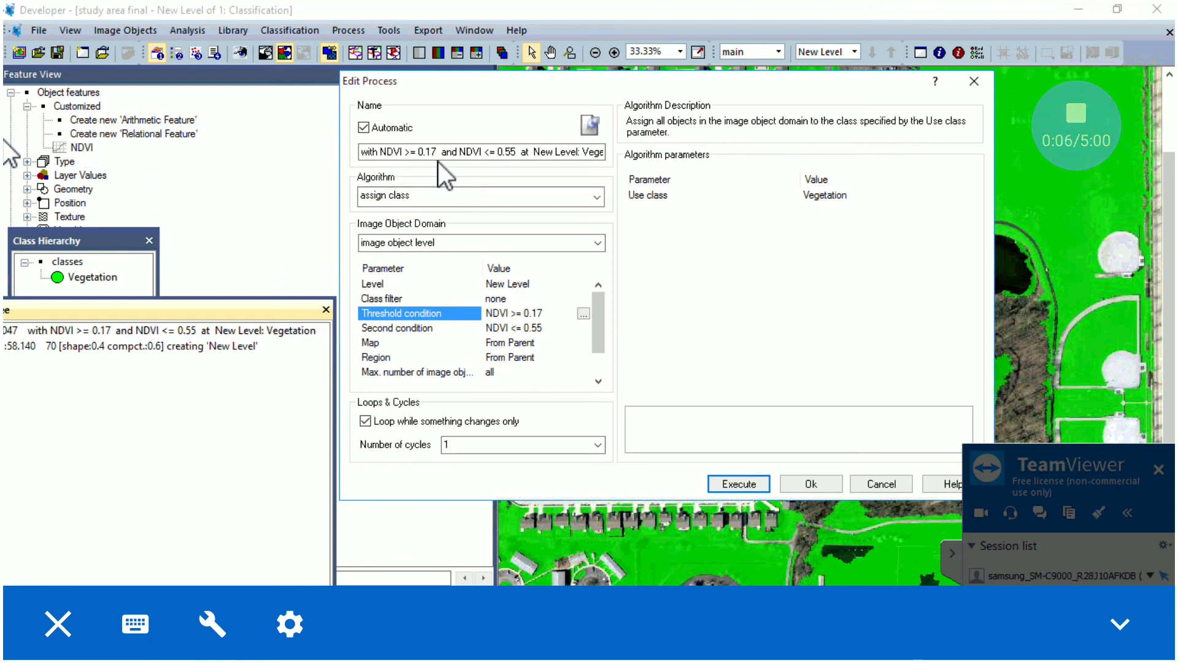
Examine the first threshold condition of the Vegetation process in eCognition, including its NDVI feature, operator and value, and accept it as is
left_click(583, 315)
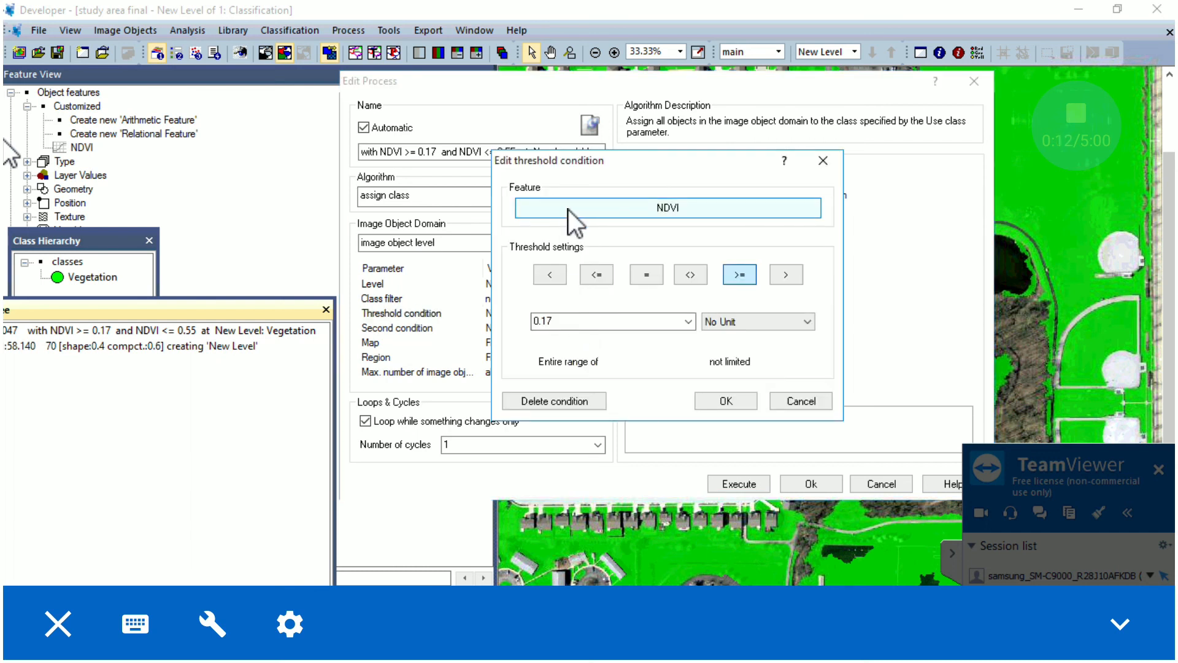
left_click_drag(557, 162, 519, 156)
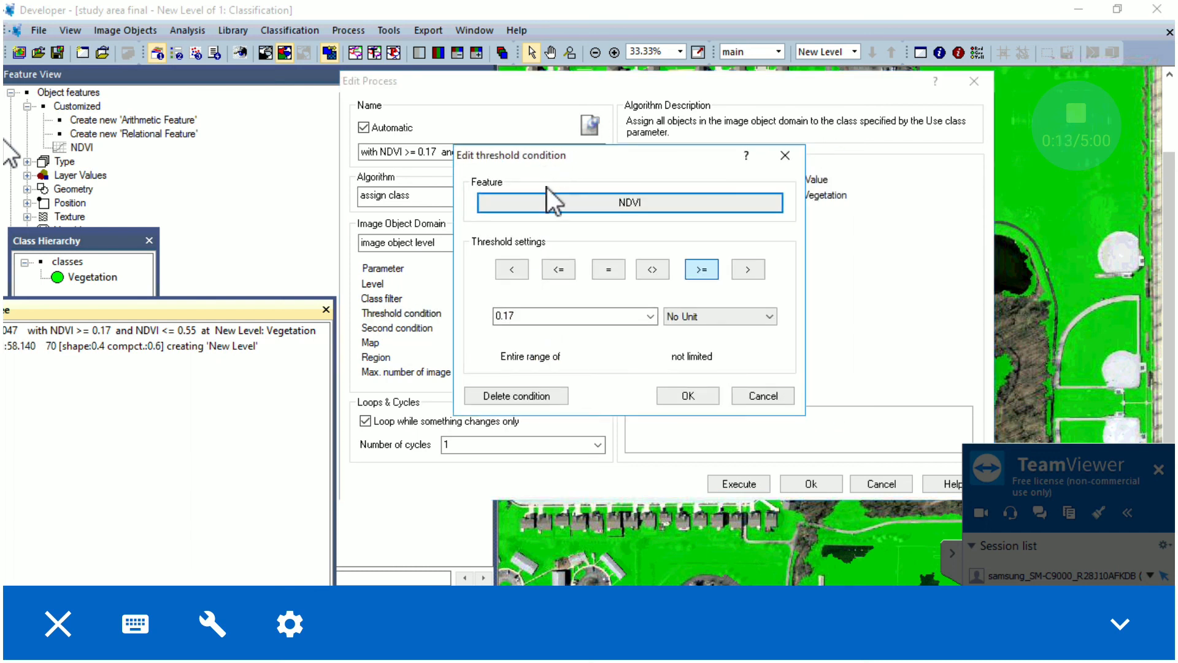
left_click(604, 204)
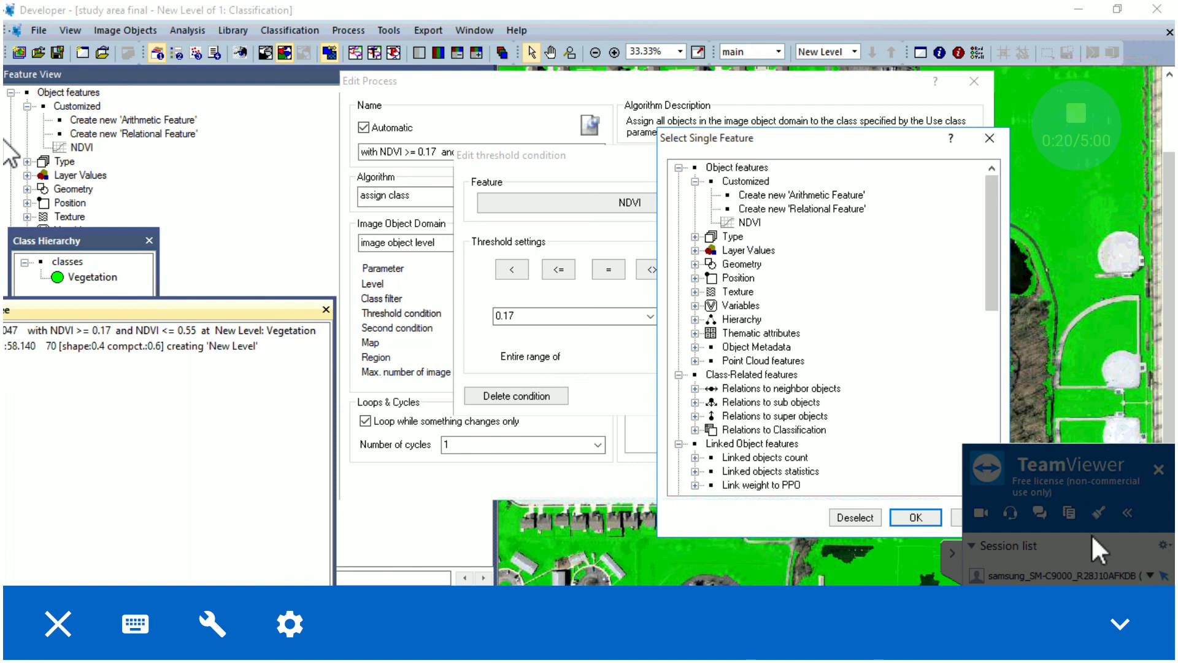
left_click(915, 517)
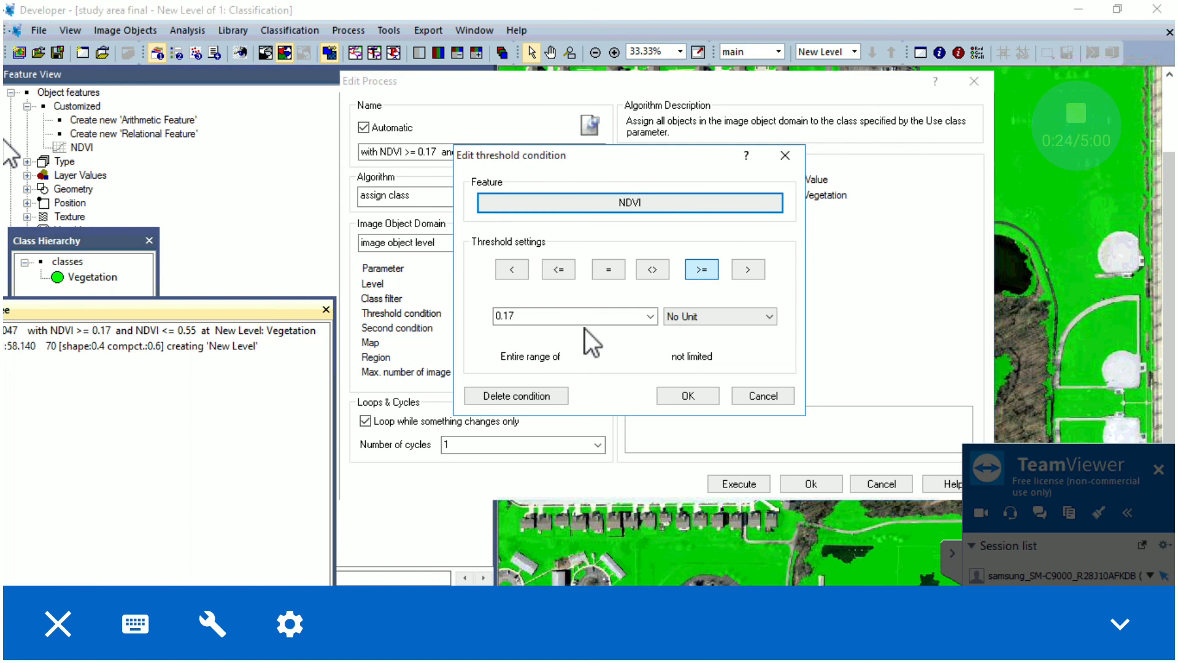
left_click(705, 397)
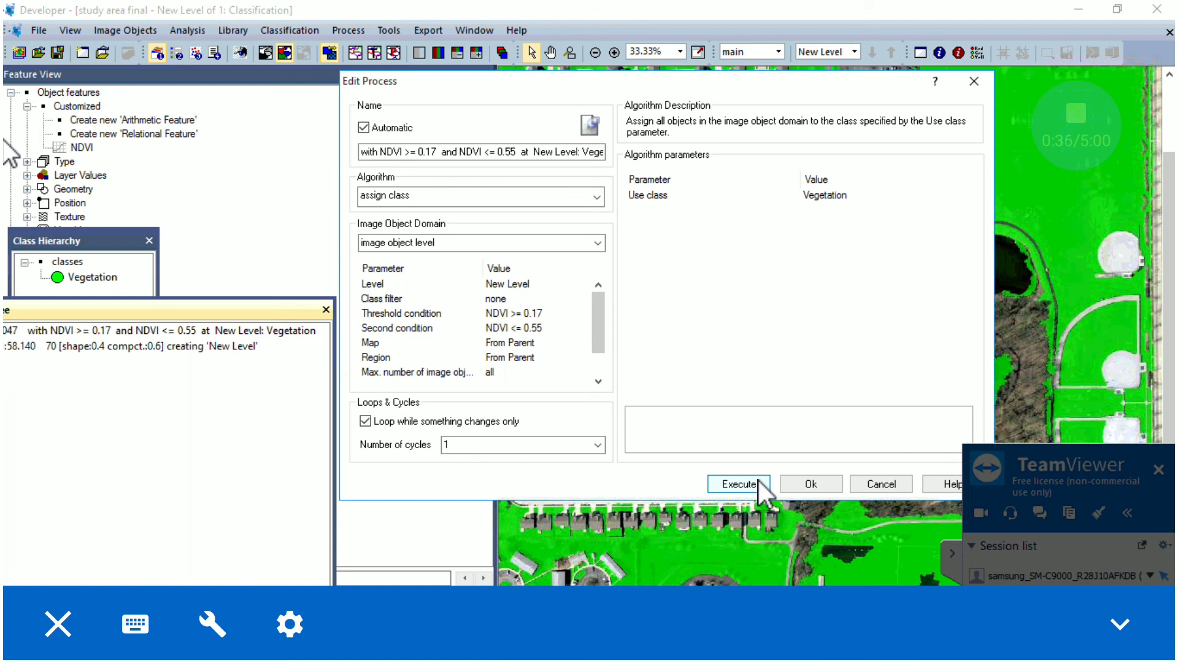
Reopen the threshold condition's feature selection and try picking Length/Width from the Geometry Extent features
left_click(568, 313)
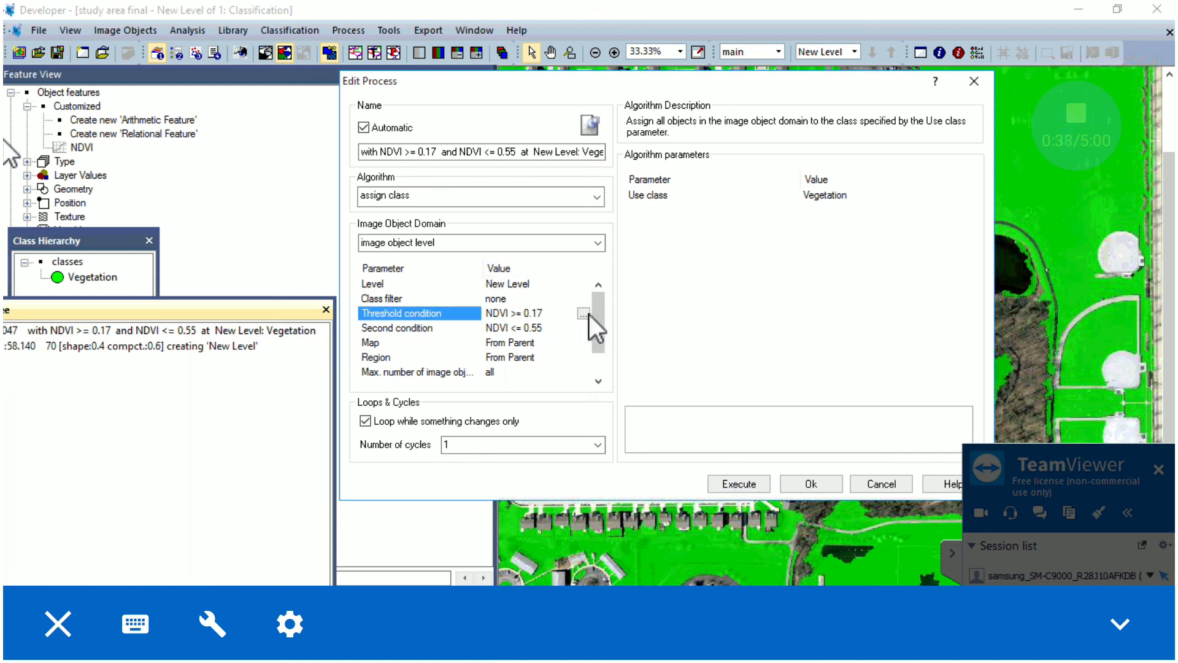
left_click(583, 313)
left_click(646, 211)
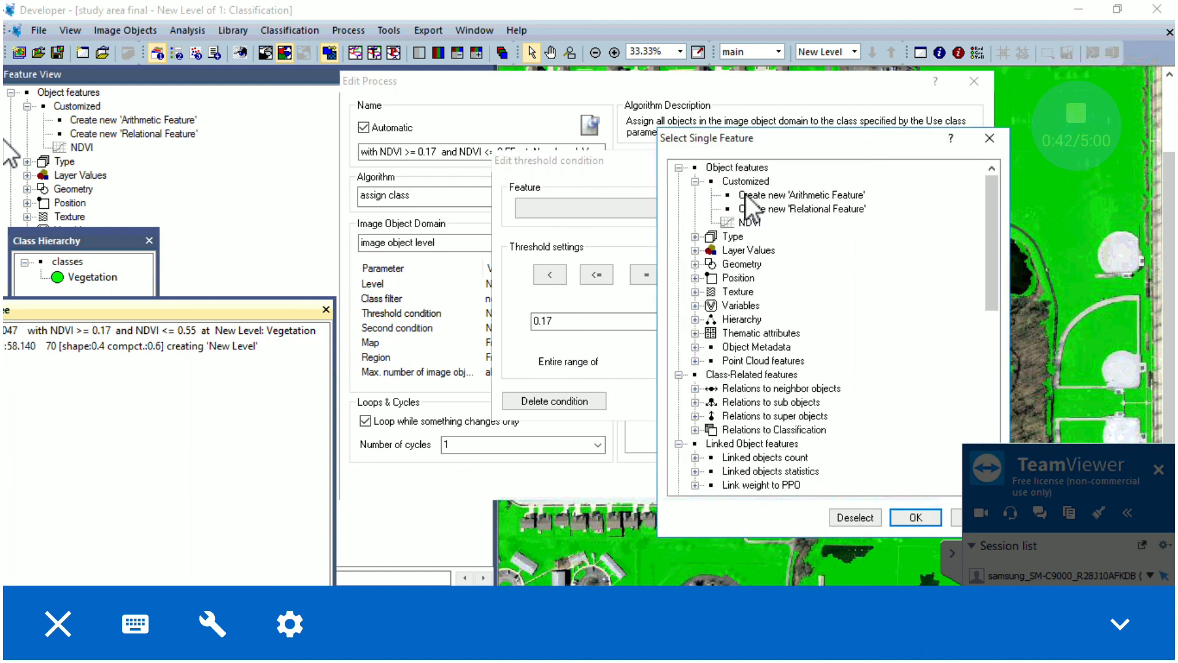
left_click(696, 264)
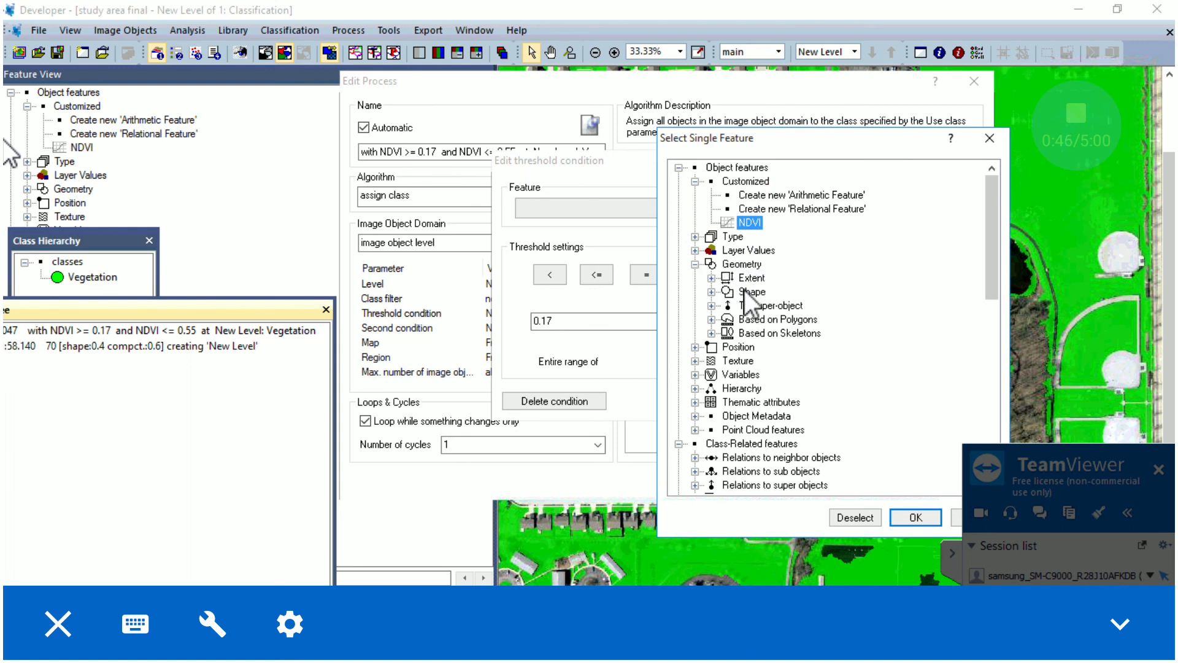
left_click(711, 278)
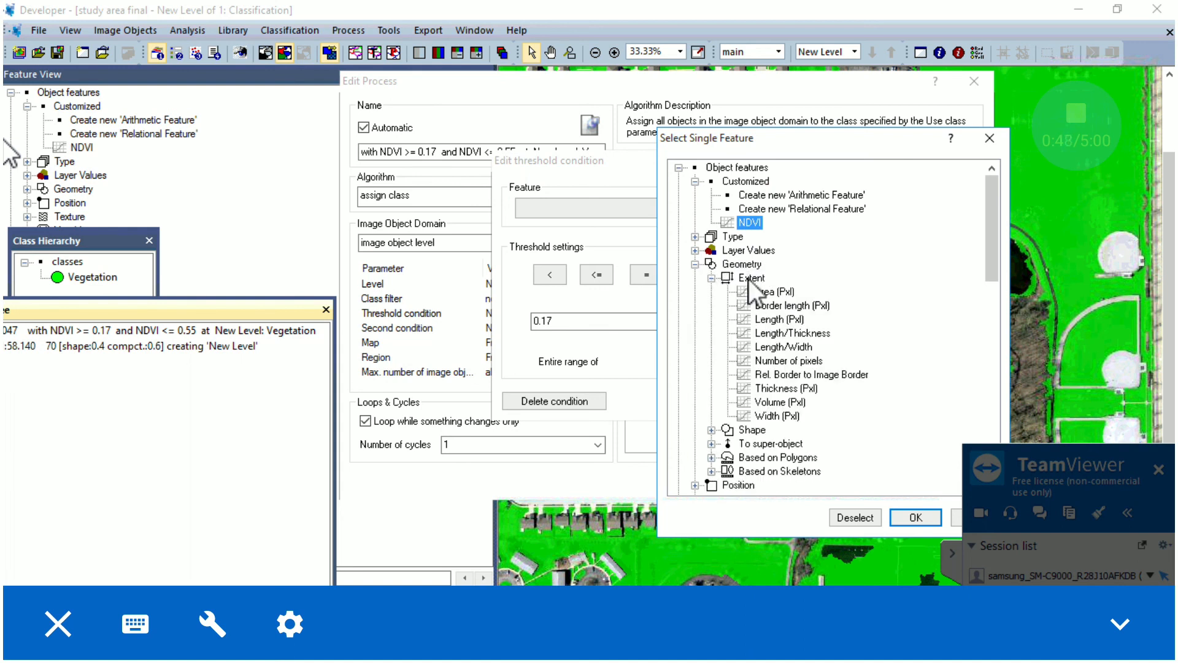
double_click(786, 347)
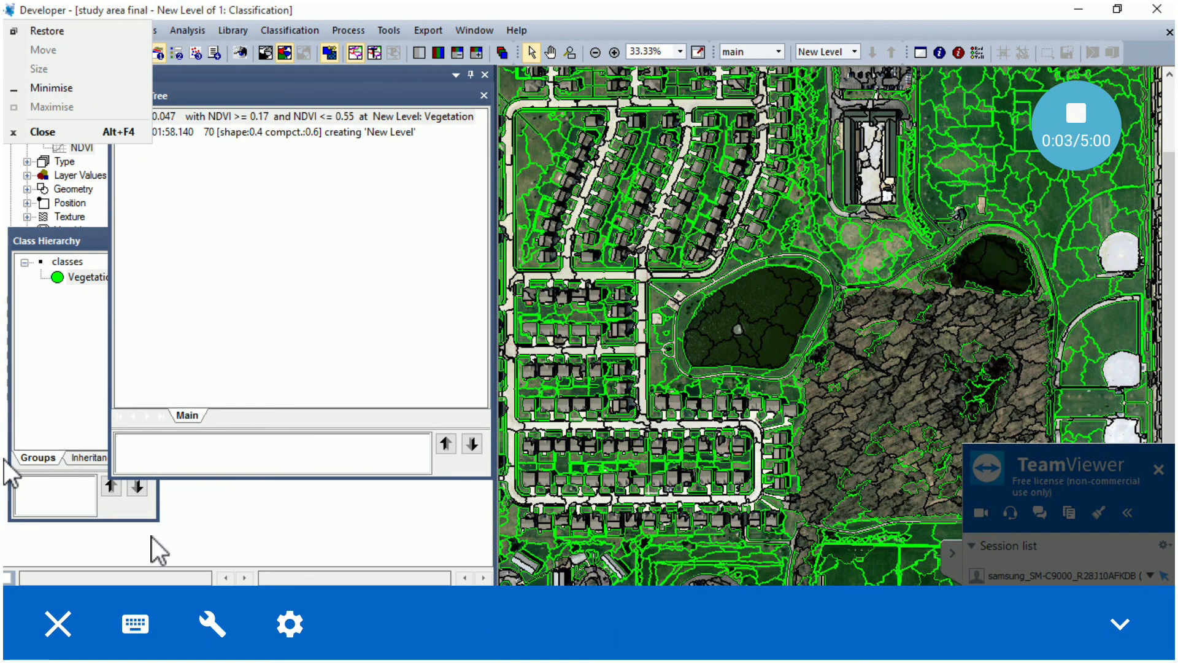
Move the Process Tree window down over the Class Hierarchy so Feature View is uncovered, and view the classification
left_click(227, 97)
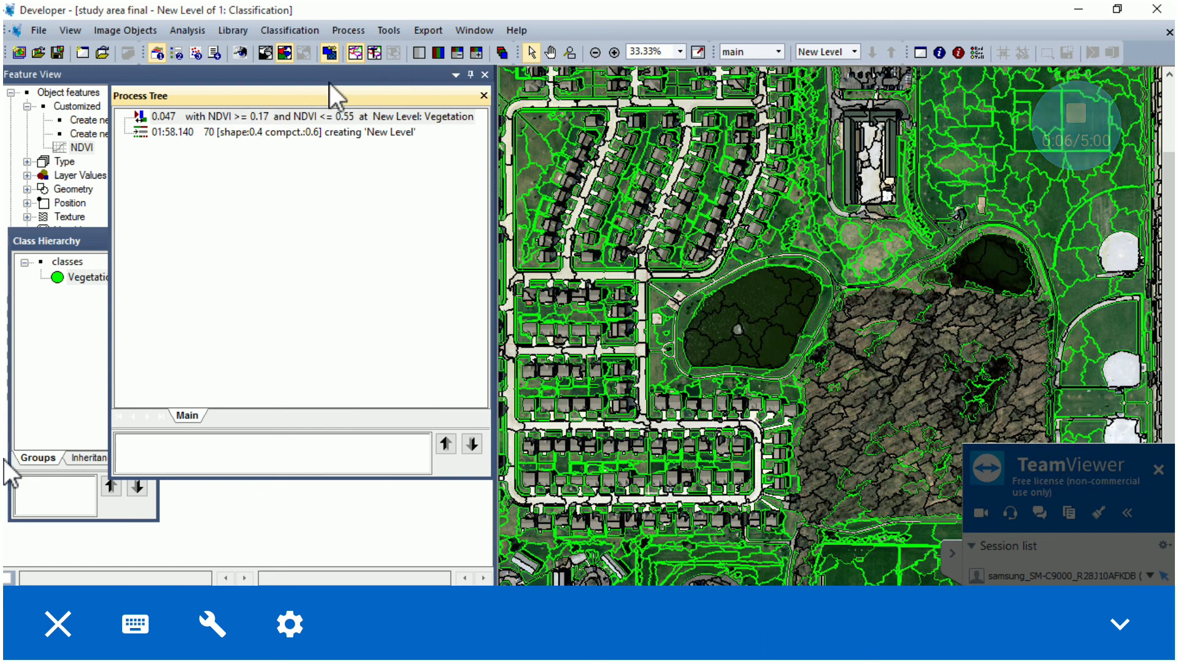
left_click_drag(211, 107, 39, 322)
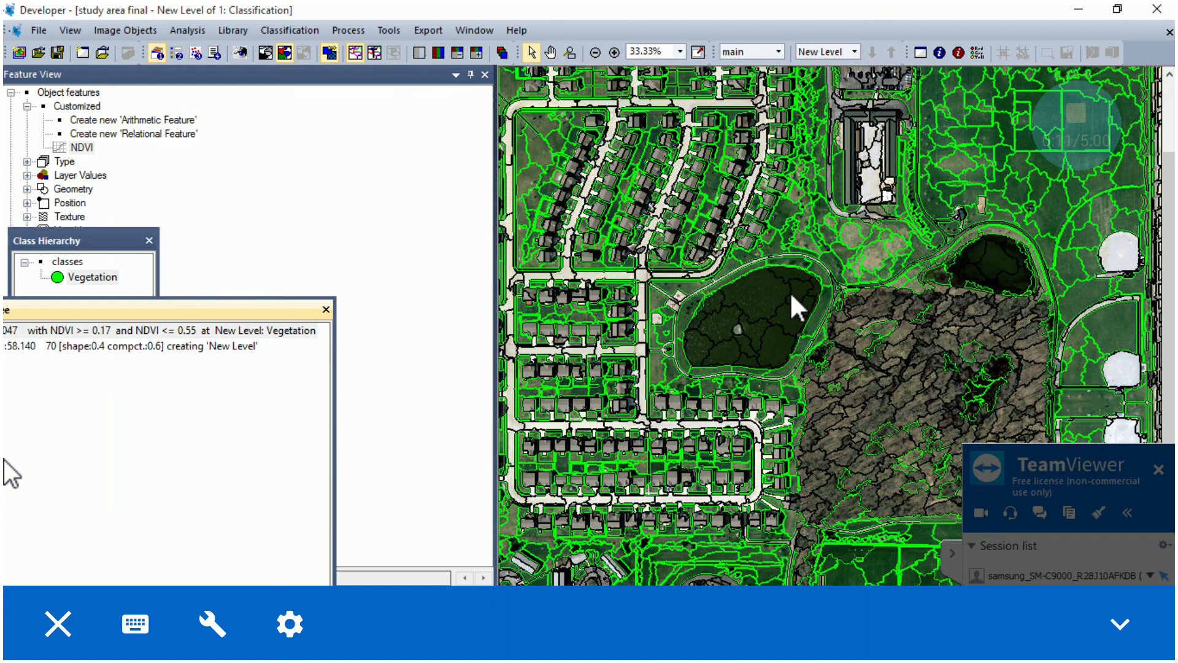
left_click(268, 50)
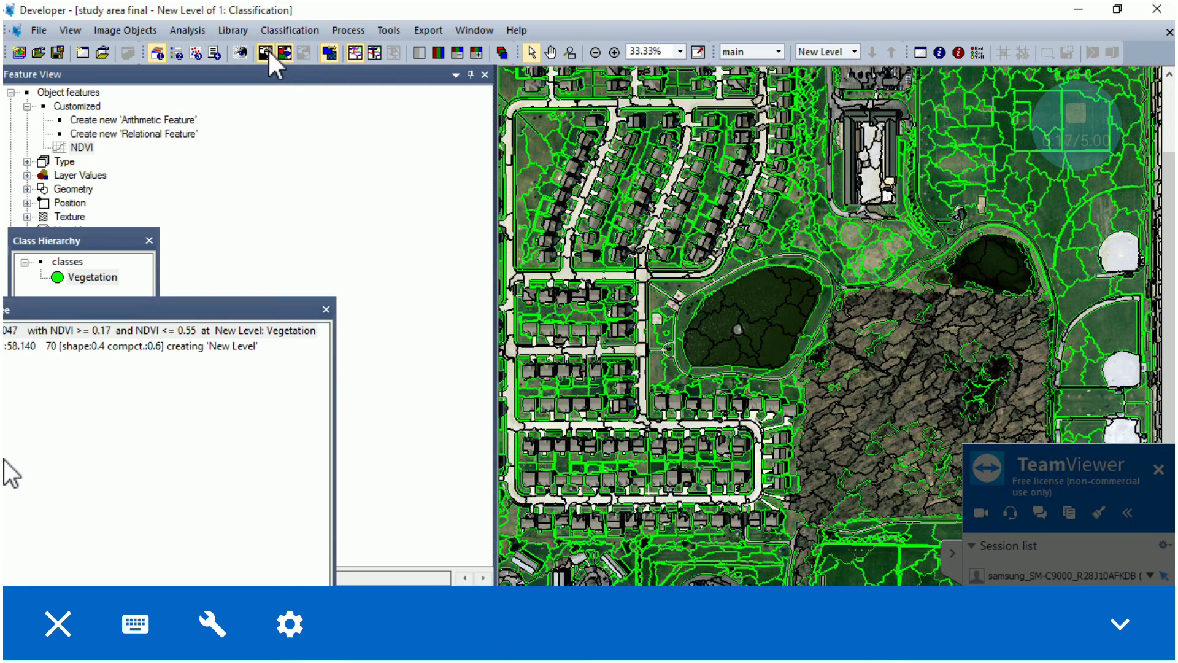
left_click(285, 51)
Check step 13 of the manual in Edge, then display the classified objects in eCognition as non-transparent and without outlines
key("alt+Tab")
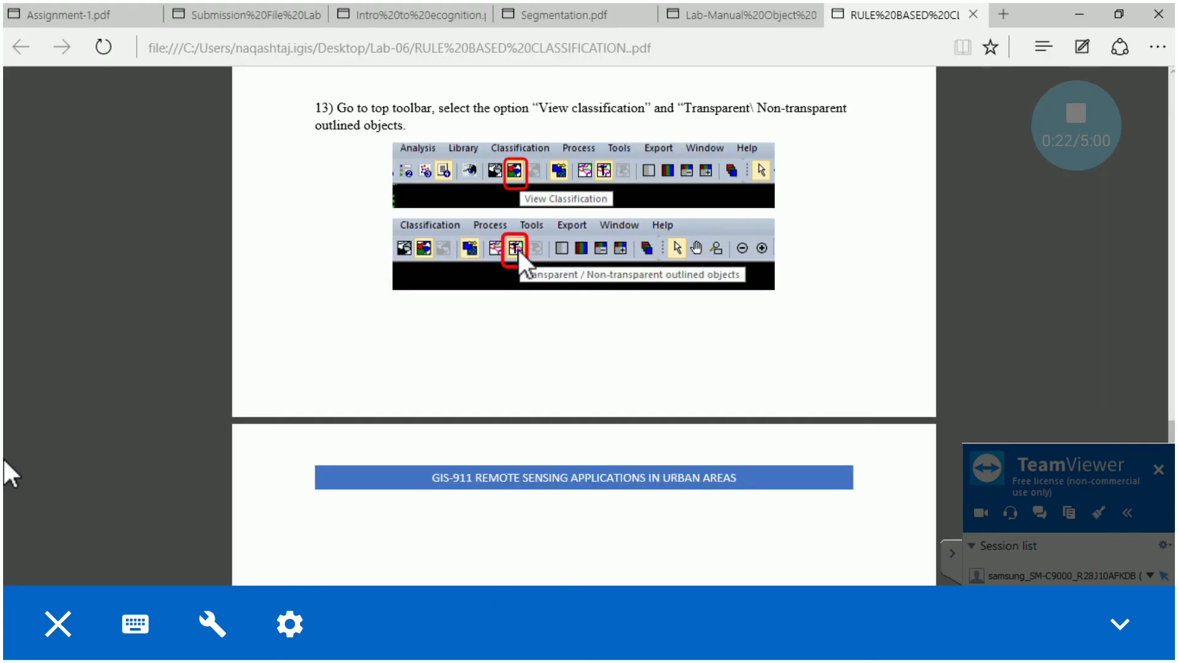
key("alt+Tab")
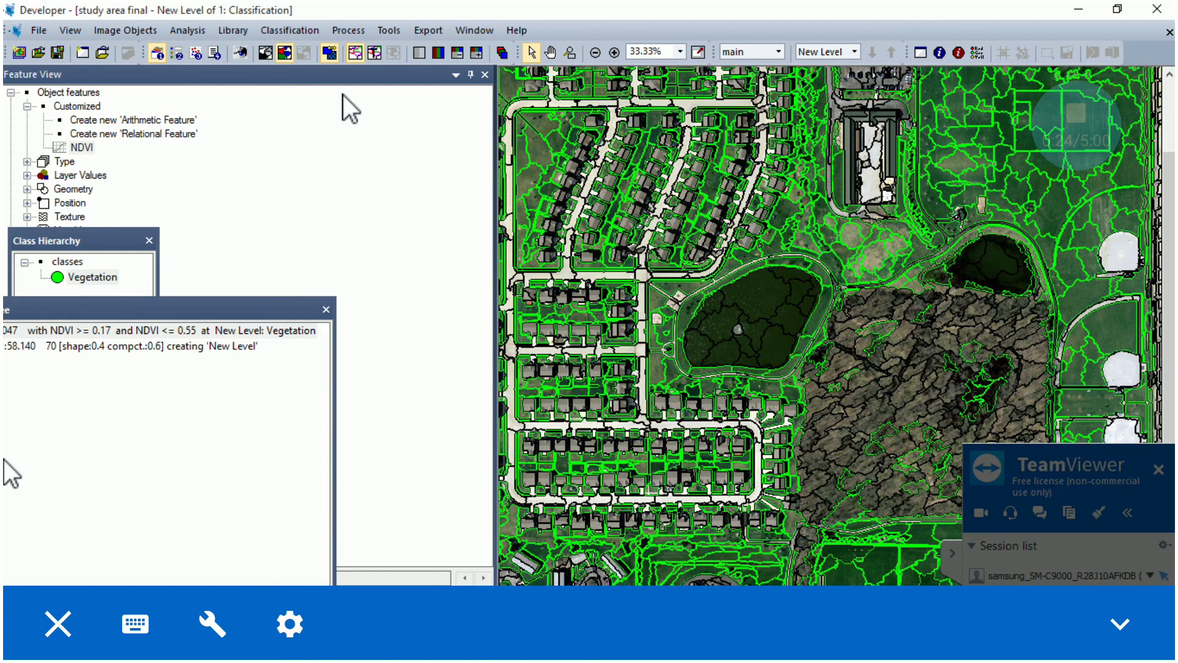
left_click(375, 52)
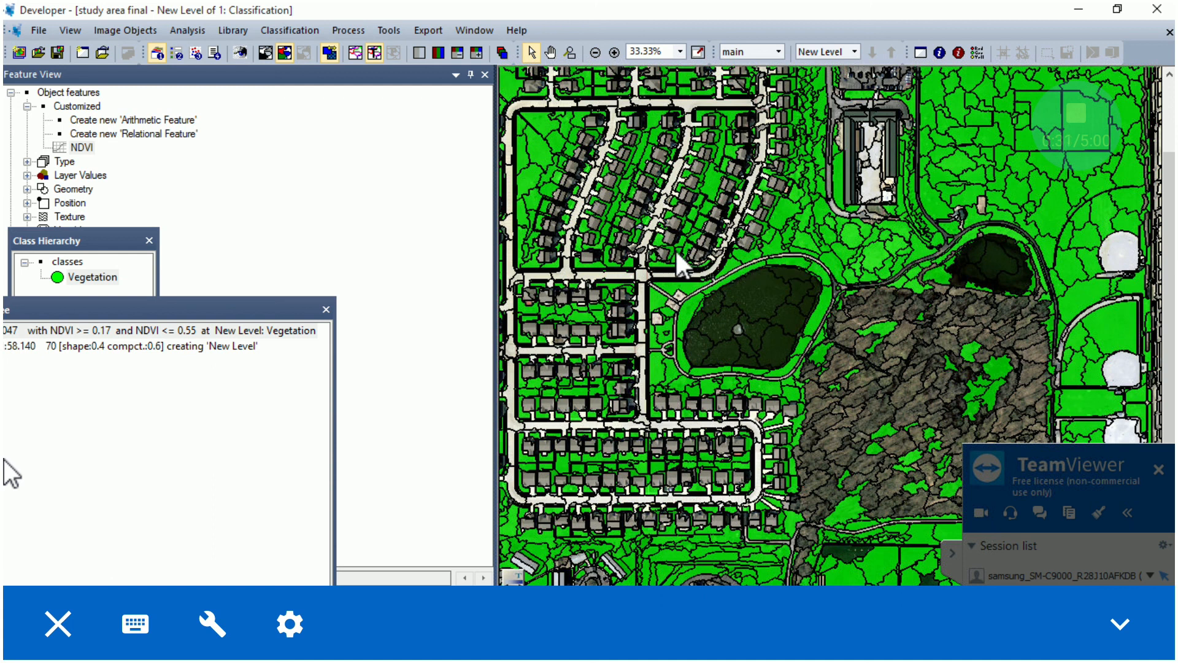
mouse_move(676, 257)
left_click(373, 52)
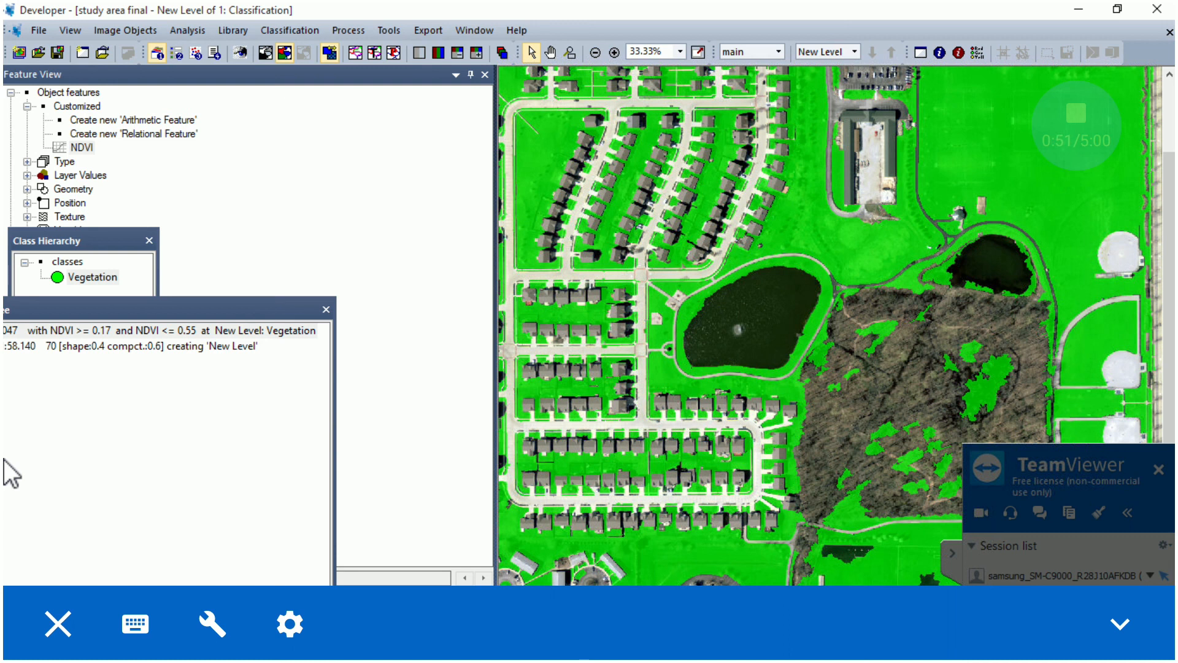
Review step 14 of the manual in Edge, covering the features for Water, Bareland, Shadow and Buildings and the Geometry Extent figure
left_click(580, 650)
scroll(584, 345, "down", 8)
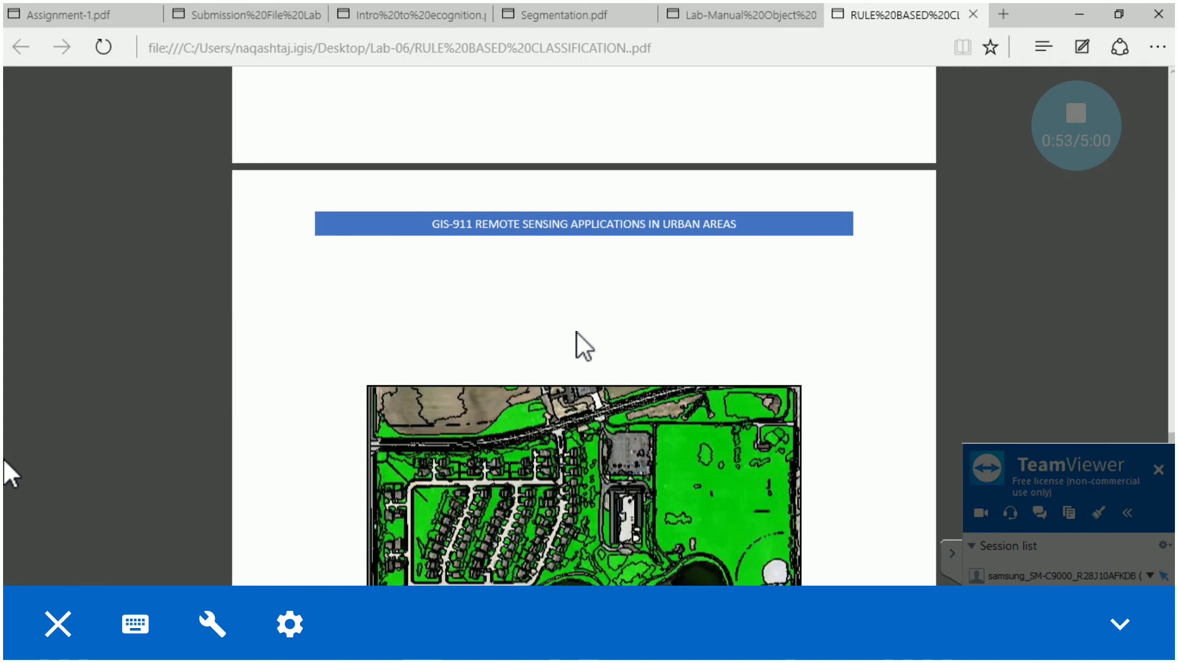
scroll(535, 382, "down", 8)
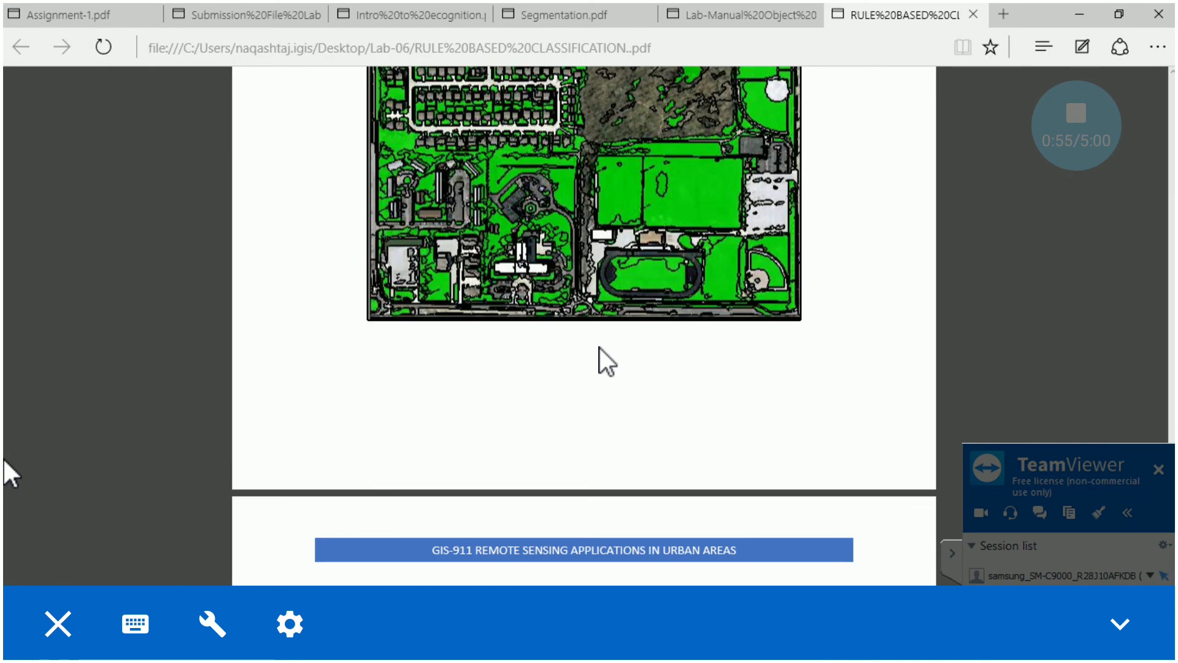
scroll(577, 255, "down", 4)
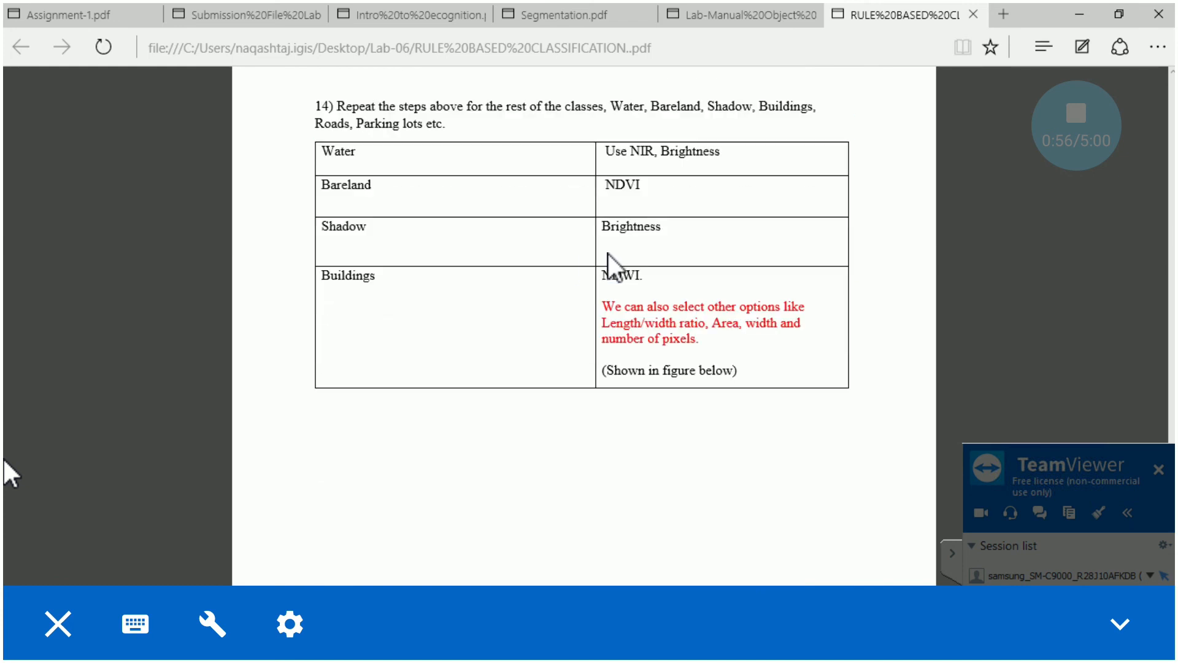
scroll(615, 209, "up", 1)
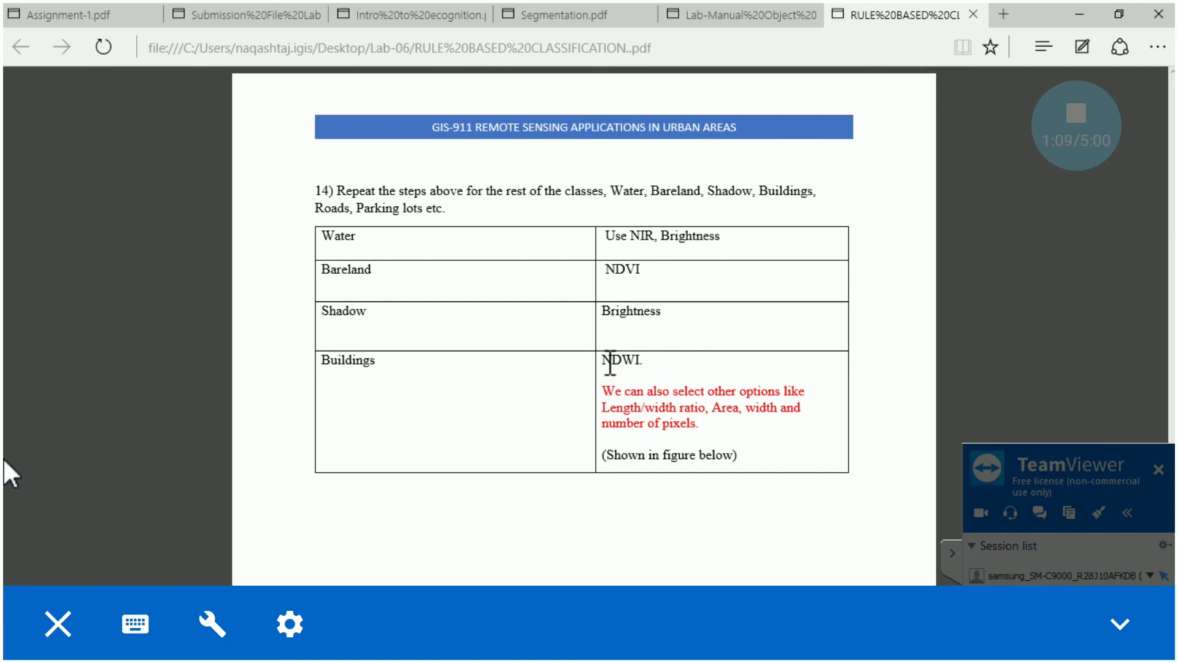
left_click_drag(603, 407, 700, 412)
left_click(700, 409)
scroll(771, 485, "down", 8)
scroll(759, 476, "down", 4)
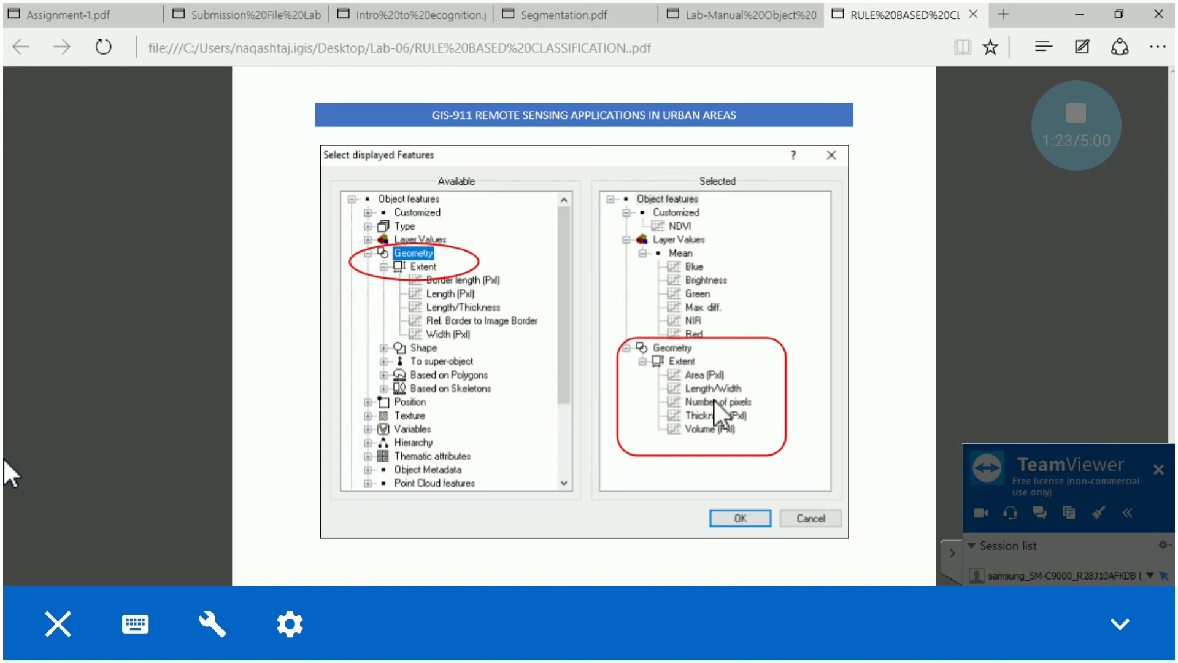
Read the manual's object information figure and step 15 on exporting results, and return to the step 13 classification figure
scroll(715, 400, "down", 4)
scroll(756, 148, "down", 10)
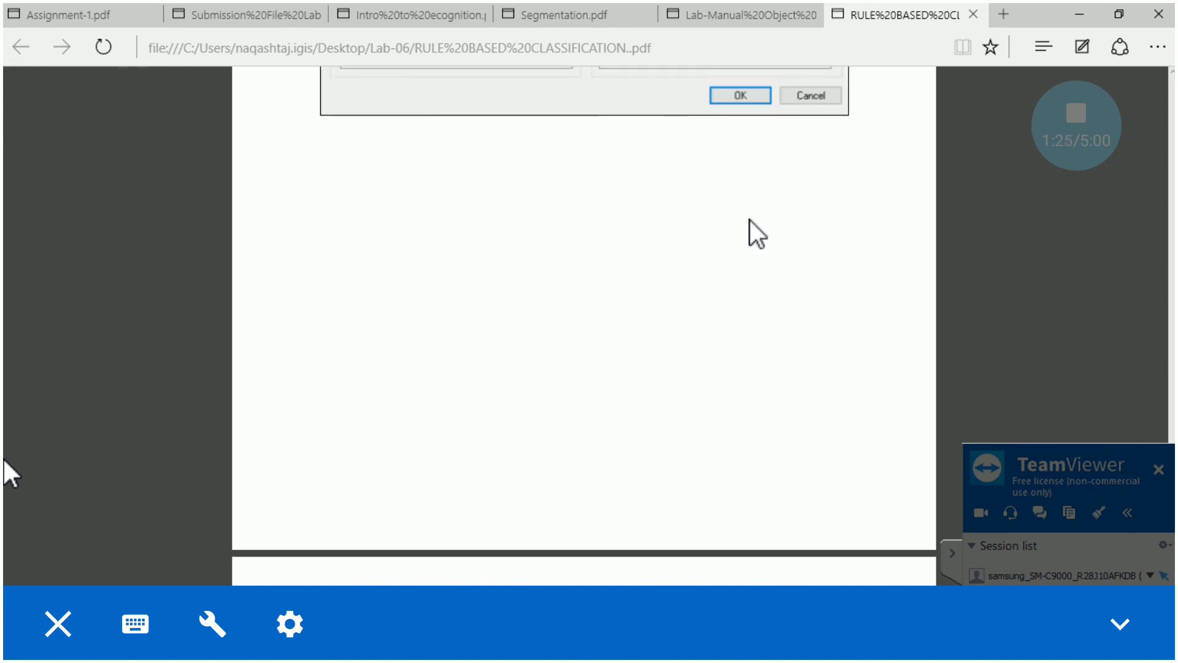
scroll(720, 368, "down", 5)
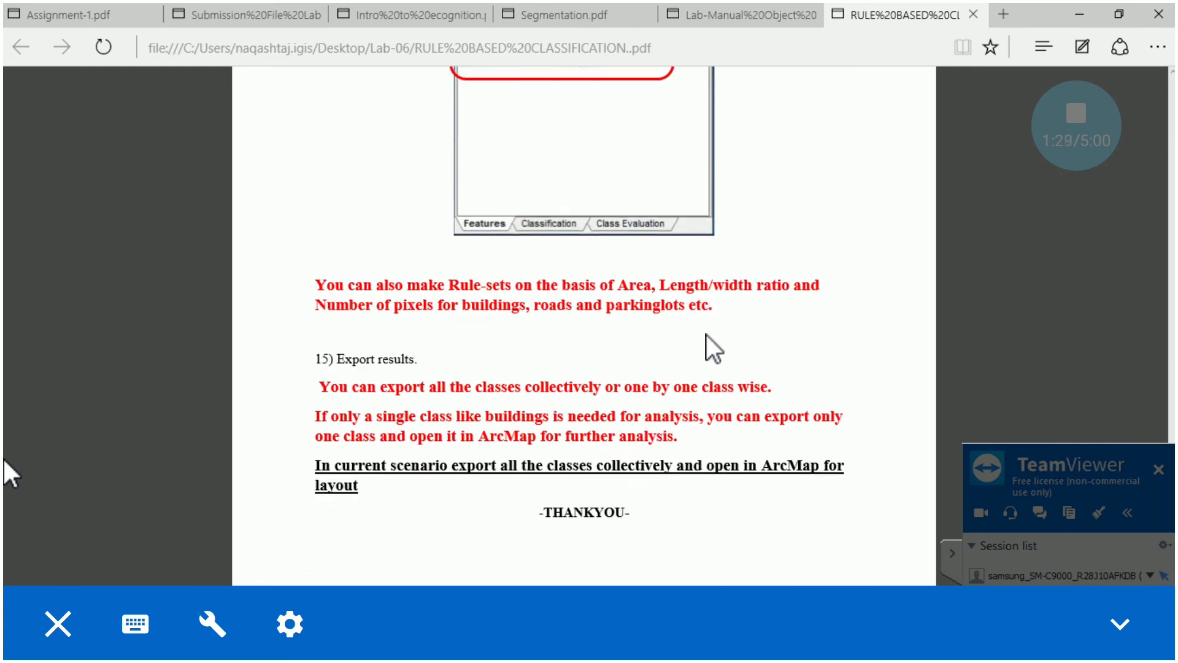
scroll(689, 338, "up", 5)
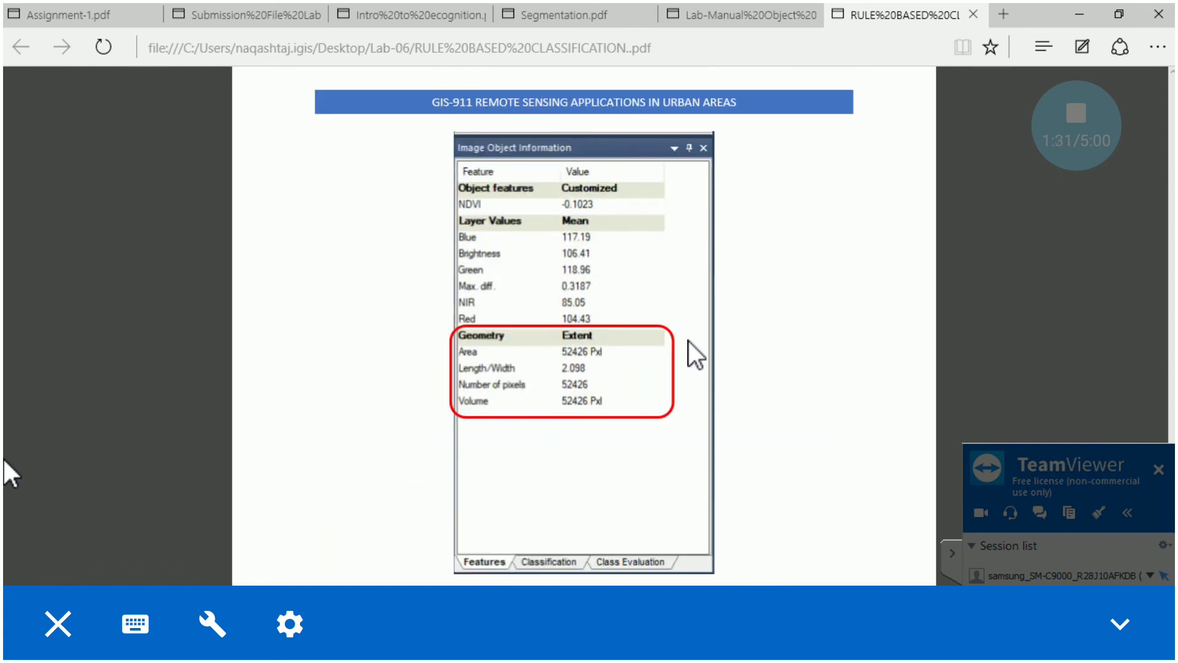
scroll(689, 340, "up", 5)
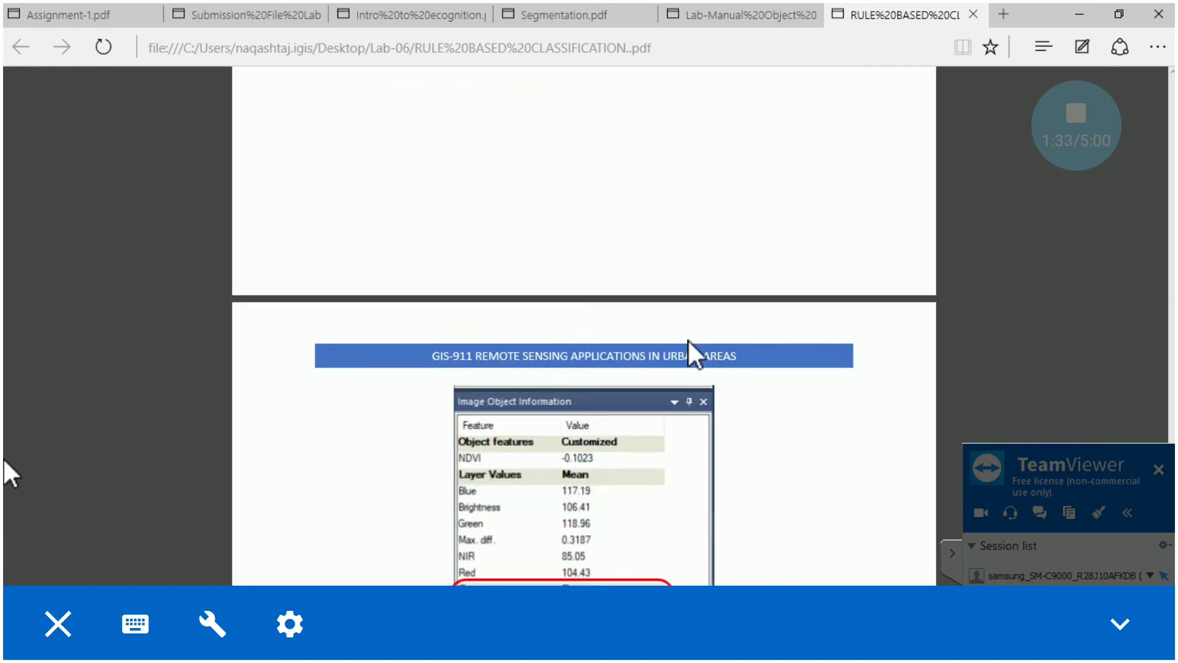
scroll(689, 341, "up", 14)
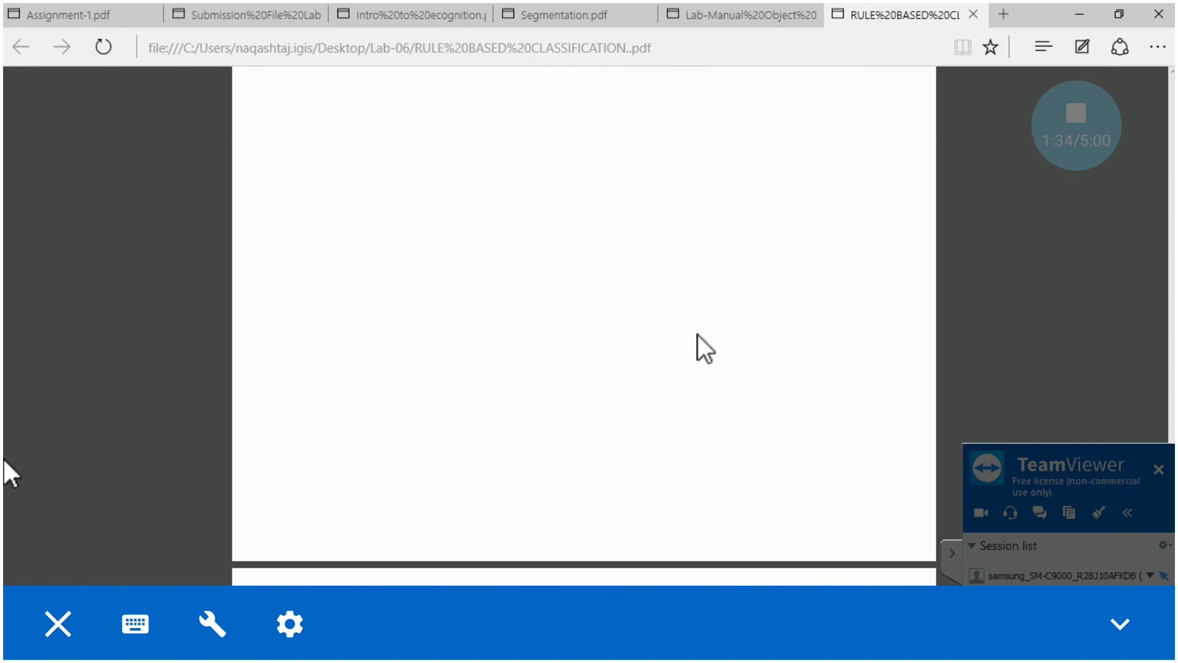
scroll(698, 334, "down", 10)
scroll(698, 319, "up", 3)
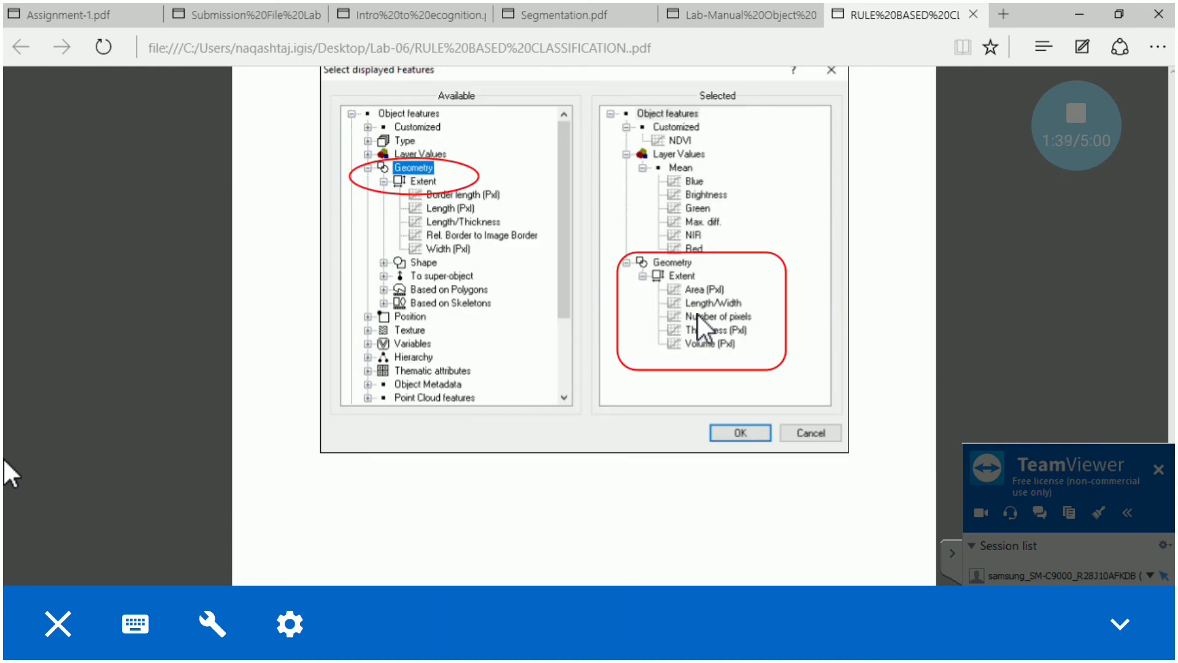
scroll(680, 323, "up", 10)
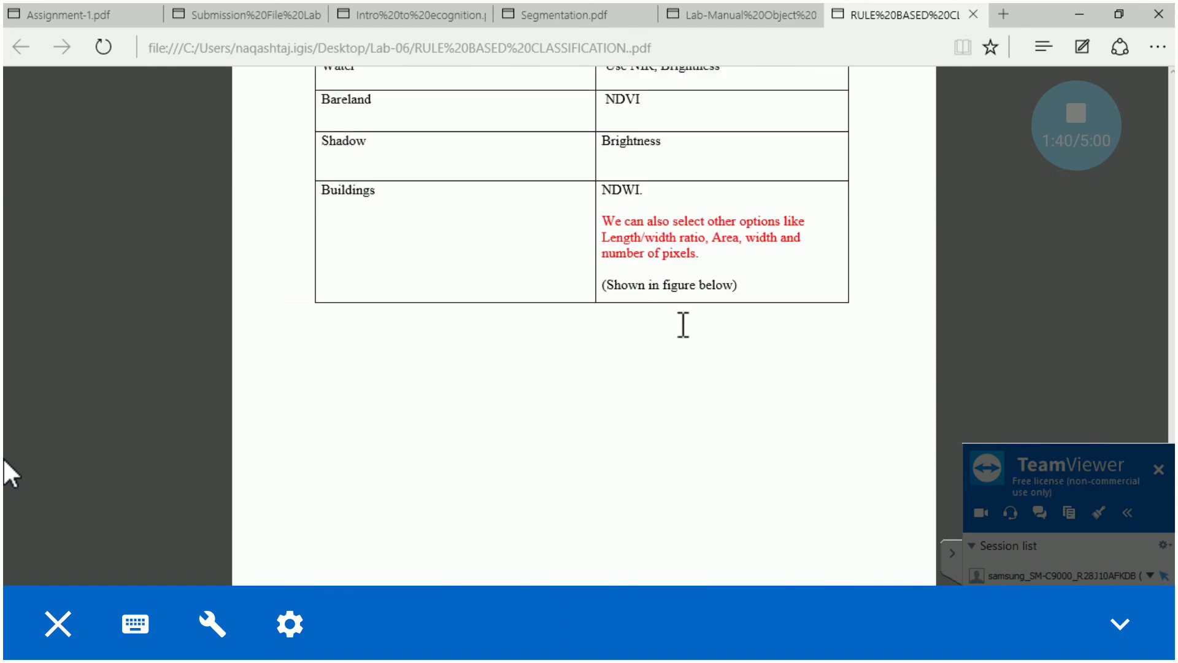
scroll(683, 324, "down", 20)
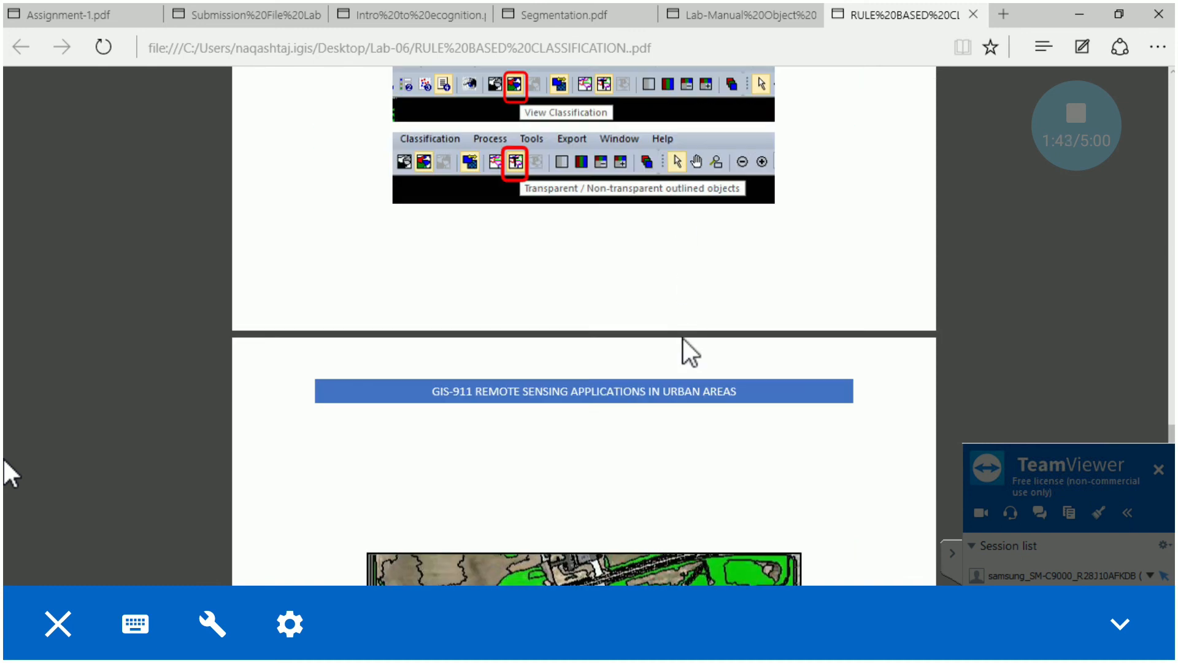
scroll(683, 337, "down", 8)
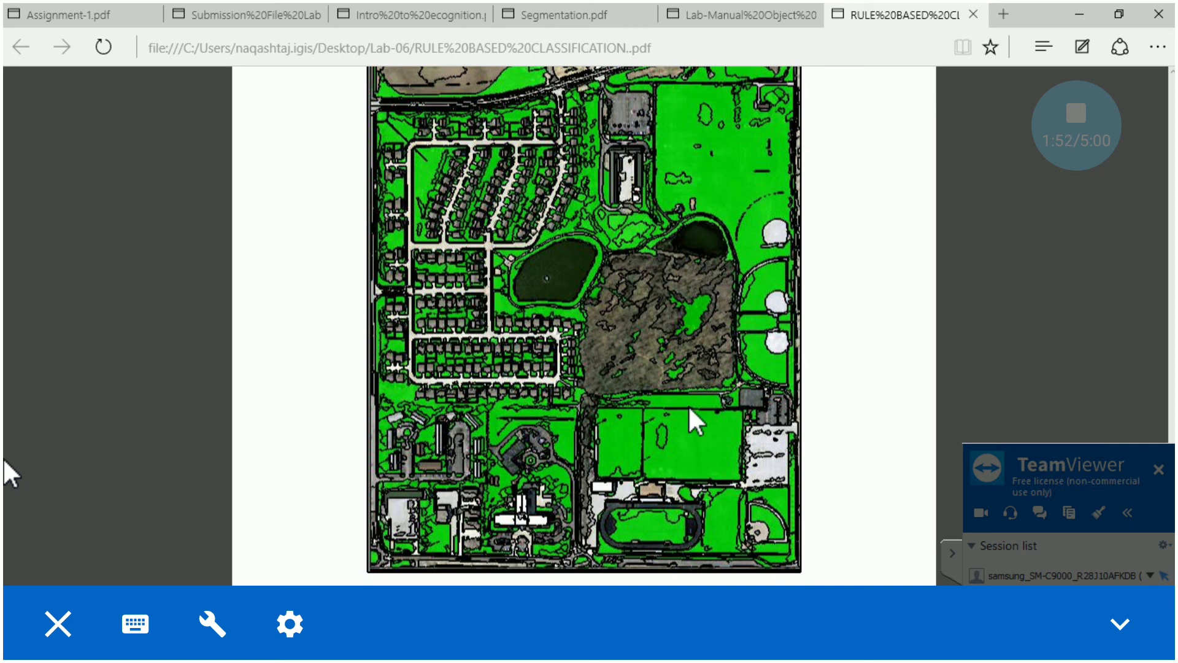
Search the computer for "team" and open the Microsoft Teams desktop app
key("super+s")
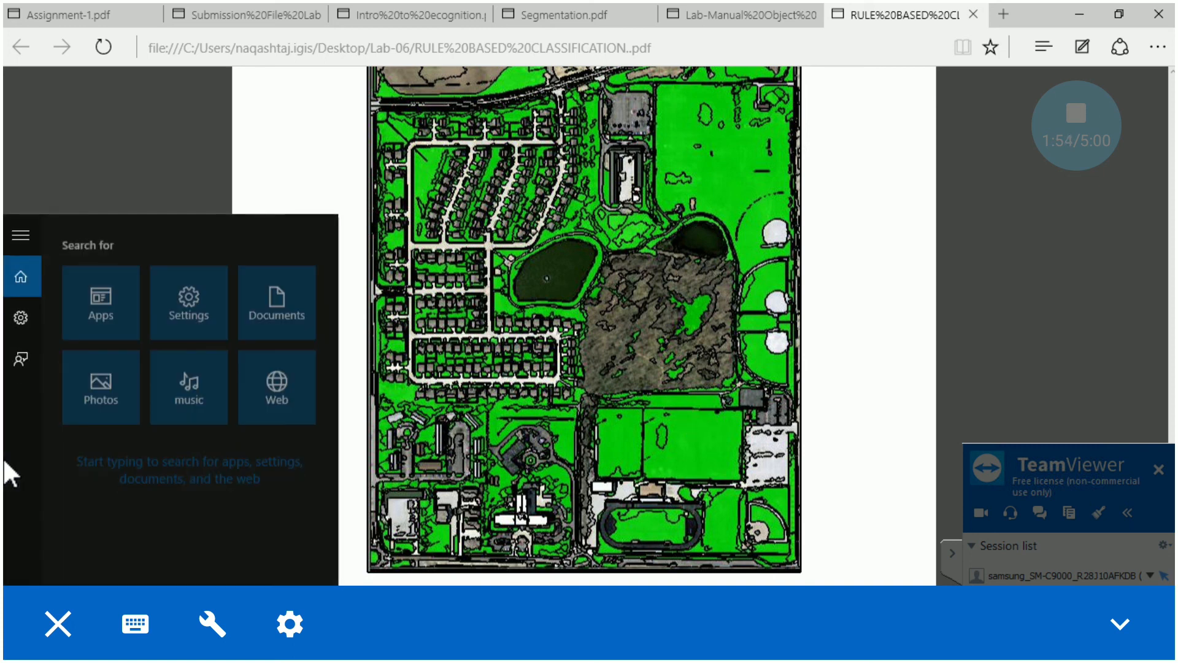
type("team")
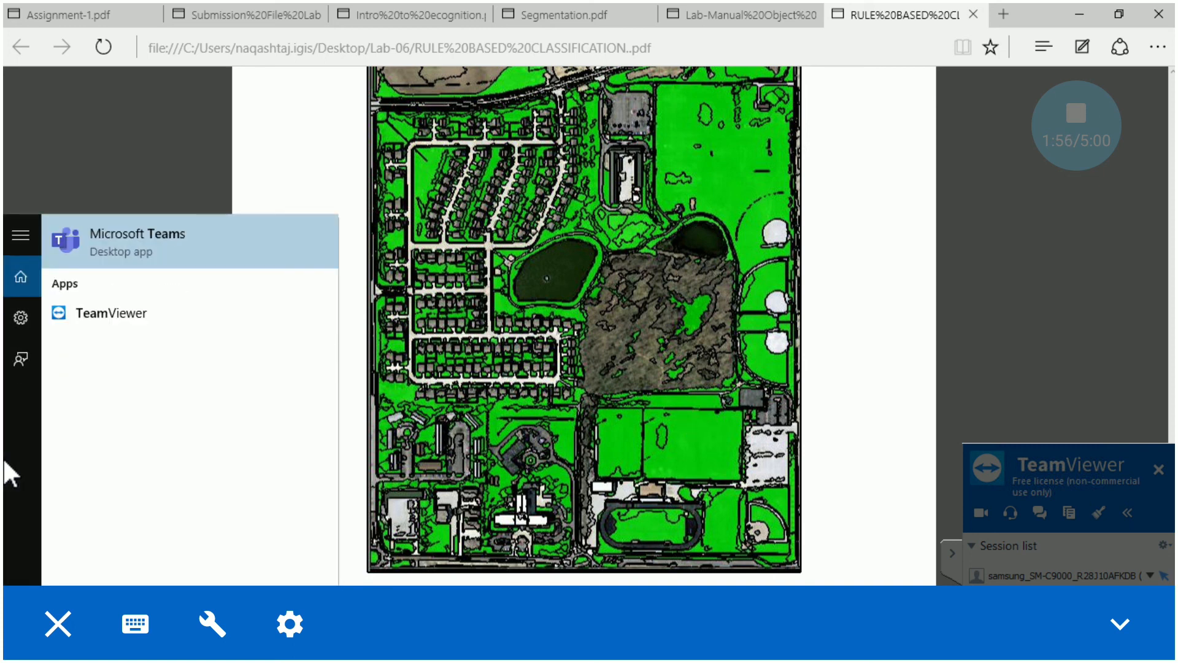
left_click(161, 246)
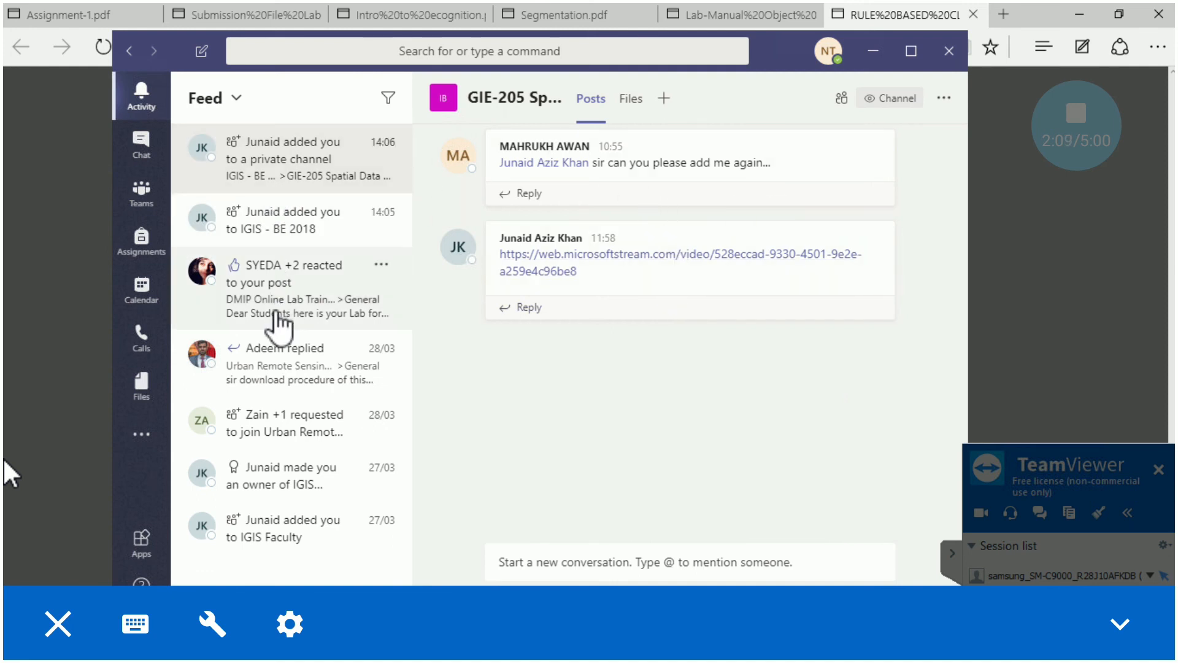
Open the Urban Remote Sensing Online Training team and review its General channel posts with the lab datasets, manual and shared lab link
left_click(147, 187)
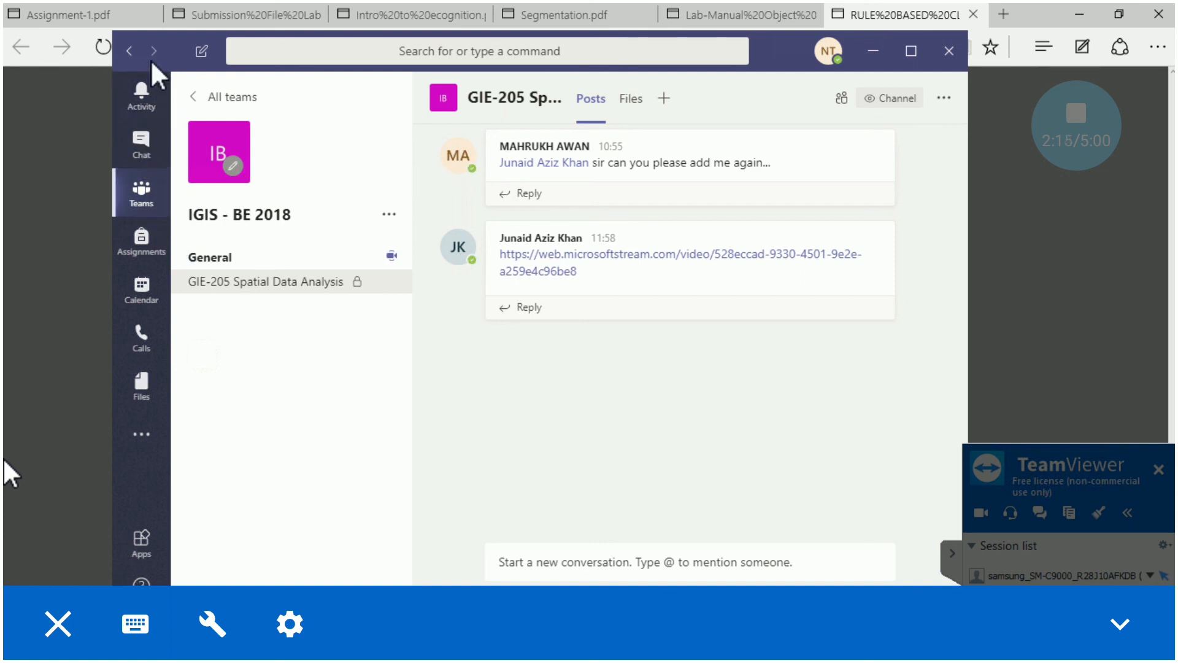
left_click(131, 52)
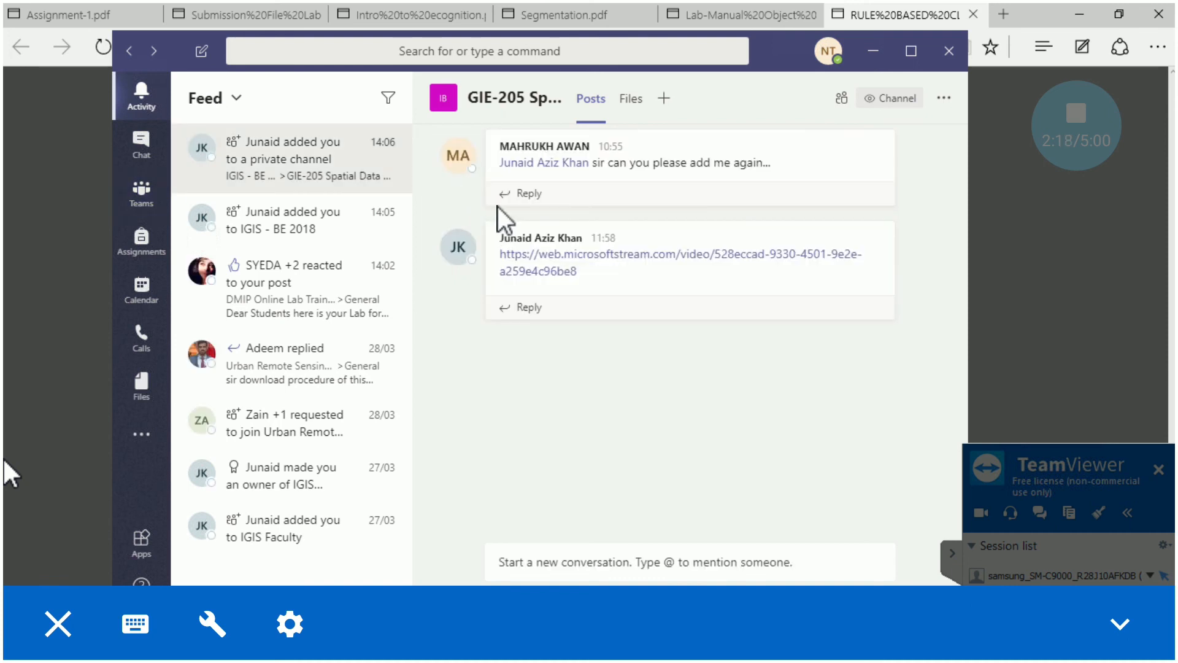
left_click(129, 52)
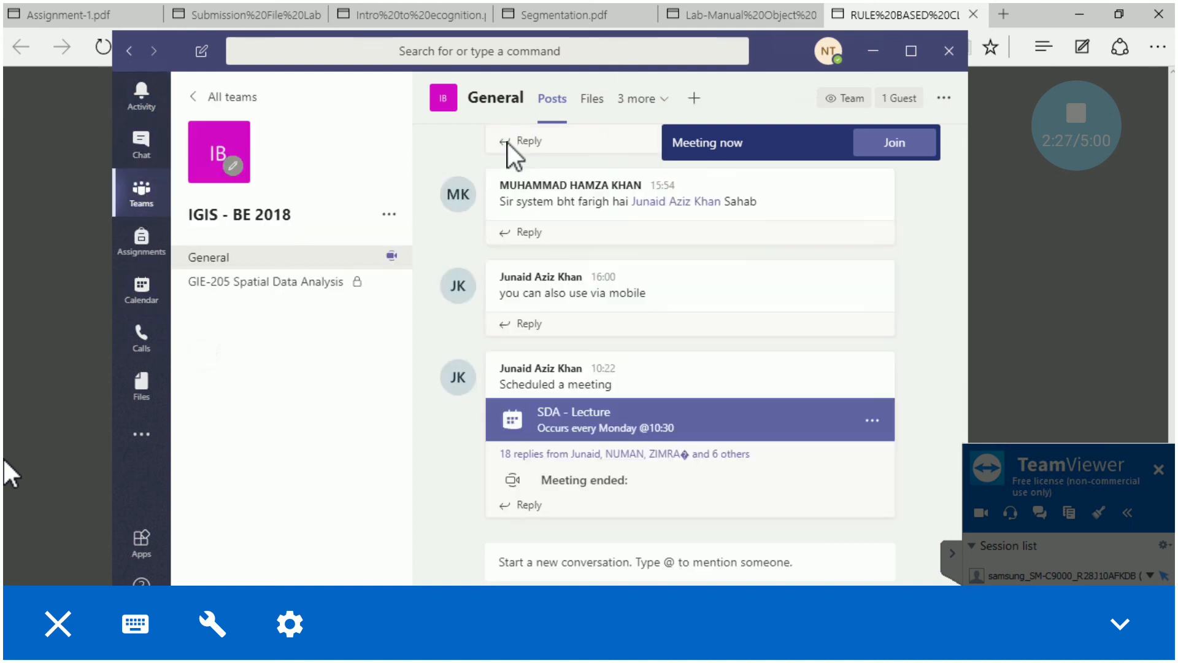
left_click(222, 99)
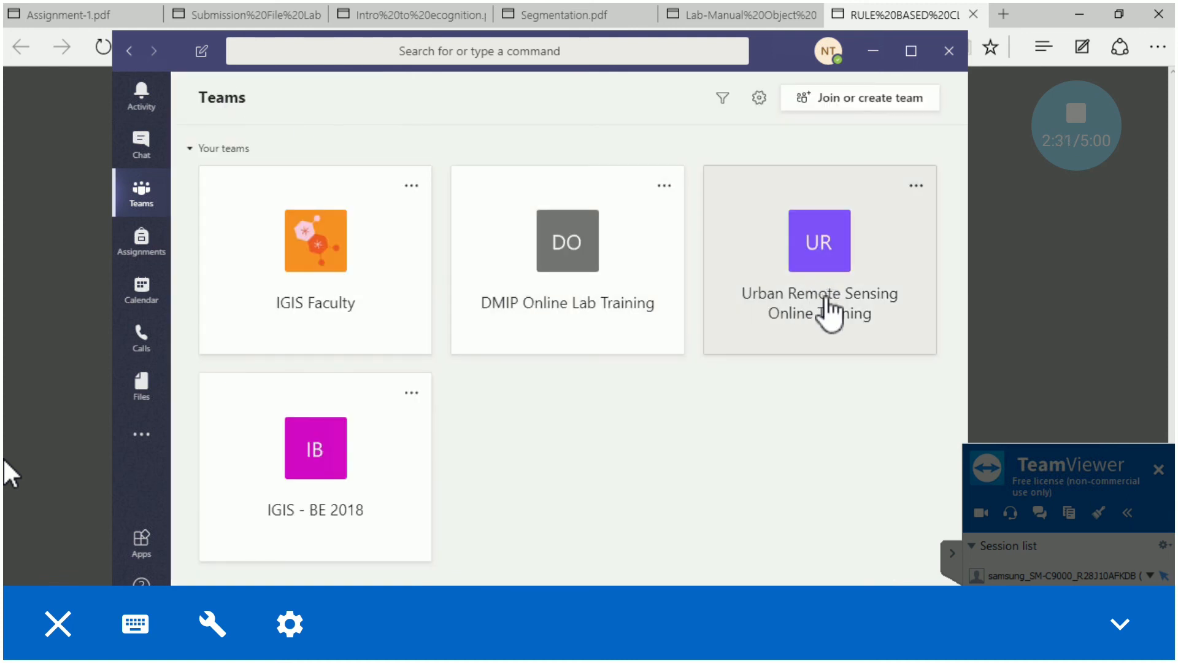
left_click(829, 324)
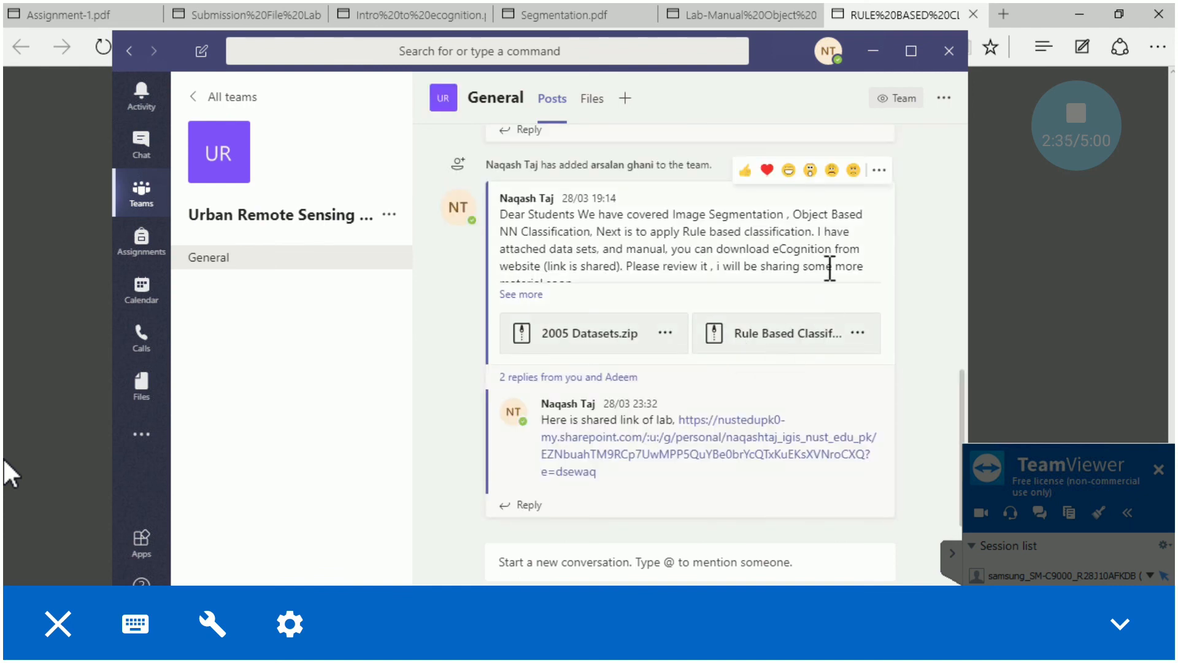
scroll(827, 276, "up", 4)
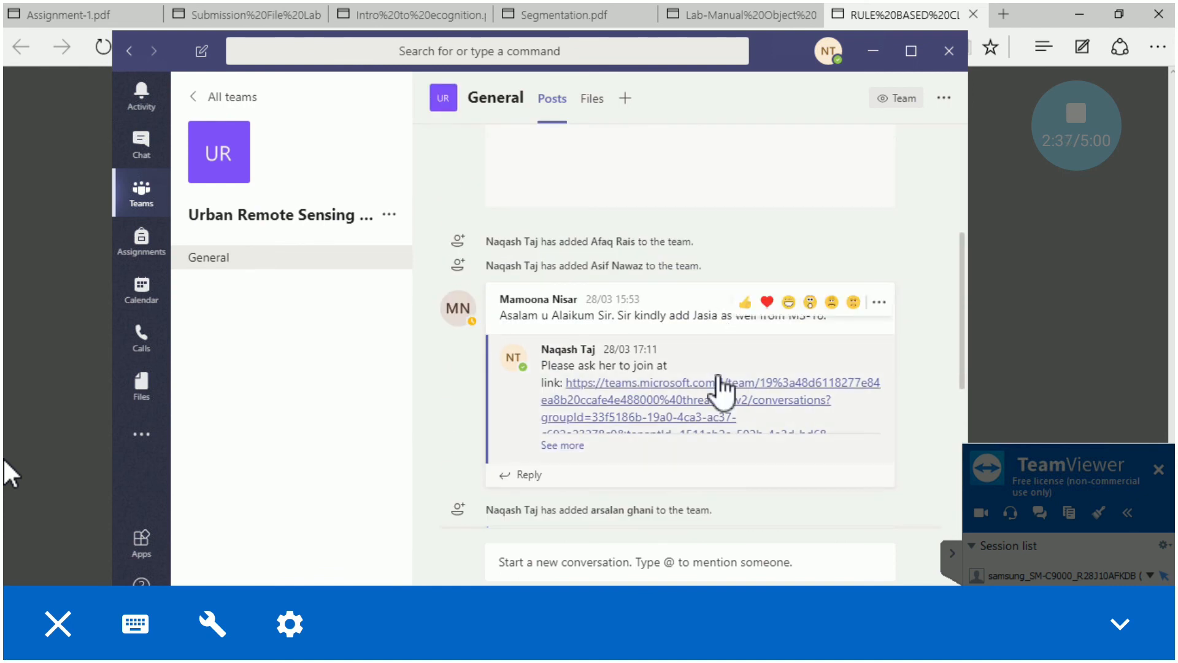
scroll(706, 457, "down", 5)
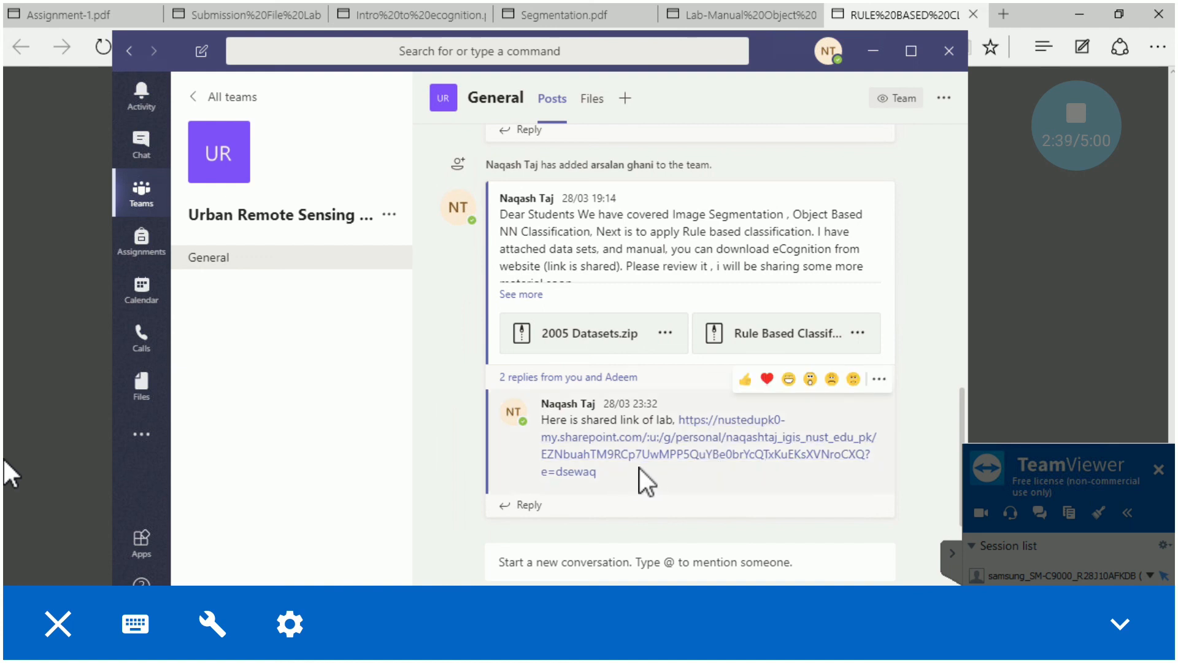